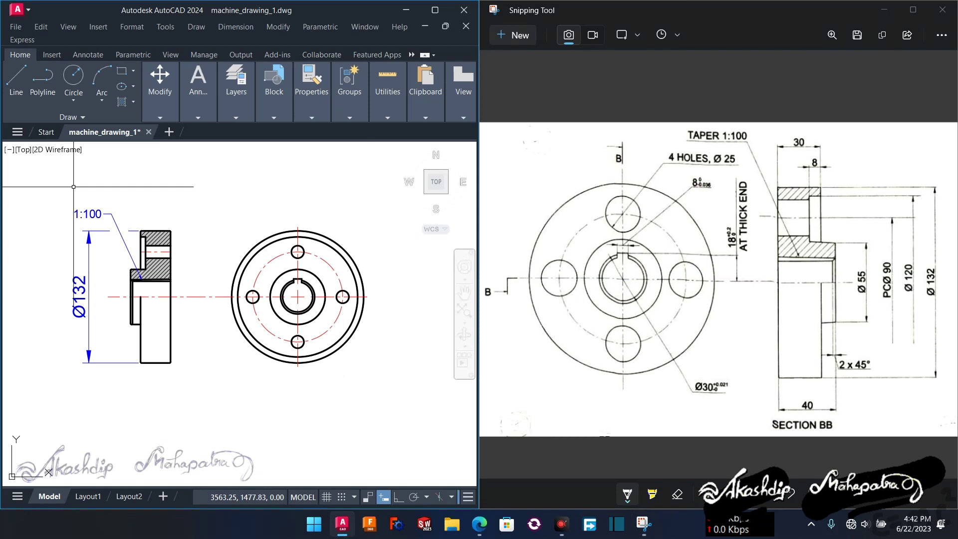
# Window-select the existing section and front views, then clear the selection
pyautogui.click(73, 186)
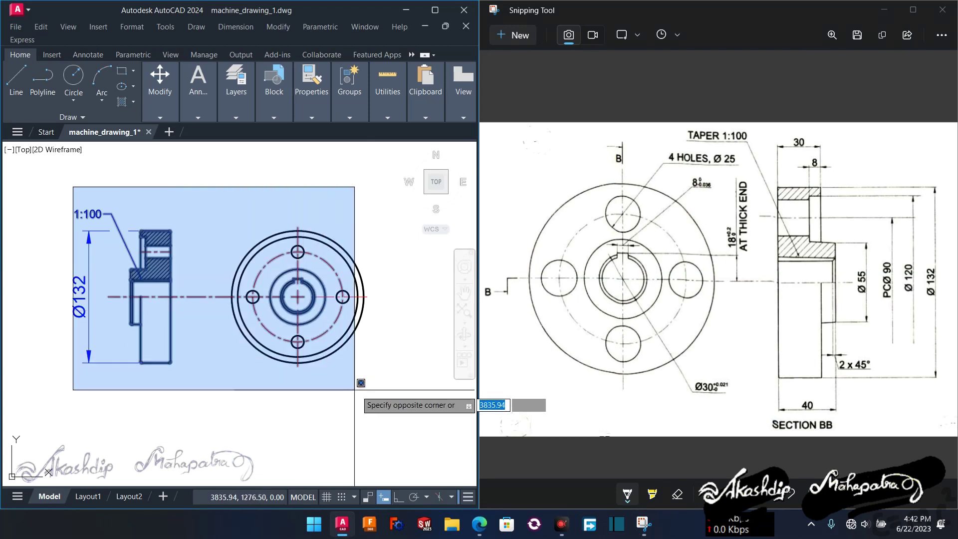
pyautogui.click(377, 393)
pyautogui.moveTo(628, 226)
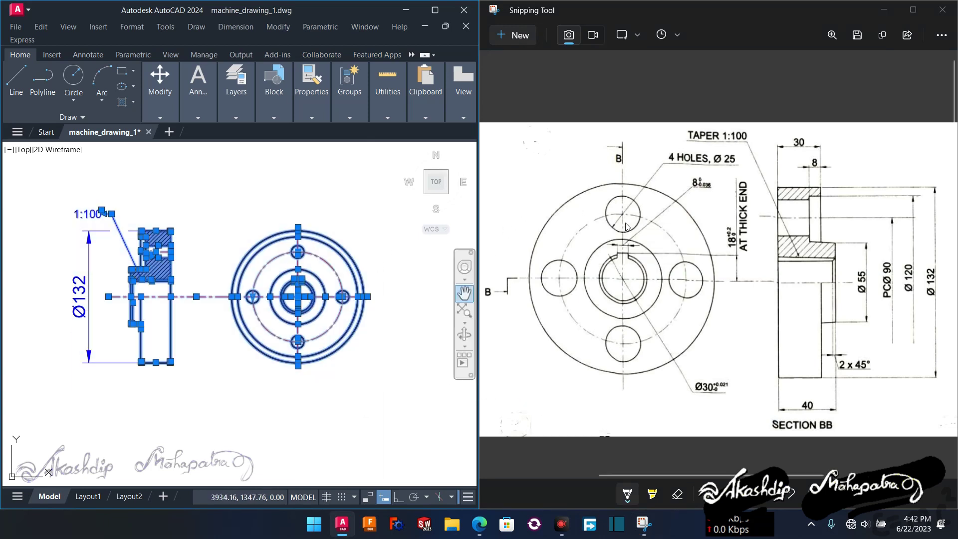
pyautogui.click(382, 360)
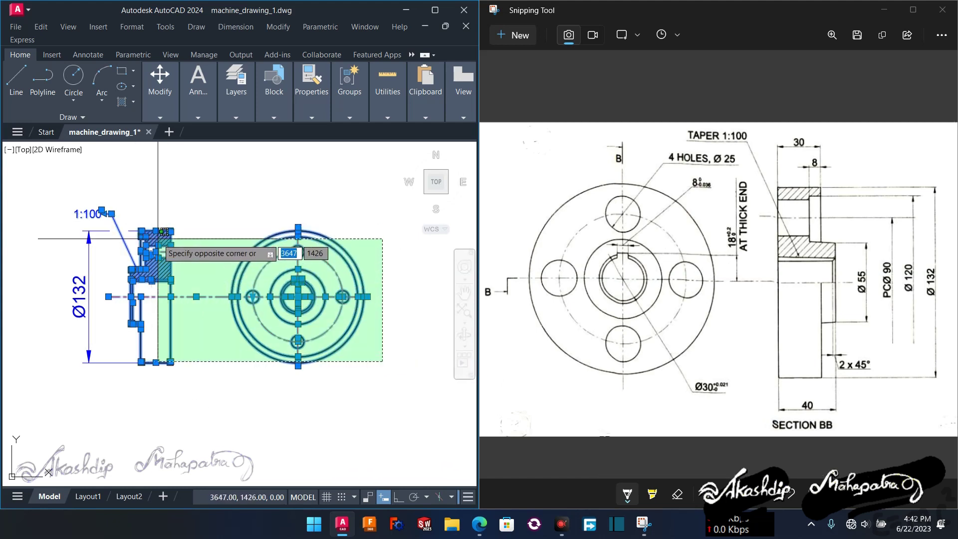
pyautogui.click(111, 213)
pyautogui.press('Escape')
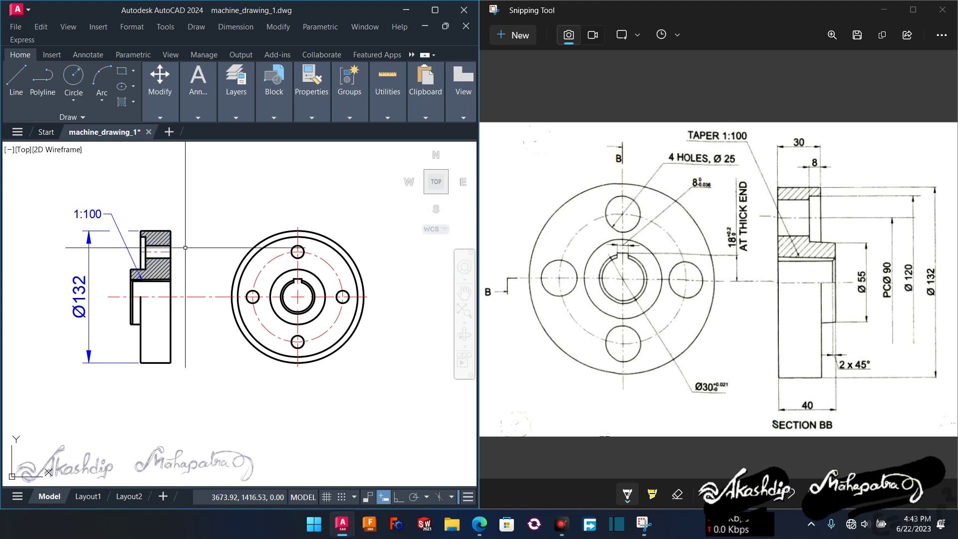
pyautogui.scroll(4, 139, 265)
pyautogui.scroll(-4, 183, 267)
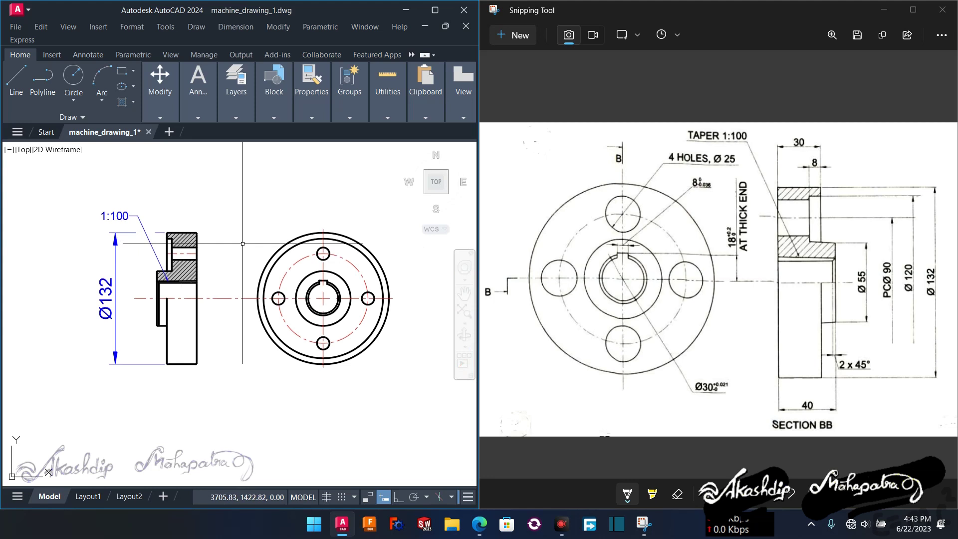
# Pan the existing flange views out of sight to leave a blank drawing area
pyautogui.click(86, 203)
pyautogui.click(391, 397)
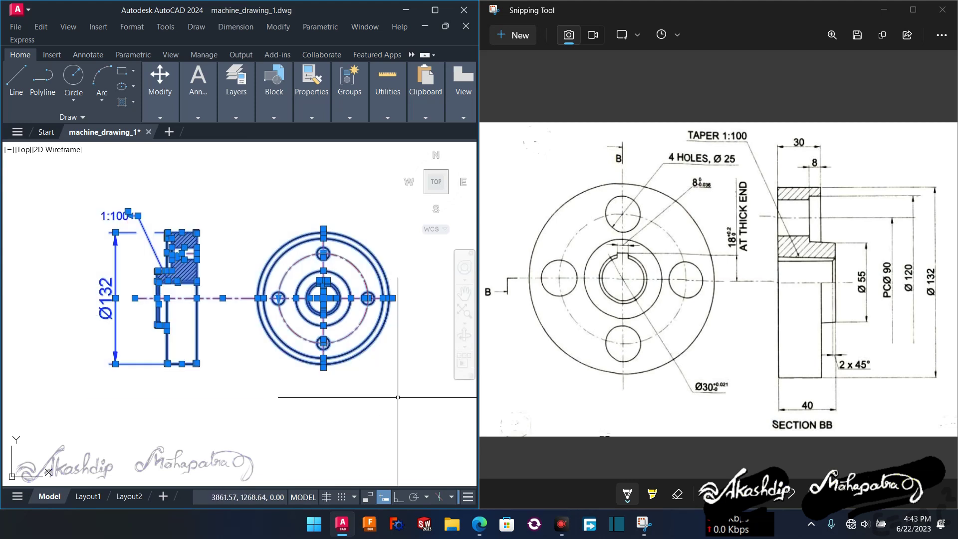
pyautogui.press('Escape')
pyautogui.moveTo(396, 303)
pyautogui.mouseDown(button='middle')
pyautogui.moveTo(324, 311)
pyautogui.moveTo(75, 190)
pyautogui.mouseUp(button='middle')
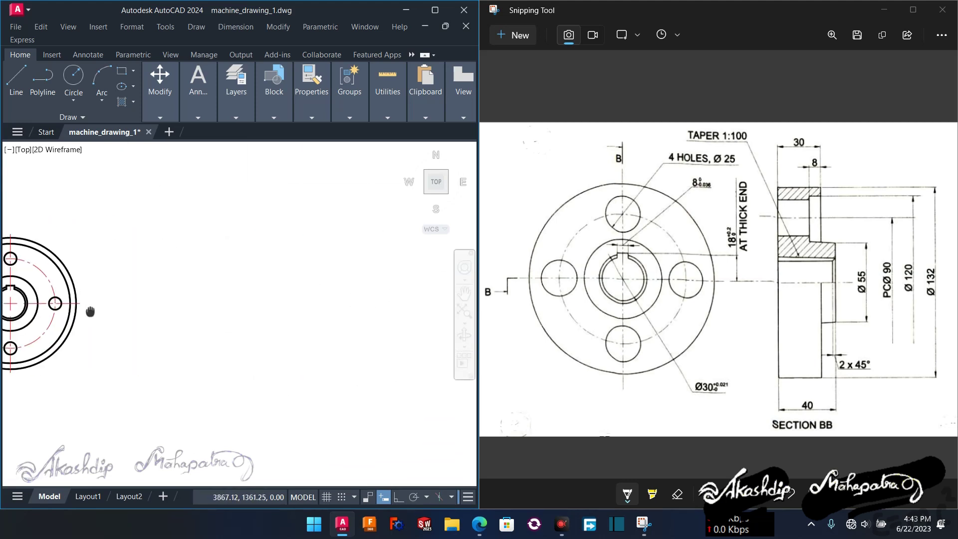
pyautogui.moveTo(228, 268); pyautogui.dragTo(137, 331, button='middle')
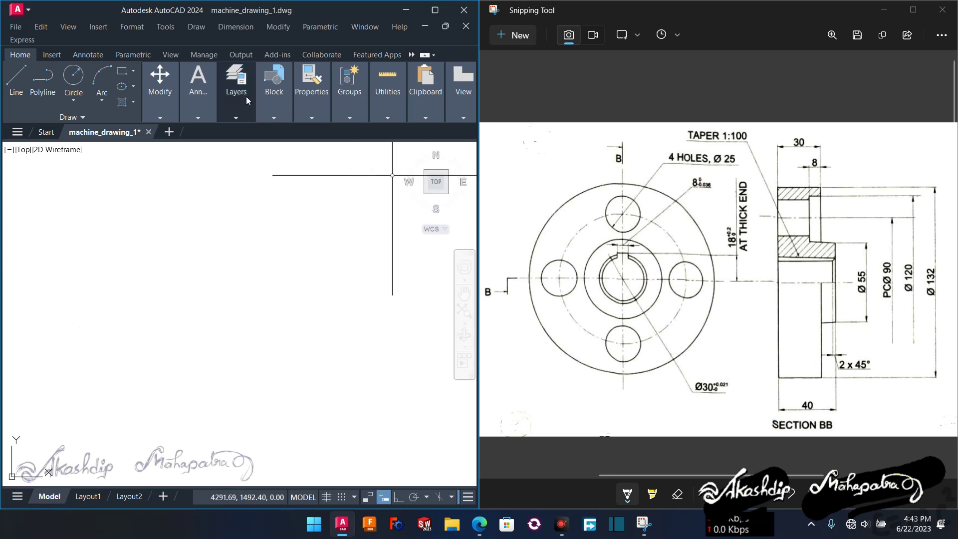
# Make Drawing the current layer
pyautogui.click(236, 117)
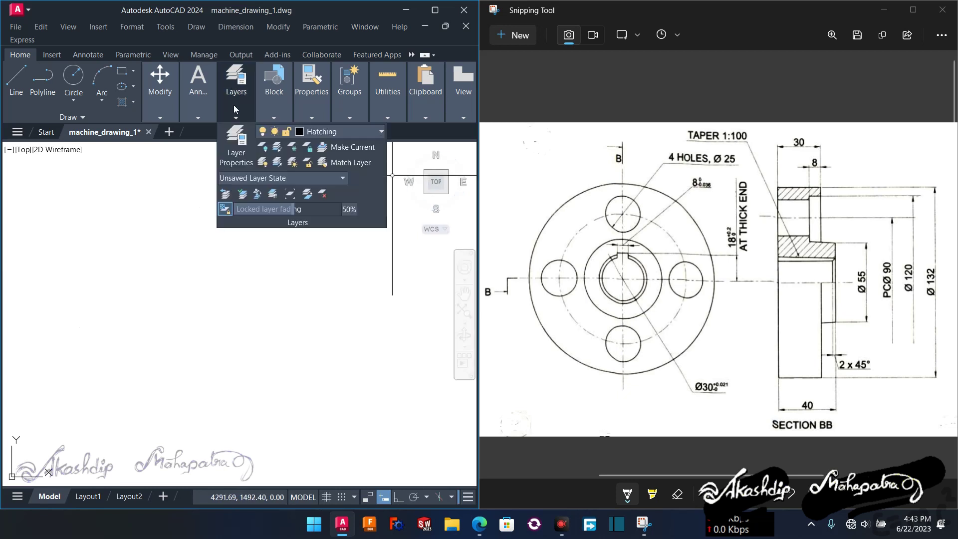
pyautogui.click(316, 132)
pyautogui.click(325, 205)
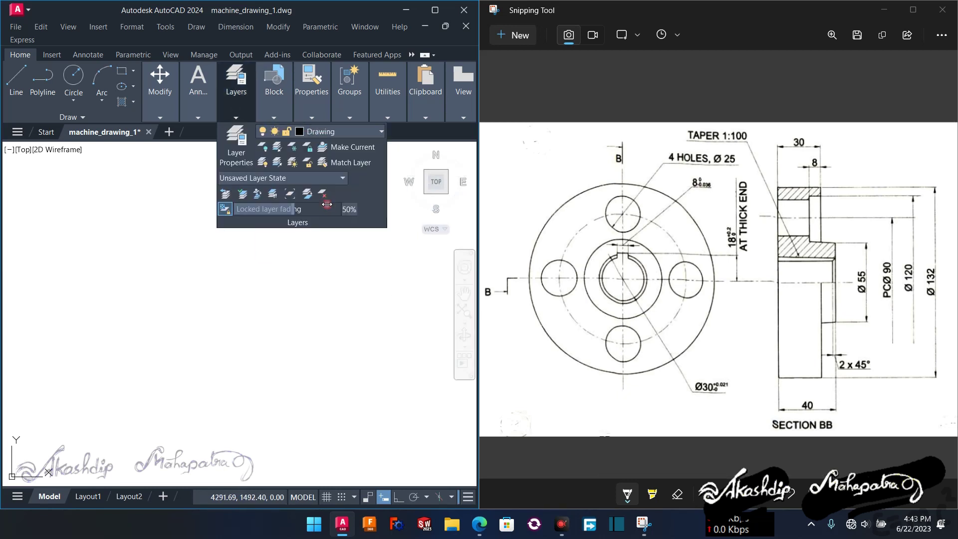
pyautogui.click(315, 280)
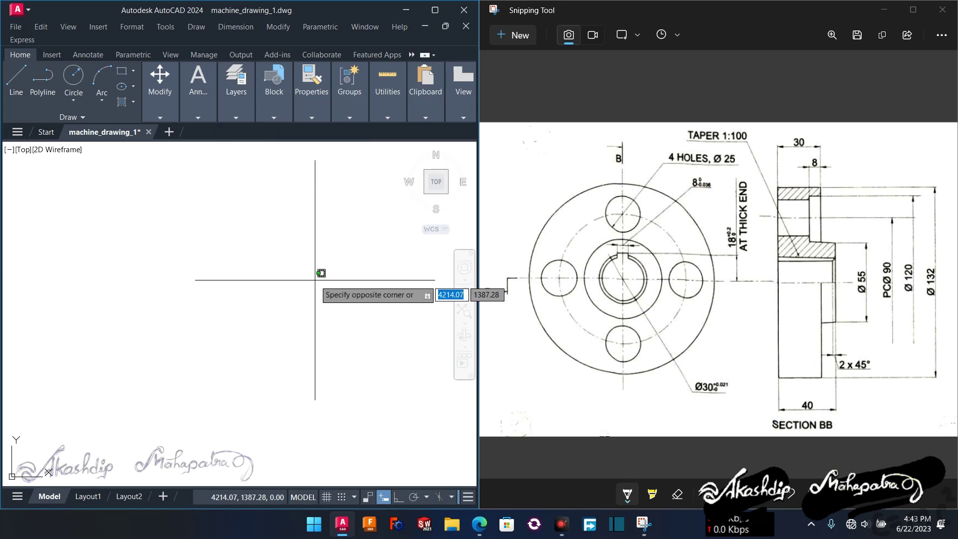
pyautogui.press('Escape')
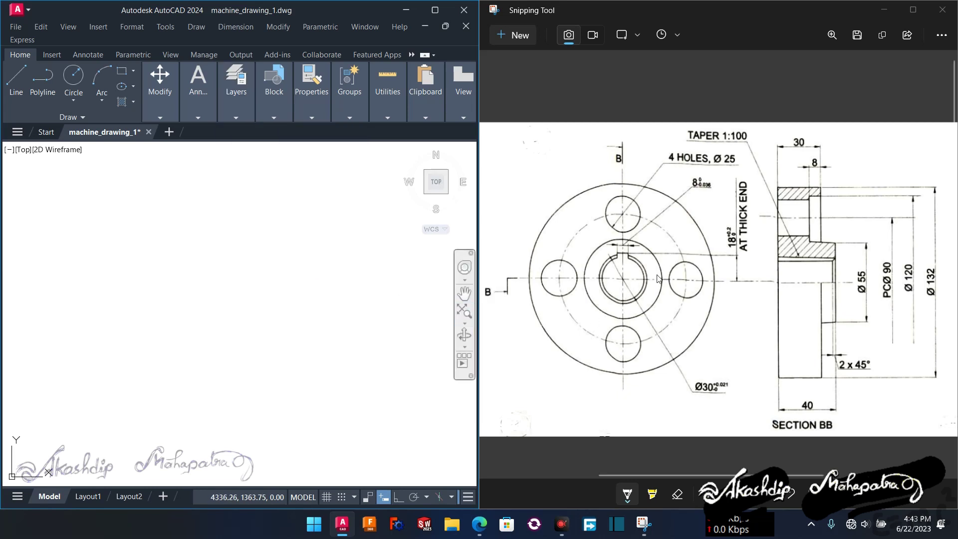
# Mark a magenta line across the section view on the reference sketch
pyautogui.click(863, 306)
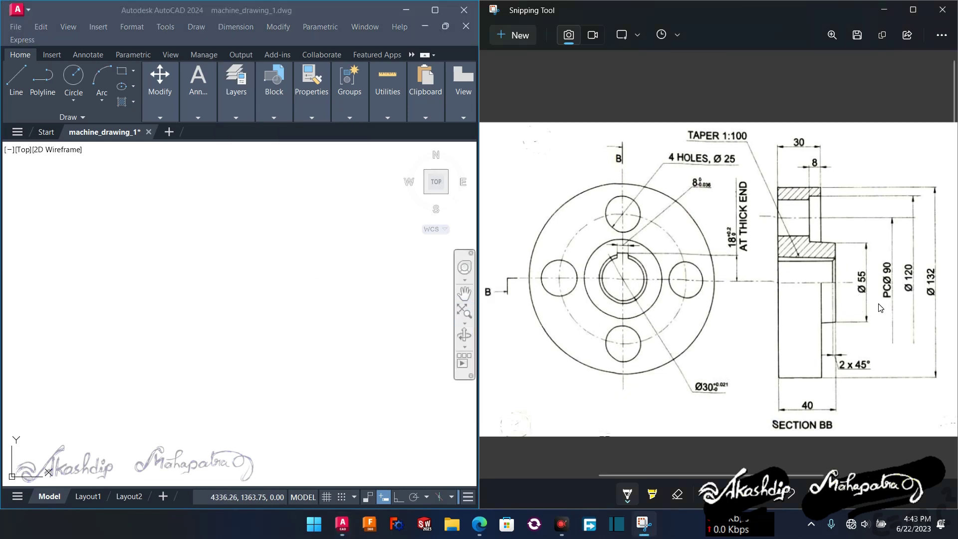
pyautogui.click(867, 308)
pyautogui.click(627, 500)
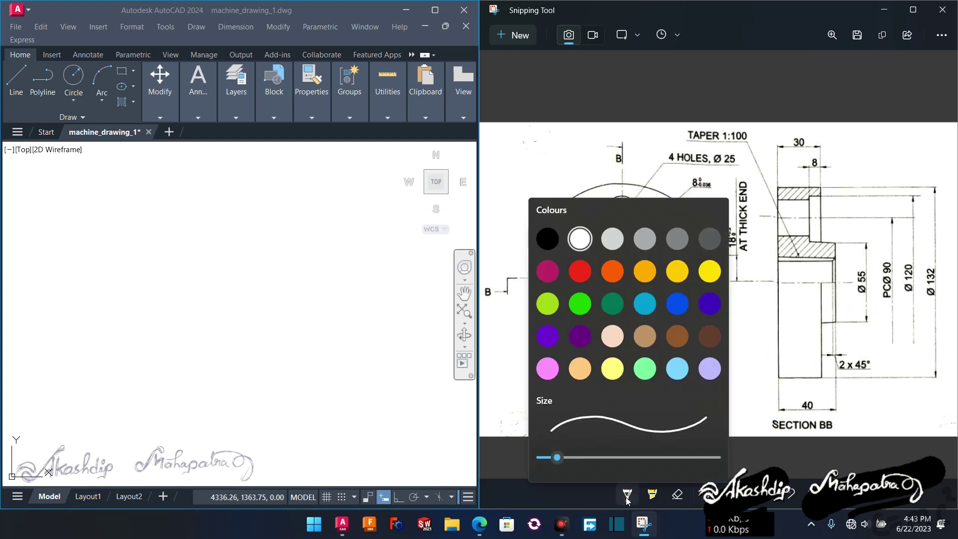
pyautogui.click(549, 273)
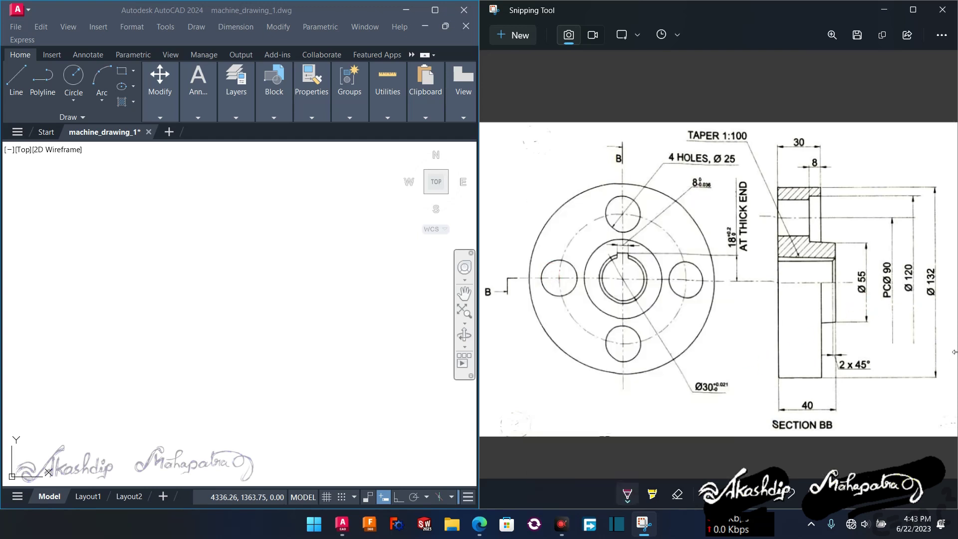
pyautogui.moveTo(869, 305); pyautogui.dragTo(939, 313)
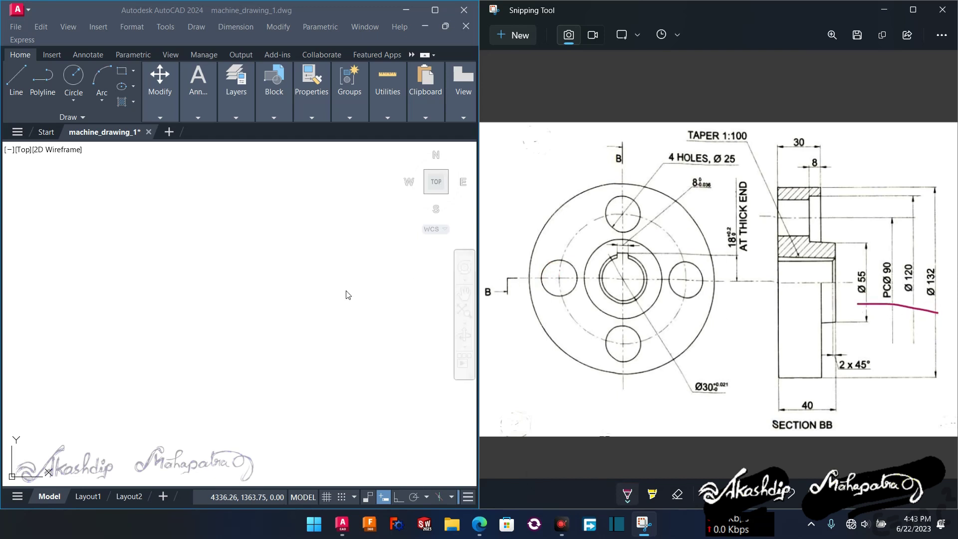
# Back in AutoCAD, start the CIRCLE command with C
pyautogui.click(153, 278)
pyautogui.write('c')
pyautogui.press('Return')
# Draw concentric Ø55 and Ø90 circles at the chosen centre point
pyautogui.click(257, 334)
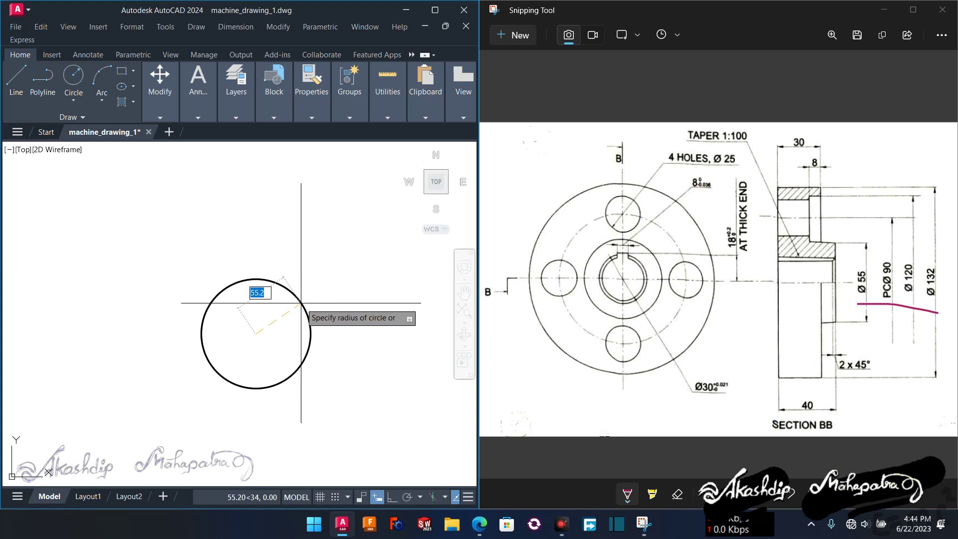
pyautogui.write('d')
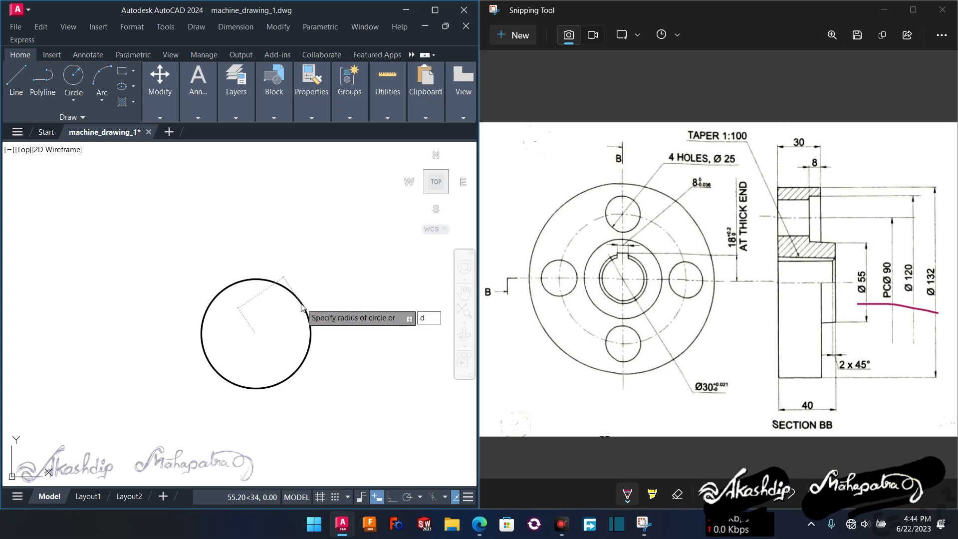
pyautogui.press('Return')
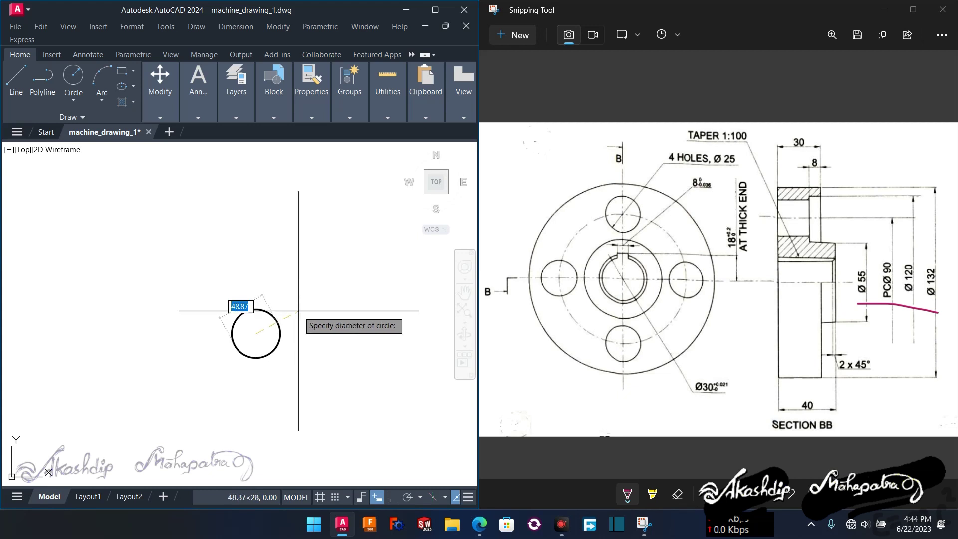
pyautogui.write('55')
pyautogui.press('Return')
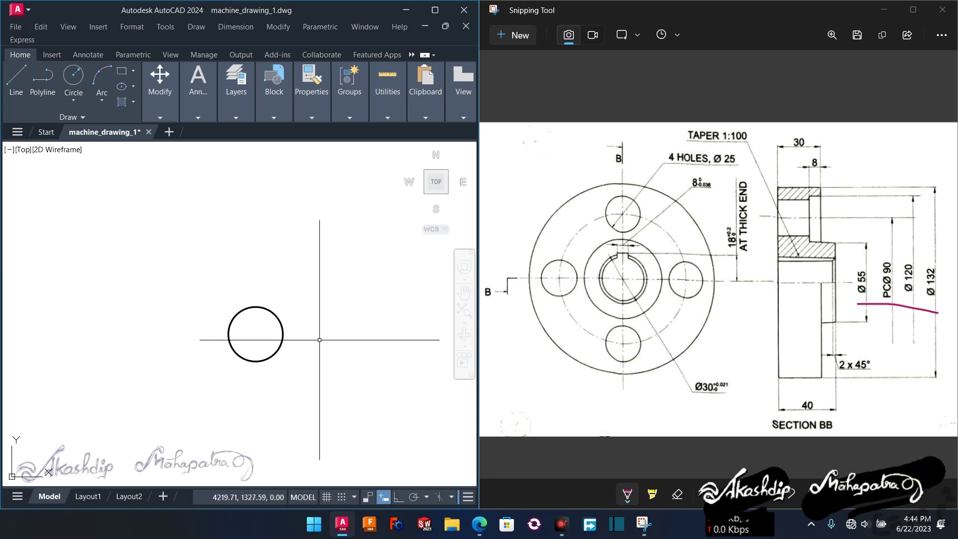
pyautogui.press('space')
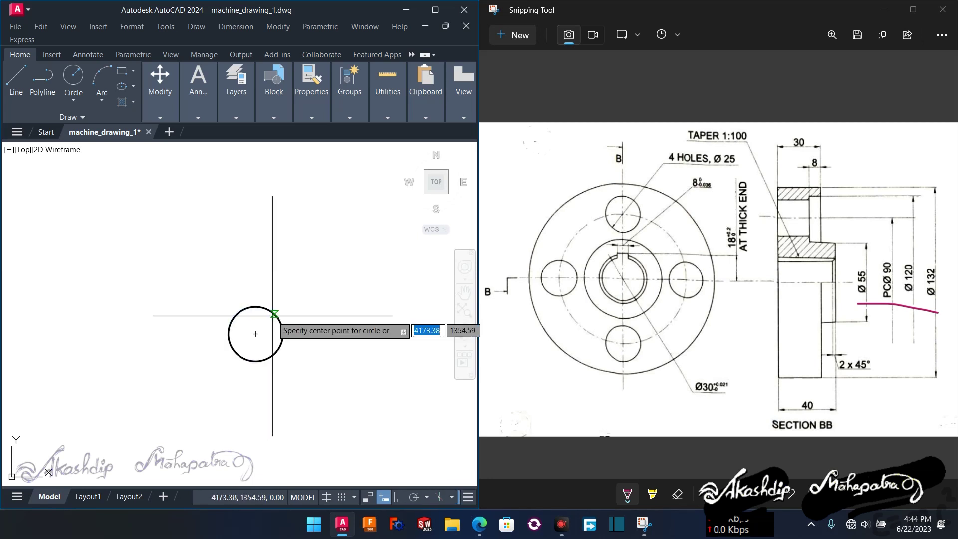
pyautogui.click(256, 334)
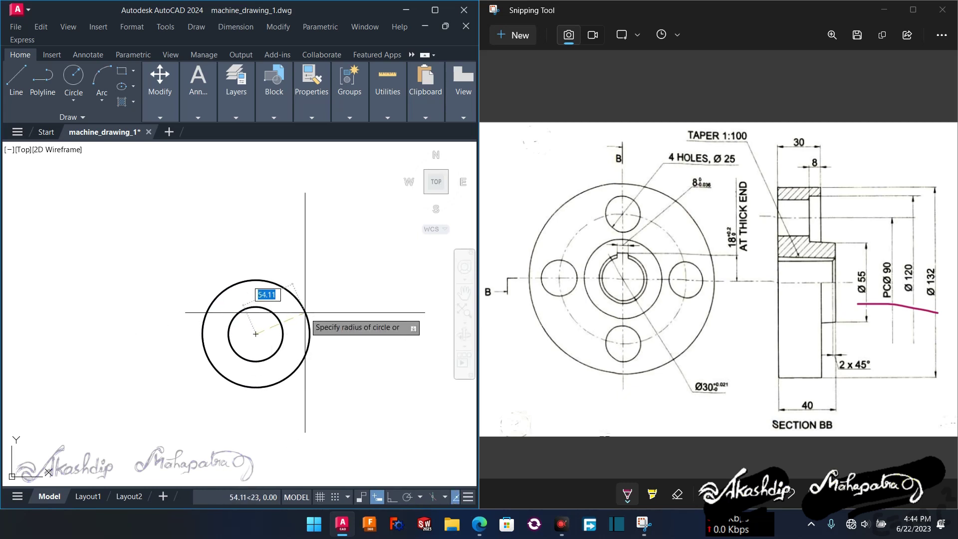
pyautogui.write('5')
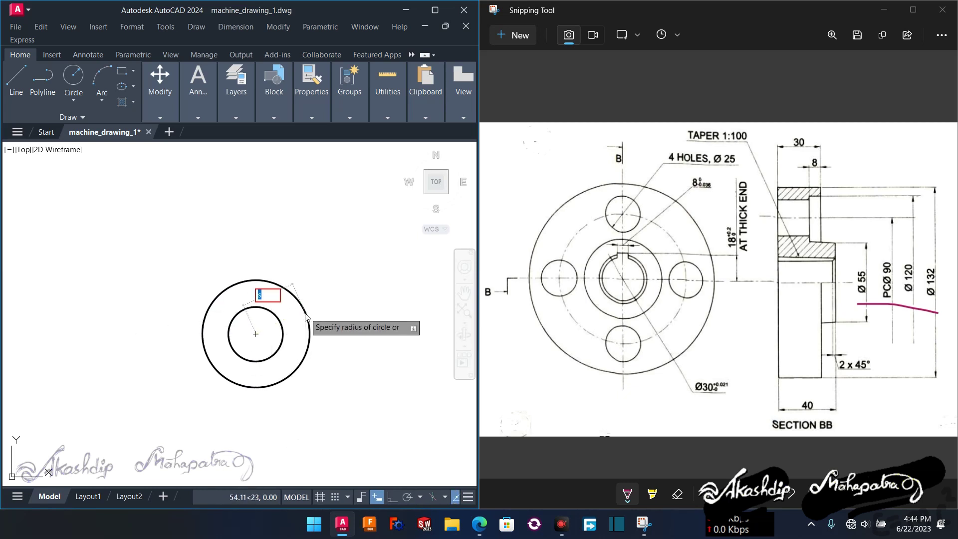
pyautogui.press('BackSpace')
pyautogui.write('d')
pyautogui.press('Return')
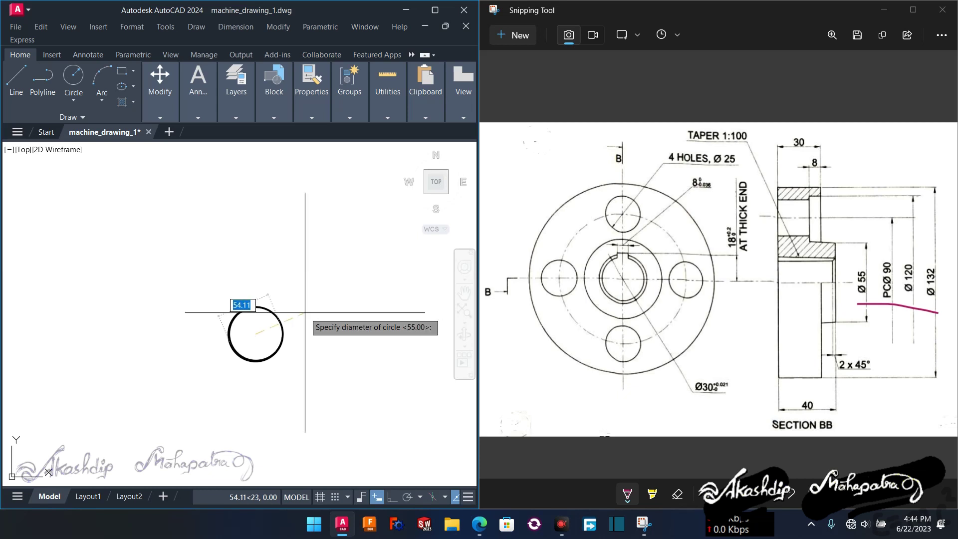
pyautogui.write('90')
pyautogui.press('Return')
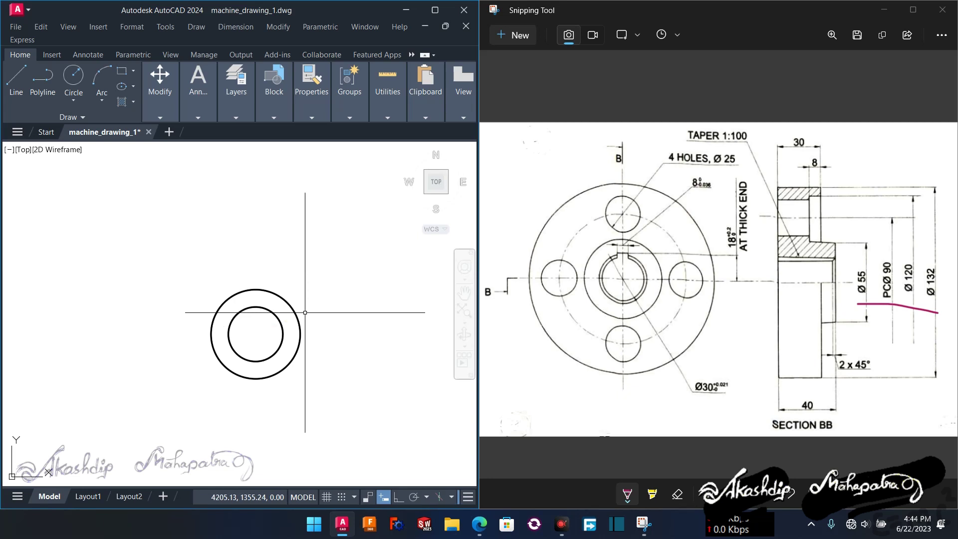
# Add concentric Ø120 and Ø132 circles on the same centre
pyautogui.press('Return')
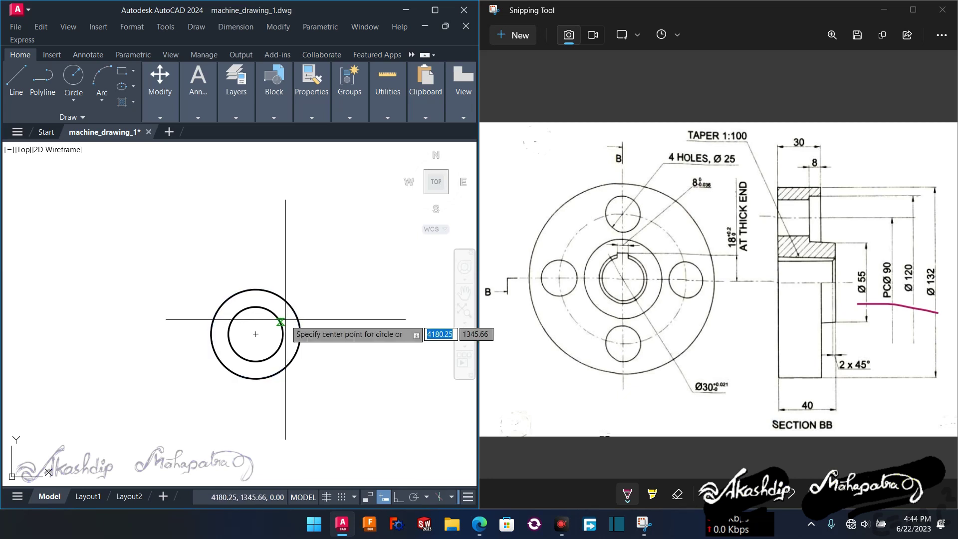
pyautogui.click(255, 334)
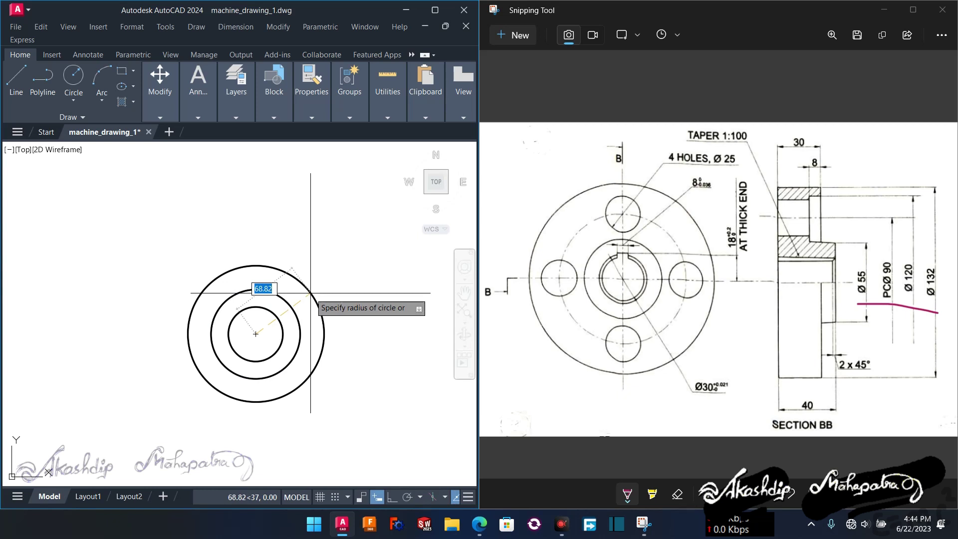
pyautogui.write('d')
pyautogui.press('Return')
pyautogui.write('120')
pyautogui.press('Return')
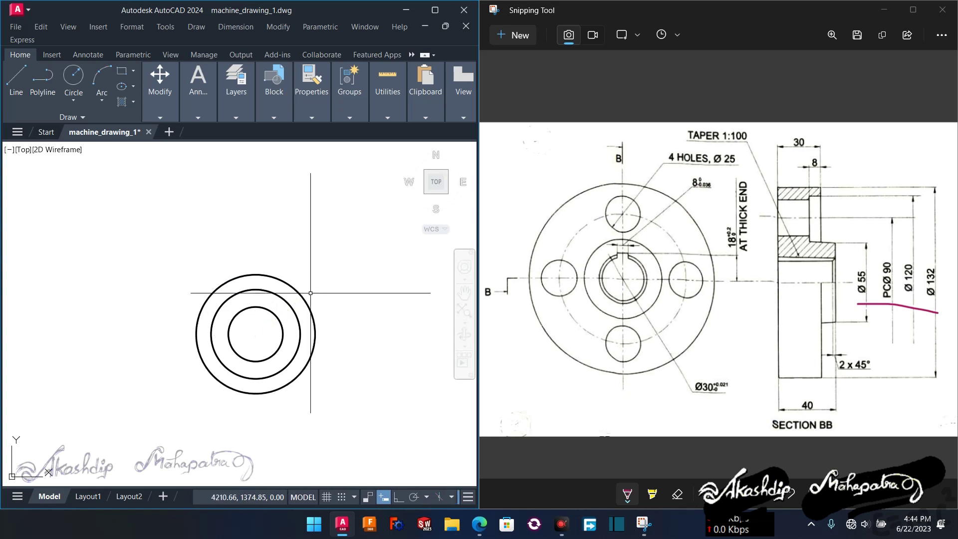
pyautogui.scroll(2, 272, 344)
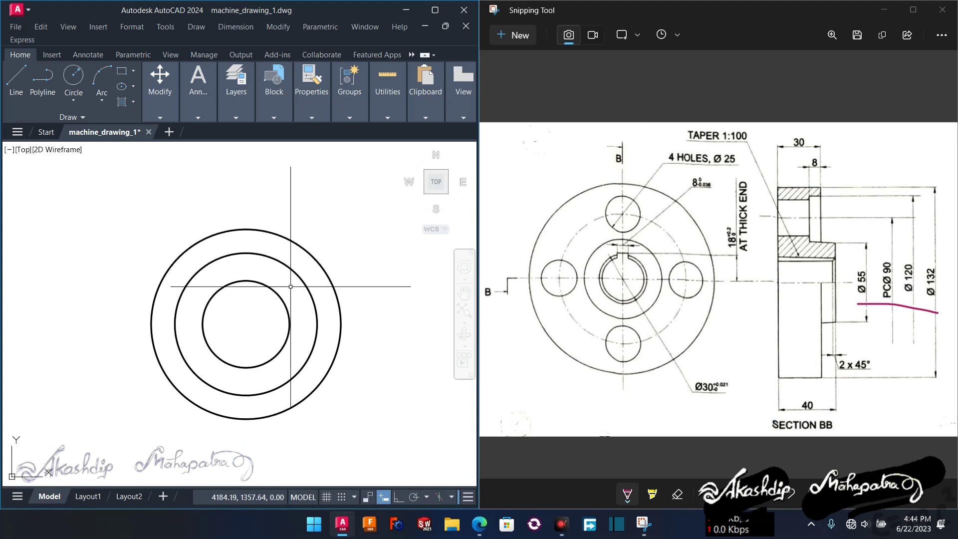
pyautogui.press('Return')
pyautogui.click(246, 324)
pyautogui.write('d')
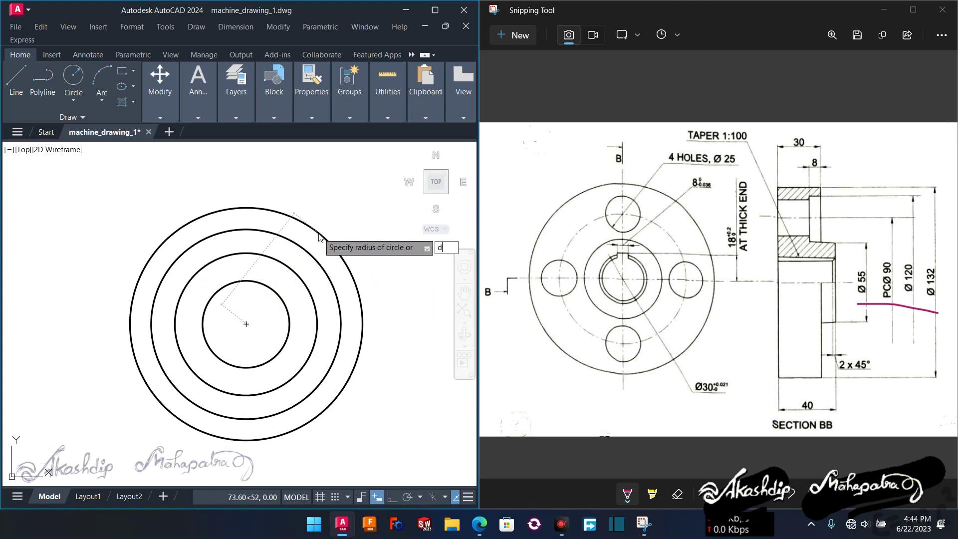
pyautogui.press('Return')
pyautogui.write('13')
pyautogui.press('Return')
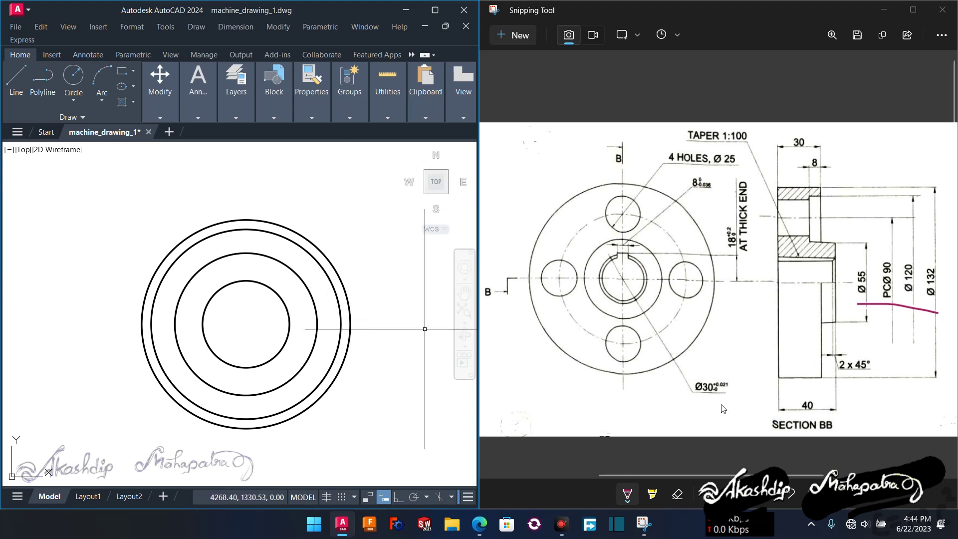
# Draw a Ø30 bore circle at the common centre of the rings
pyautogui.moveTo(707, 373)
pyautogui.mouseDown()
pyautogui.moveTo(728, 416)
pyautogui.moveTo(730, 400)
pyautogui.mouseUp()
pyautogui.click(277, 345)
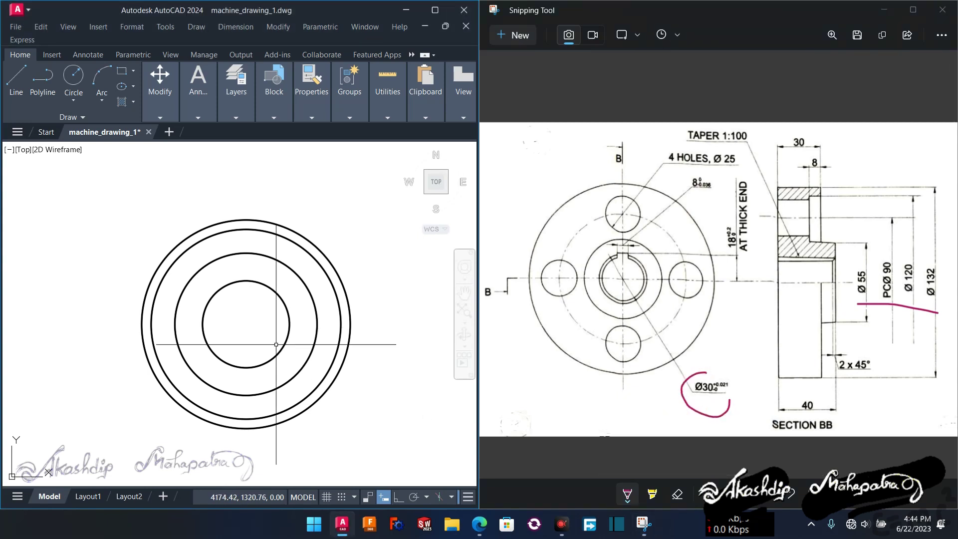
pyautogui.write('c')
pyautogui.press('Return')
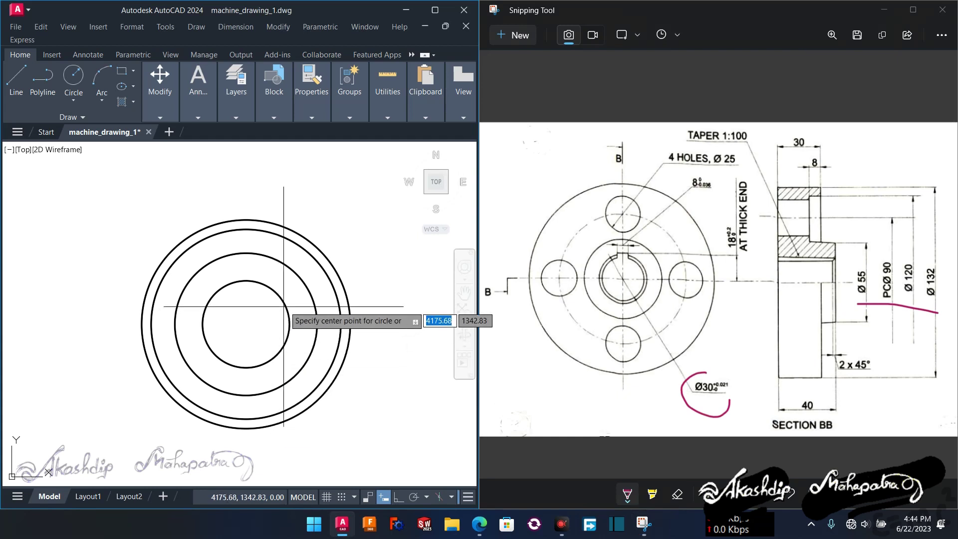
pyautogui.click(246, 324)
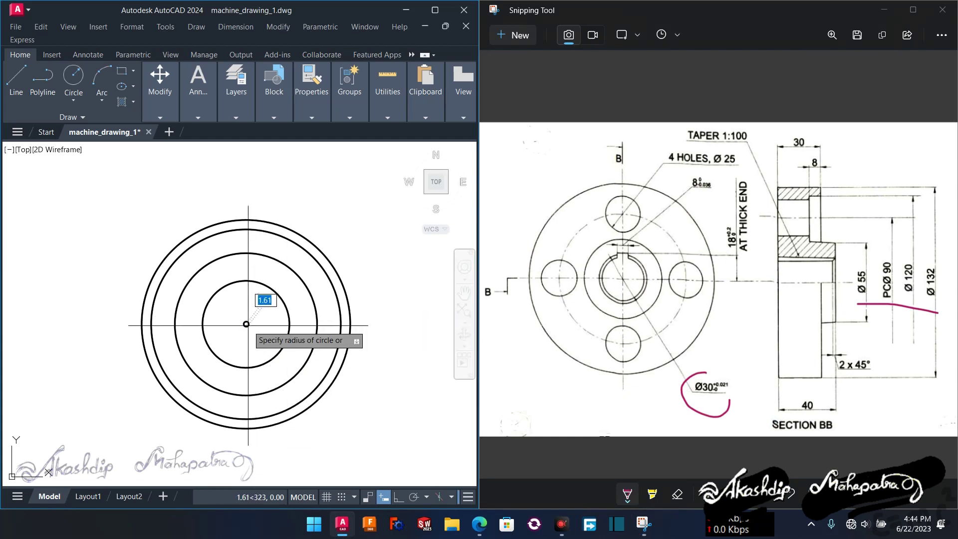
pyautogui.write('d')
pyautogui.press('Return')
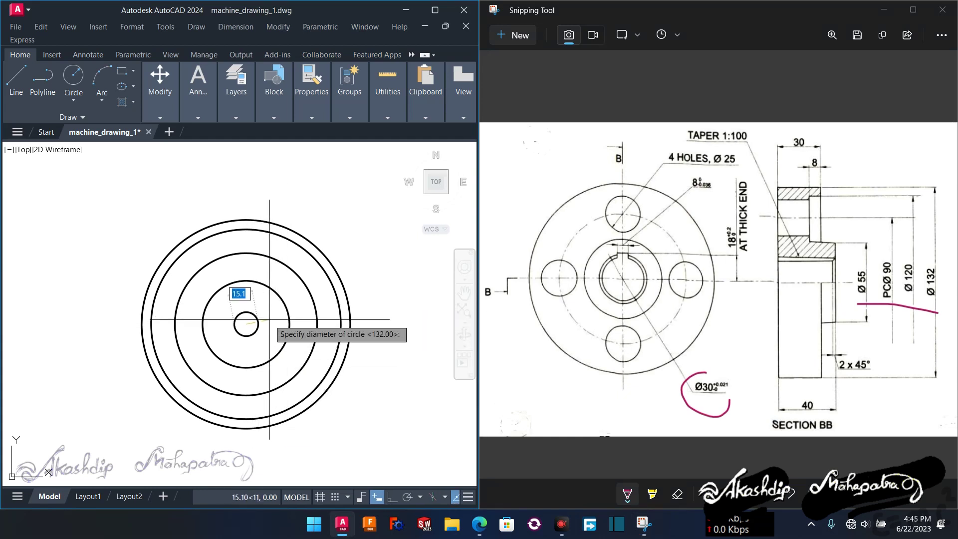
pyautogui.write('30')
pyautogui.press('Return')
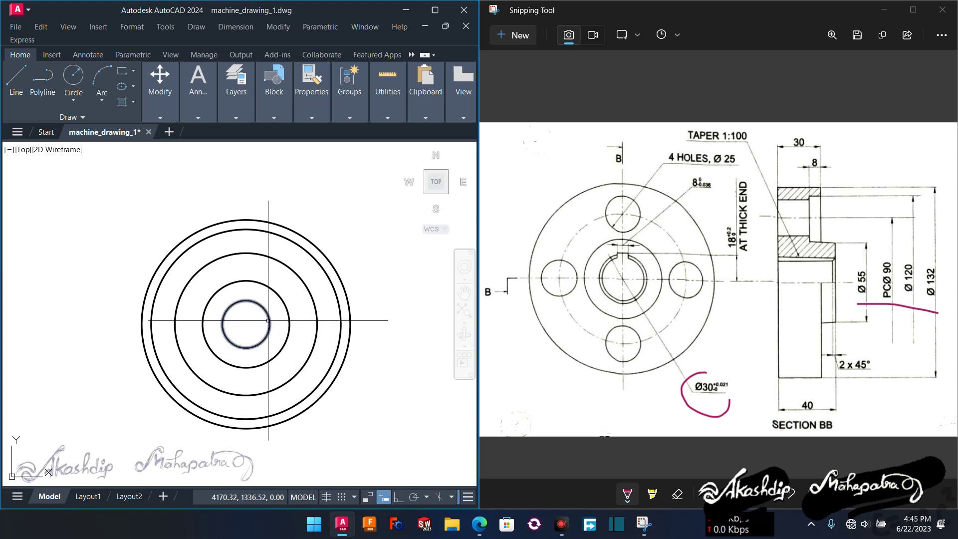
# Mark the keyway and its dimension on the reference sketch
pyautogui.moveTo(250, 324); pyautogui.dragTo(271, 295, button='middle')
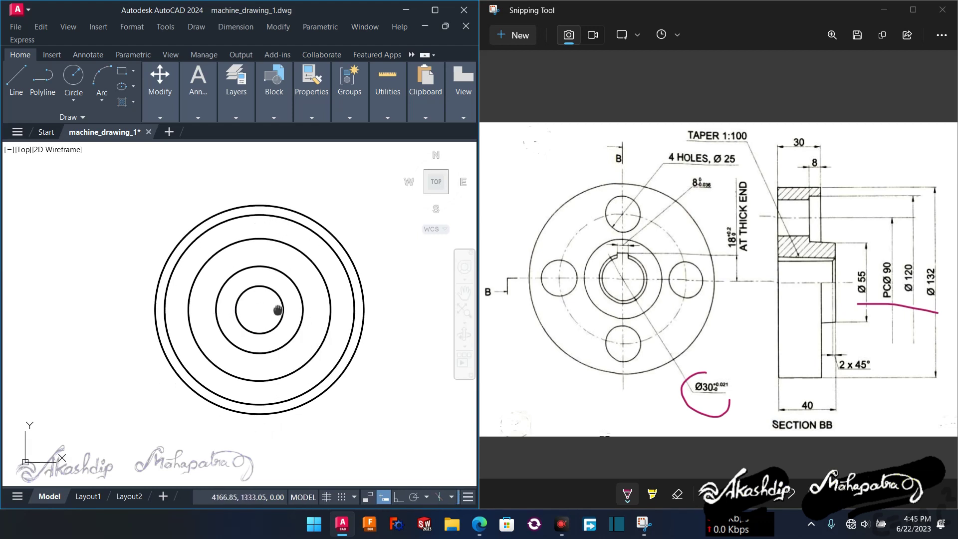
pyautogui.scroll(2, 271, 295)
pyautogui.moveTo(619, 239)
pyautogui.mouseDown()
pyautogui.moveTo(608, 245)
pyautogui.moveTo(616, 233)
pyautogui.mouseUp()
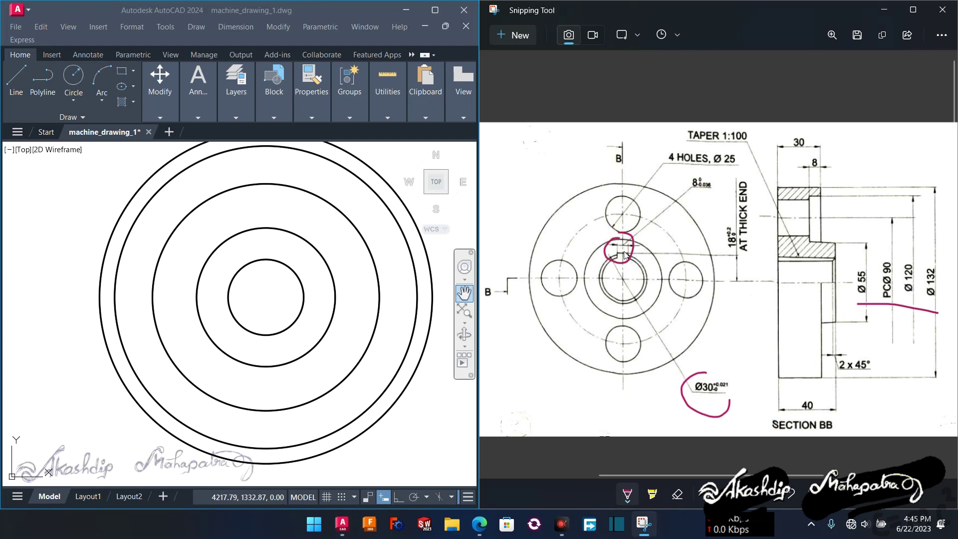
pyautogui.moveTo(725, 281); pyautogui.dragTo(752, 280)
pyautogui.moveTo(722, 252); pyautogui.dragTo(737, 253)
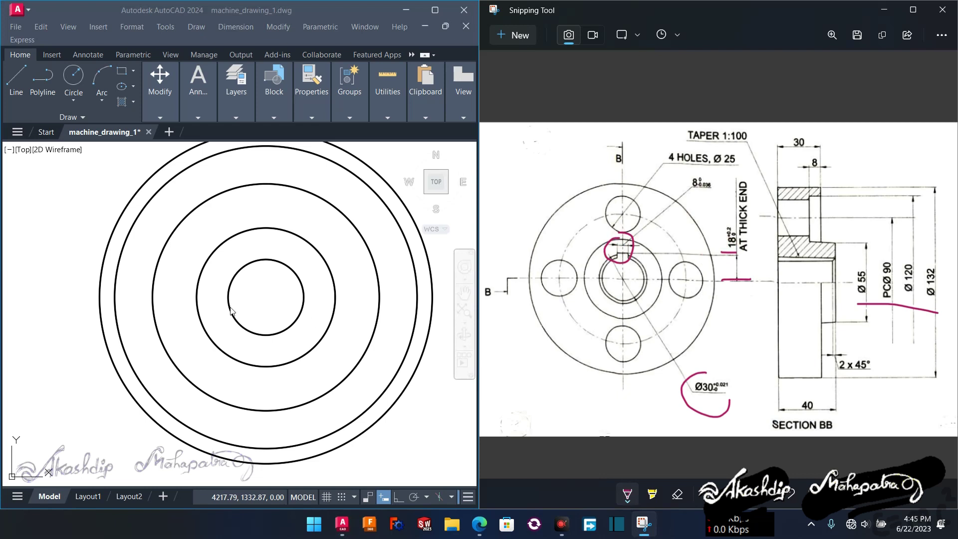
pyautogui.scroll(2, 260, 300)
pyautogui.scroll(-2, 260, 299)
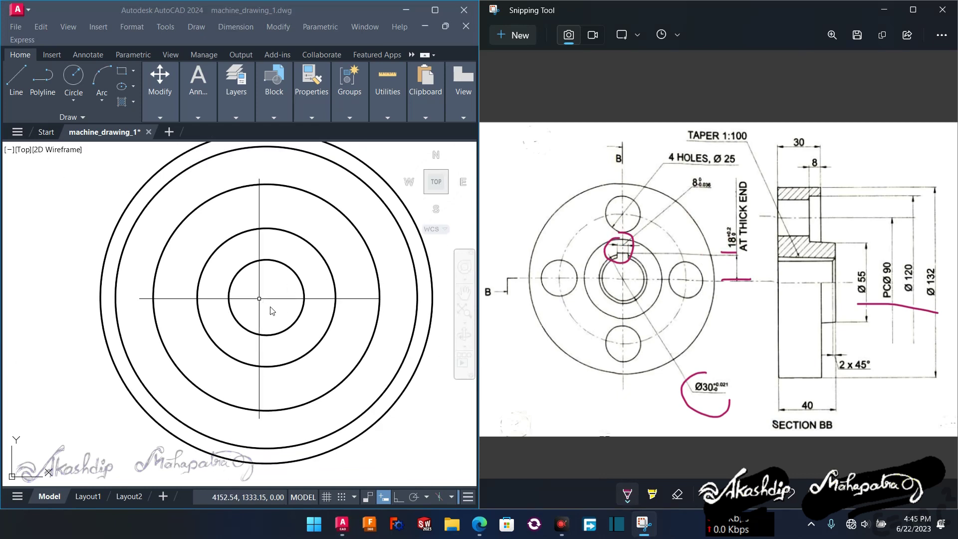
pyautogui.scroll(-2, 275, 300)
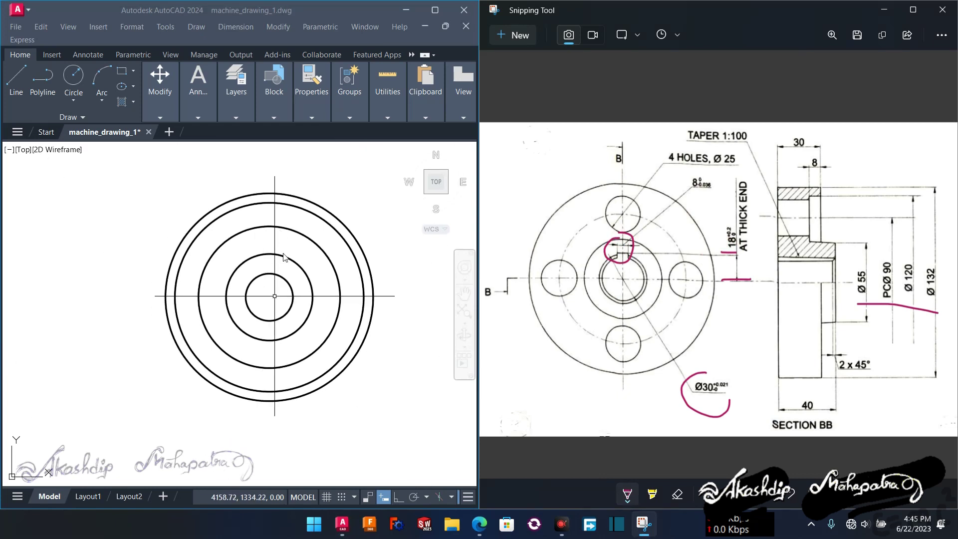
# Draw a Ø25 bolt-hole circle centred on the pitch circle's top quadrant
pyautogui.moveTo(625, 201); pyautogui.dragTo(617, 215)
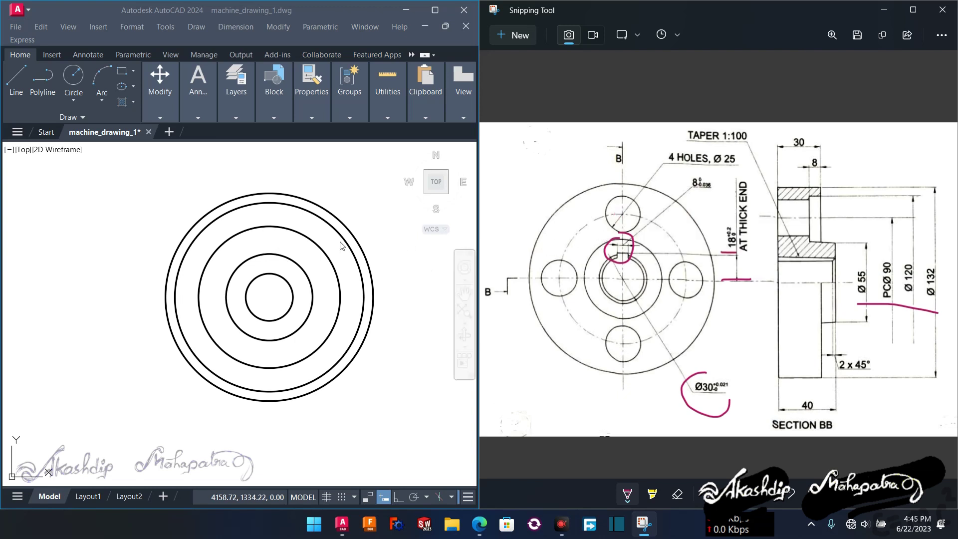
pyautogui.scroll(1, 286, 238)
pyautogui.scroll(1, 283, 238)
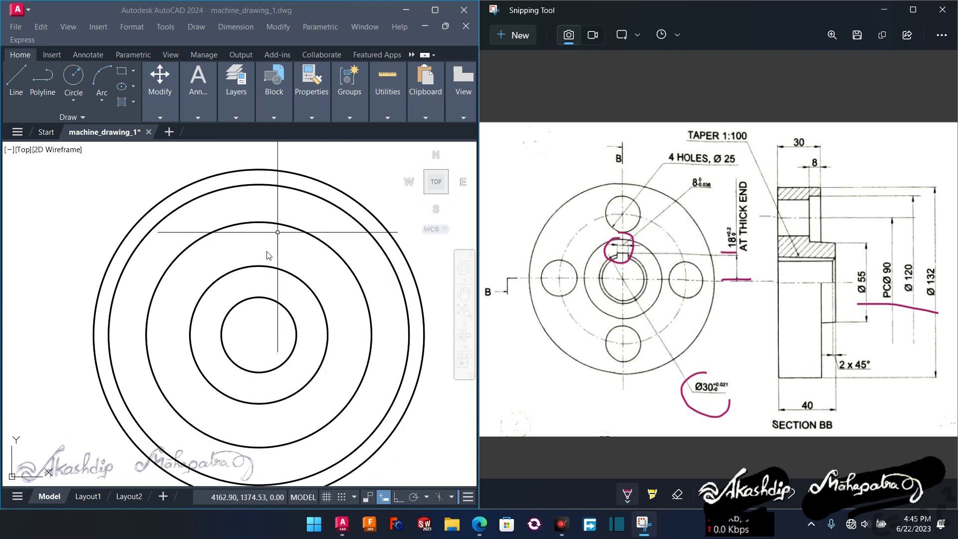
pyautogui.click(265, 258)
pyautogui.write('c')
pyautogui.press('Return')
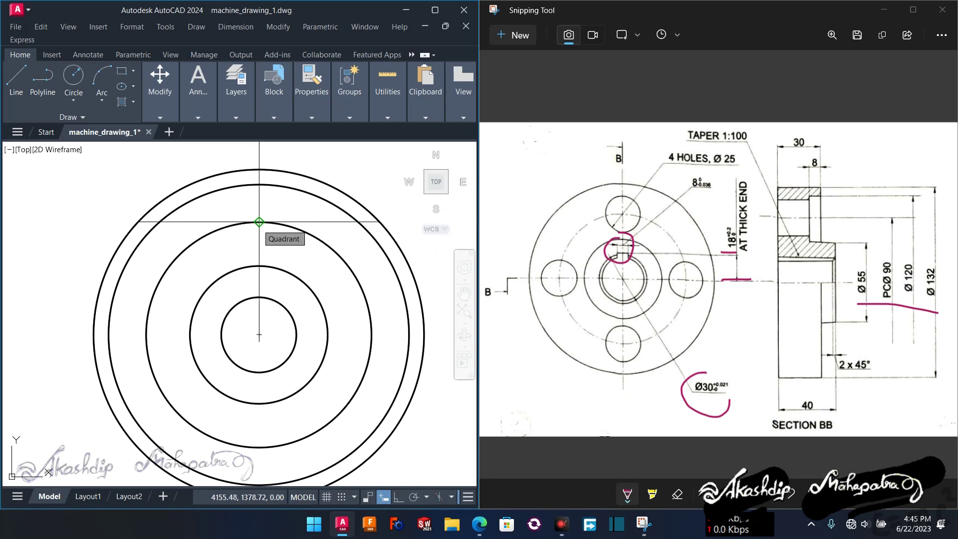
pyautogui.click(259, 222)
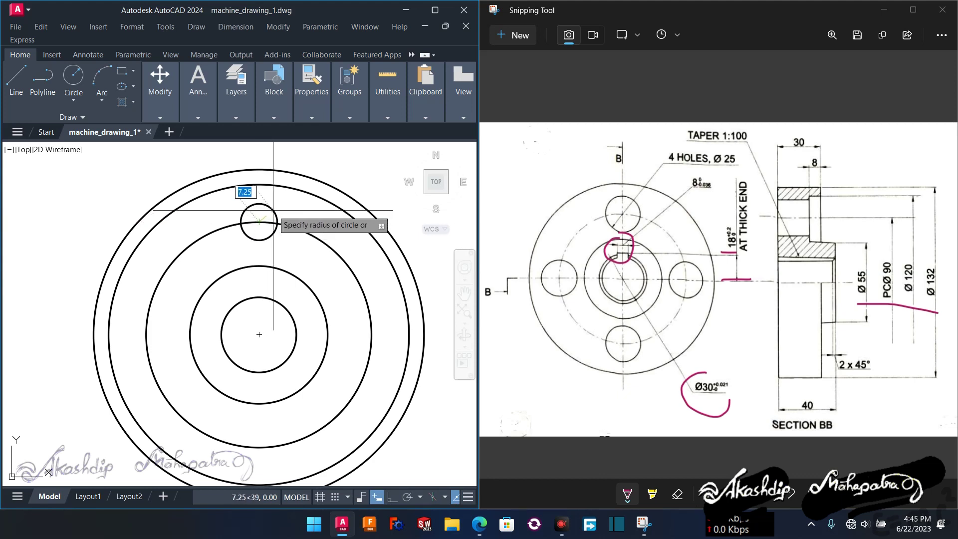
pyautogui.write('d')
pyautogui.press('Return')
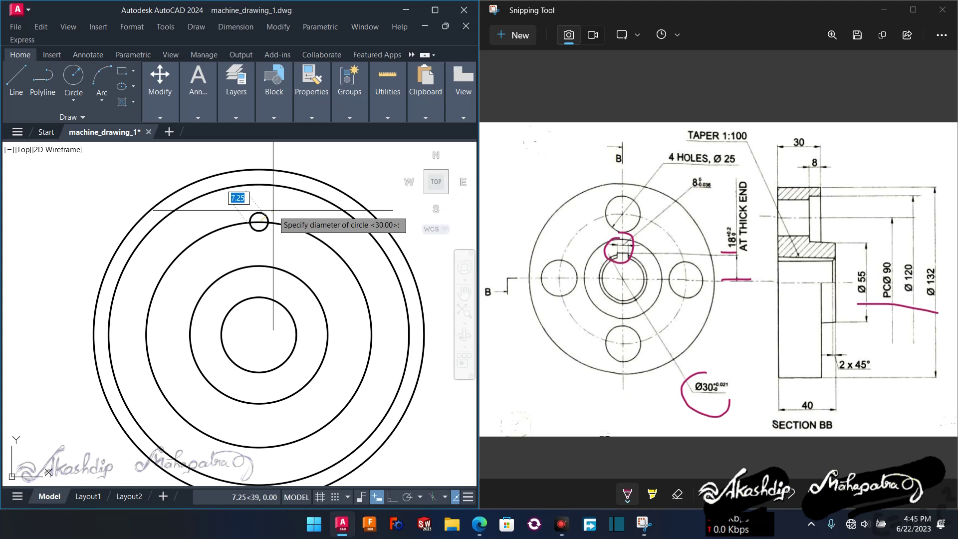
pyautogui.write('25')
pyautogui.press('Return')
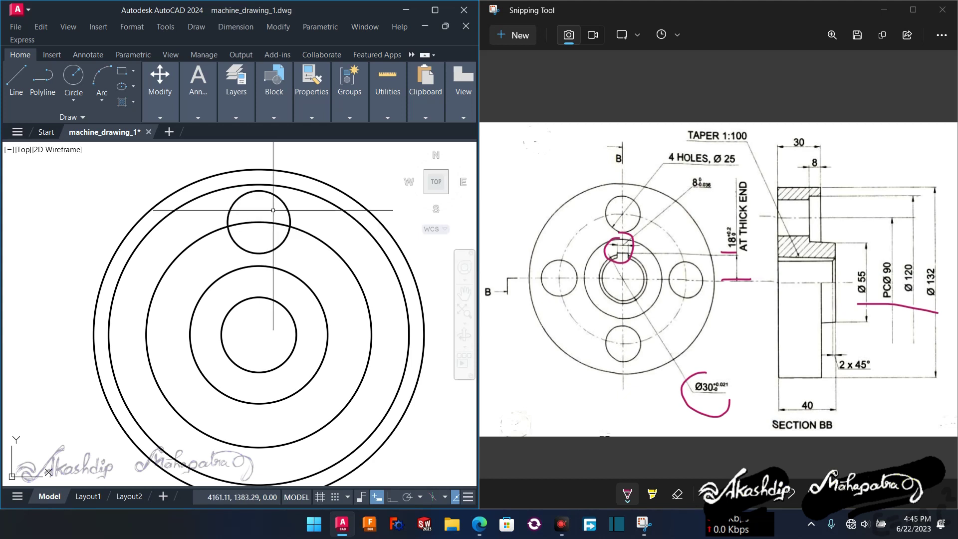
pyautogui.moveTo(273, 211); pyautogui.dragTo(266, 222, button='middle')
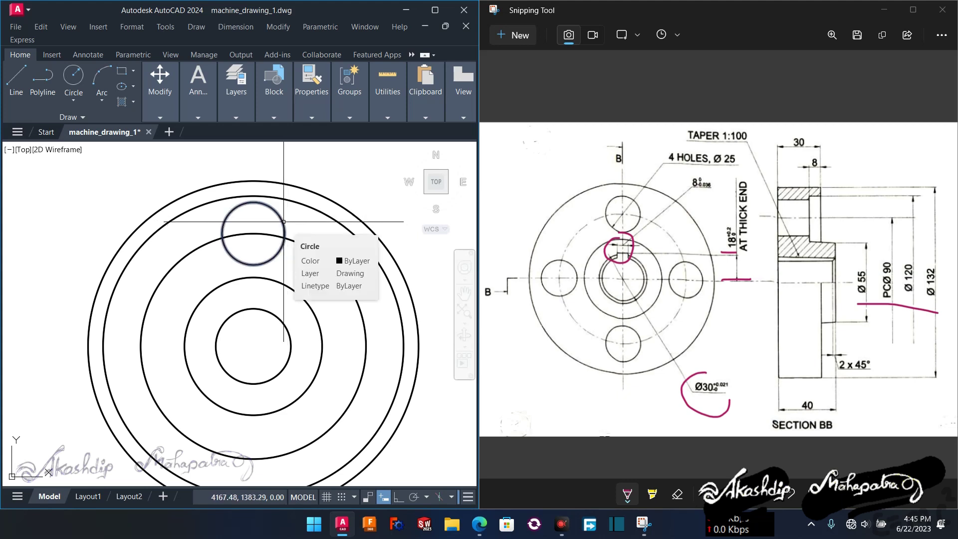
# Polar-array the Ø25 bolt hole into 4 items around the flange centre
pyautogui.click(283, 221)
pyautogui.moveTo(292, 216); pyautogui.dragTo(289, 195, button='middle')
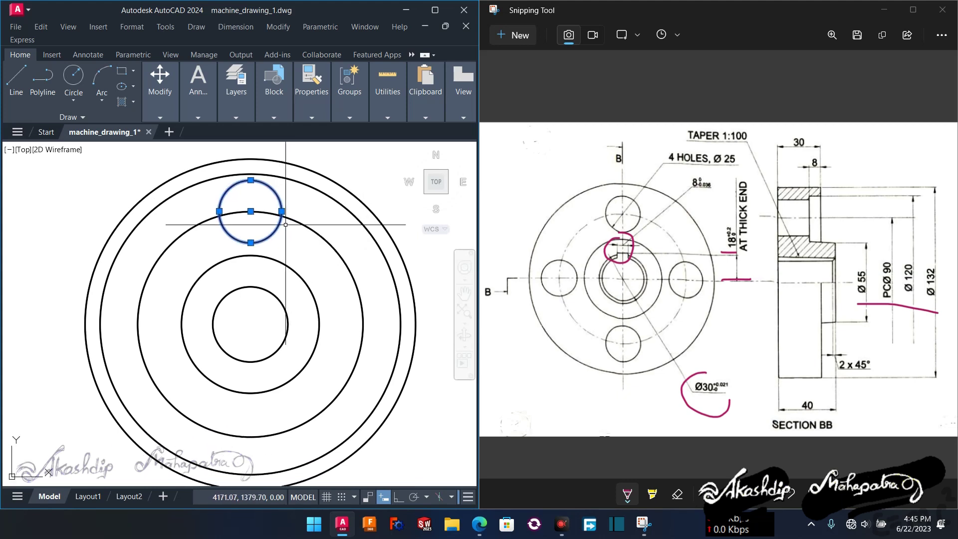
pyautogui.write('ar')
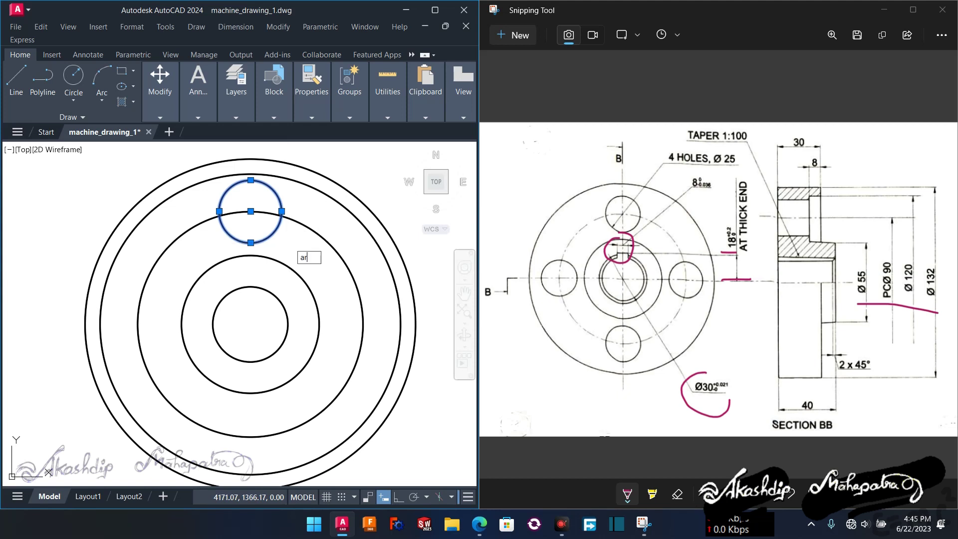
pyautogui.write('y')
pyautogui.press('BackSpace')
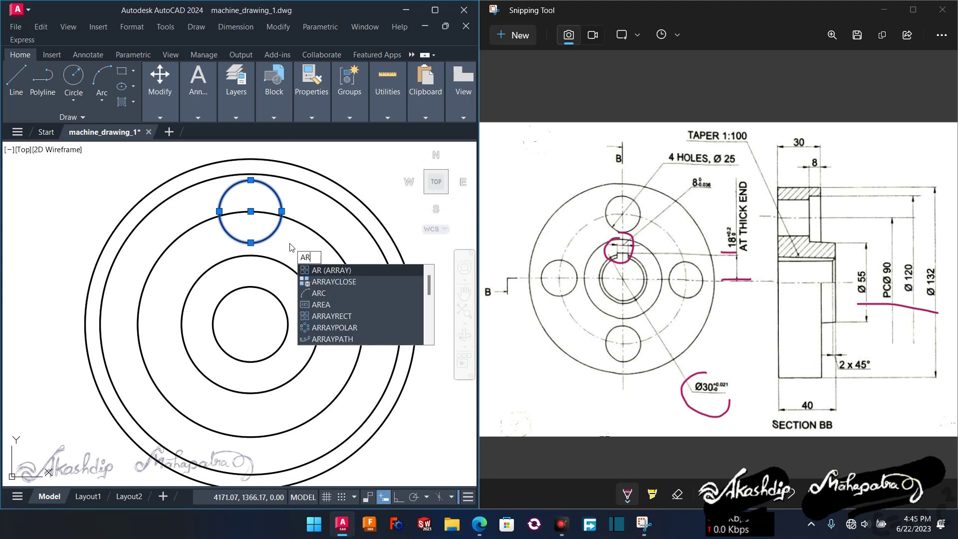
pyautogui.press('Return')
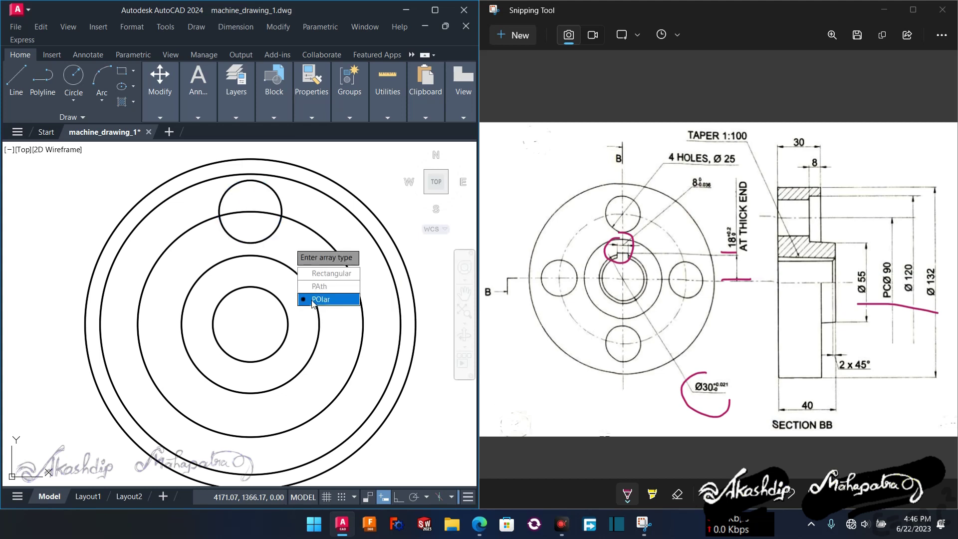
pyautogui.press('Return')
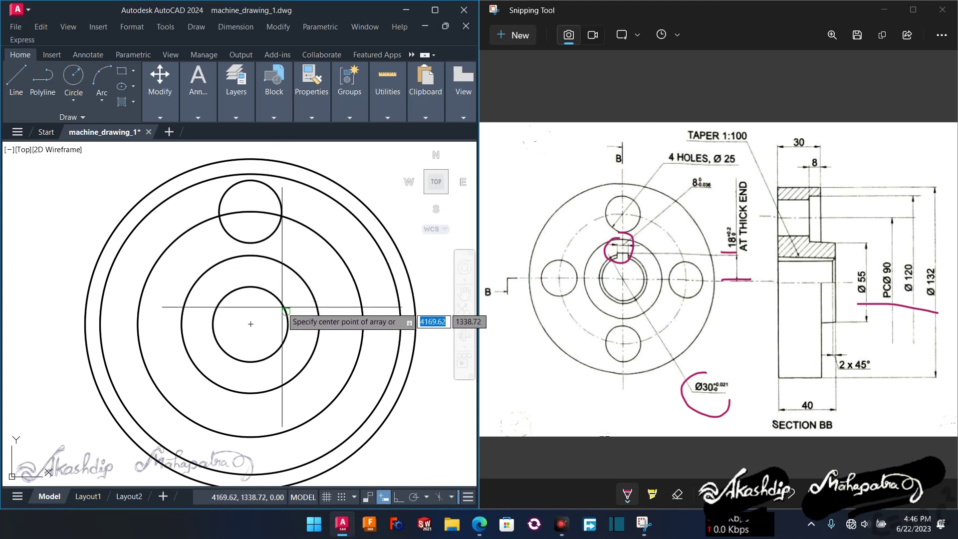
pyautogui.click(250, 324)
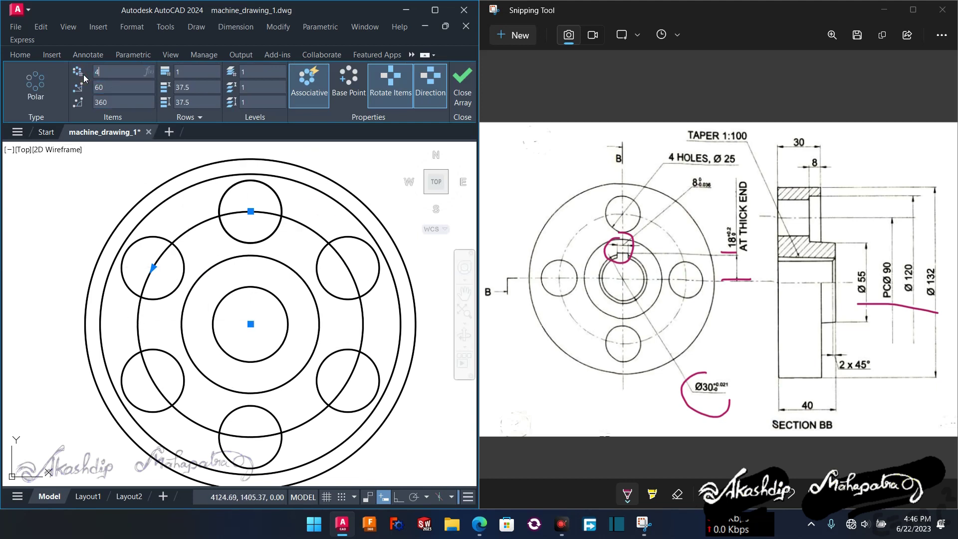
pyautogui.write('4')
pyautogui.press('Return')
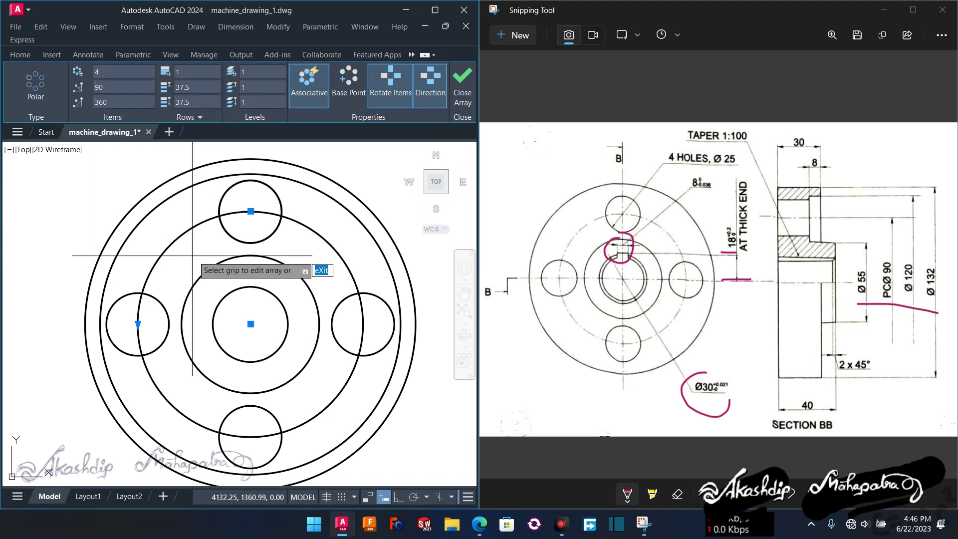
pyautogui.press('Return')
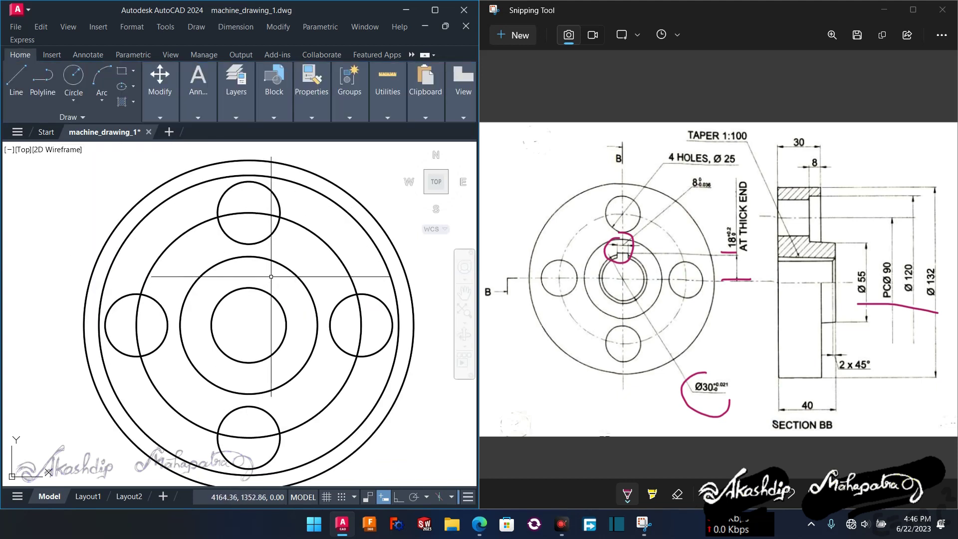
# Set 'center lines' as the current layer
pyautogui.click(233, 118)
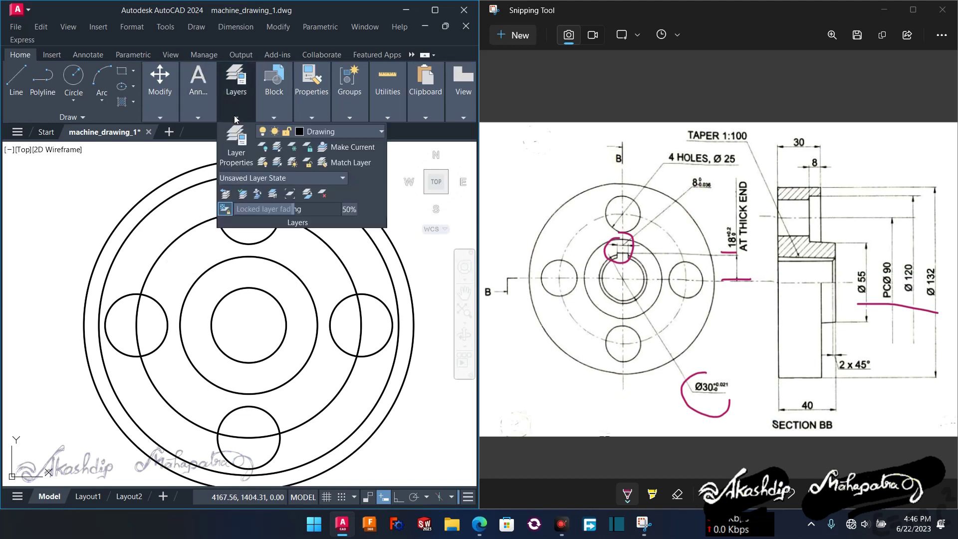
pyautogui.click(324, 134)
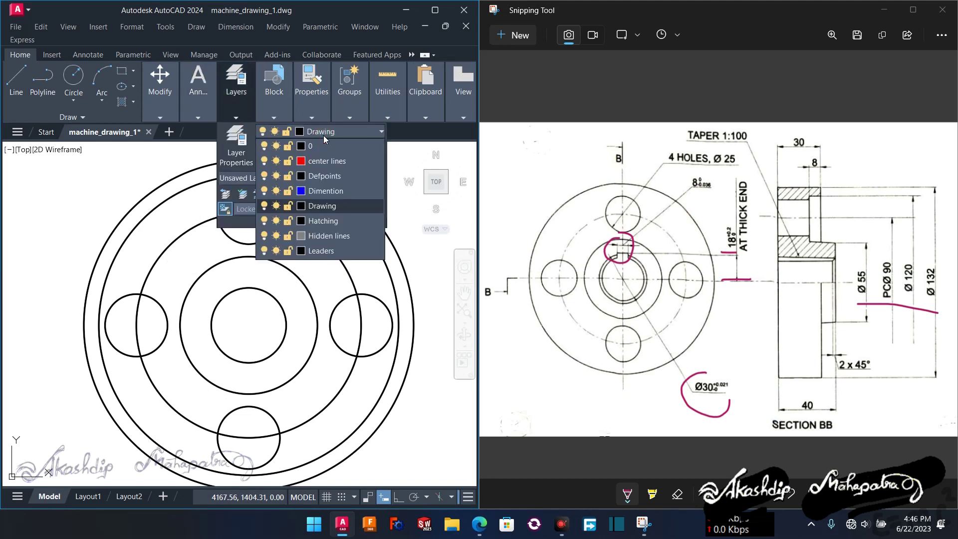
pyautogui.click(323, 161)
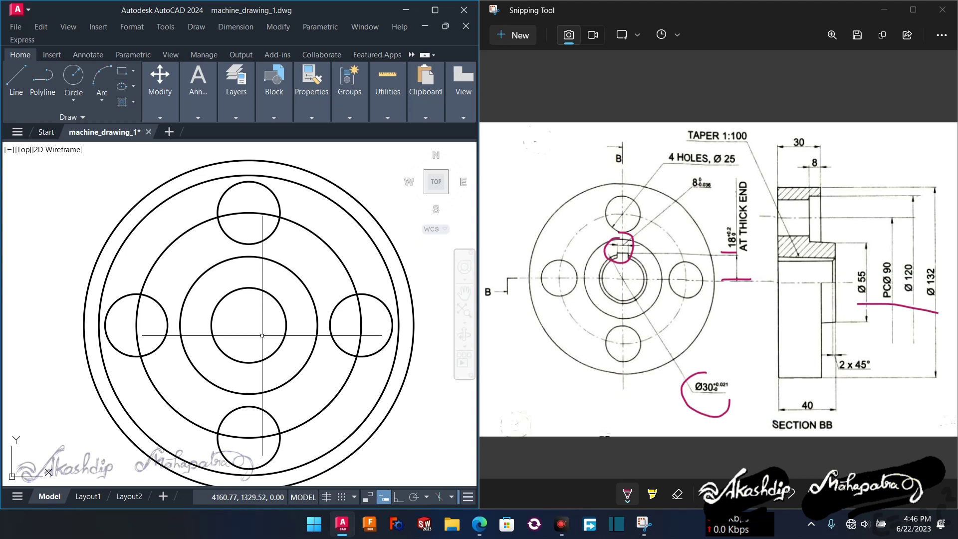
pyautogui.moveTo(251, 326); pyautogui.dragTo(234, 315, button='middle')
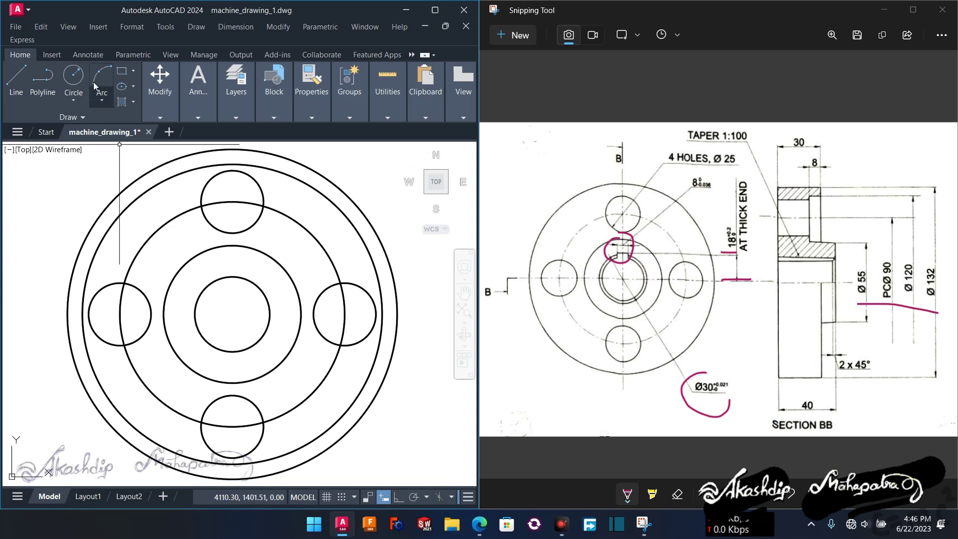
# Add a centre mark on the outer circle and explode it into separate lines
pyautogui.click(89, 56)
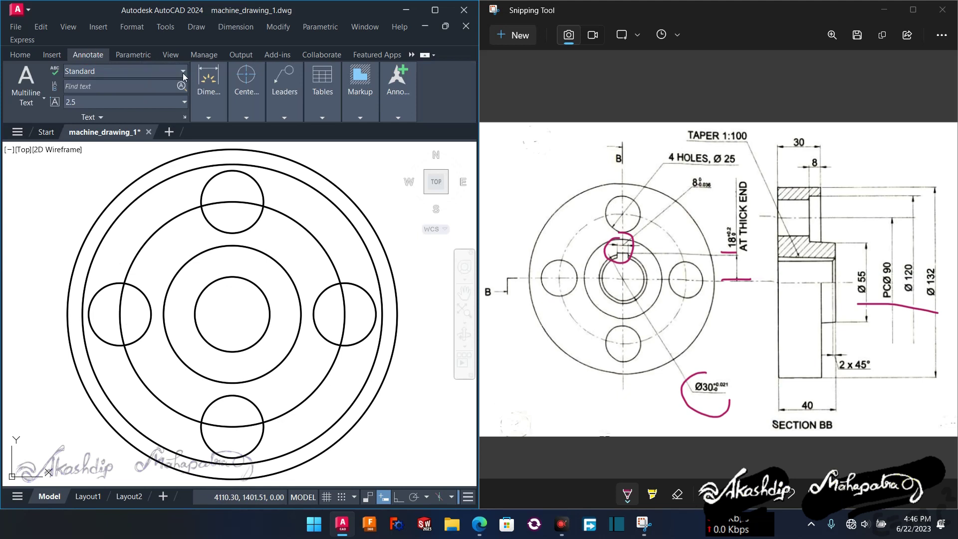
pyautogui.click(250, 117)
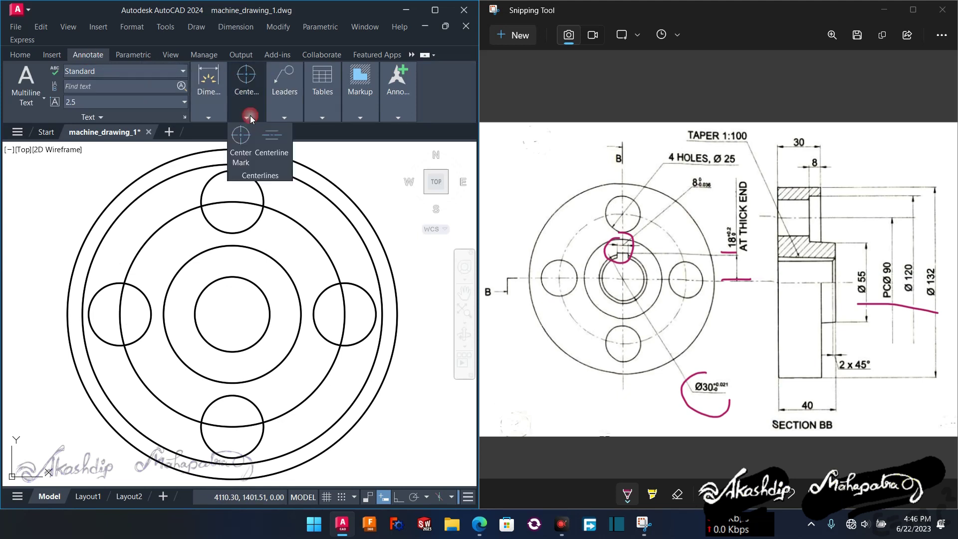
pyautogui.click(241, 147)
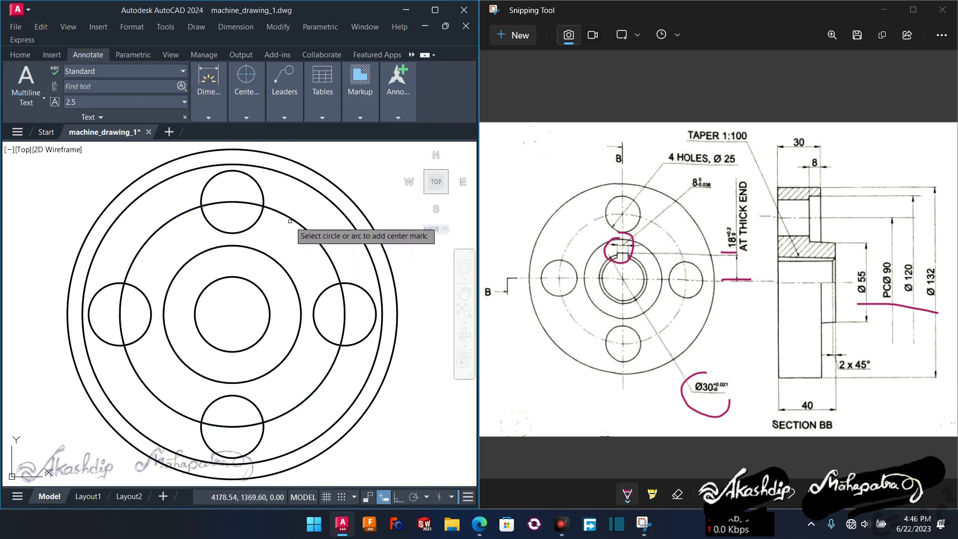
pyautogui.click(284, 159)
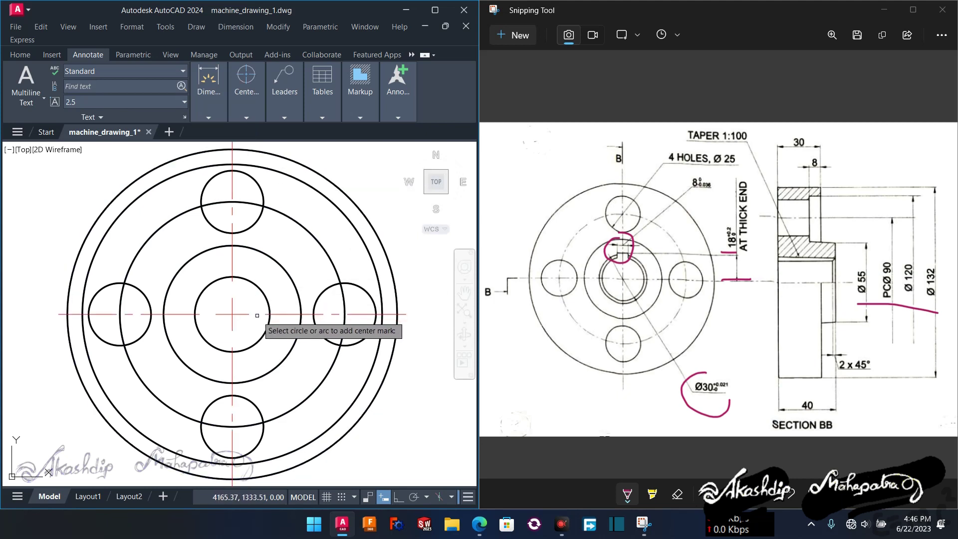
pyautogui.press('Escape')
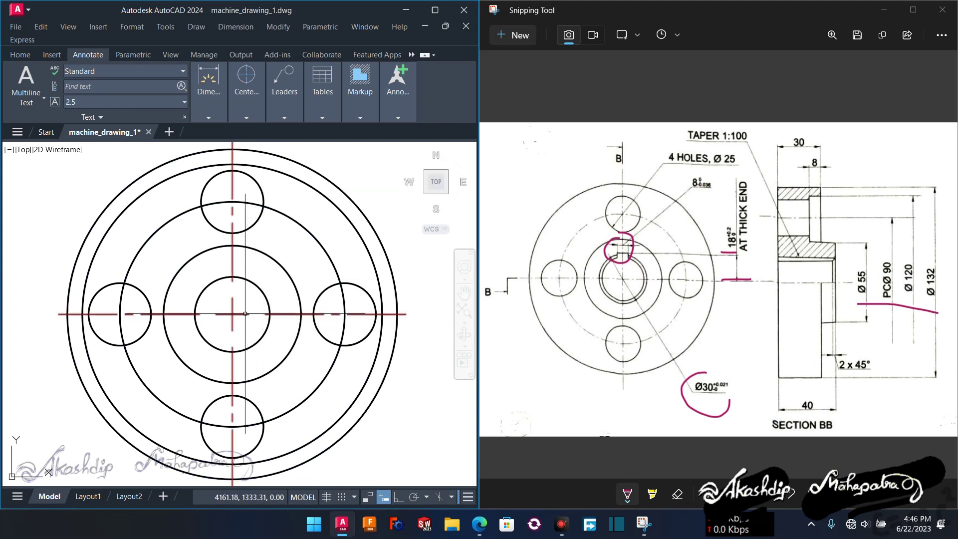
pyautogui.click(244, 313)
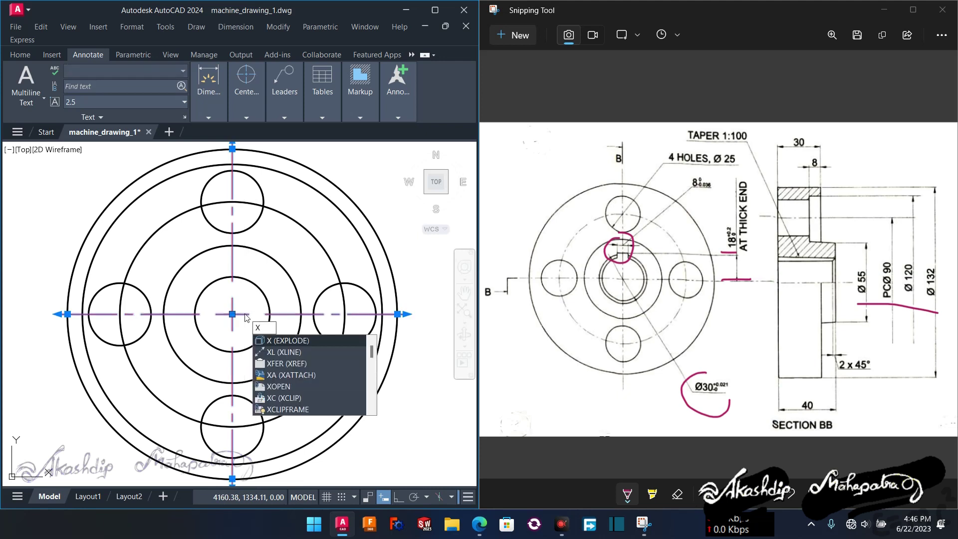
pyautogui.press('Return')
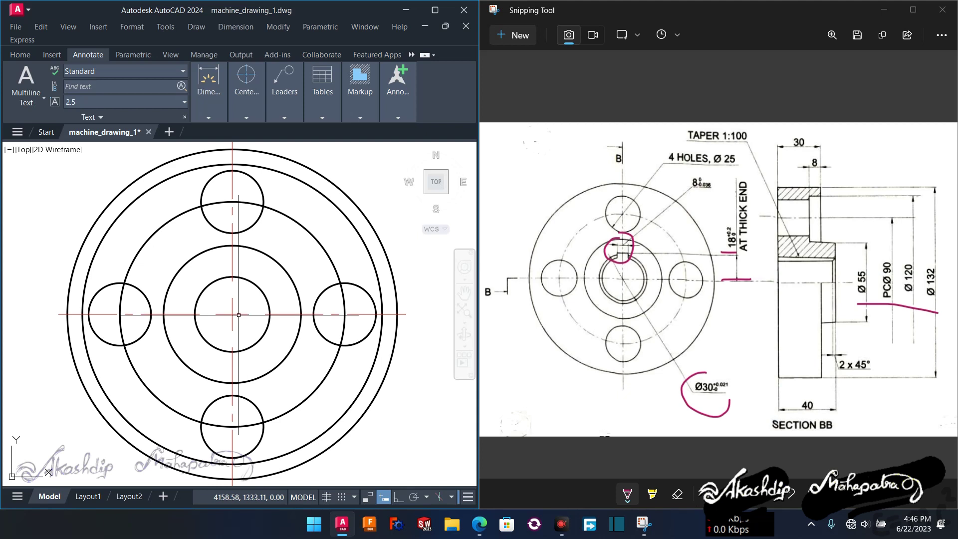
# Match the pitch circle's properties to the horizontal centre line, making it red dashed
pyautogui.click(274, 314)
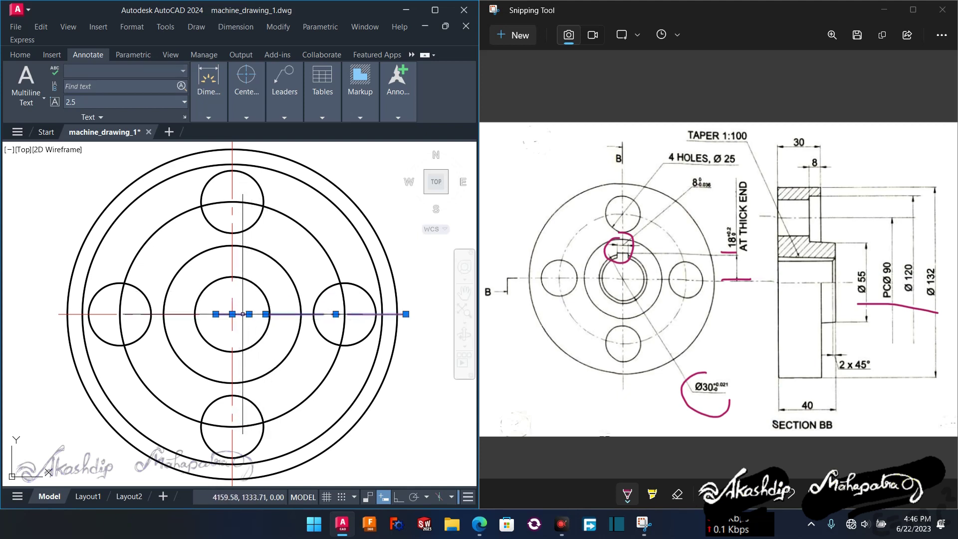
pyautogui.press('Escape')
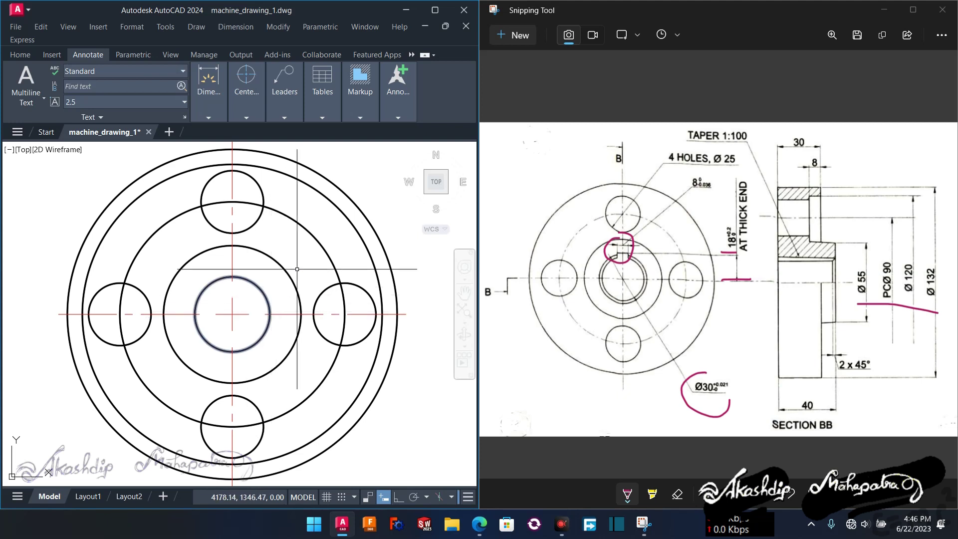
pyautogui.click(318, 242)
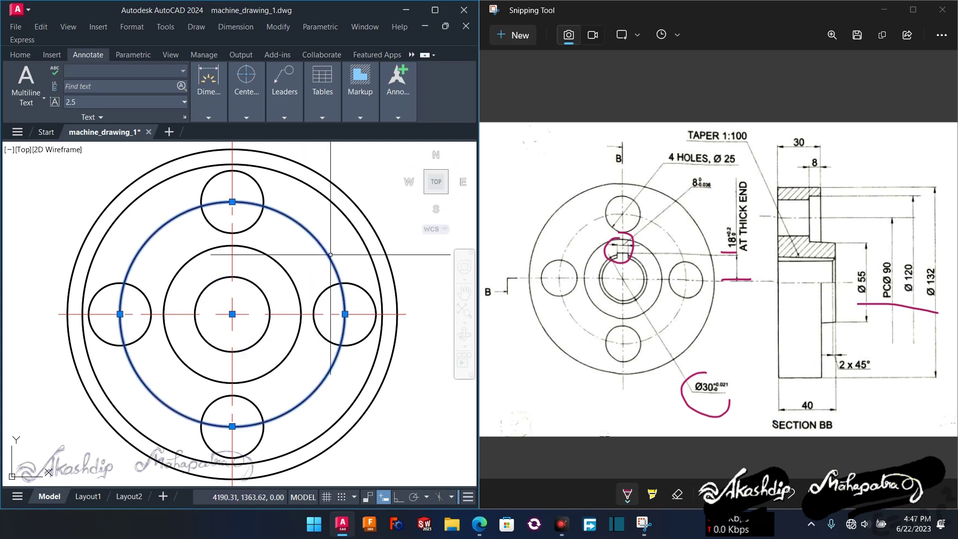
pyautogui.press('Escape')
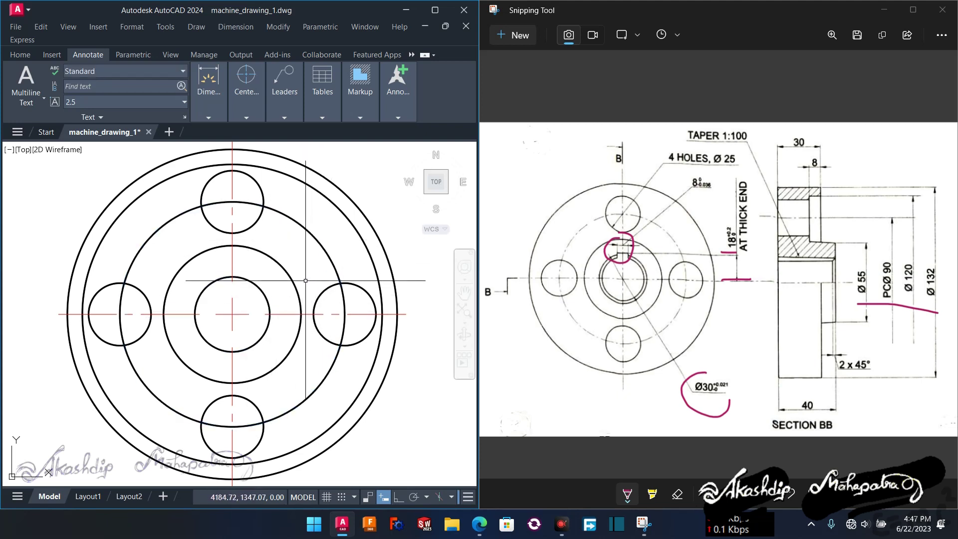
pyautogui.write('m')
pyautogui.rightClick(315, 294)
pyautogui.press('Escape')
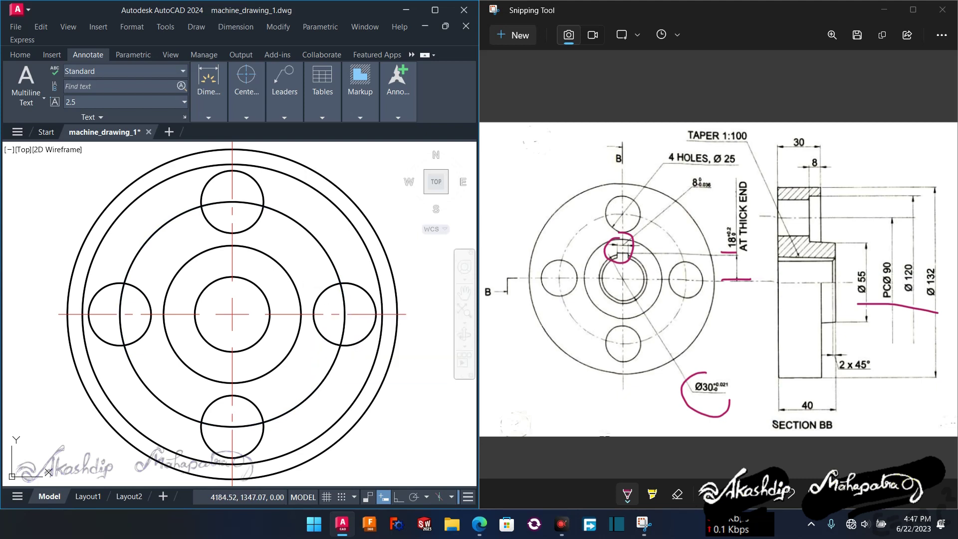
pyautogui.click(300, 314)
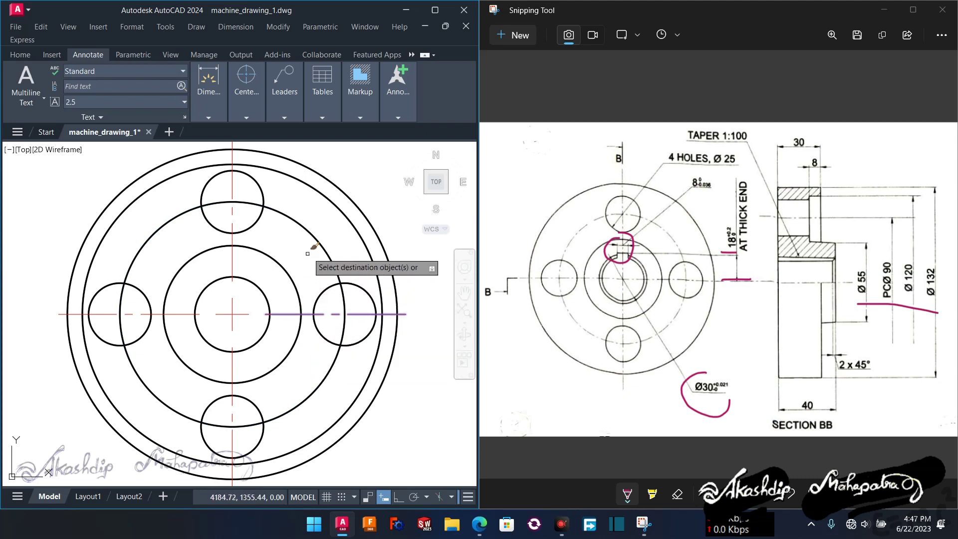
pyautogui.click(315, 242)
pyautogui.press('Return')
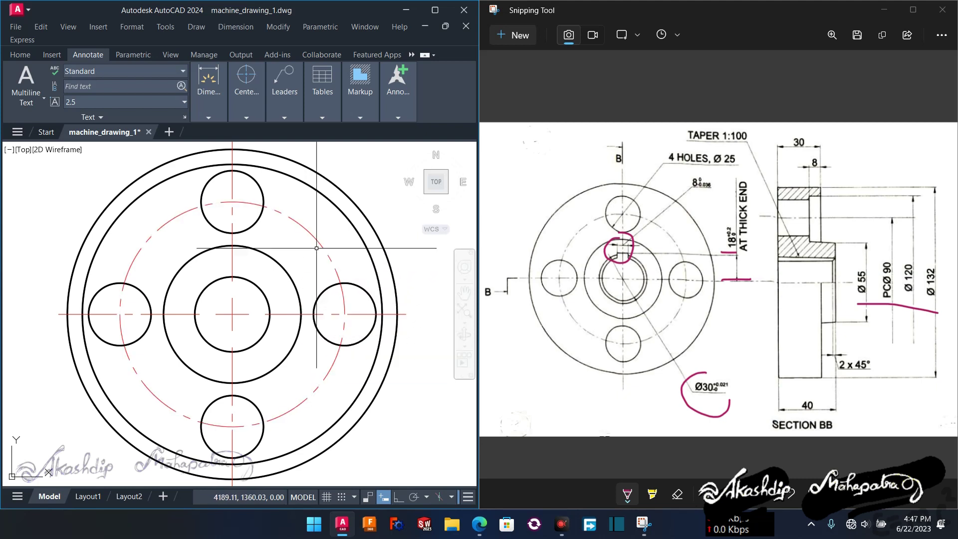
pyautogui.click(316, 240)
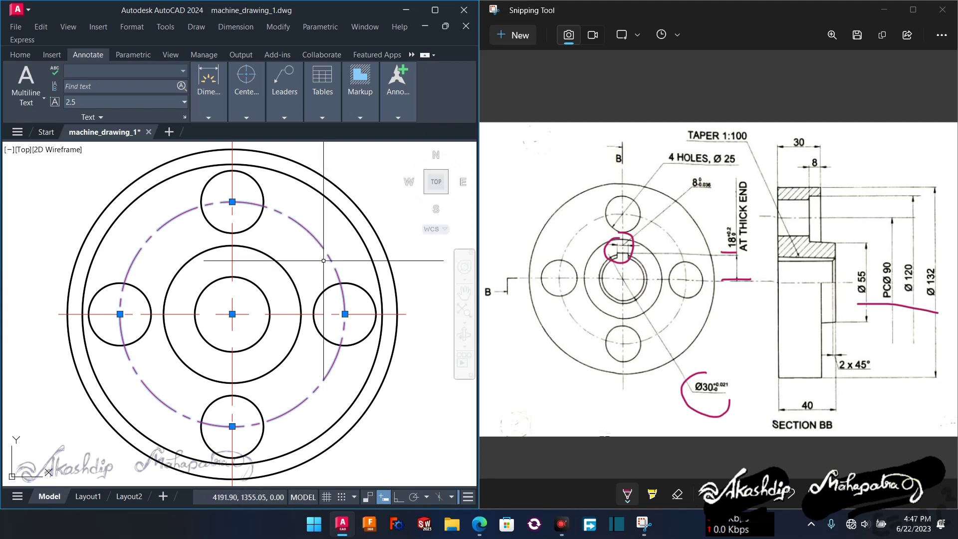
# Delete the extra horizontal segment lying on the centre line right of the hub
pyautogui.press('Escape')
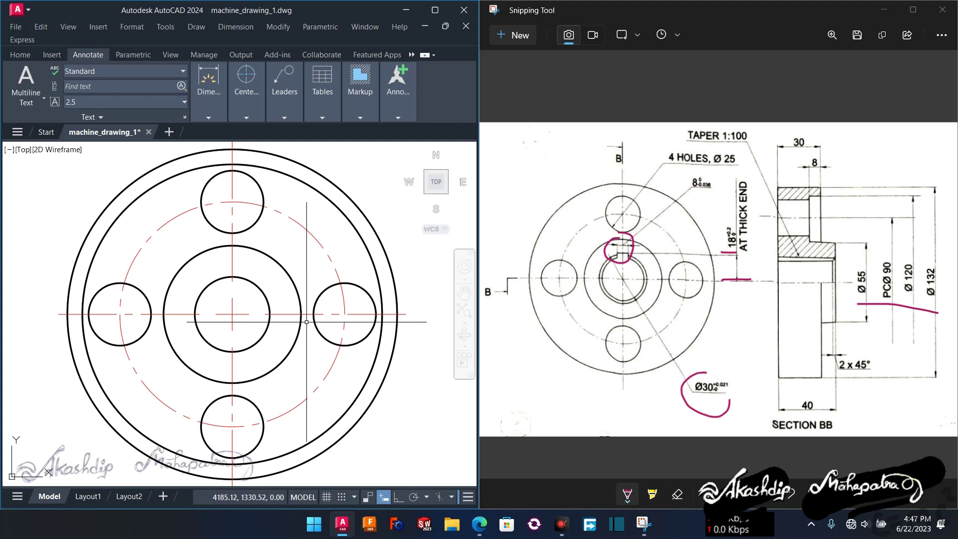
pyautogui.moveTo(306, 322); pyautogui.dragTo(316, 335, button='middle')
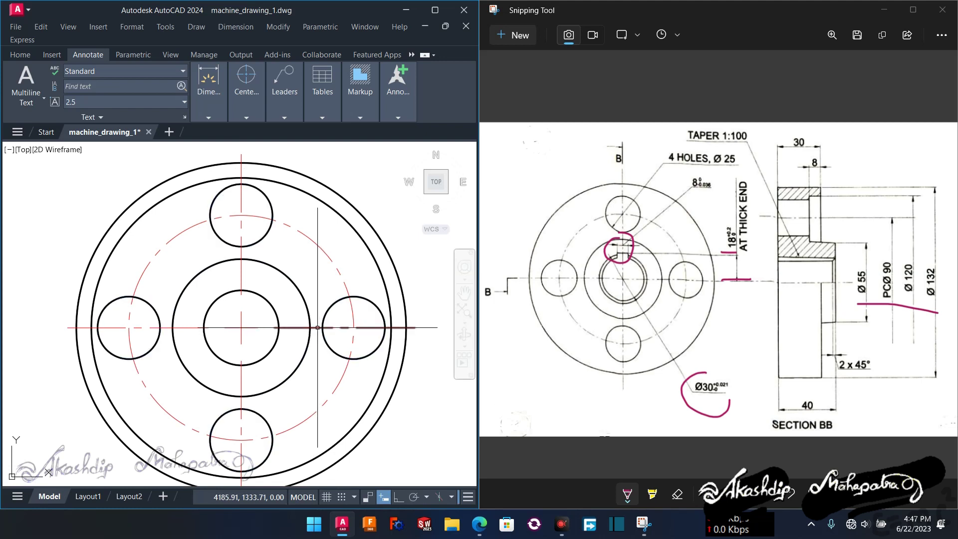
pyautogui.click(317, 328)
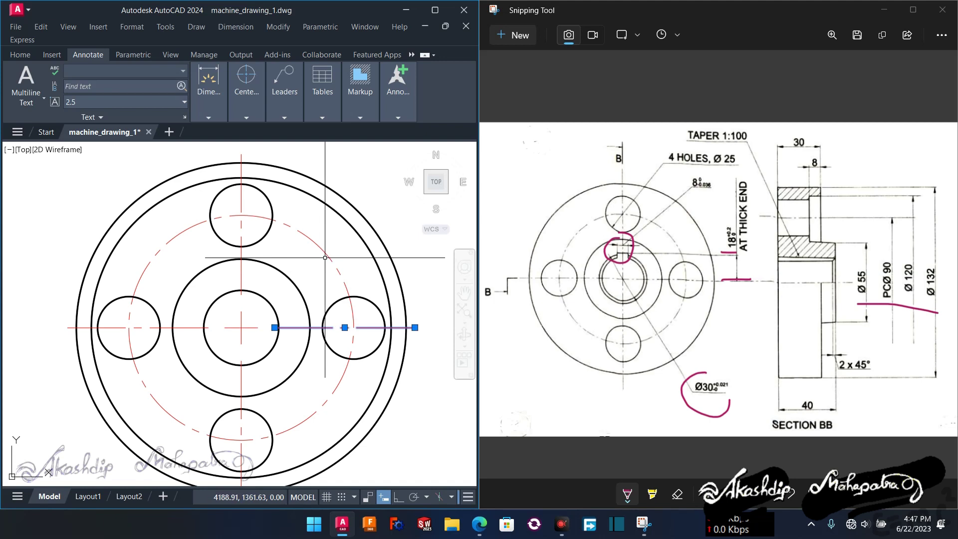
pyautogui.click(339, 274)
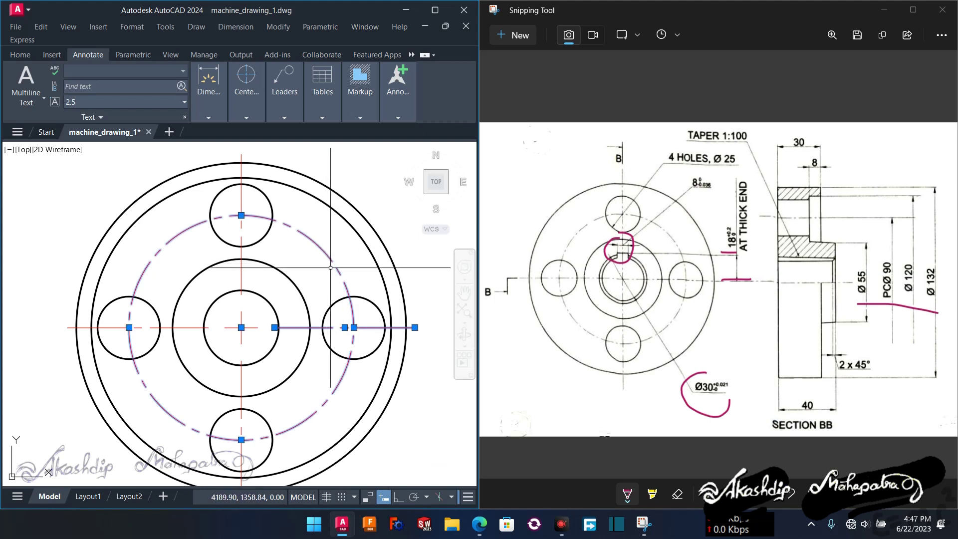
pyautogui.hotkey('ctrl', 'z')
pyautogui.press('Escape')
pyautogui.click(301, 329)
pyautogui.press('Delete')
# Offset the short line 18 upward above the hub
pyautogui.click(563, 376)
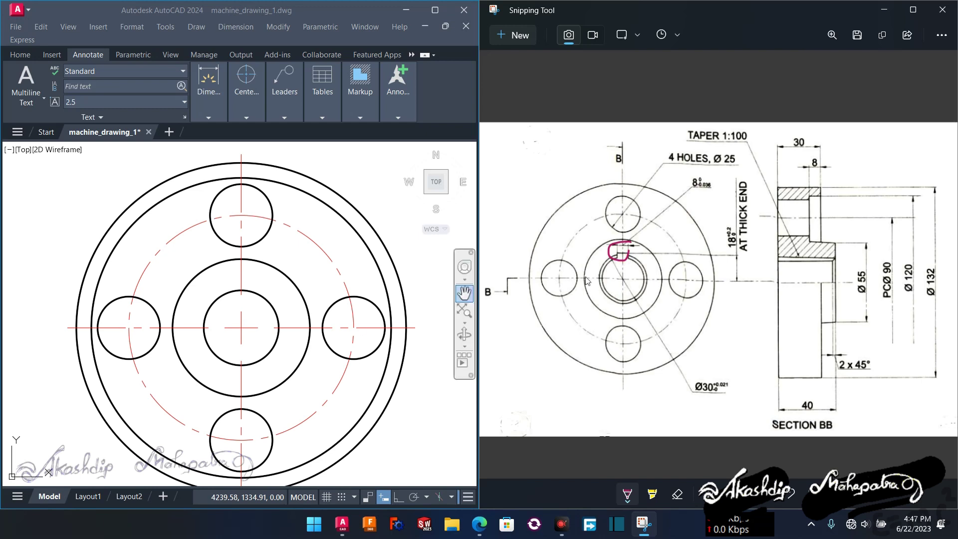
pyautogui.click(250, 326)
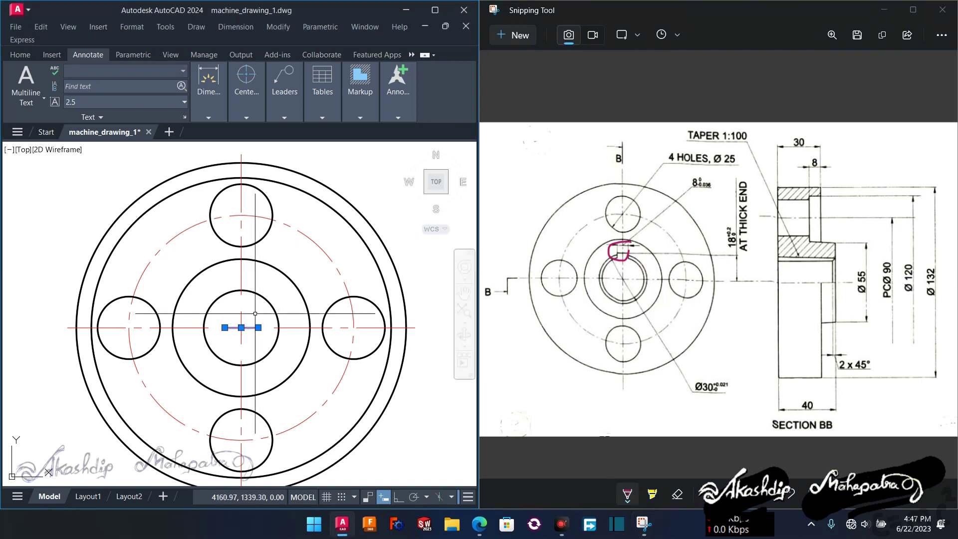
pyautogui.write('odd')
pyautogui.press('BackSpace')
pyautogui.press('BackSpace')
pyautogui.write('off')
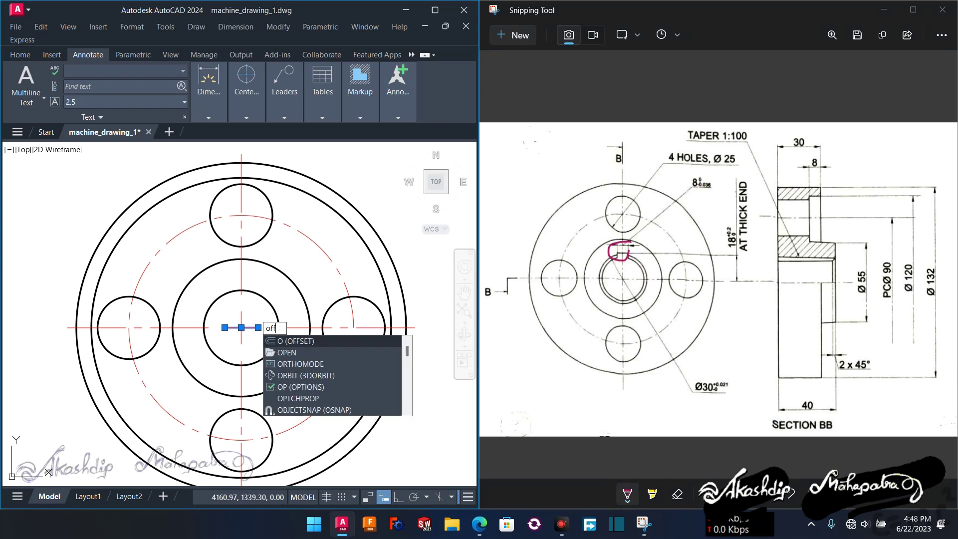
pyautogui.press('Return')
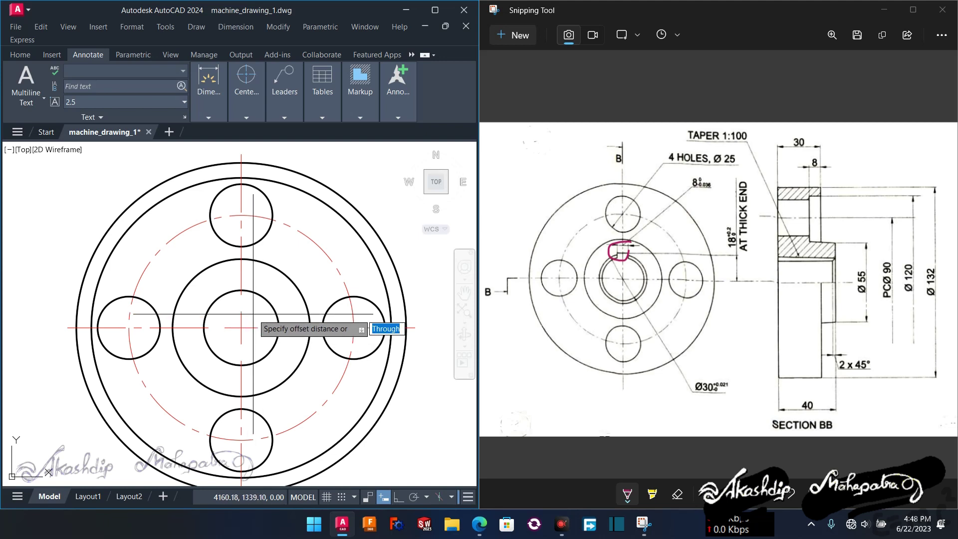
pyautogui.write('18')
pyautogui.press('Return')
pyautogui.click(254, 315)
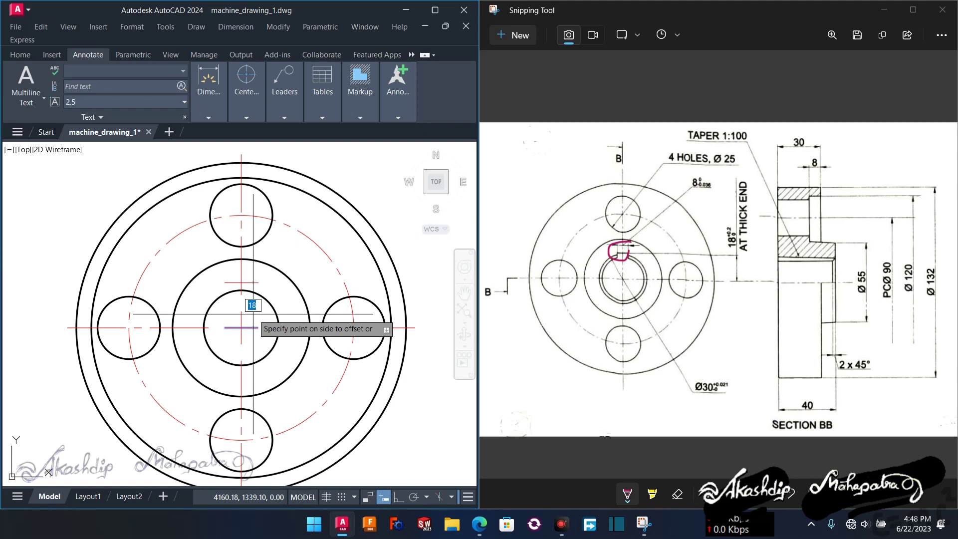
pyautogui.click(252, 310)
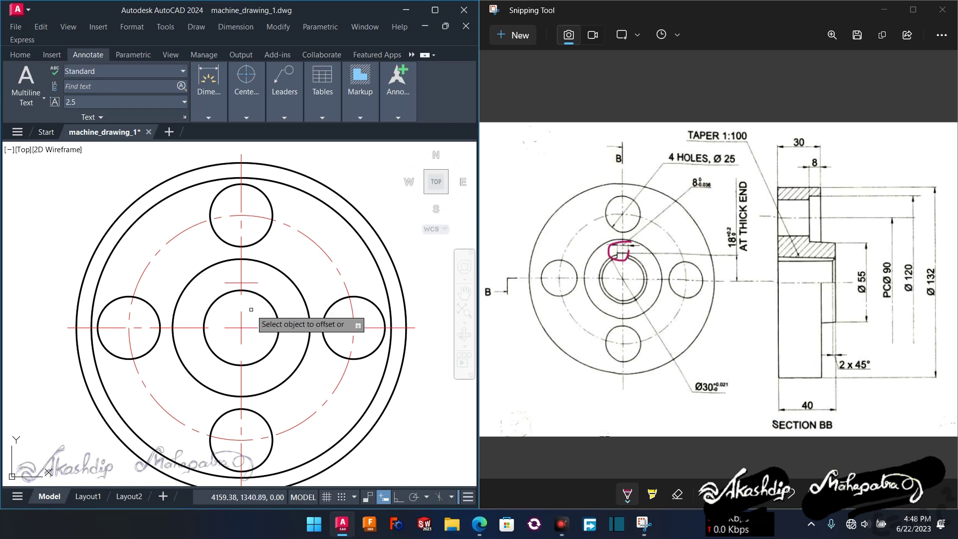
# Offset the vertical centre line 18 to both the right and left
pyautogui.scroll(1, 251, 310)
pyautogui.scroll(1, 251, 309)
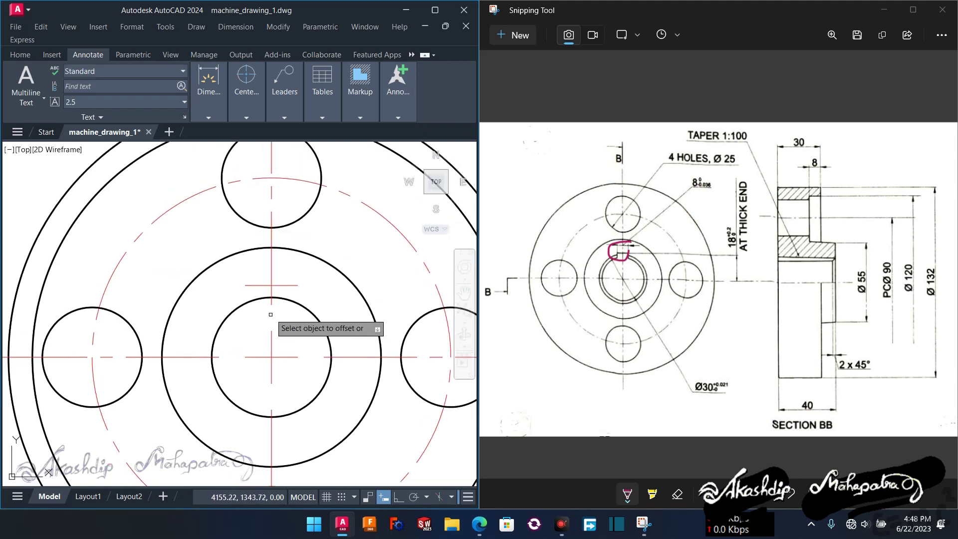
pyautogui.click(272, 287)
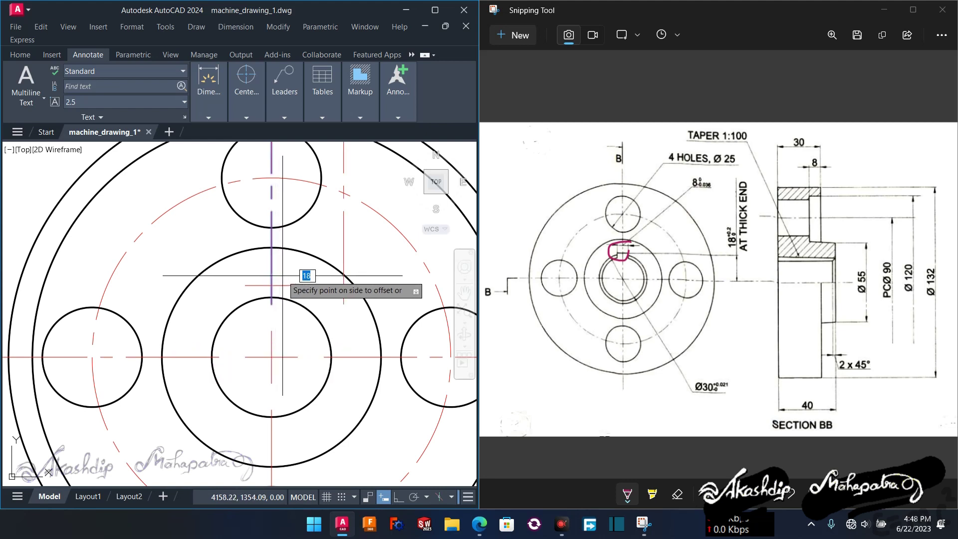
pyautogui.click(282, 275)
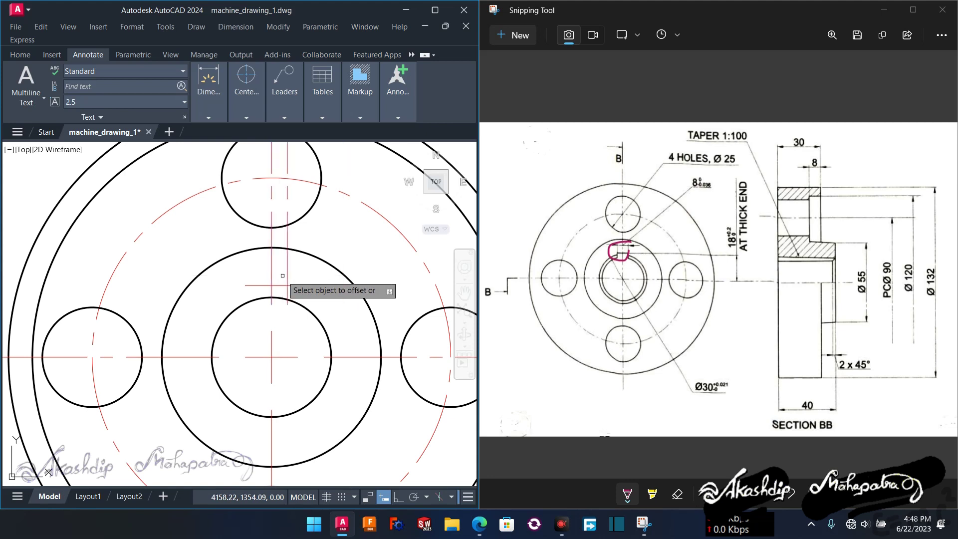
pyautogui.click(288, 276)
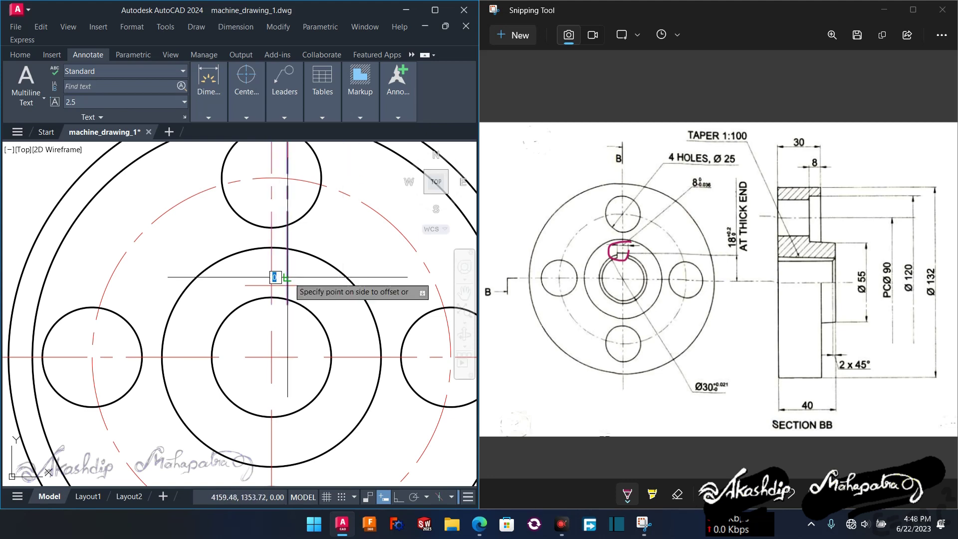
pyautogui.click(259, 277)
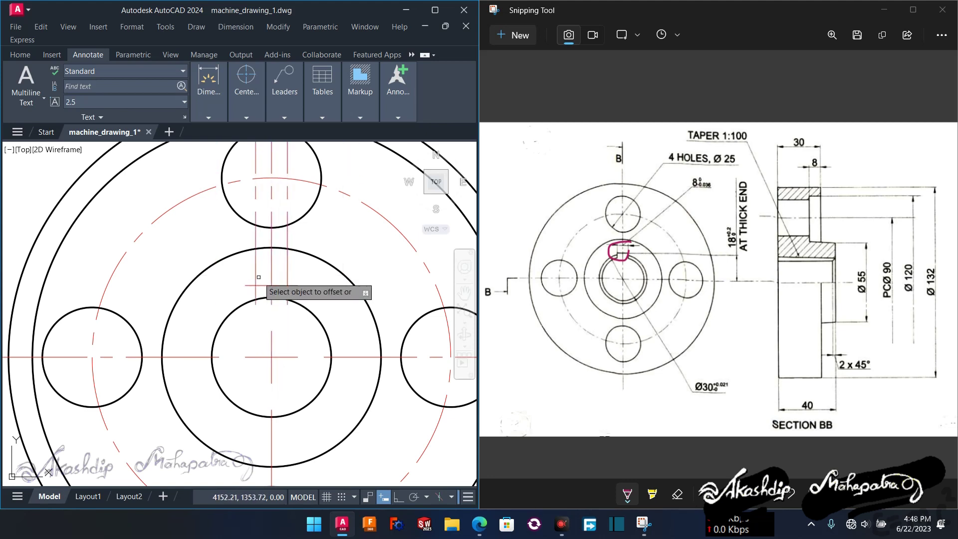
pyautogui.press('Return')
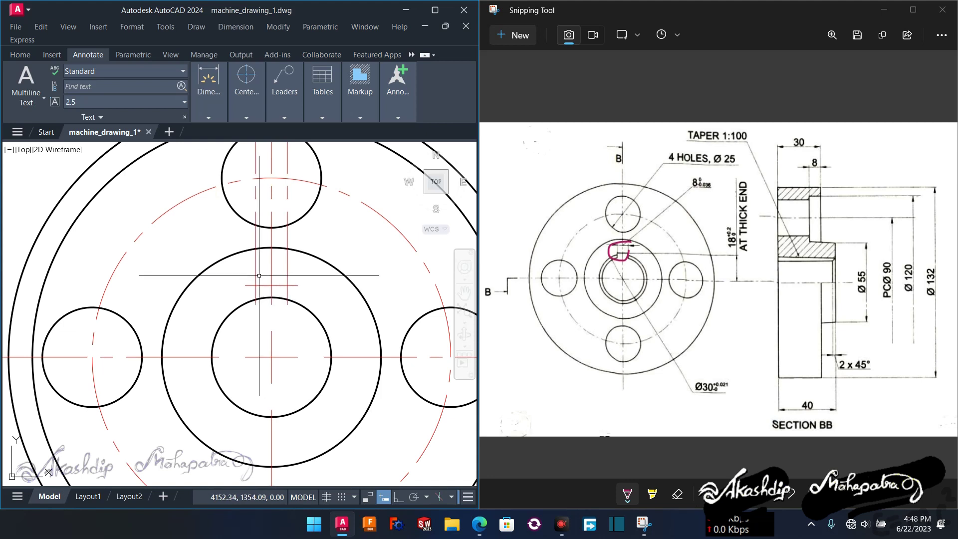
# Start a fence trim (TR) across the new offset lines
pyautogui.write('tr')
pyautogui.press('Return')
pyautogui.click(242, 267)
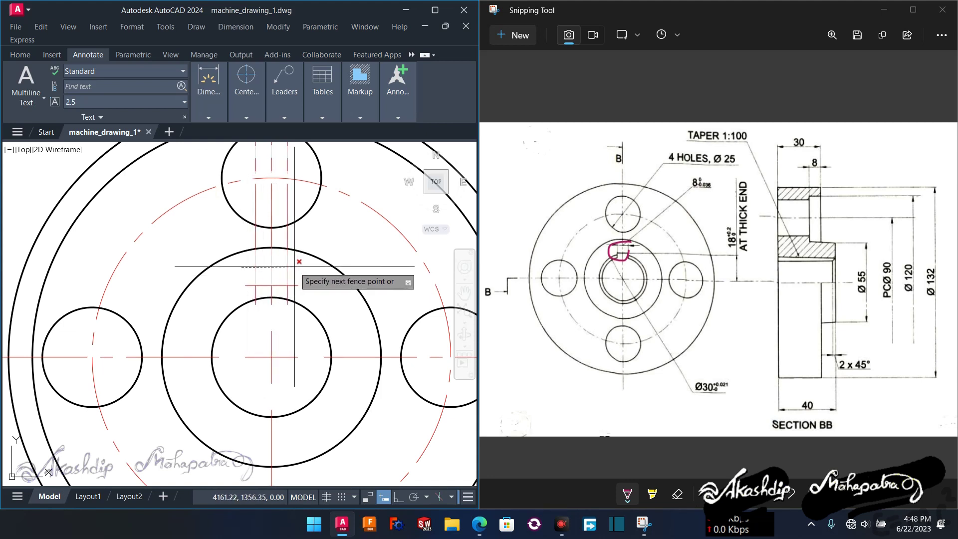
# Fence-trim the offset lines and delete the extra vertical line right of centre
pyautogui.click(294, 267)
pyautogui.press('Return')
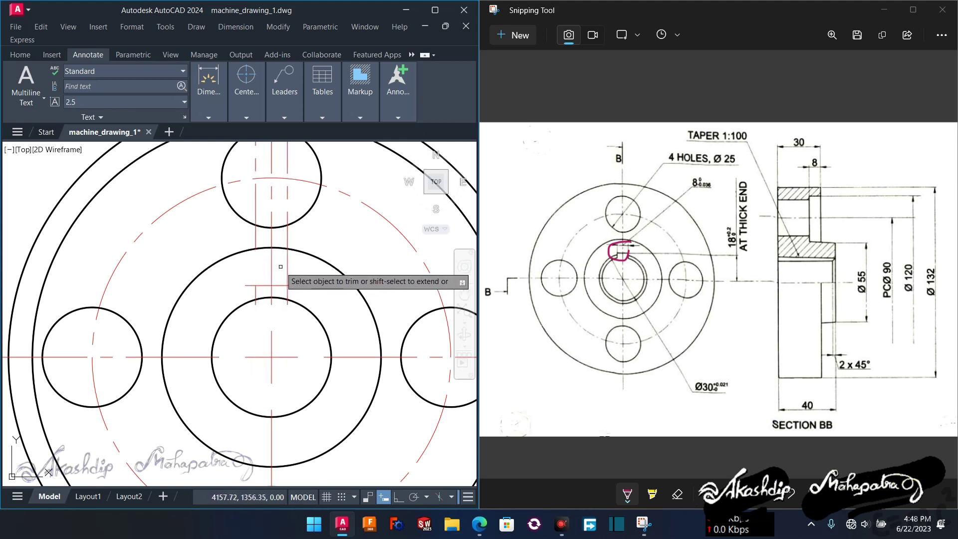
pyautogui.click(288, 244)
pyautogui.press('Delete')
pyautogui.scroll(2, 280, 280)
pyautogui.scroll(2, 293, 278)
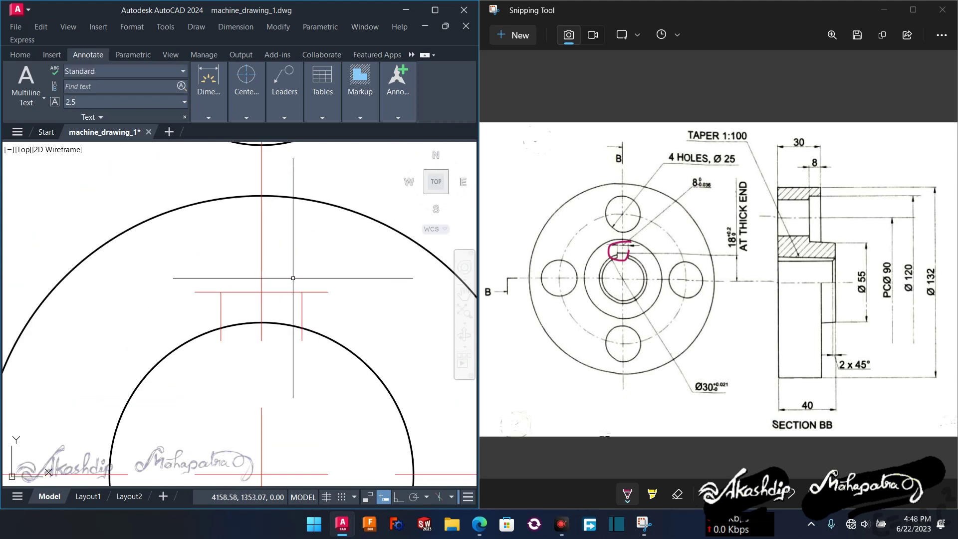
pyautogui.scroll(2, 293, 278)
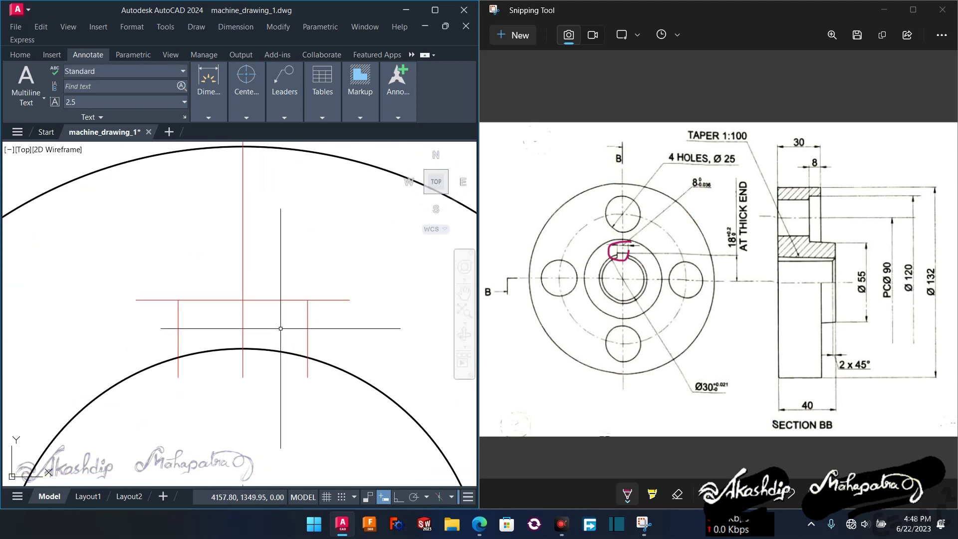
pyautogui.write('TR')
# Trim the red verticals below the arc and the horizontal line's ends, leaving the keyway outline
pyautogui.press('Return')
pyautogui.click(322, 300)
pyautogui.click(308, 369)
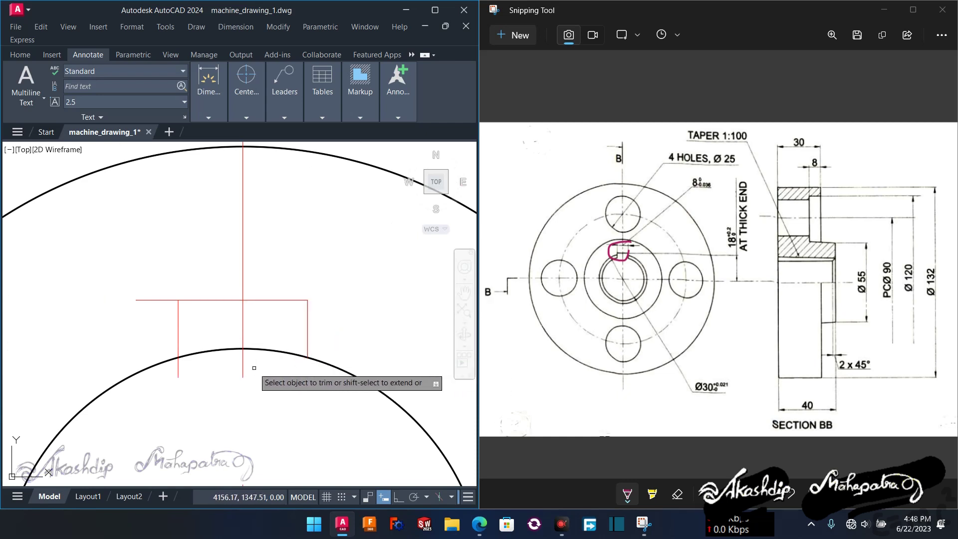
pyautogui.click(178, 369)
pyautogui.click(159, 300)
pyautogui.click(157, 313)
pyautogui.press('Return')
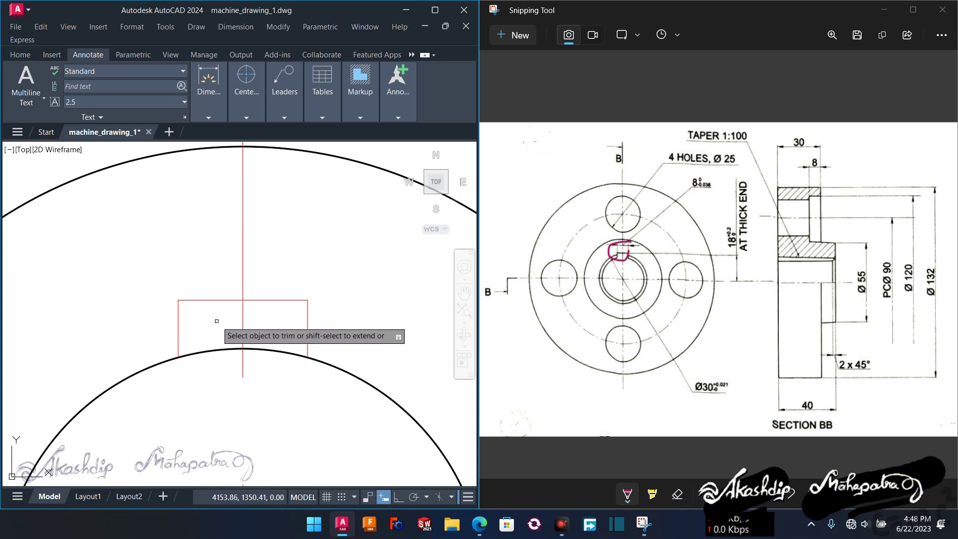
pyautogui.click(153, 281)
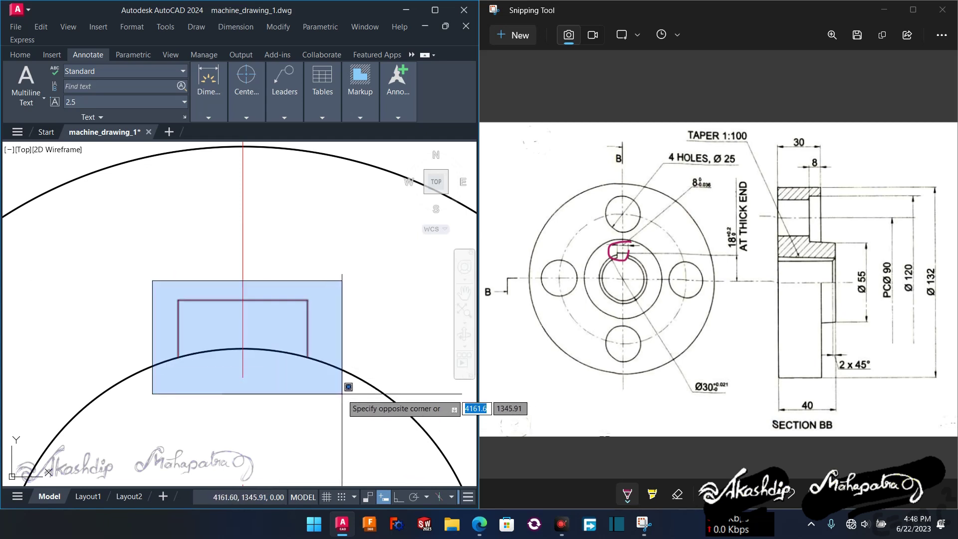
# Match the keyway edges' properties to the black hub circle arc
pyautogui.click(195, 273)
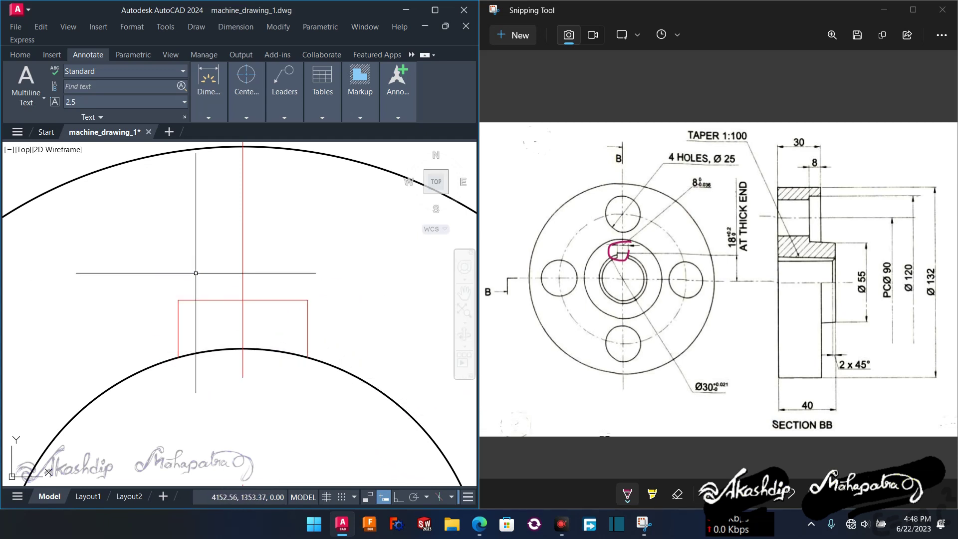
pyautogui.write('ma')
pyautogui.press('Return')
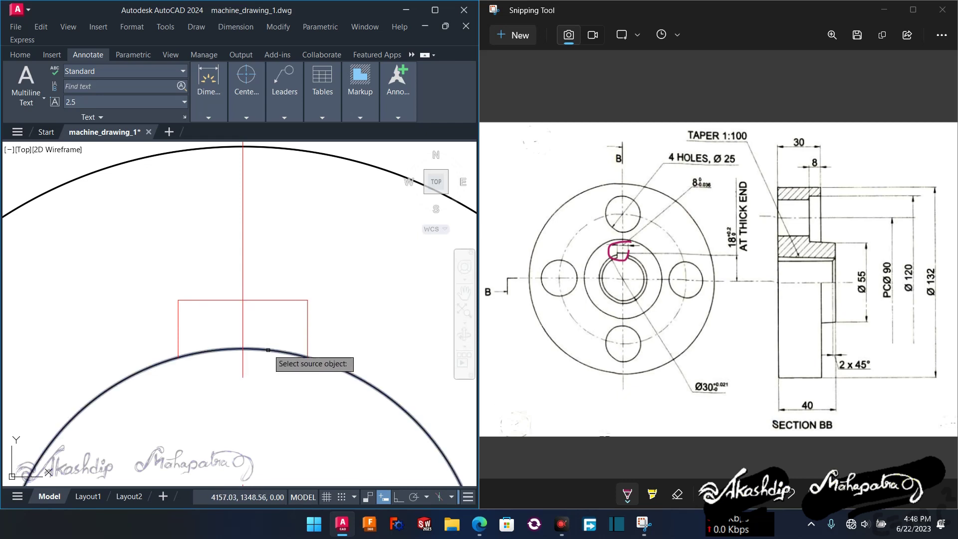
pyautogui.click(269, 351)
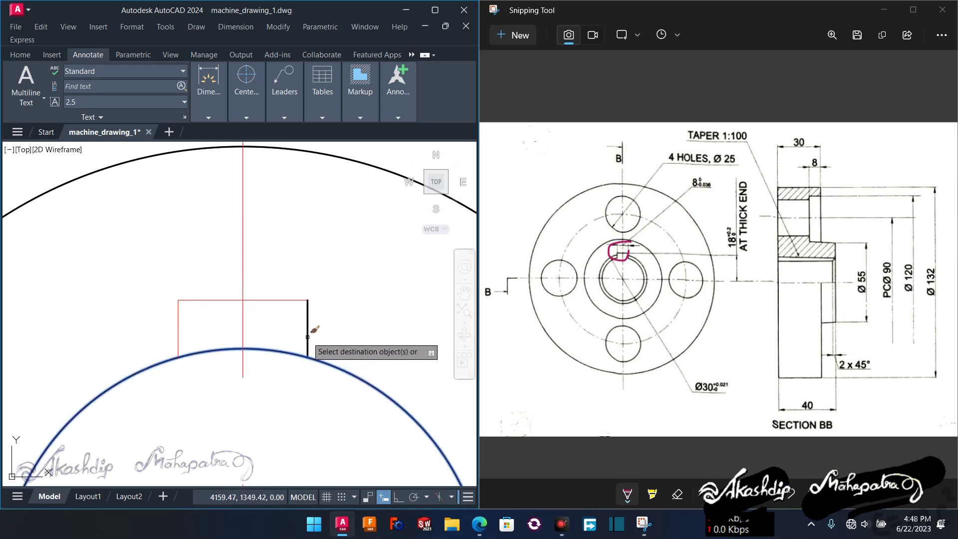
pyautogui.click(286, 300)
pyautogui.click(182, 328)
pyautogui.press('Return')
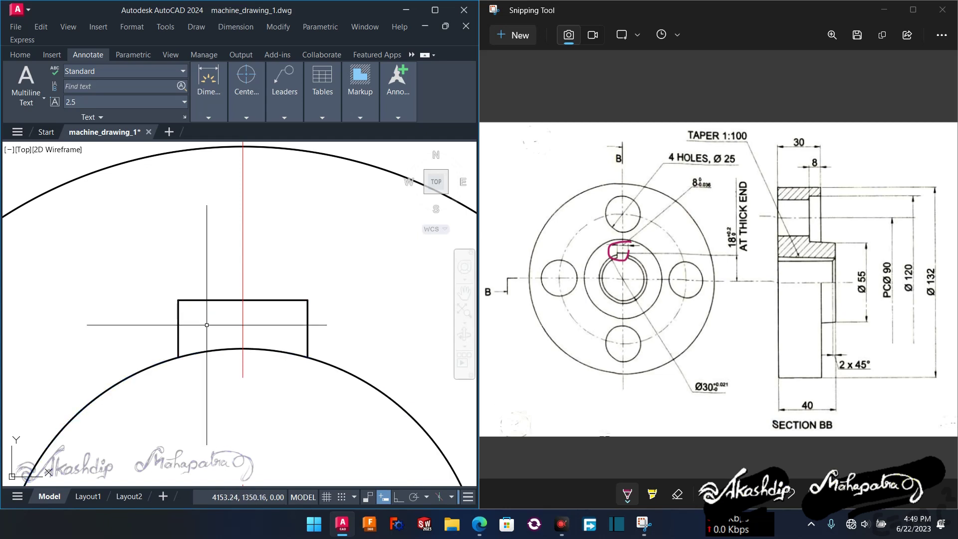
# Trim away the bore arc inside the keyway and re-centre the flange in view
pyautogui.write('tr')
pyautogui.press('Return')
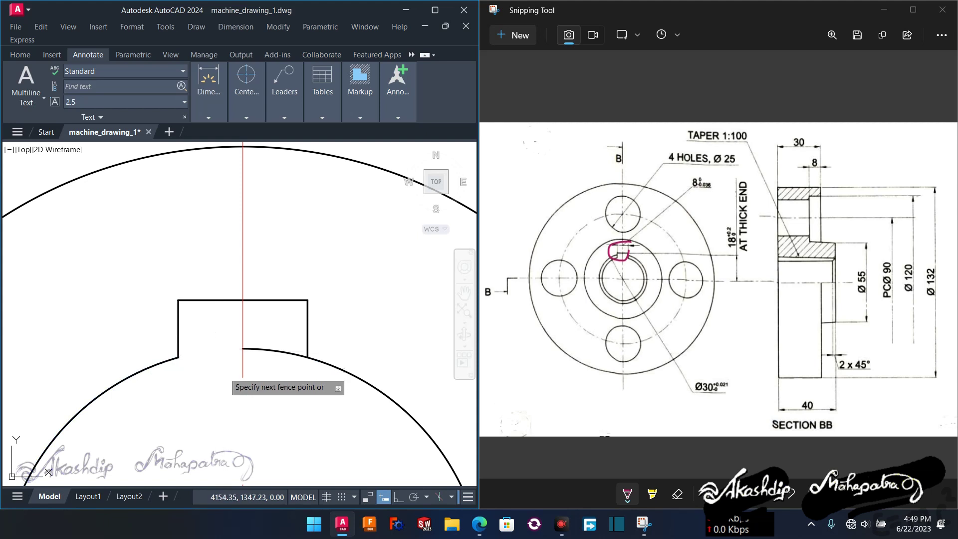
pyautogui.click(266, 352)
pyautogui.scroll(-5, 274, 378)
pyautogui.scroll(-3, 280, 385)
pyautogui.moveTo(295, 389); pyautogui.dragTo(268, 334, button='middle')
pyautogui.scroll(-2, 279, 337)
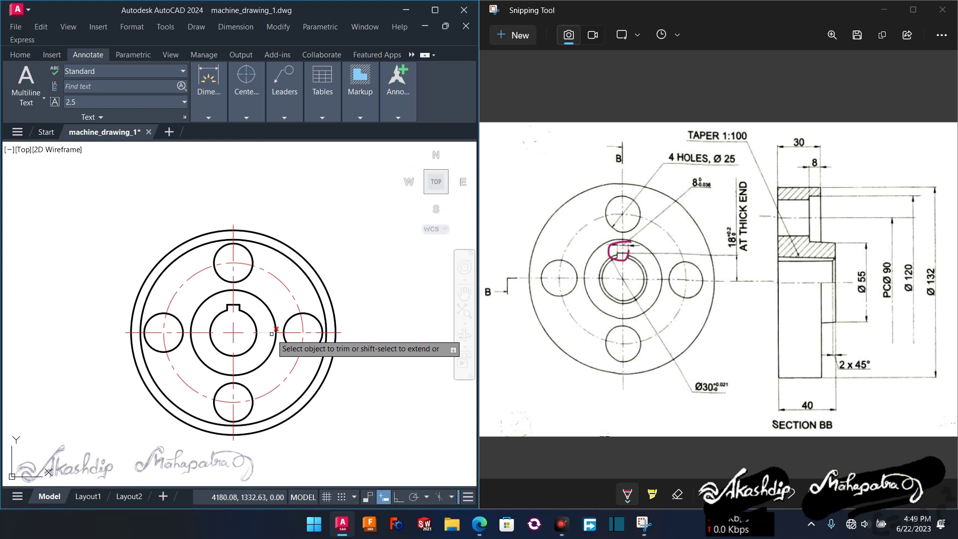
# Grip-stretch the vertical and horizontal centre lines beyond the flange's outer circle
pyautogui.press('Escape')
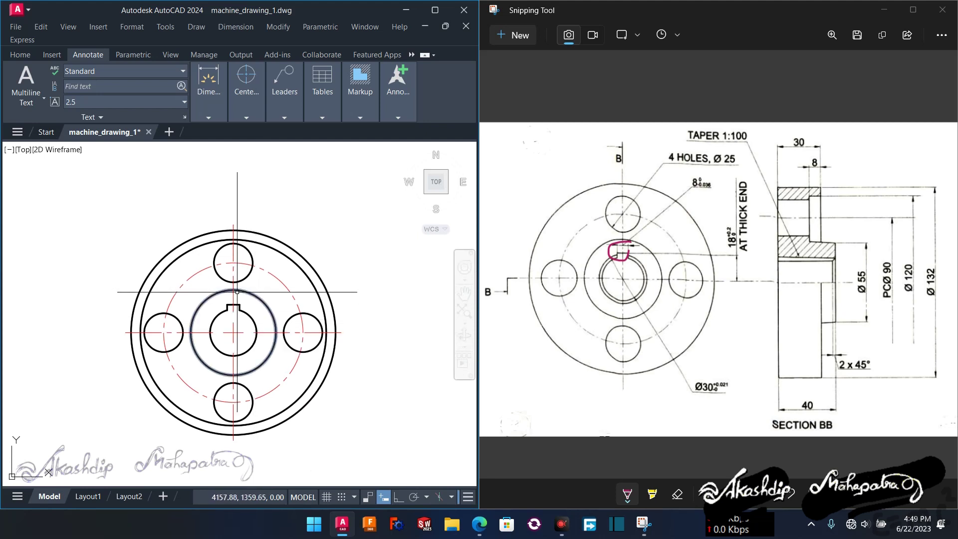
pyautogui.moveTo(237, 292); pyautogui.dragTo(234, 275, button='middle')
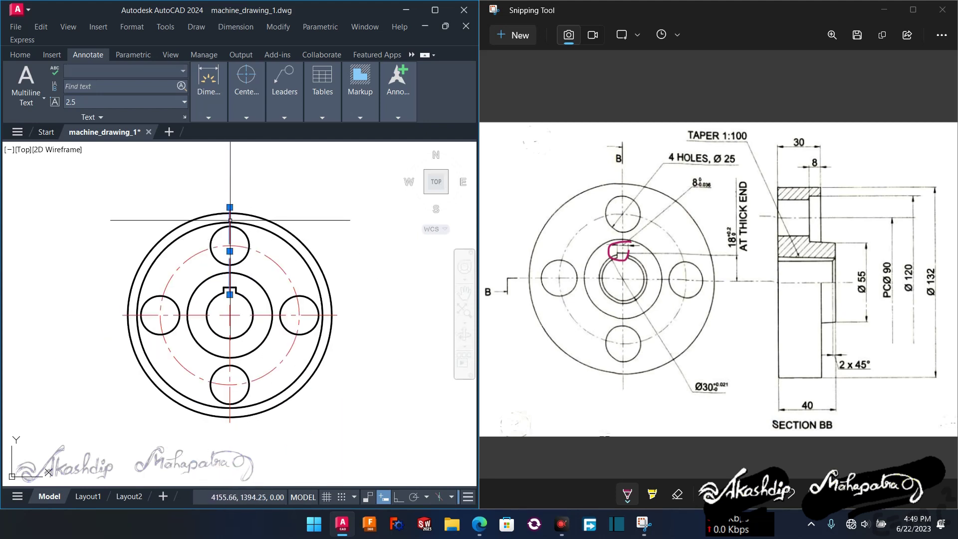
pyautogui.click(229, 208)
pyautogui.click(230, 192)
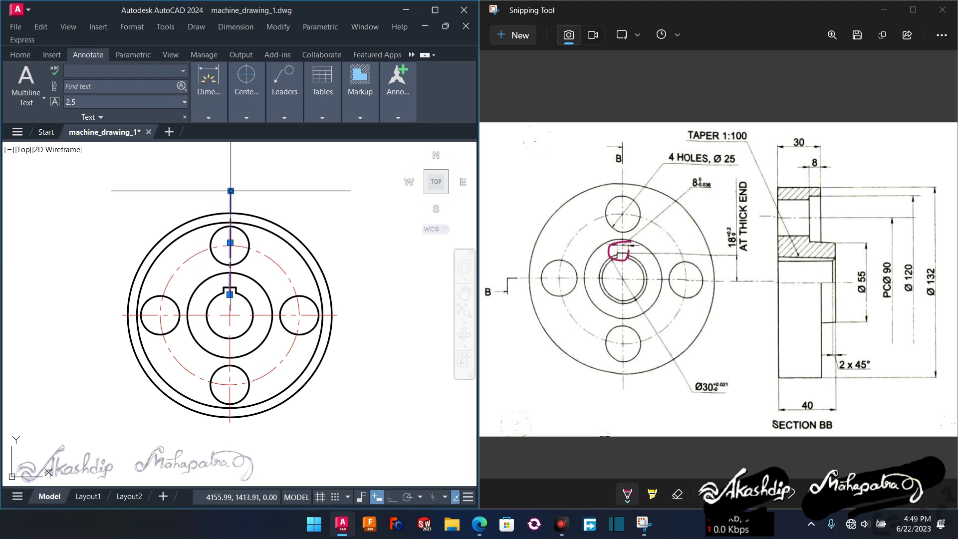
pyautogui.click(145, 315)
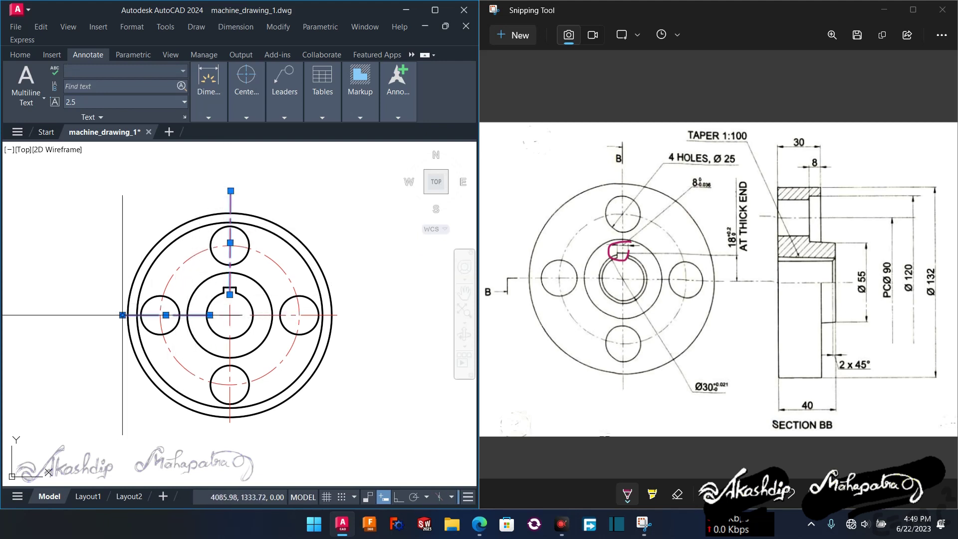
pyautogui.click(122, 315)
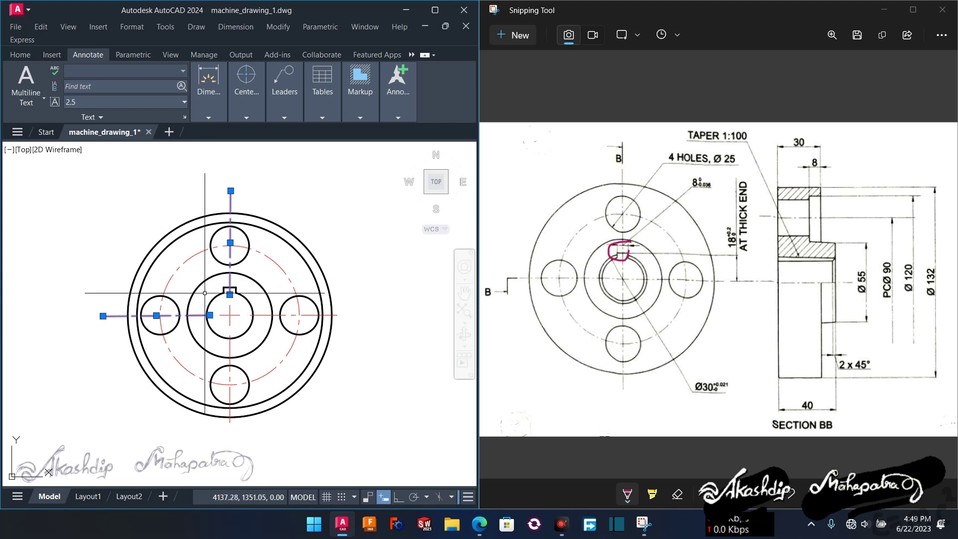
pyautogui.click(230, 312)
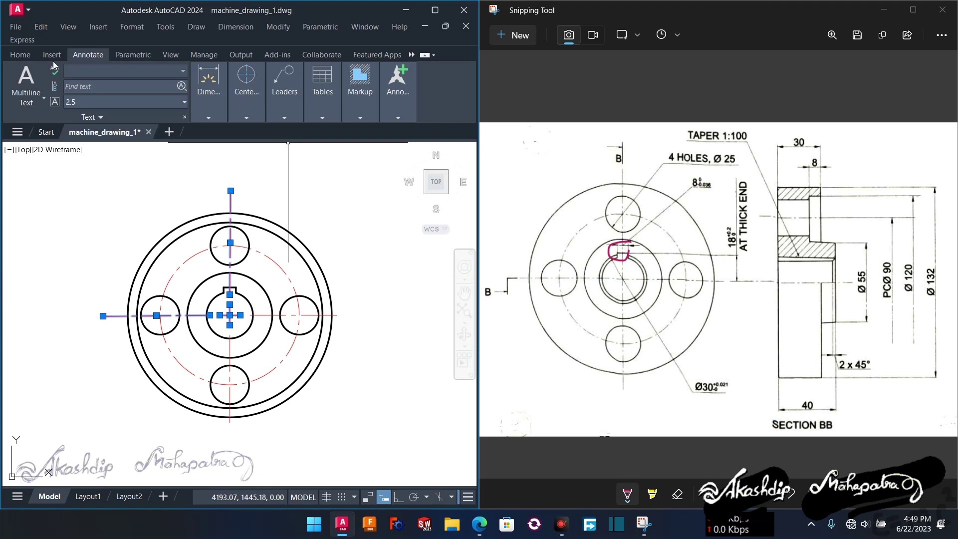
pyautogui.click(21, 56)
pyautogui.click(239, 114)
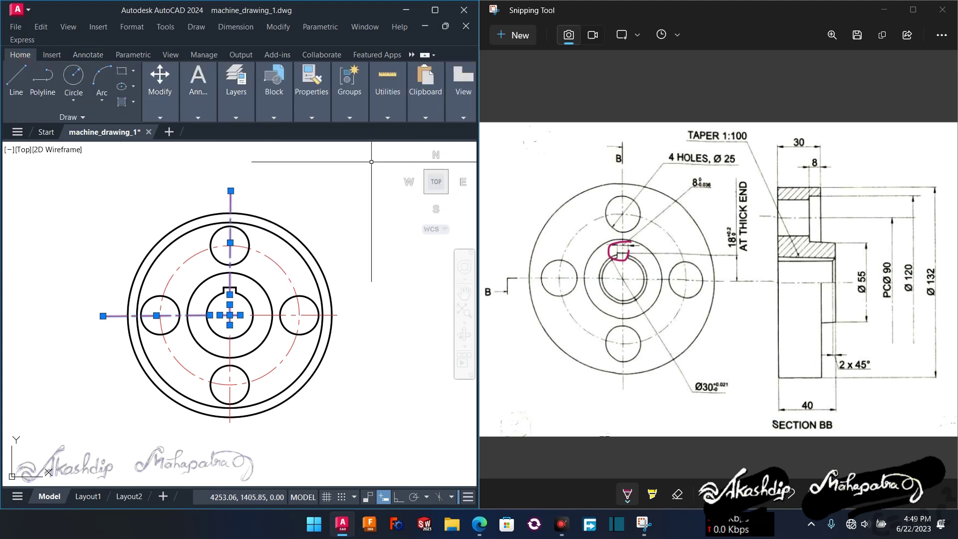
# Give the selected red centre-line segments a 0.30 mm lineweight, then deselect them
pyautogui.click(301, 115)
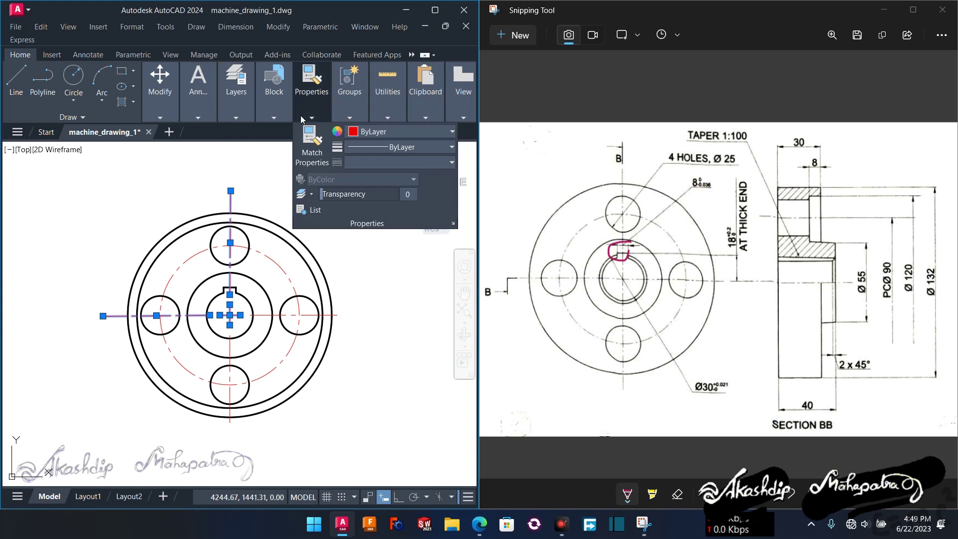
pyautogui.click(376, 143)
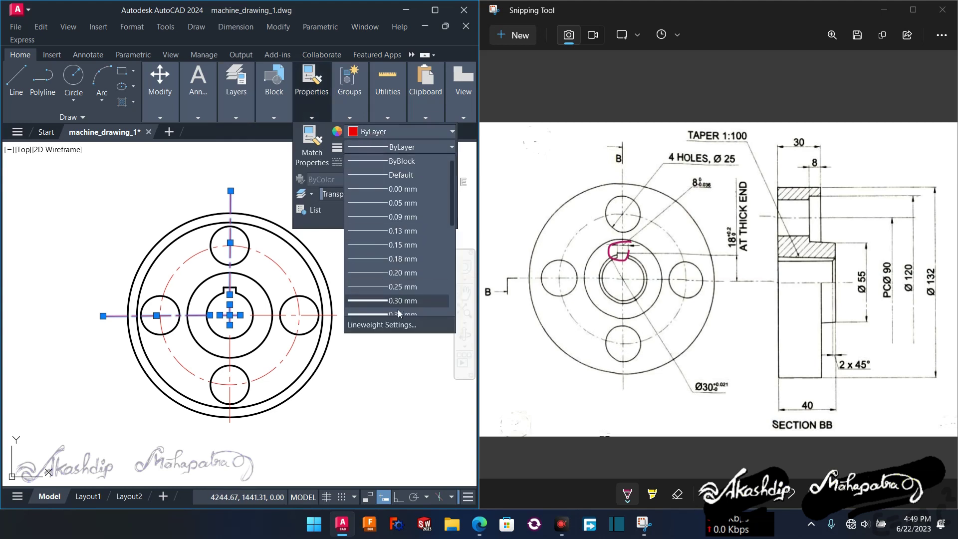
pyautogui.click(398, 303)
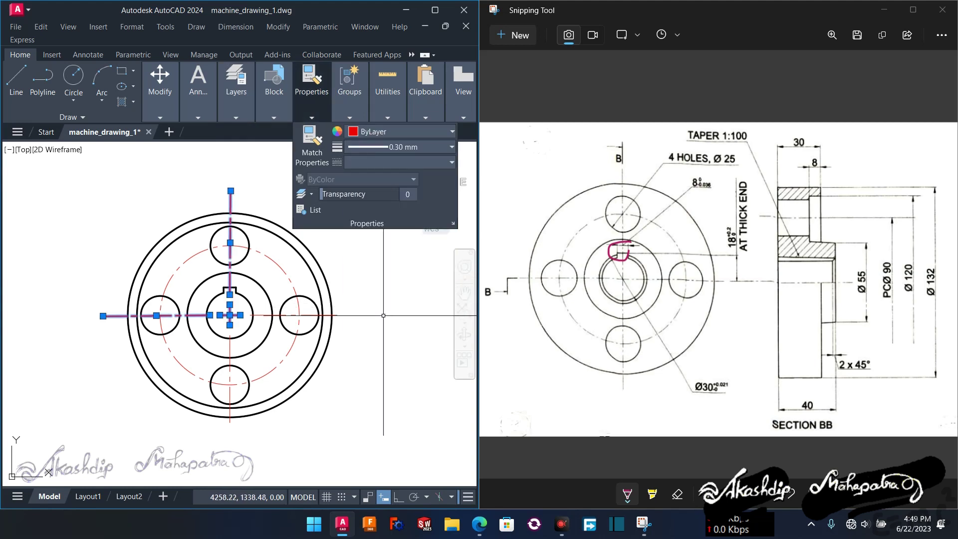
pyautogui.press('Escape')
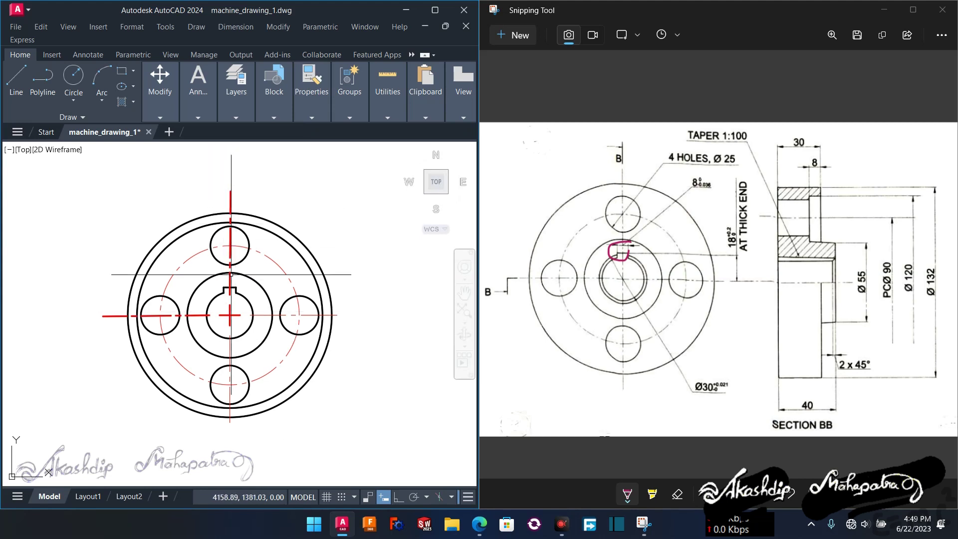
pyautogui.scroll(-2, 396, 287)
pyautogui.moveTo(395, 285)
pyautogui.mouseDown(button='middle')
pyautogui.moveTo(256, 277)
pyautogui.moveTo(361, 309)
pyautogui.mouseUp(button='middle')
pyautogui.scroll(1, 177, 266)
pyautogui.scroll(1, 199, 272)
pyautogui.scroll(2, 214, 287)
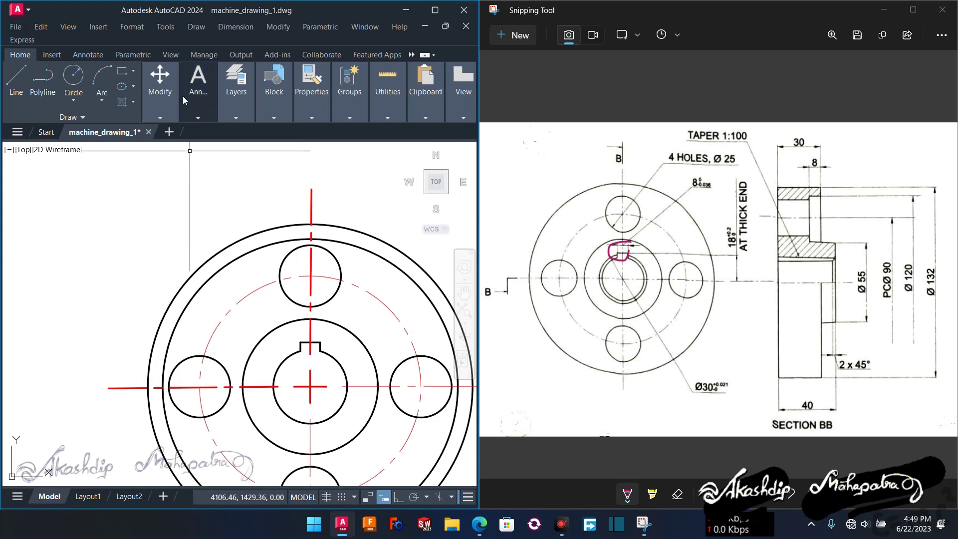
# Add a multileader labelled B with its arrow at the top of the vertical cutting line
pyautogui.click(78, 56)
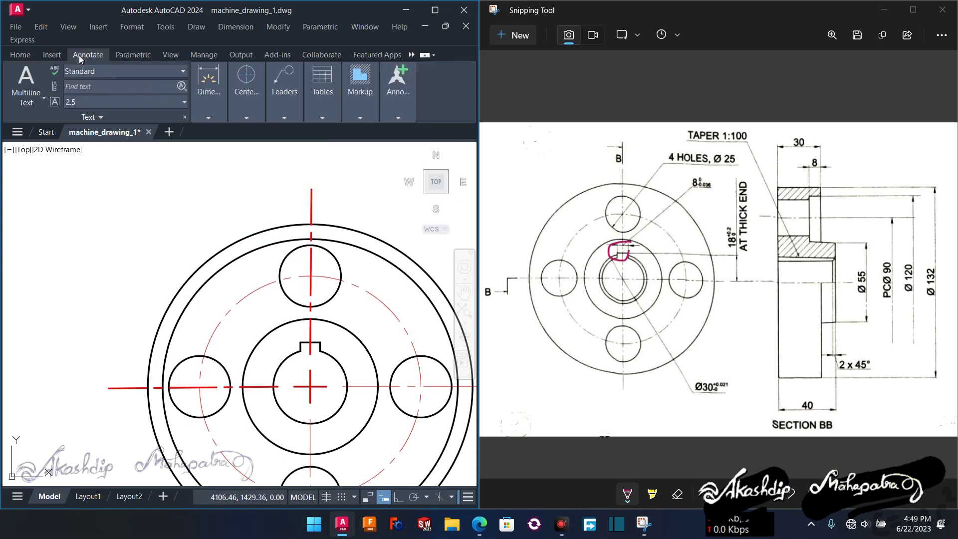
pyautogui.moveTo(285, 90)
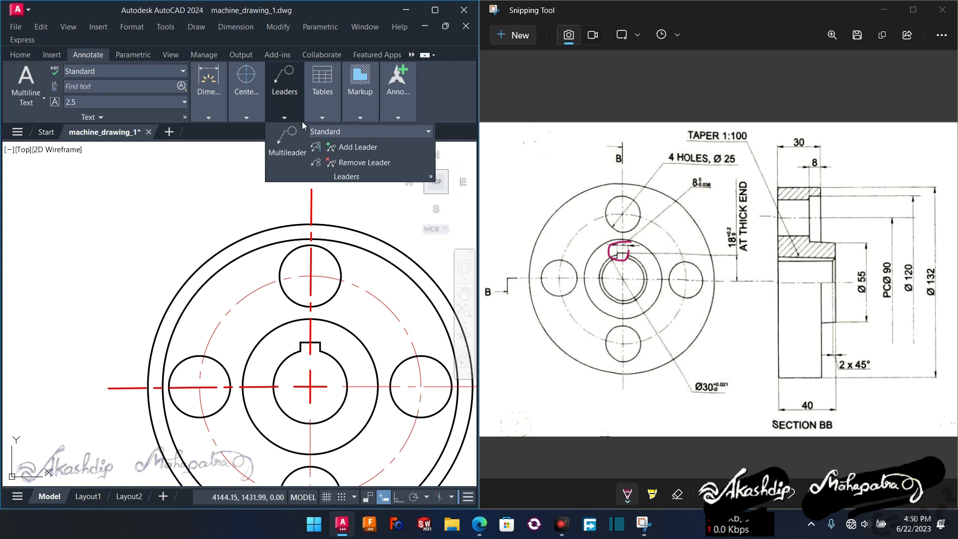
pyautogui.click(280, 156)
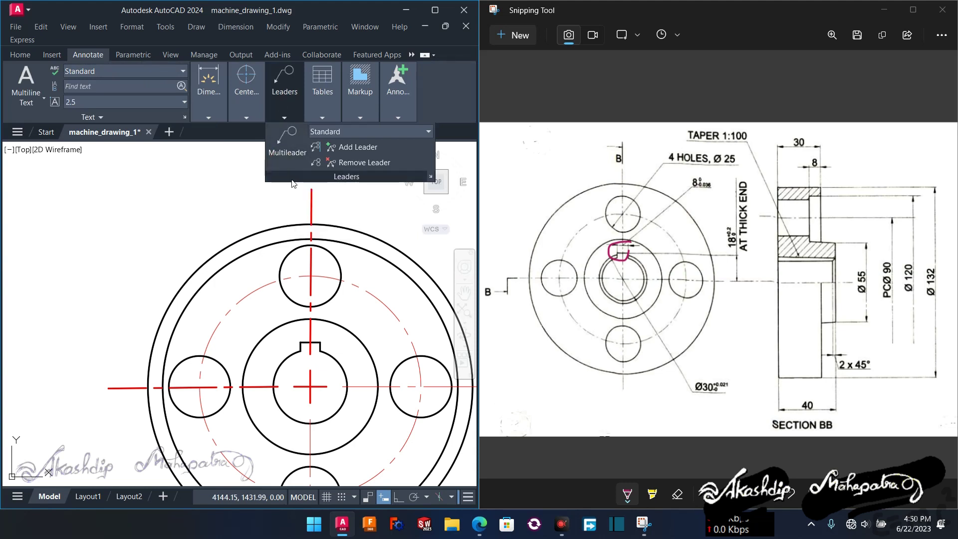
pyautogui.click(305, 209)
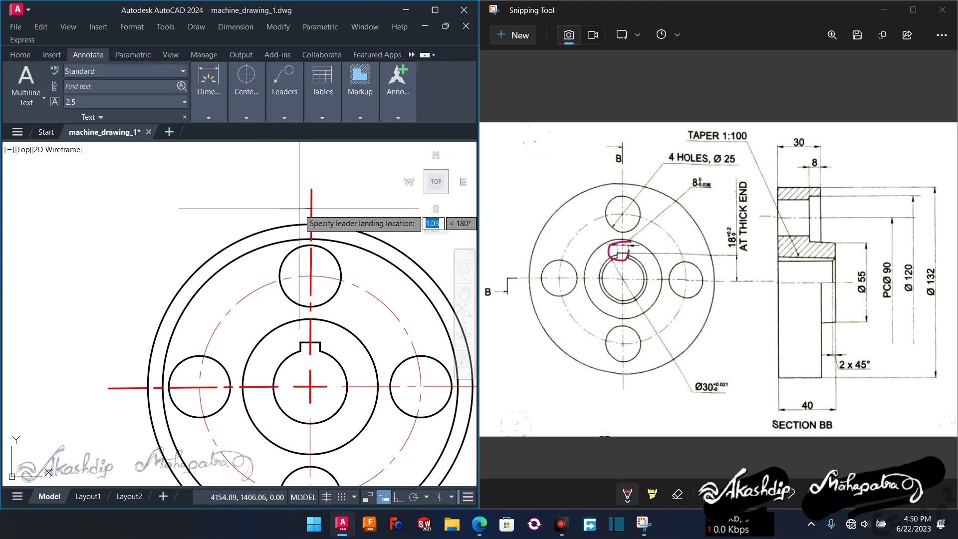
pyautogui.click(268, 208)
pyautogui.write('B')
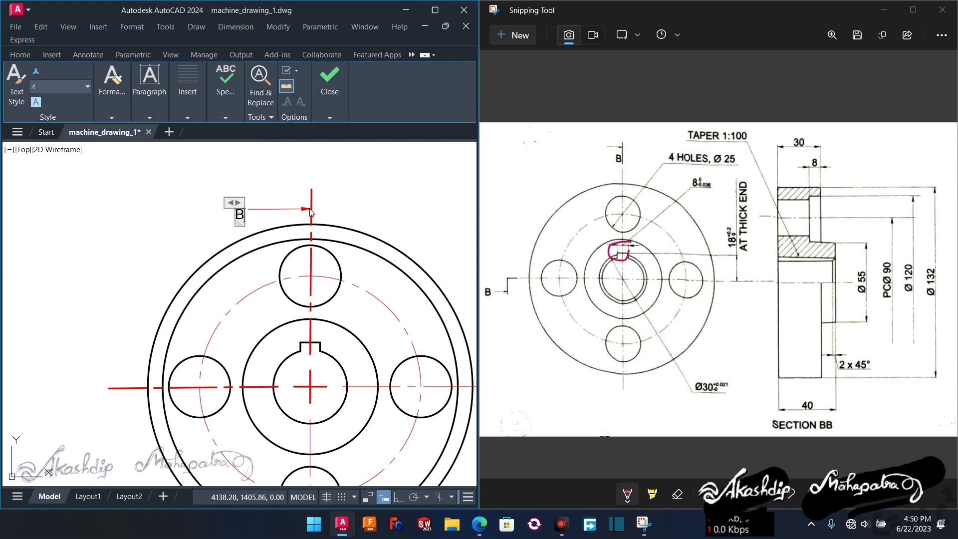
pyautogui.click(270, 187)
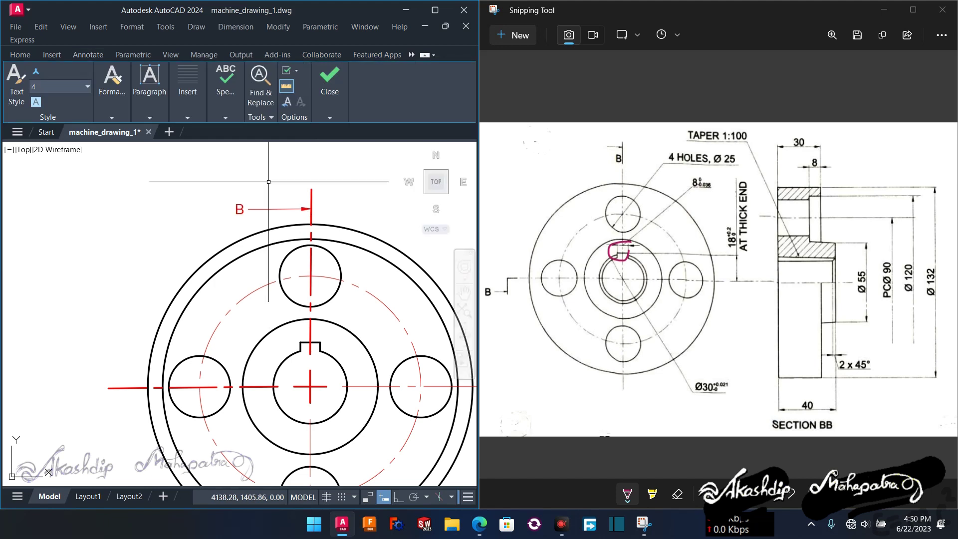
pyautogui.moveTo(118, 416); pyautogui.dragTo(158, 401, button='middle')
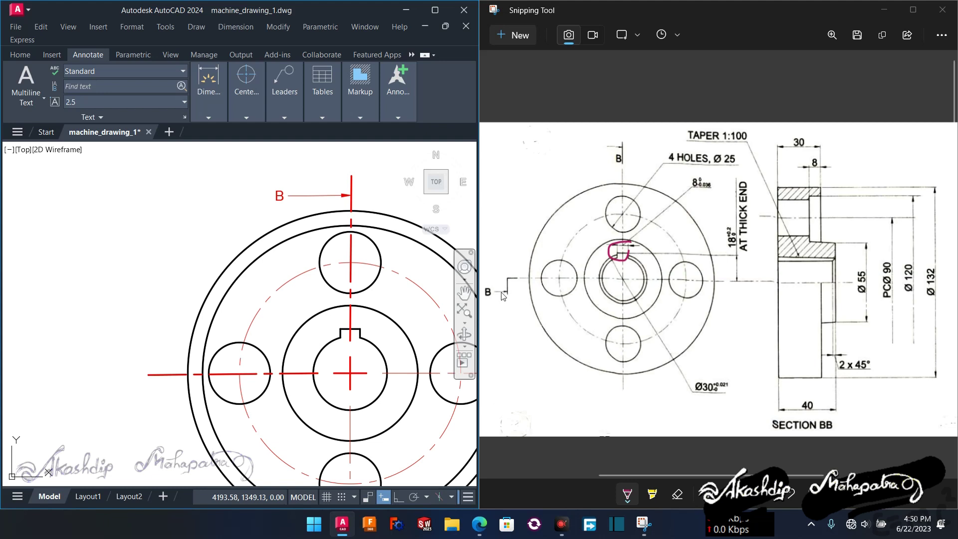
pyautogui.moveTo(88, 351); pyautogui.dragTo(115, 332, button='middle')
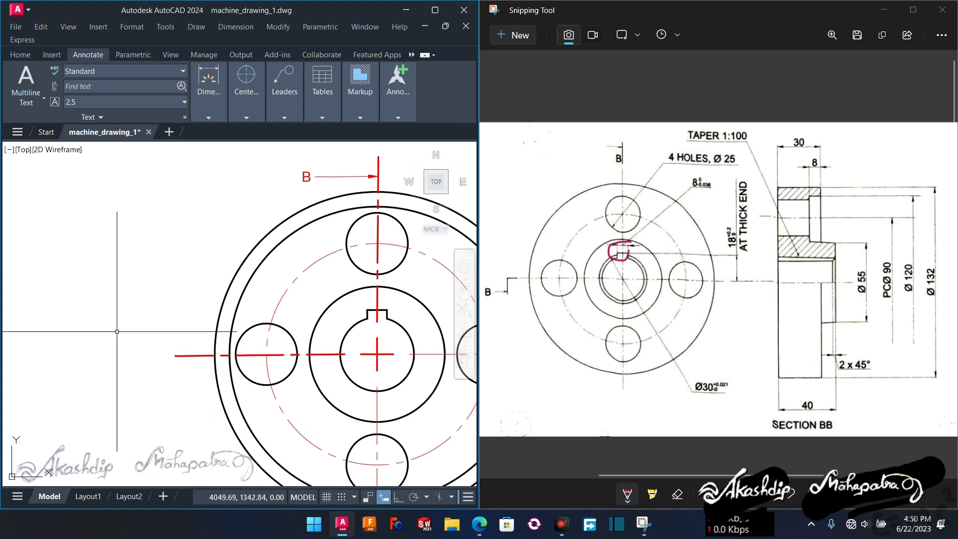
pyautogui.press('l')
pyautogui.press('Return')
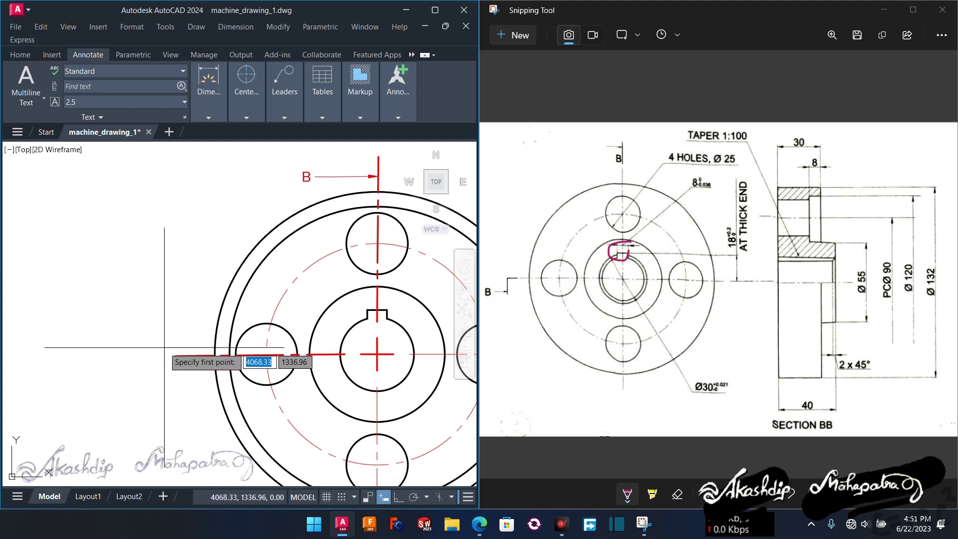
# Draw a short vertical tick down from the horizontal cutting line's left end
pyautogui.click(175, 356)
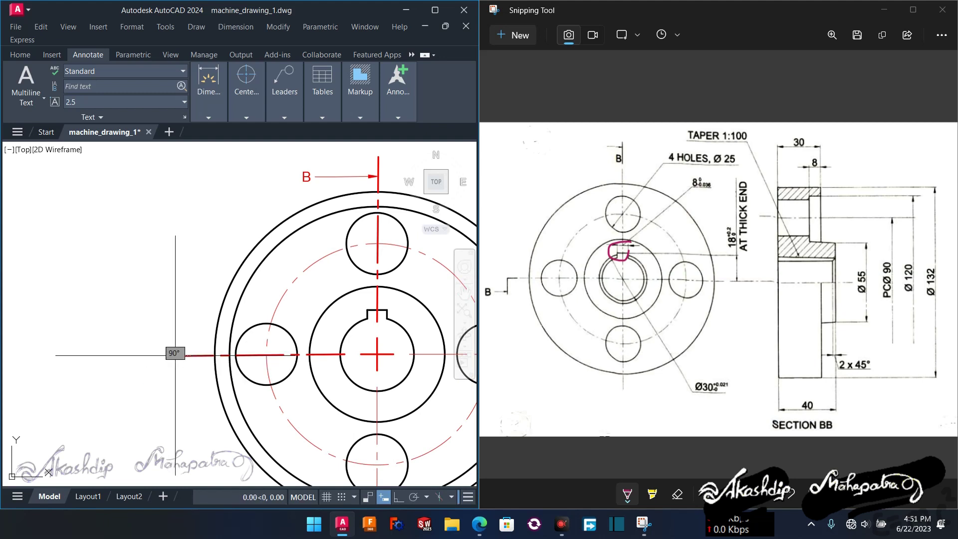
pyautogui.click(175, 384)
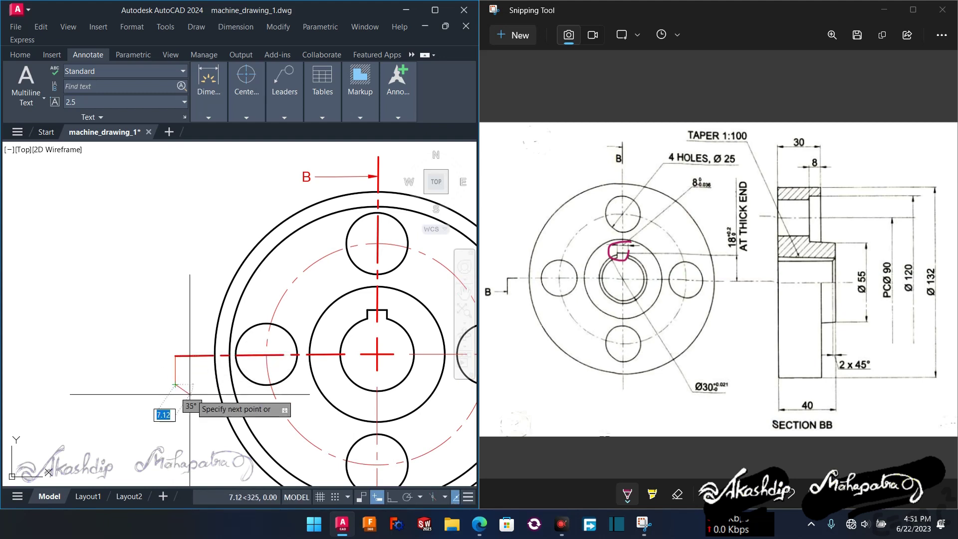
pyautogui.click(391, 497)
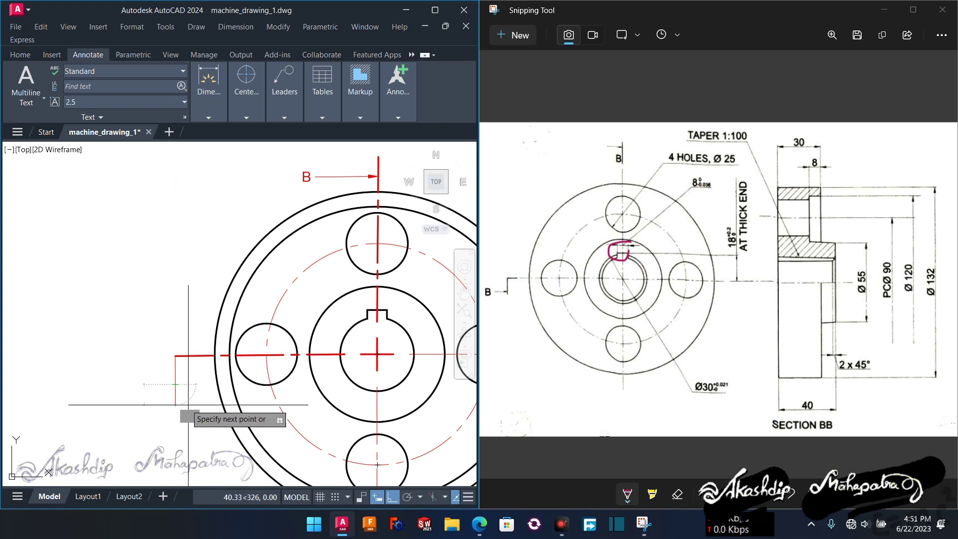
pyautogui.press('Escape')
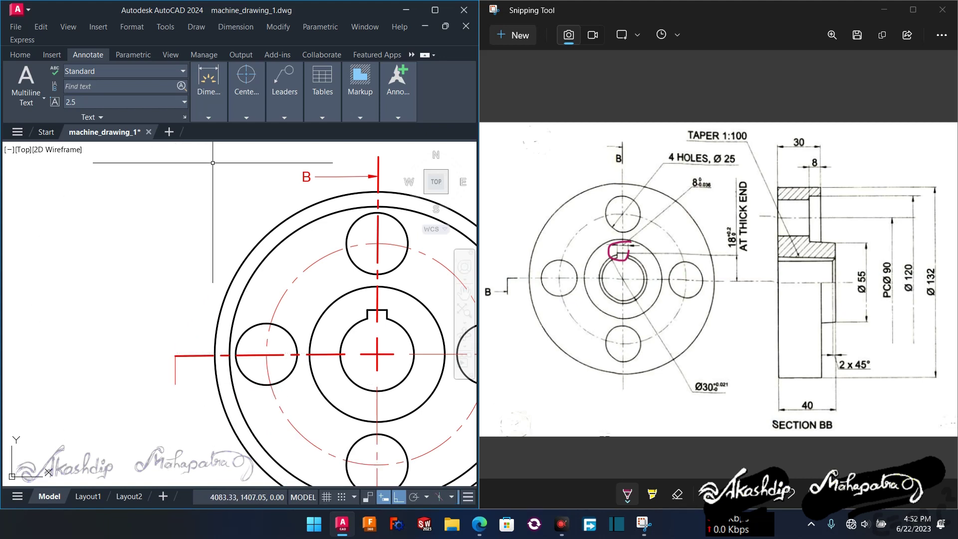
# Add a second multileader at the lower tick with a red letter B
pyautogui.click(284, 118)
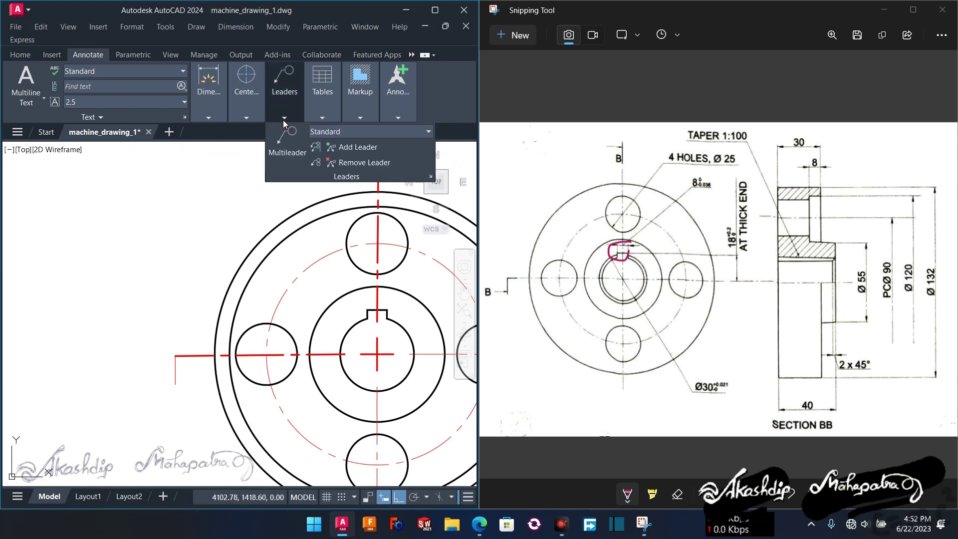
pyautogui.click(291, 153)
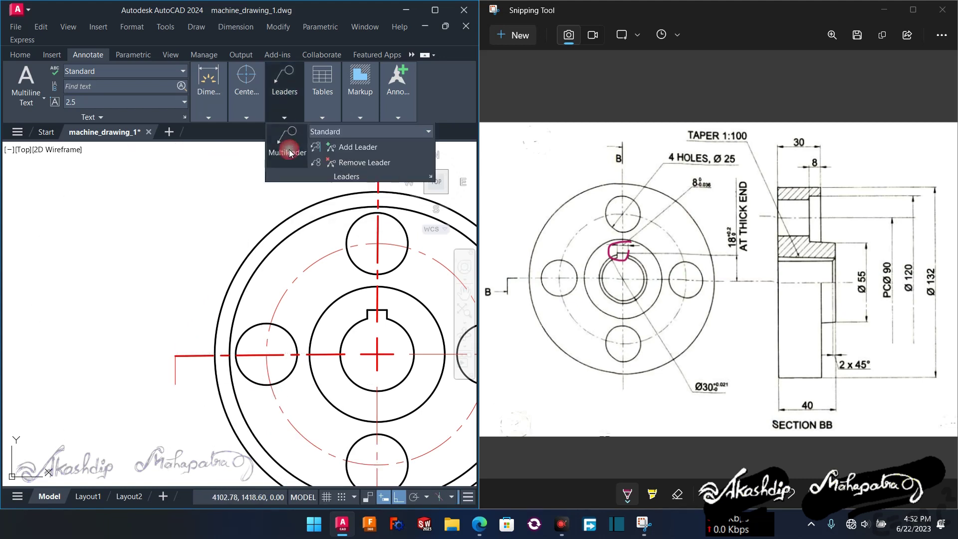
pyautogui.click(175, 370)
pyautogui.click(130, 370)
pyautogui.write('B')
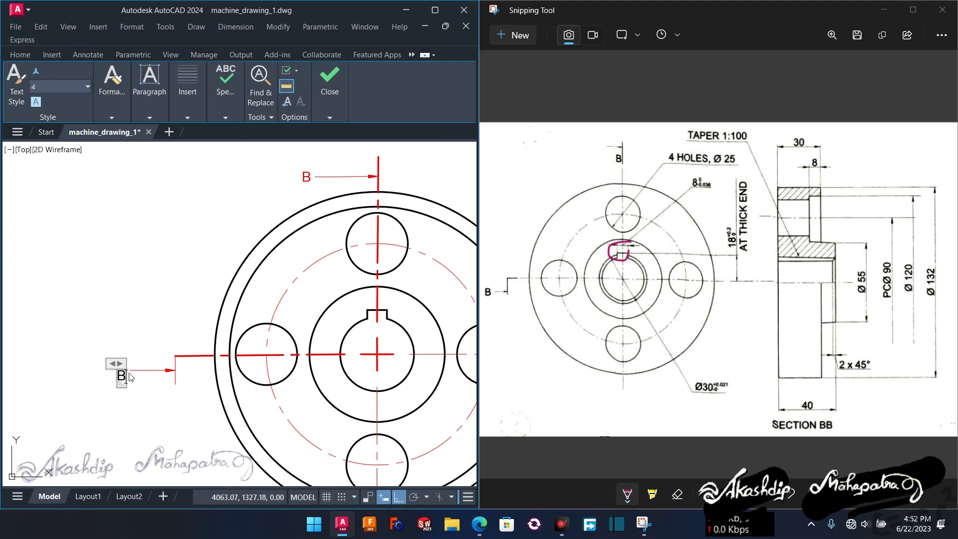
pyautogui.click(112, 119)
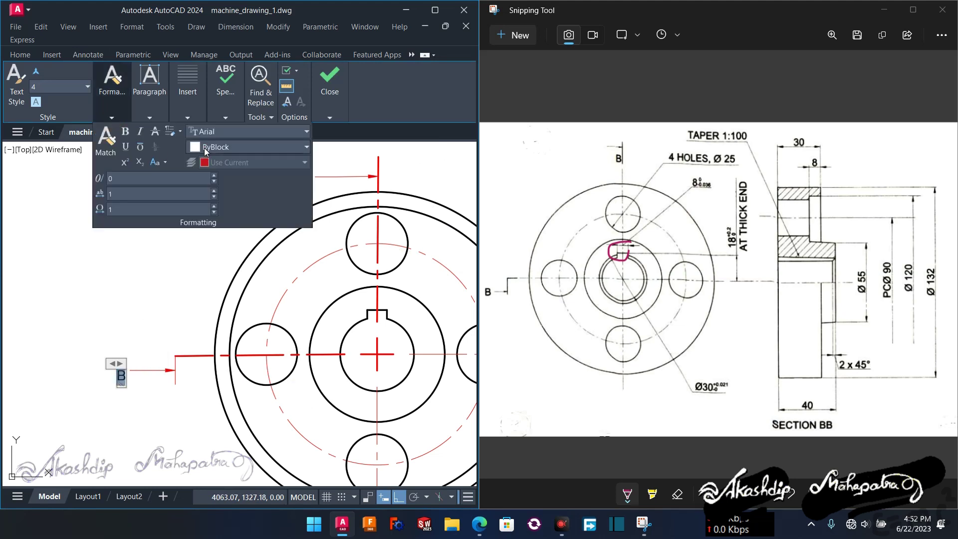
pyautogui.click(205, 147)
pyautogui.click(207, 172)
pyautogui.click(173, 321)
# Recolour the top leader's letter B to red
pyautogui.click(315, 176)
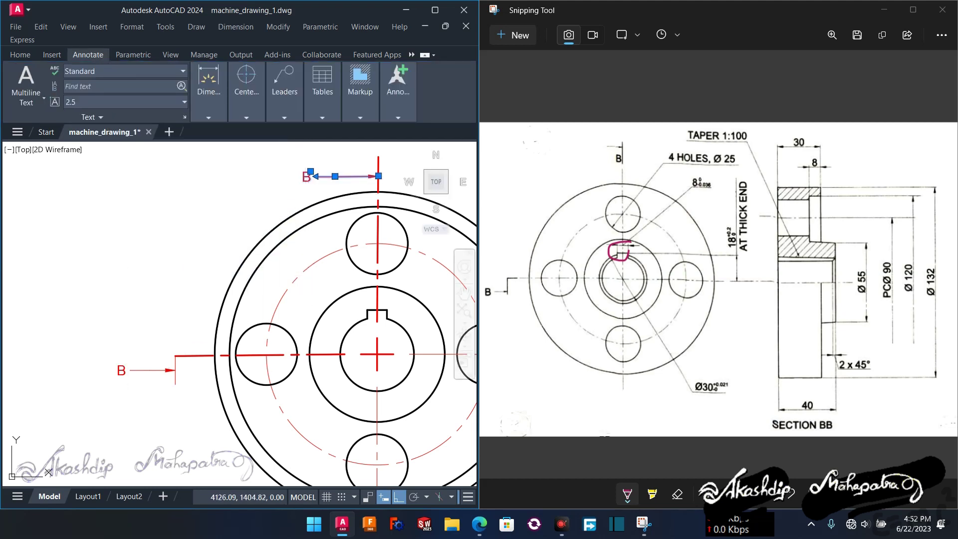
pyautogui.doubleClick(306, 177)
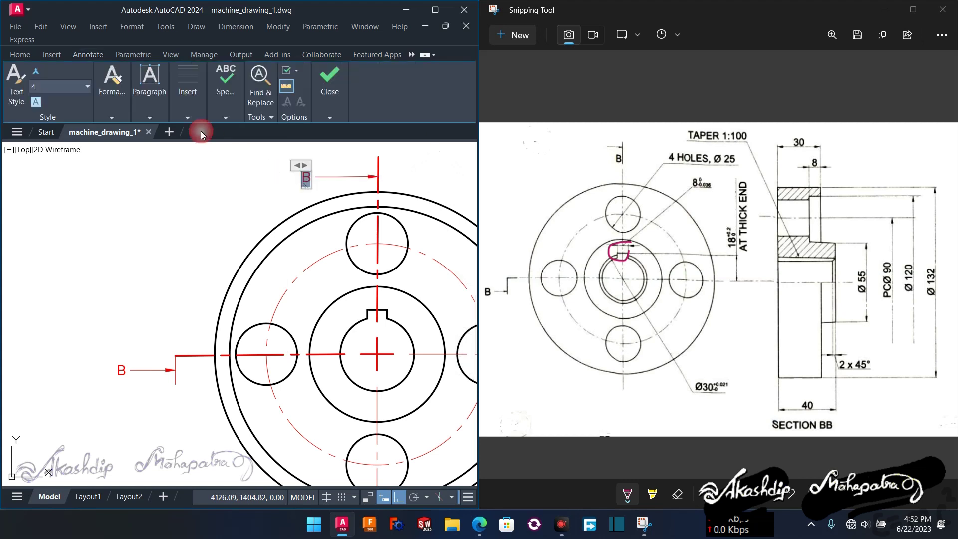
pyautogui.click(110, 109)
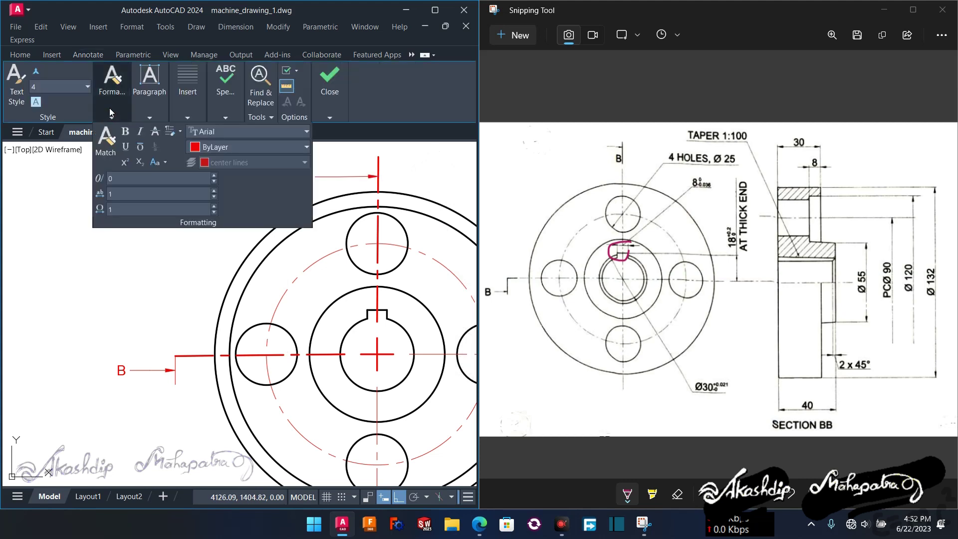
pyautogui.click(205, 149)
pyautogui.click(195, 268)
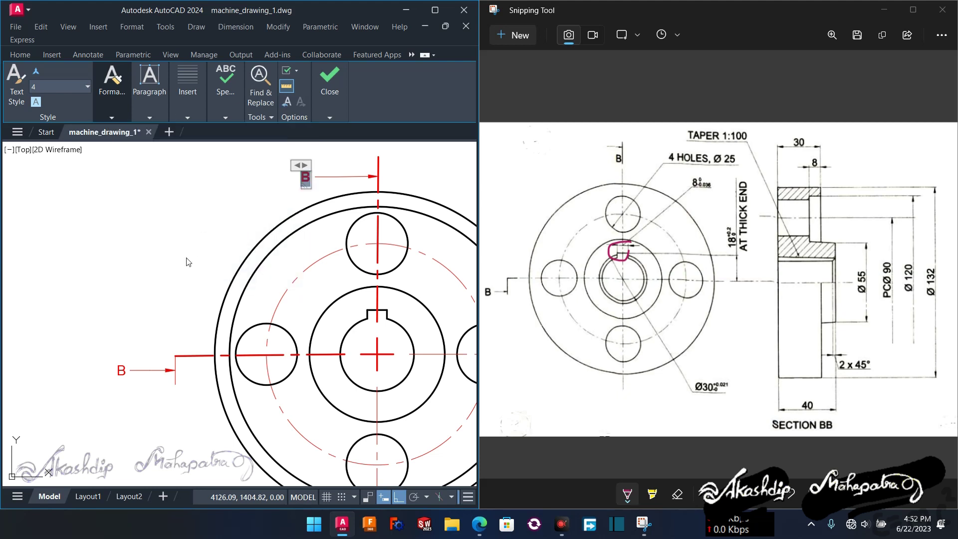
pyautogui.click(306, 177)
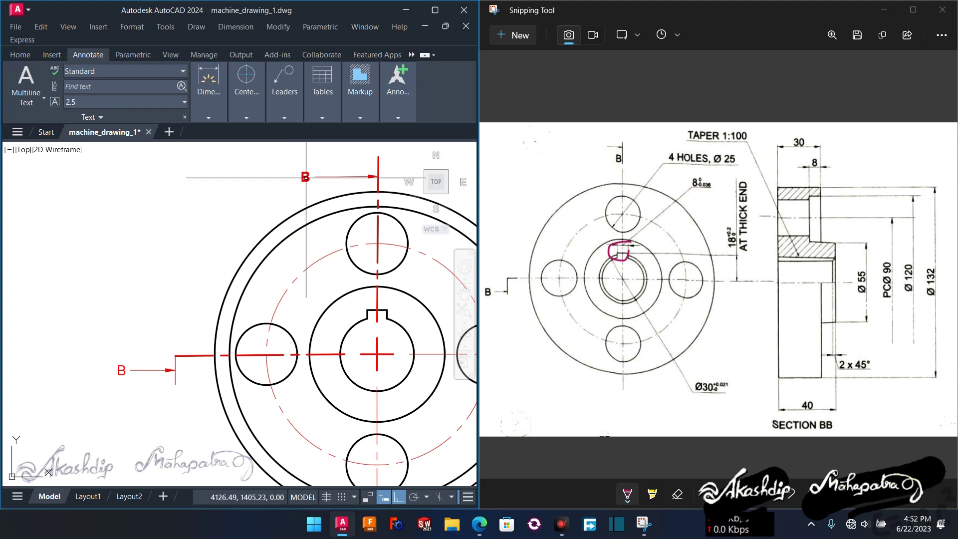
# Match the lower B leader's properties to the top B leader
pyautogui.press('Escape')
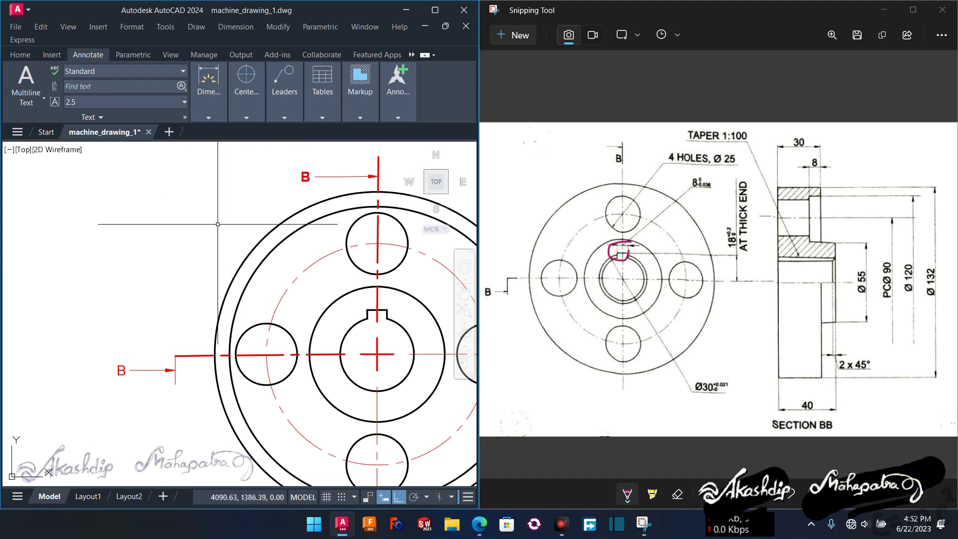
pyautogui.write('ma')
pyautogui.press('Return')
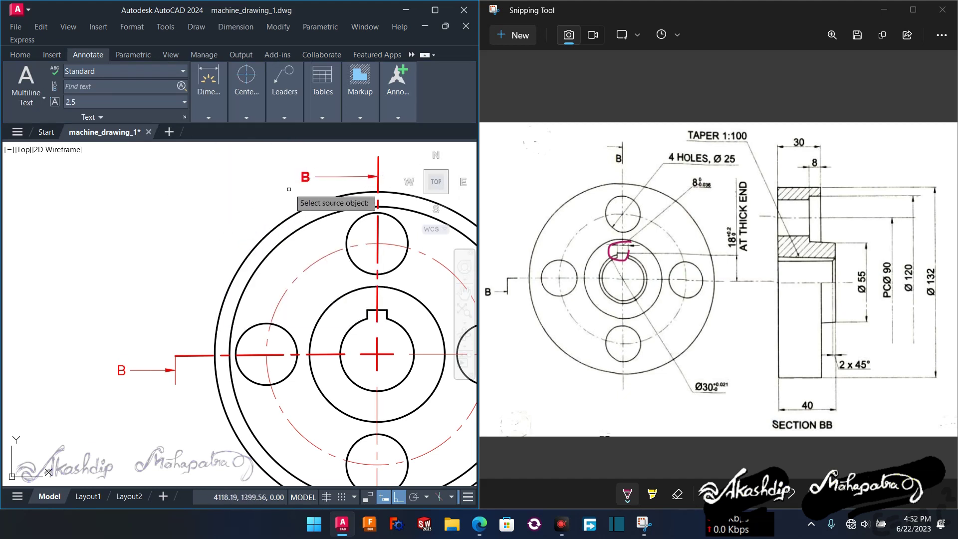
pyautogui.click(306, 176)
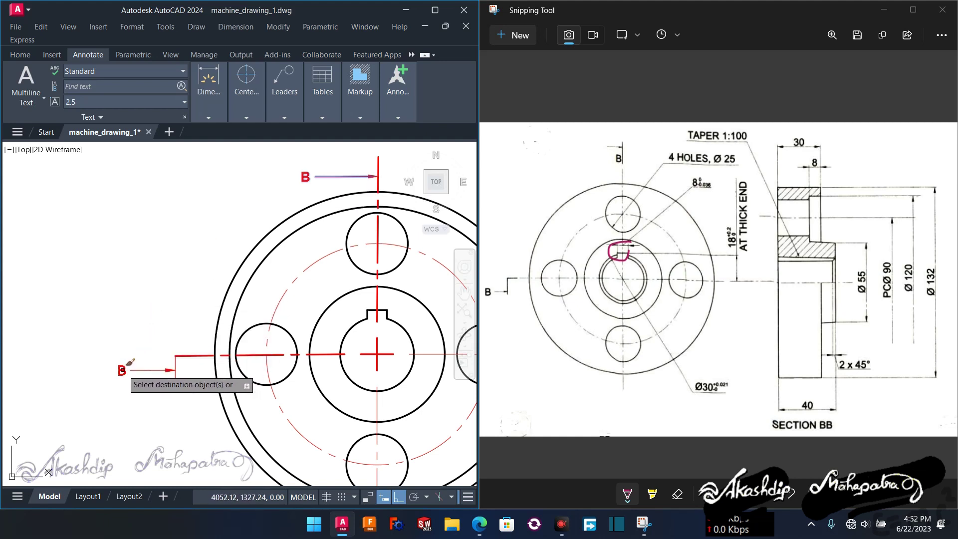
pyautogui.click(134, 367)
pyautogui.click(123, 372)
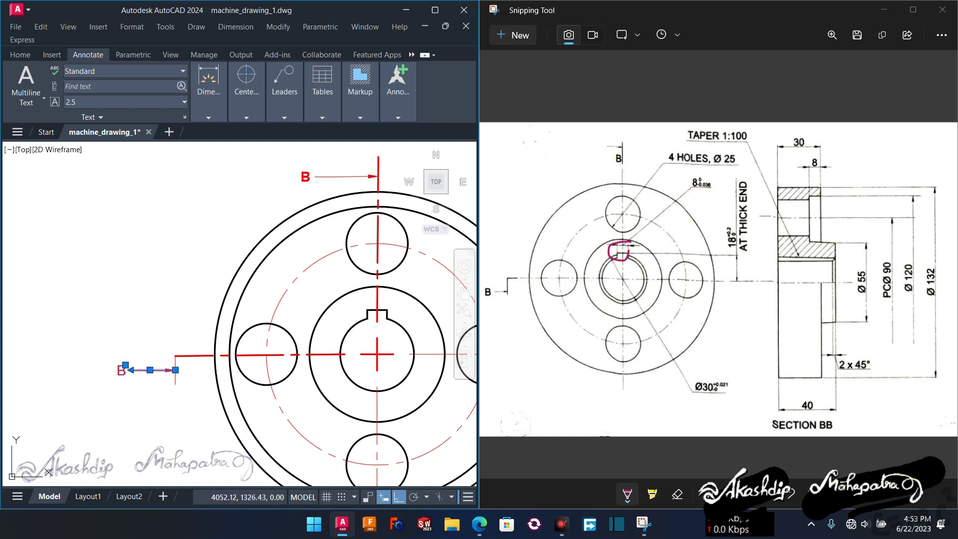
# Set the lower B letter's text colour to red
pyautogui.doubleClick(122, 371)
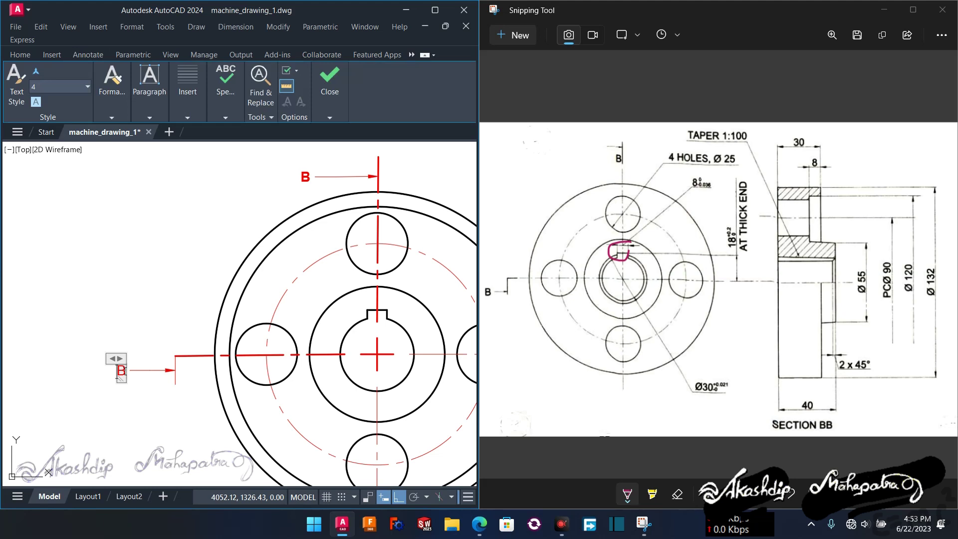
pyautogui.click(112, 114)
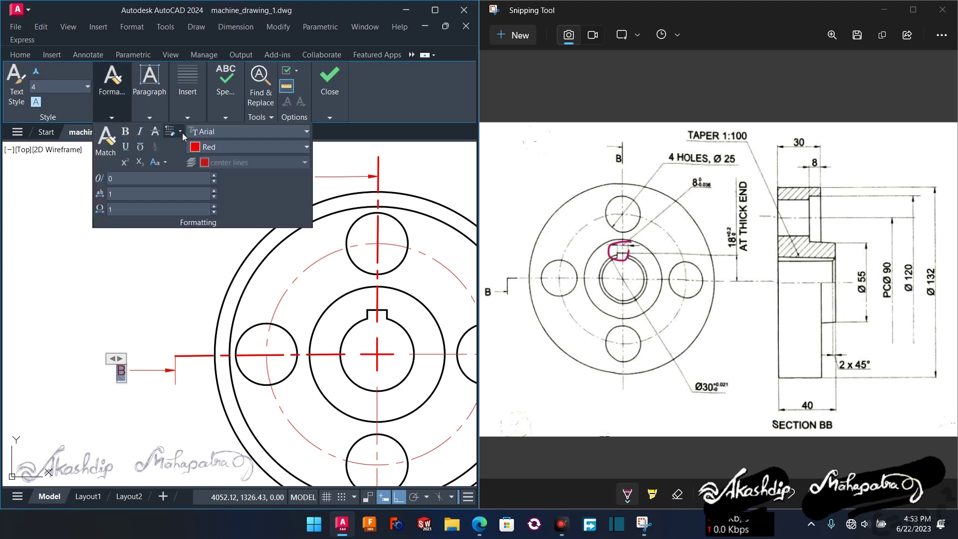
pyautogui.click(197, 147)
pyautogui.click(210, 162)
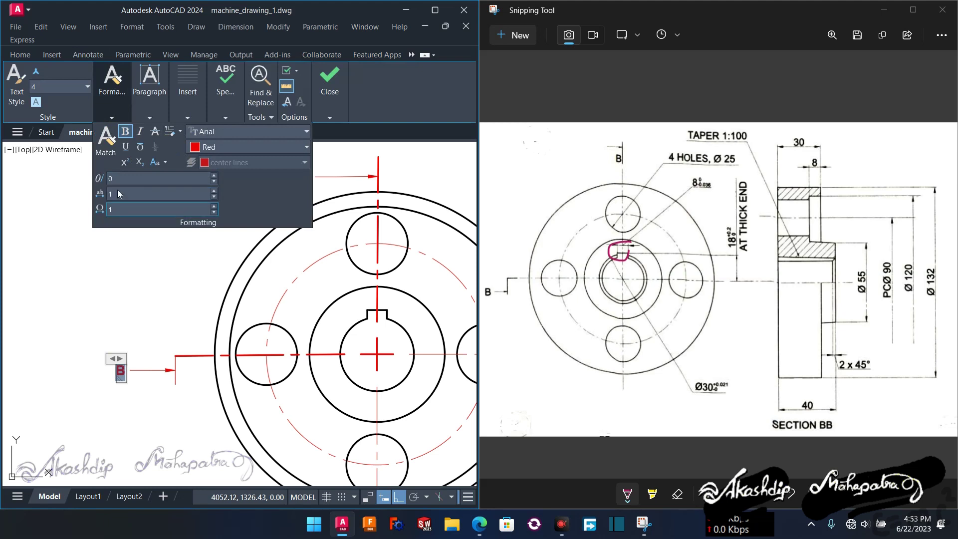
pyautogui.click(120, 272)
# Make Drawing the current layer from the Home tab layer list
pyautogui.scroll(-4, 138, 269)
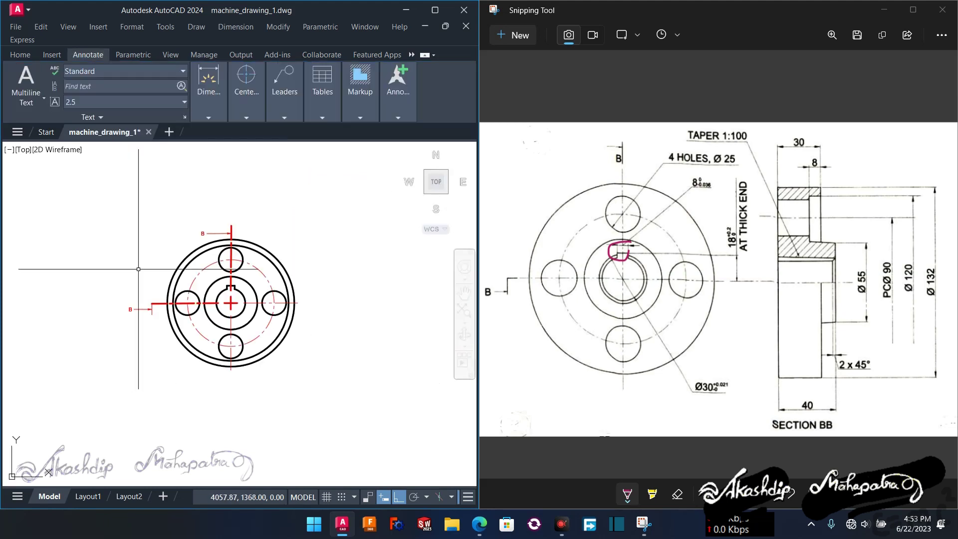
pyautogui.scroll(2, 182, 237)
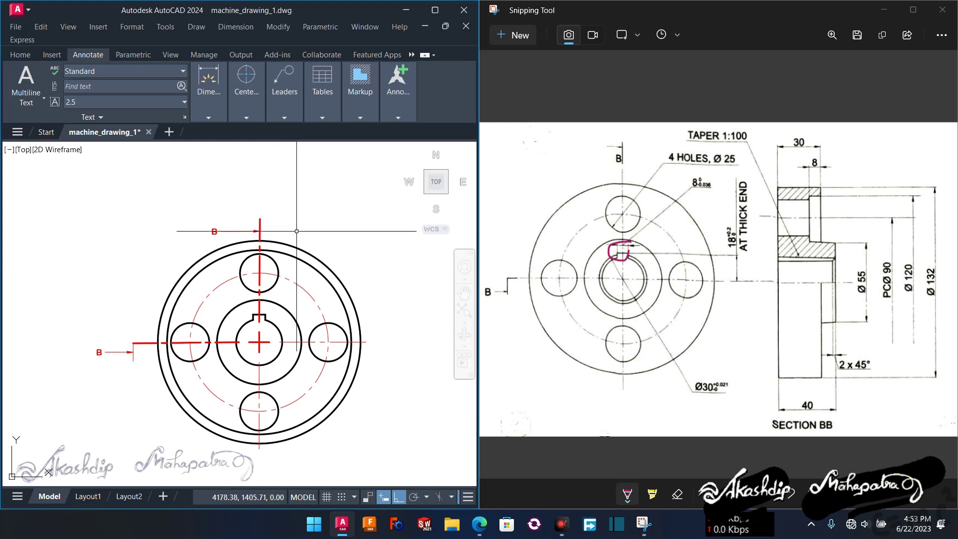
pyautogui.moveTo(304, 231); pyautogui.dragTo(248, 220, button='middle')
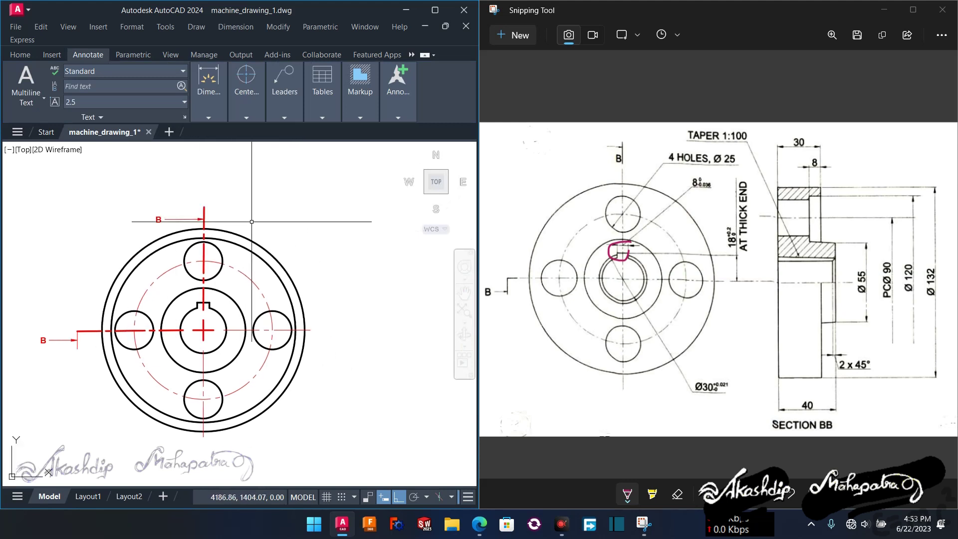
pyautogui.click(27, 56)
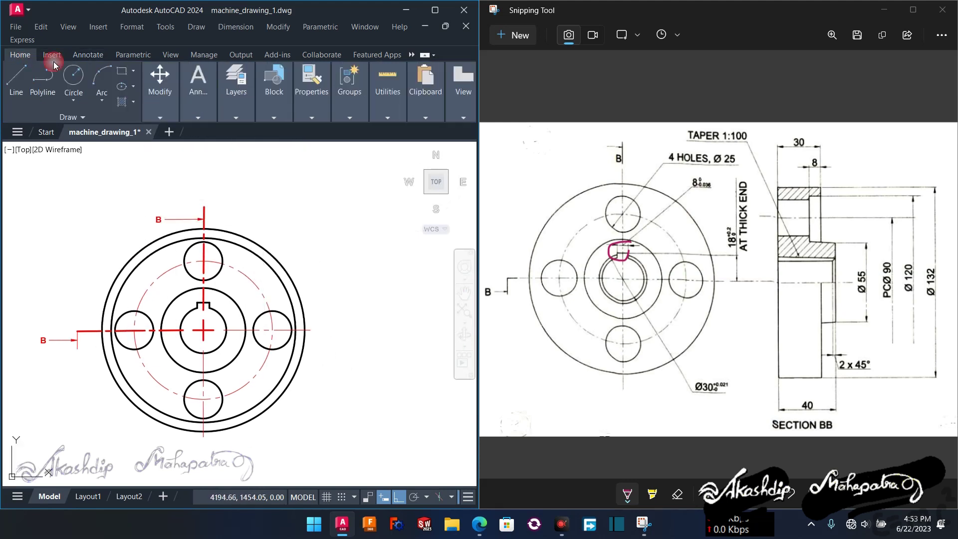
pyautogui.click(238, 117)
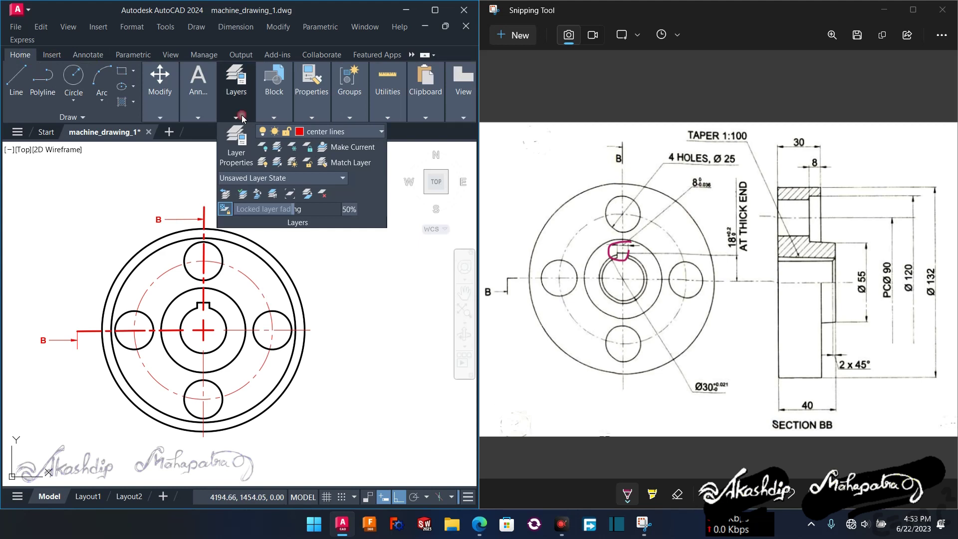
pyautogui.click(331, 131)
pyautogui.click(319, 201)
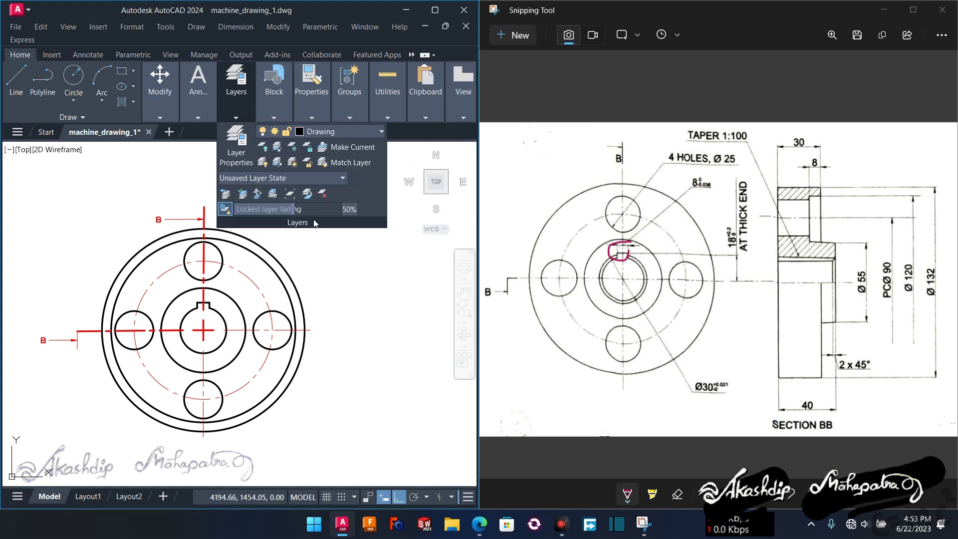
pyautogui.click(311, 266)
# Project a horizontal ray rightward from the top section-line end
pyautogui.click(311, 265)
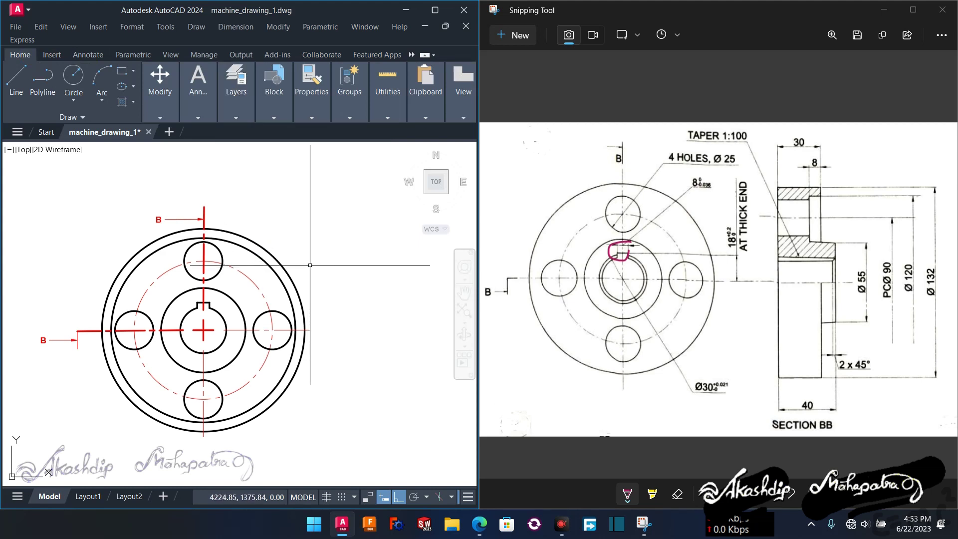
pyautogui.write('RAY')
pyautogui.press('Return')
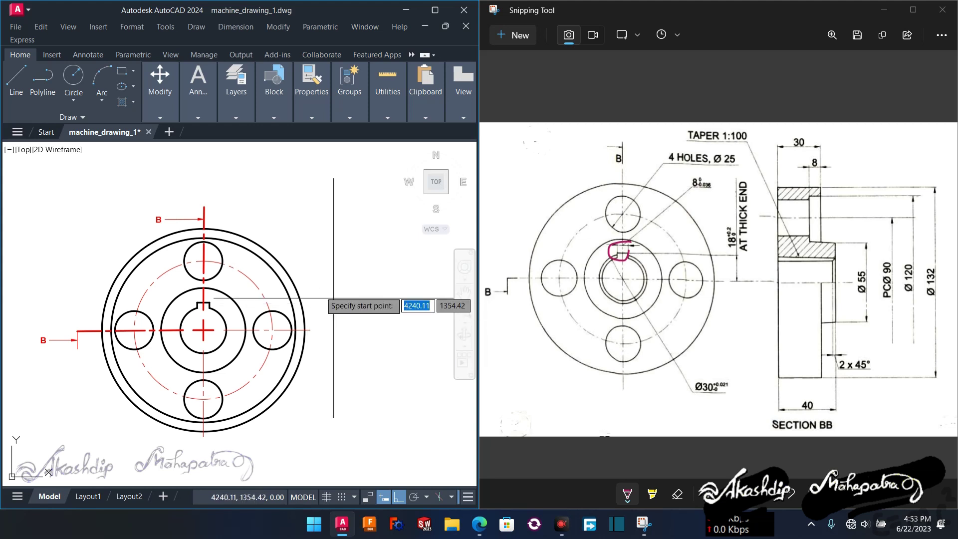
pyautogui.scroll(2, 207, 228)
pyautogui.click(205, 229)
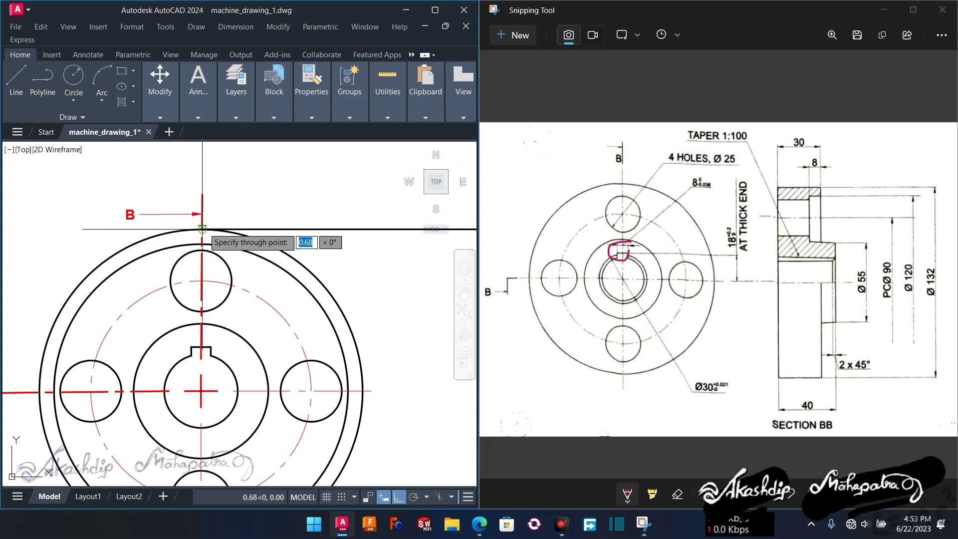
pyautogui.click(314, 229)
pyautogui.press('Escape')
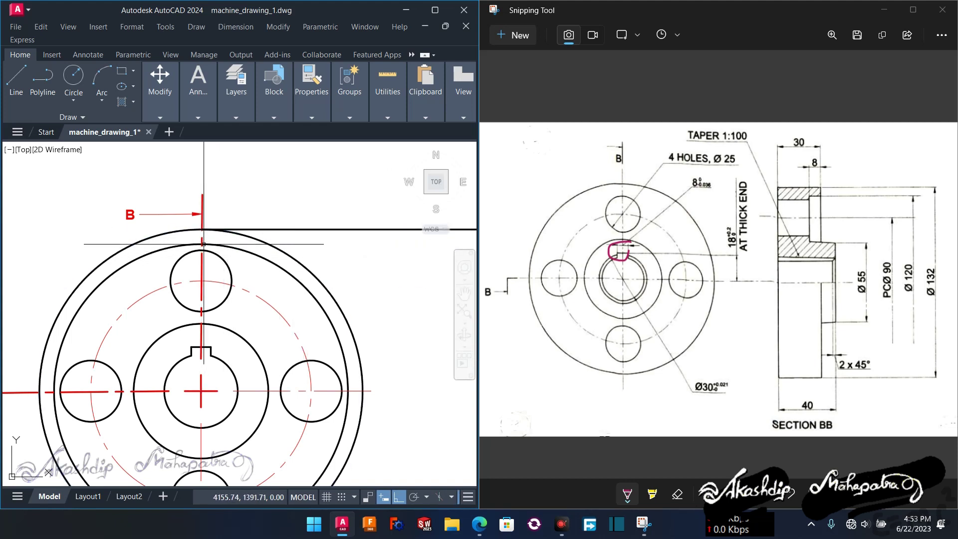
pyautogui.press('space')
pyautogui.click(202, 244)
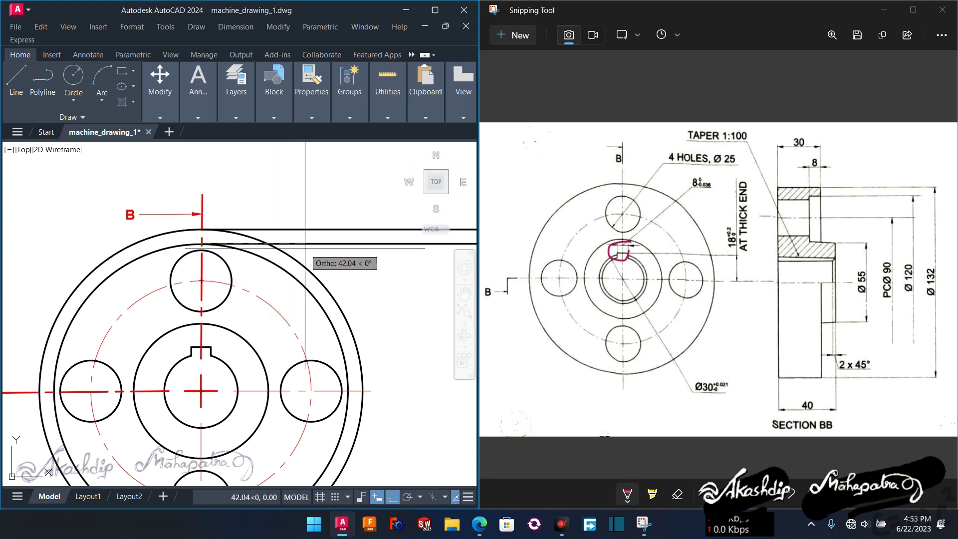
pyautogui.press('Escape')
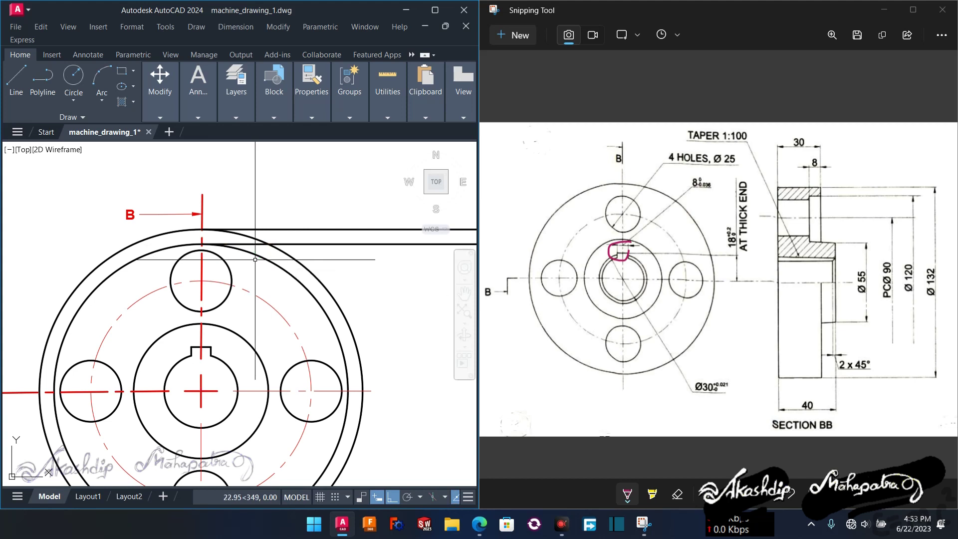
# Draw a 150-long horizontal line right from the top bolt hole's centre
pyautogui.press('space')
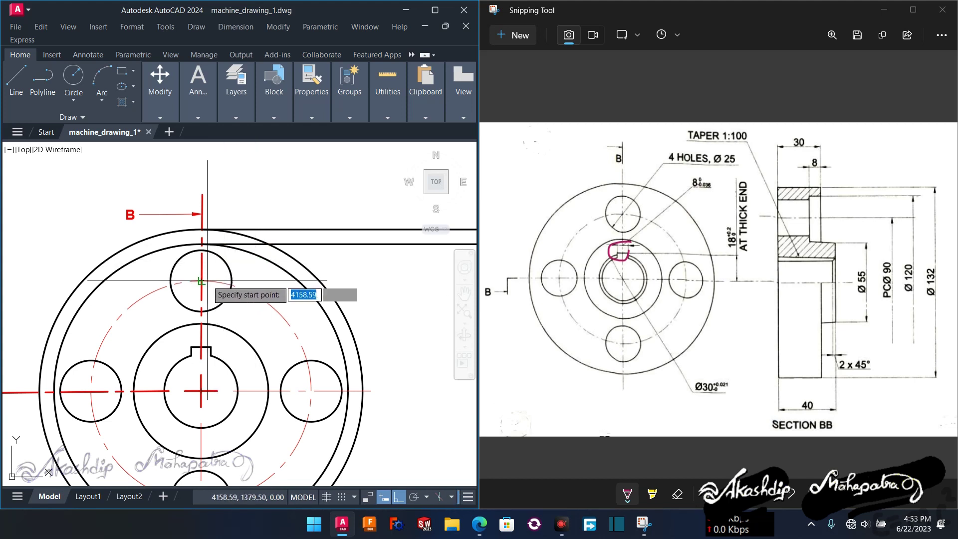
pyautogui.click(205, 280)
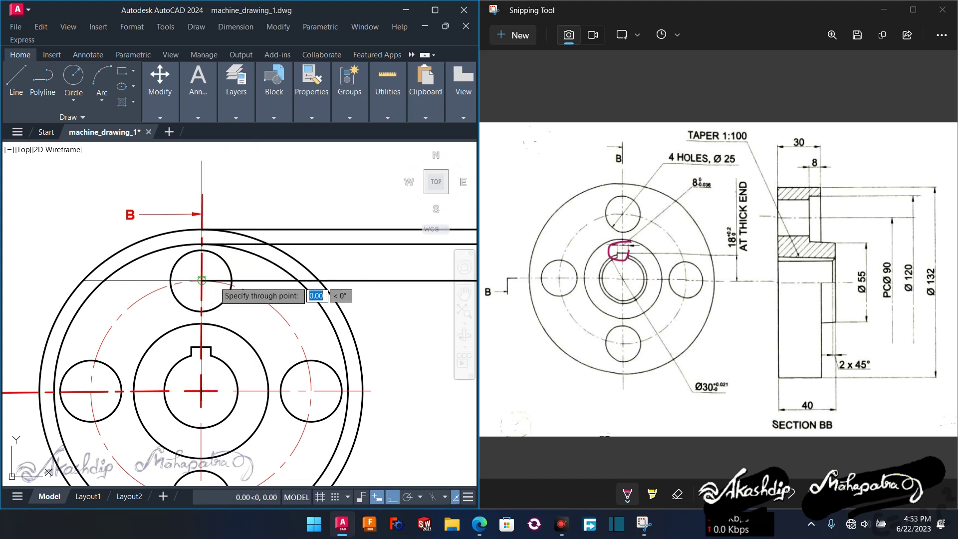
pyautogui.write('150')
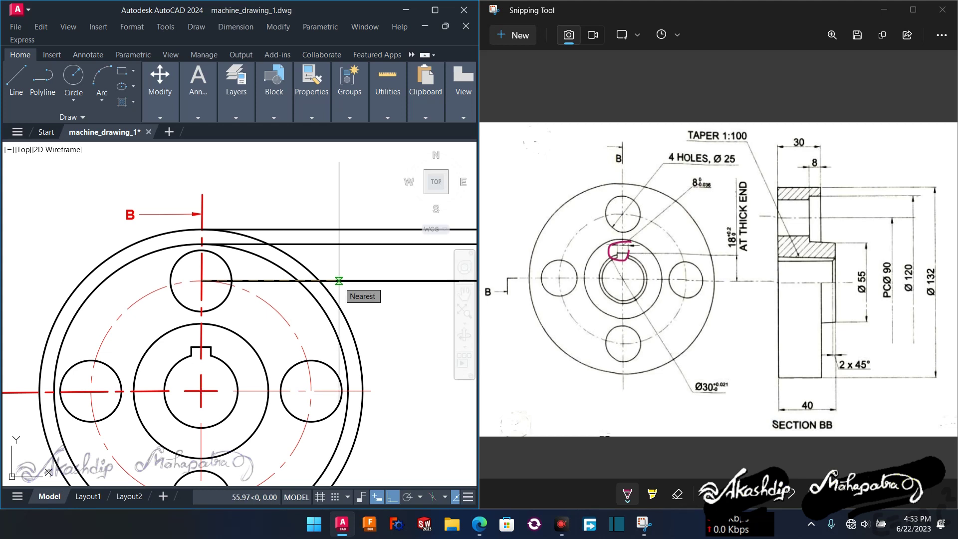
pyautogui.press('Return')
pyautogui.press('space')
pyautogui.press('space')
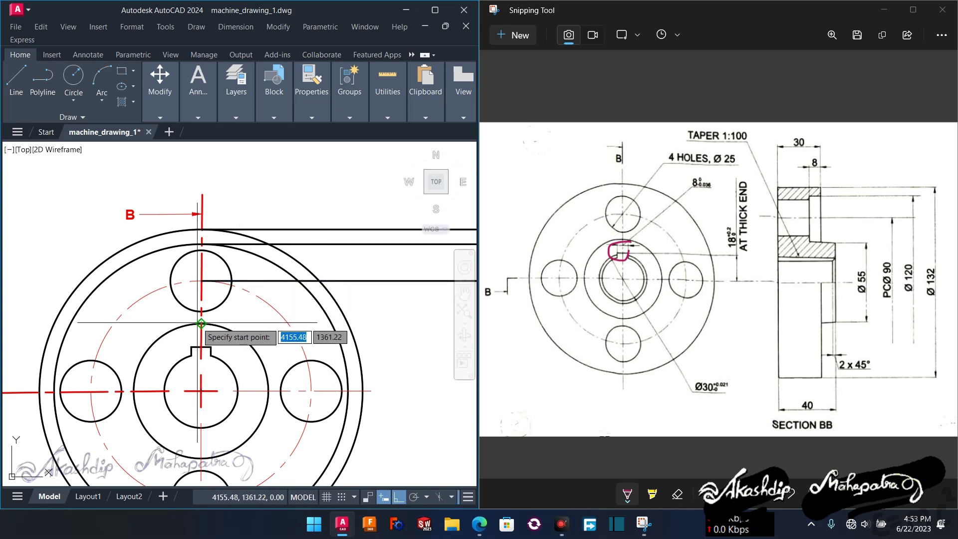
pyautogui.click(201, 323)
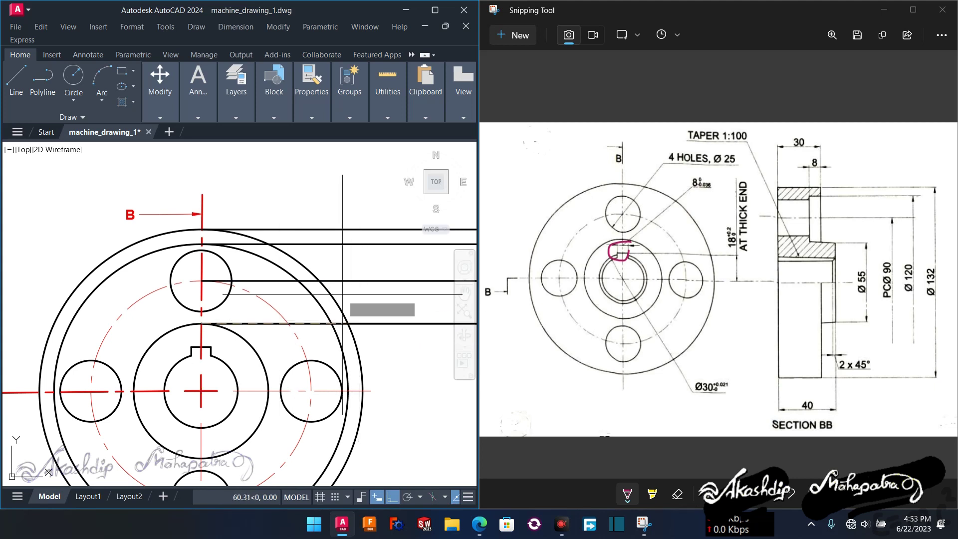
pyautogui.press('space')
pyautogui.press('space')
# Cast a horizontal ray to the right from the keyway corner
pyautogui.moveTo(241, 342); pyautogui.dragTo(206, 266, button='middle')
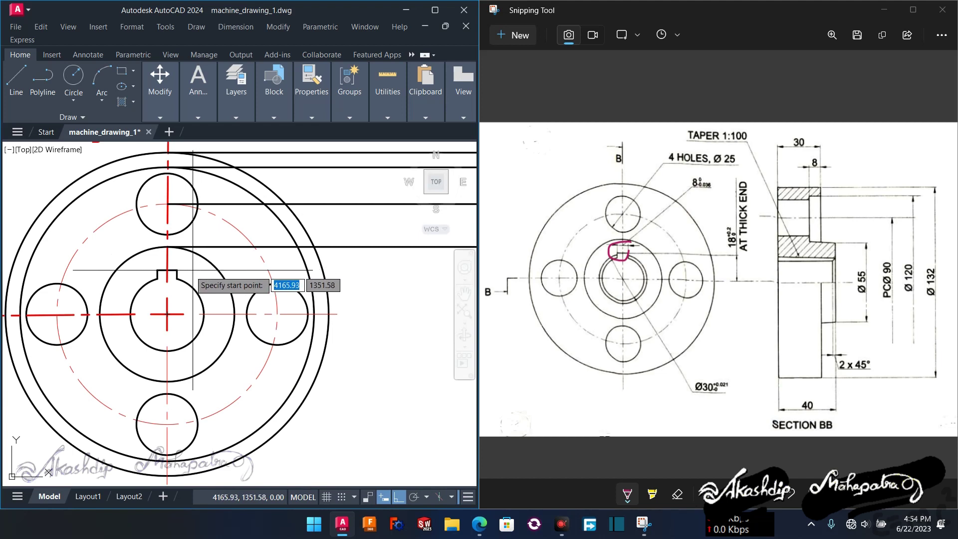
pyautogui.click(177, 270)
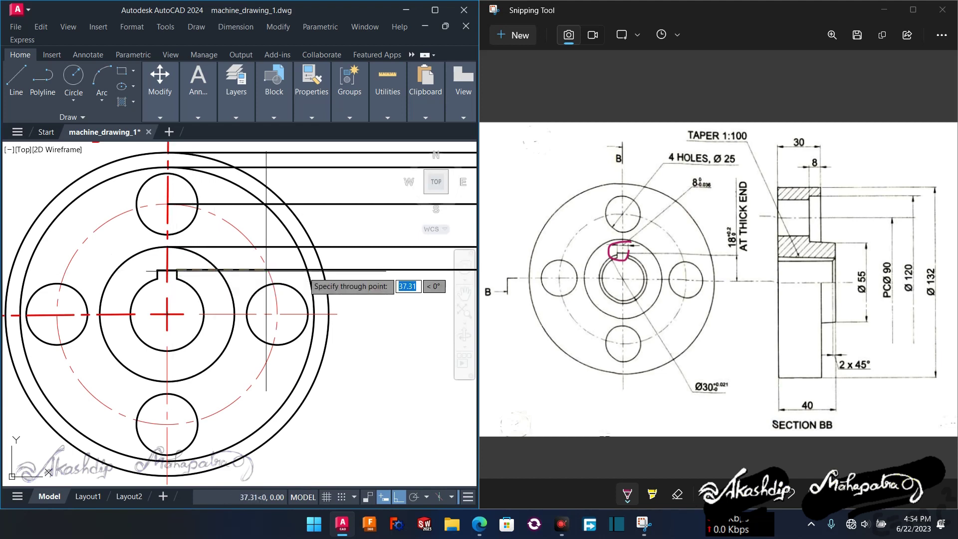
pyautogui.click(344, 273)
pyautogui.press('Return')
pyautogui.press('Return')
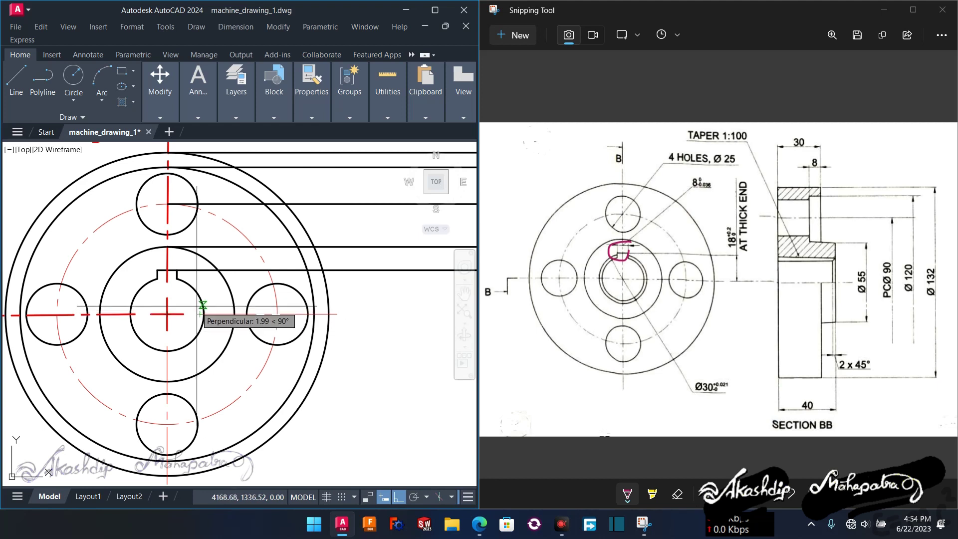
pyautogui.click(177, 278)
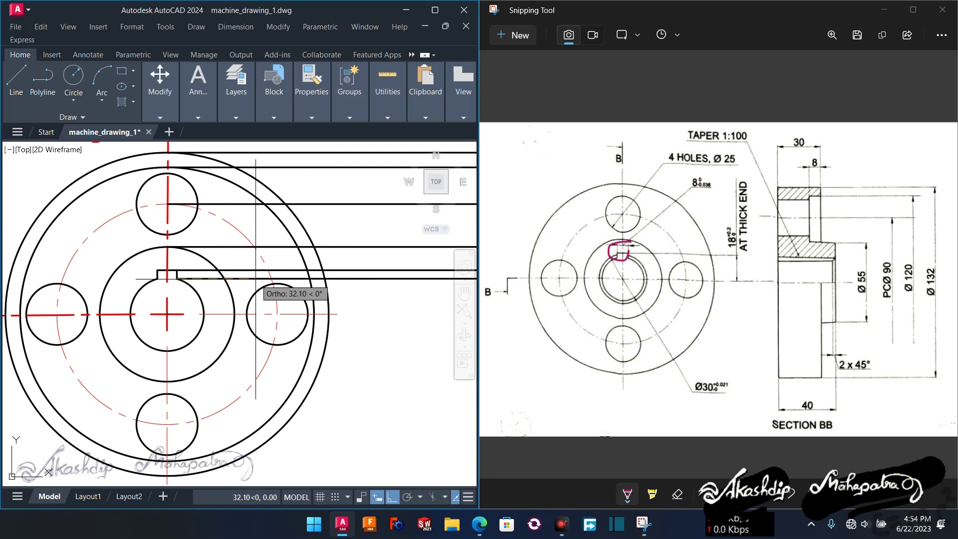
pyautogui.press('Escape')
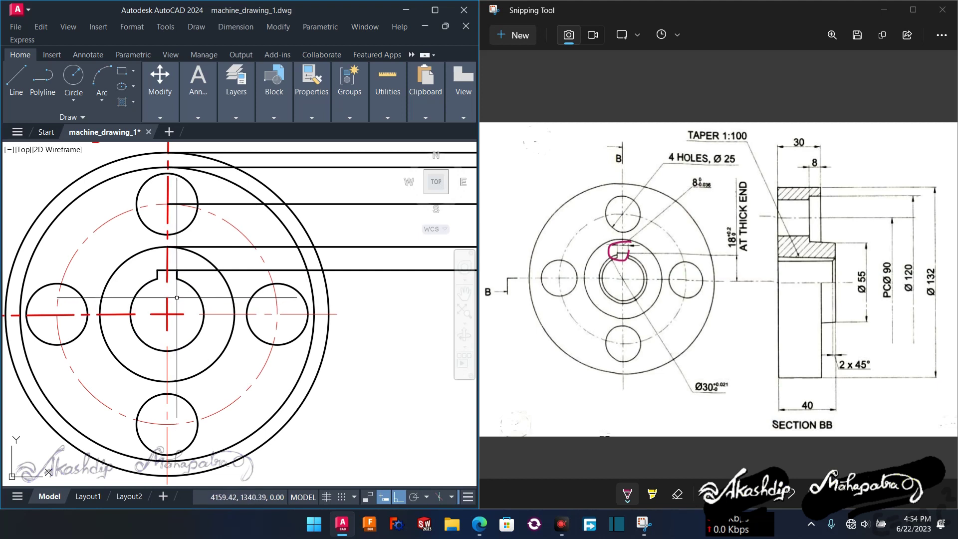
# Project a horizontal ray rightward from near the bottom bolt hole
pyautogui.write('pl')
pyautogui.press('Return')
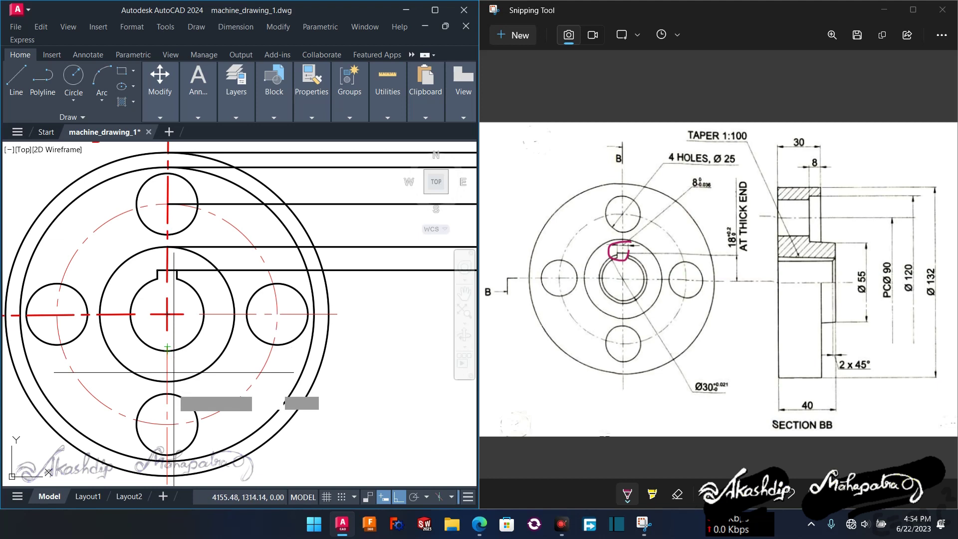
pyautogui.moveTo(167, 424); pyautogui.dragTo(169, 386, button='middle')
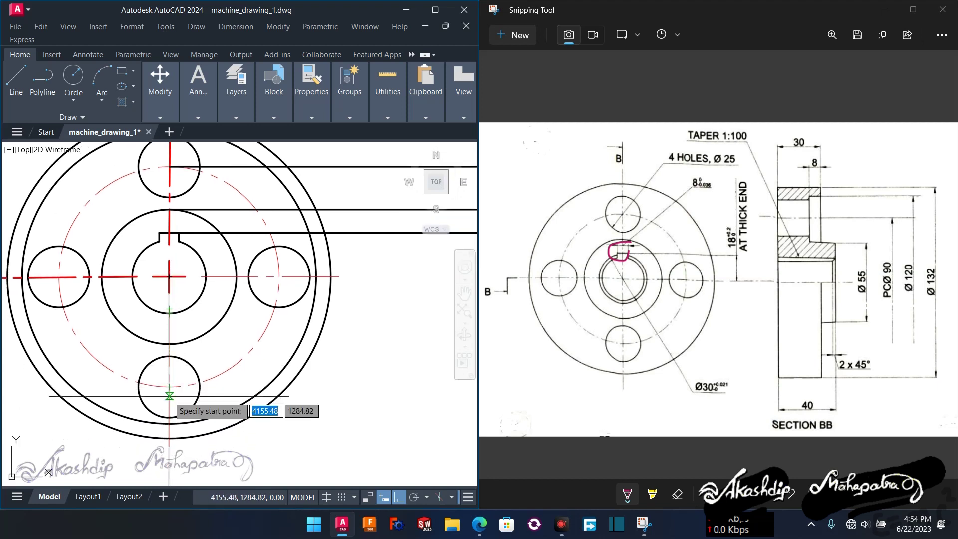
pyautogui.click(169, 438)
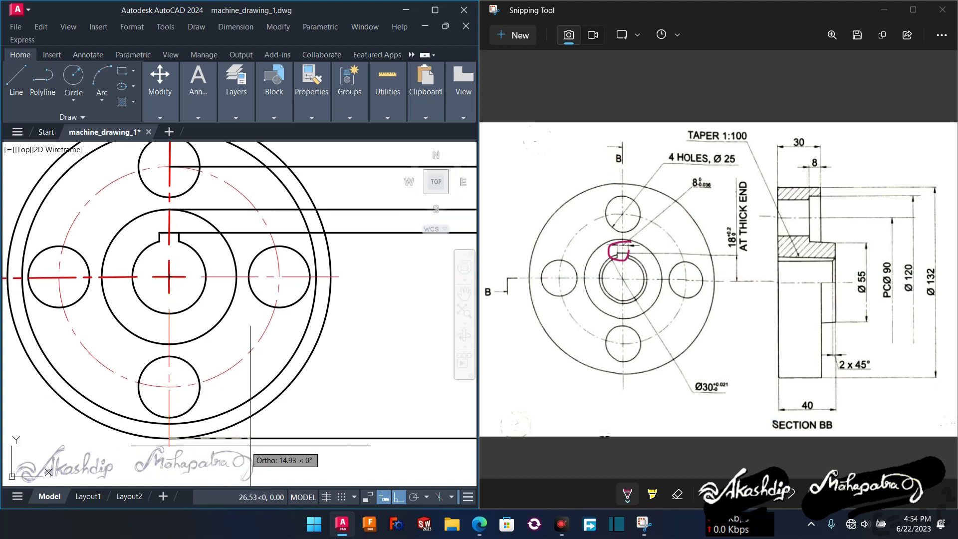
pyautogui.press('Escape')
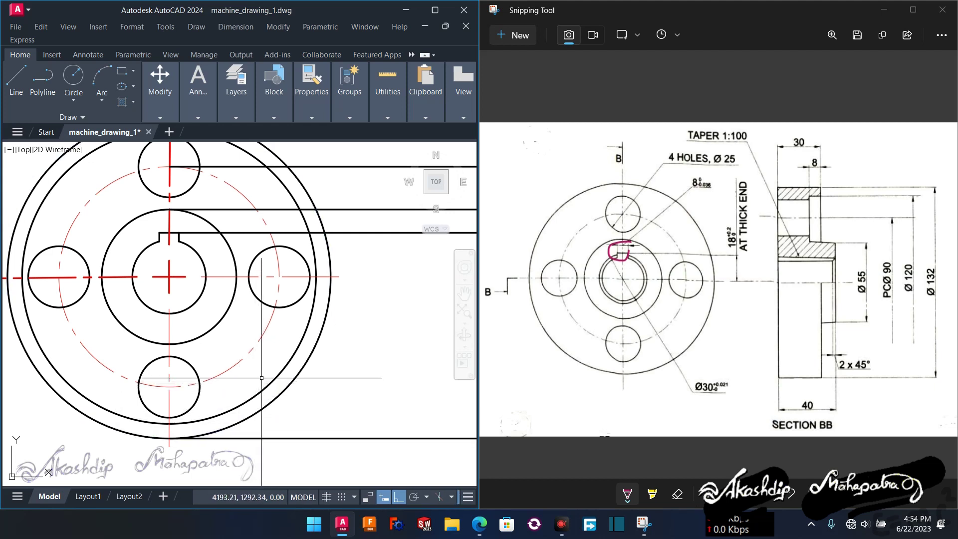
pyautogui.write('ray')
pyautogui.press('Return')
pyautogui.click(177, 344)
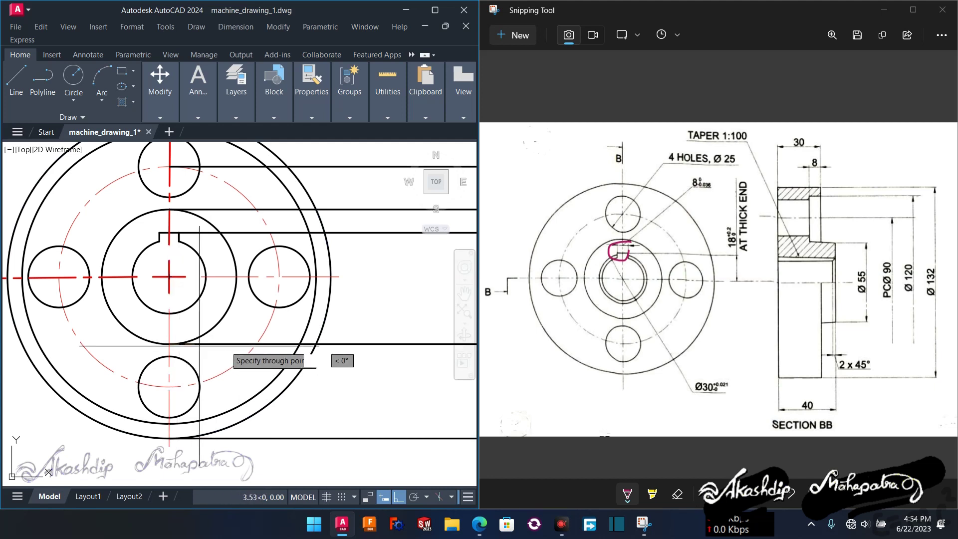
pyautogui.click(349, 344)
pyautogui.scroll(-3, 349, 344)
pyautogui.moveTo(349, 344); pyautogui.dragTo(164, 355, button='middle')
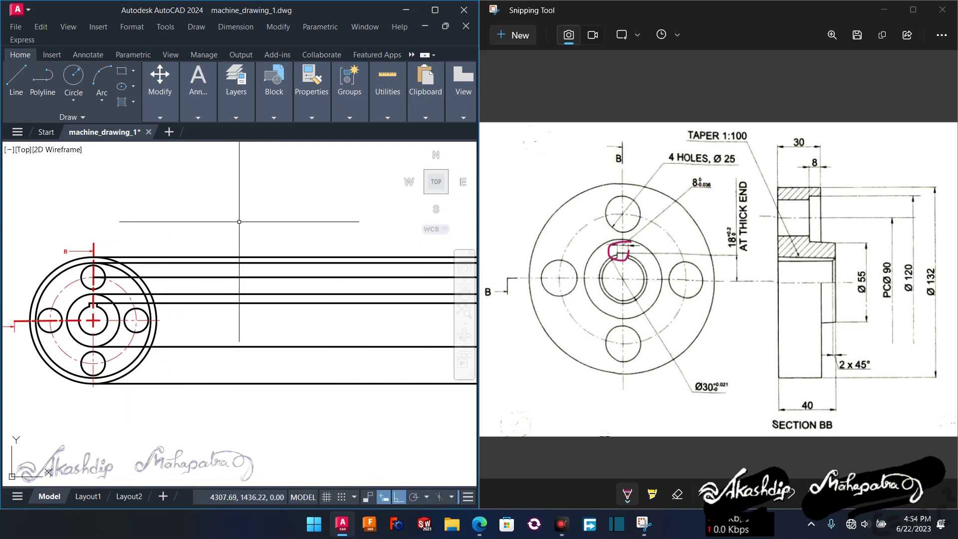
# Draw a 132-long vertical line from the top projection line down to the bottom one
pyautogui.press('space')
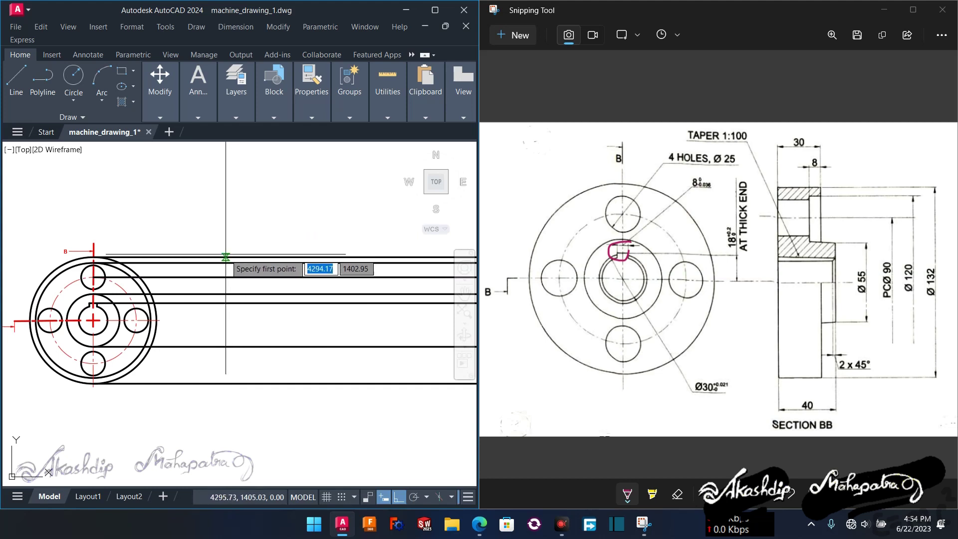
pyautogui.click(223, 258)
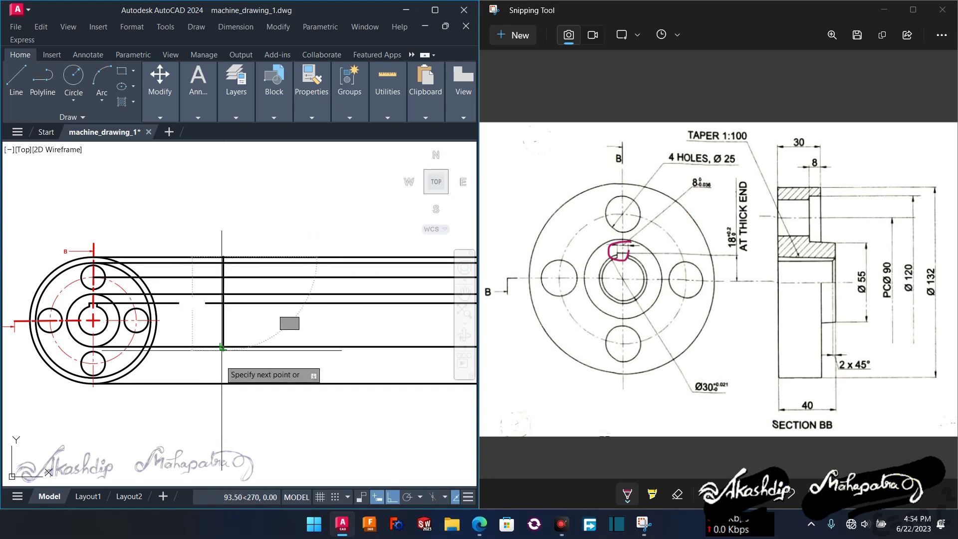
pyautogui.click(223, 384)
pyautogui.press('Escape')
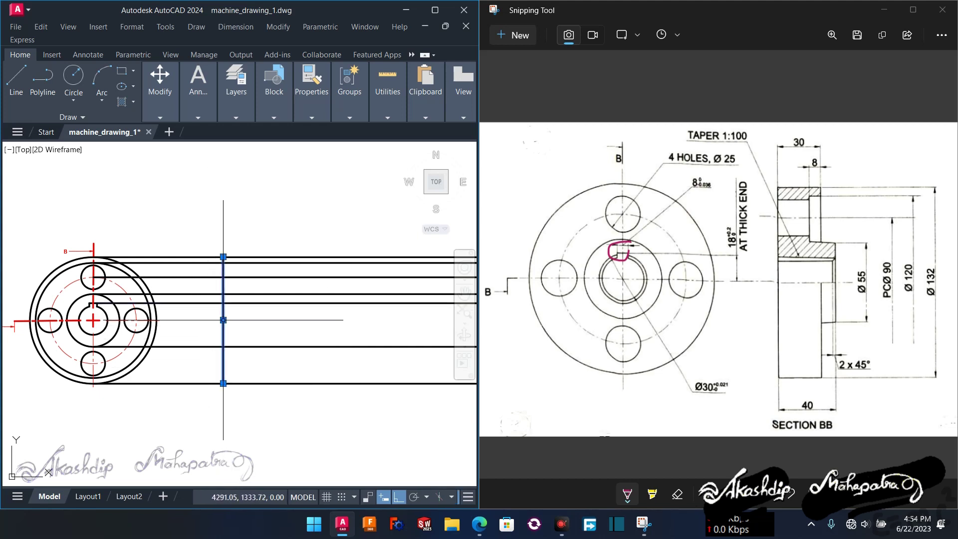
# Offset the vertical line 40 units to the right
pyautogui.click(817, 398)
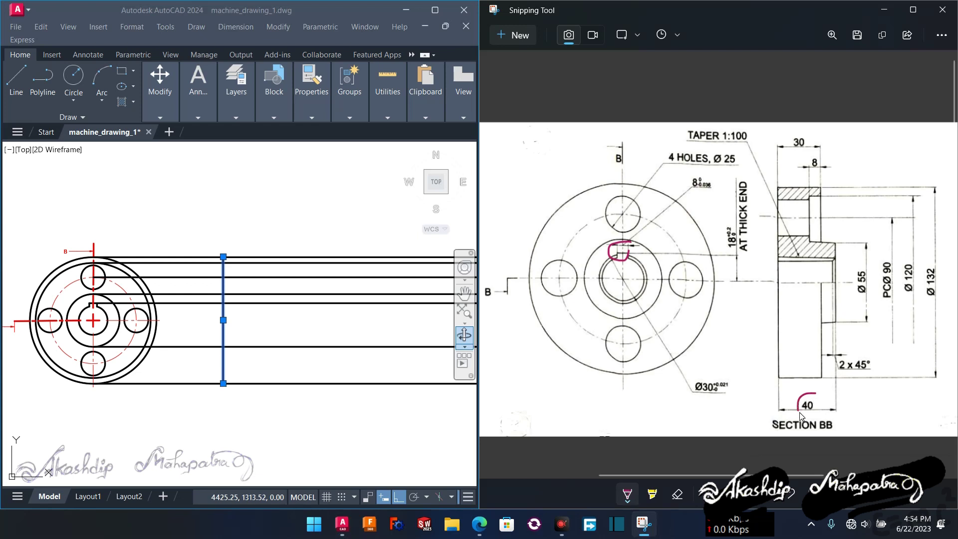
pyautogui.click(241, 323)
pyautogui.press('Return')
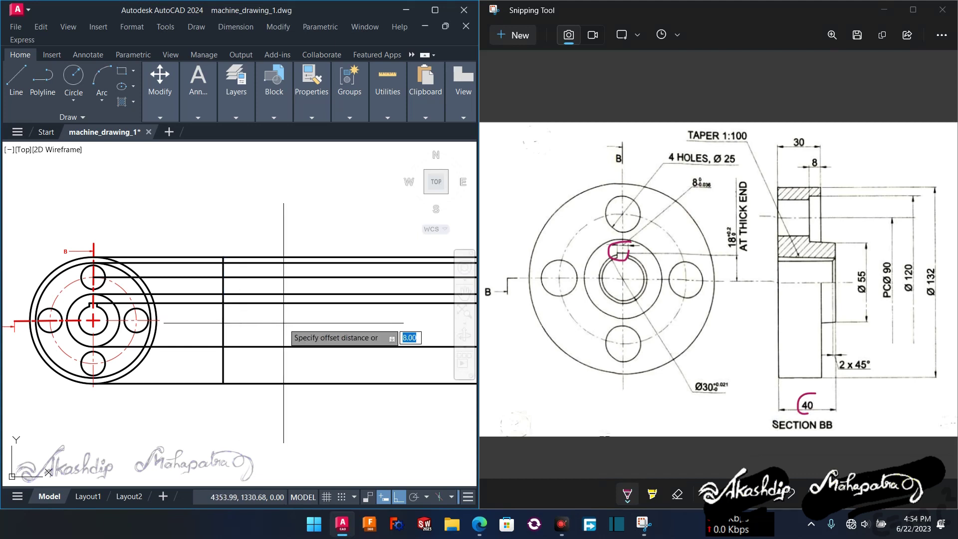
pyautogui.press('Return')
pyautogui.click(223, 323)
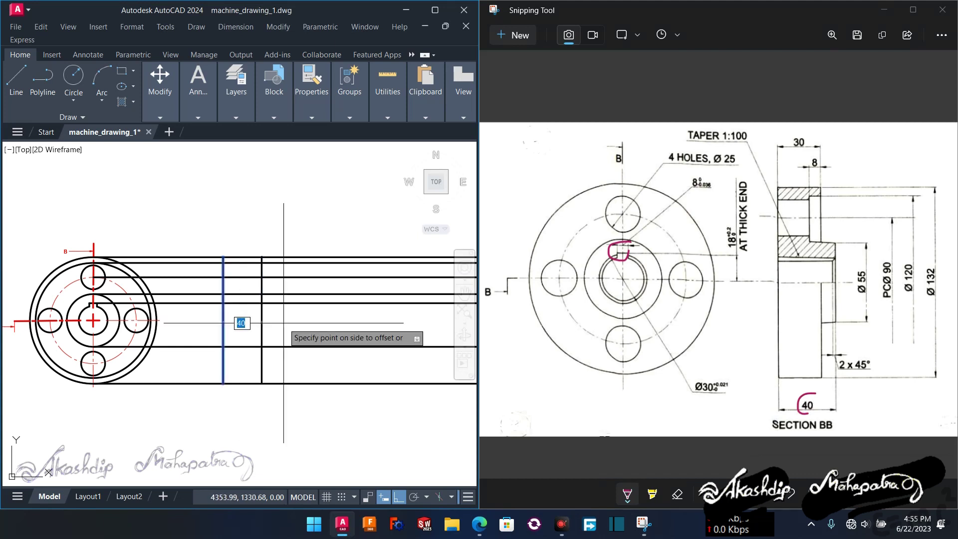
pyautogui.click(283, 323)
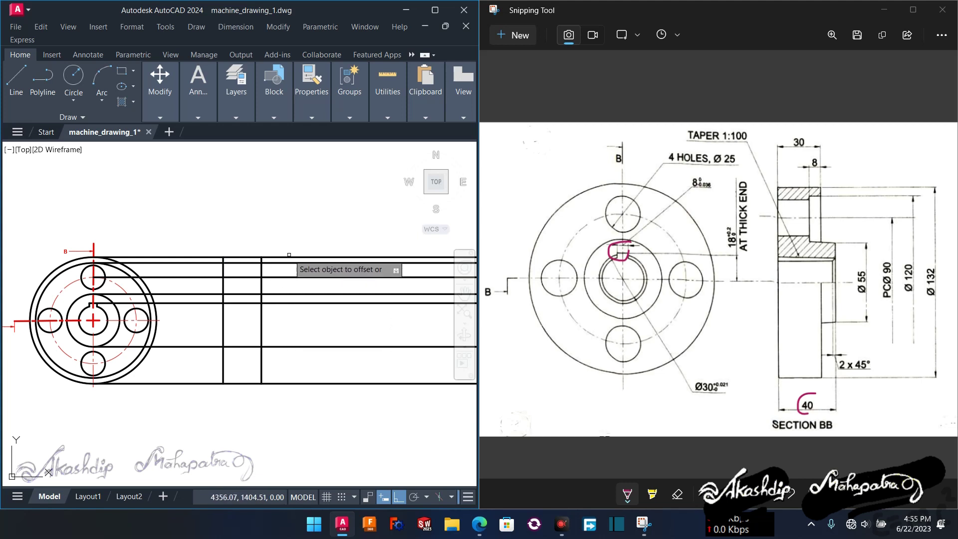
pyautogui.press('Escape')
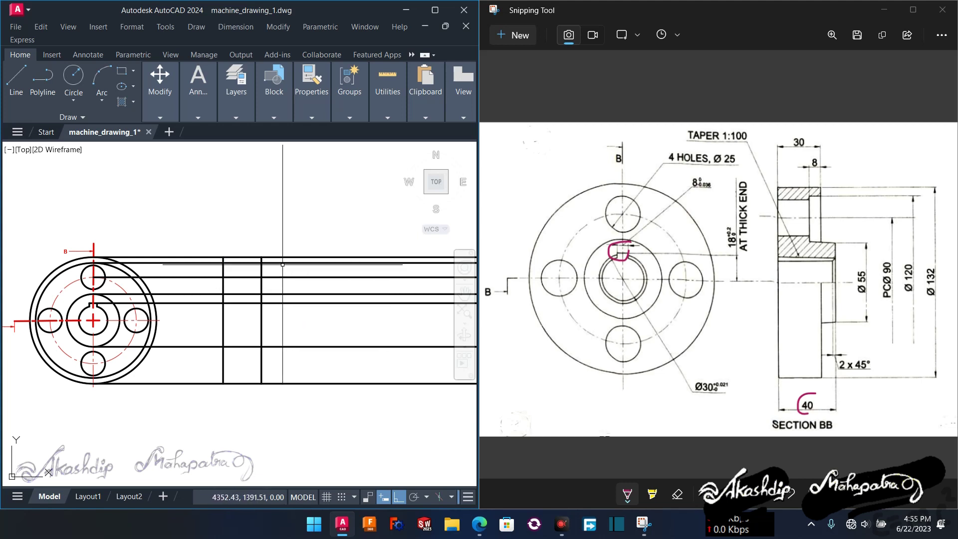
# Trim the horizontal projection lines back to the new right edge
pyautogui.write('tr')
pyautogui.press('Return')
pyautogui.click(289, 243)
pyautogui.click(302, 397)
pyautogui.press('Return')
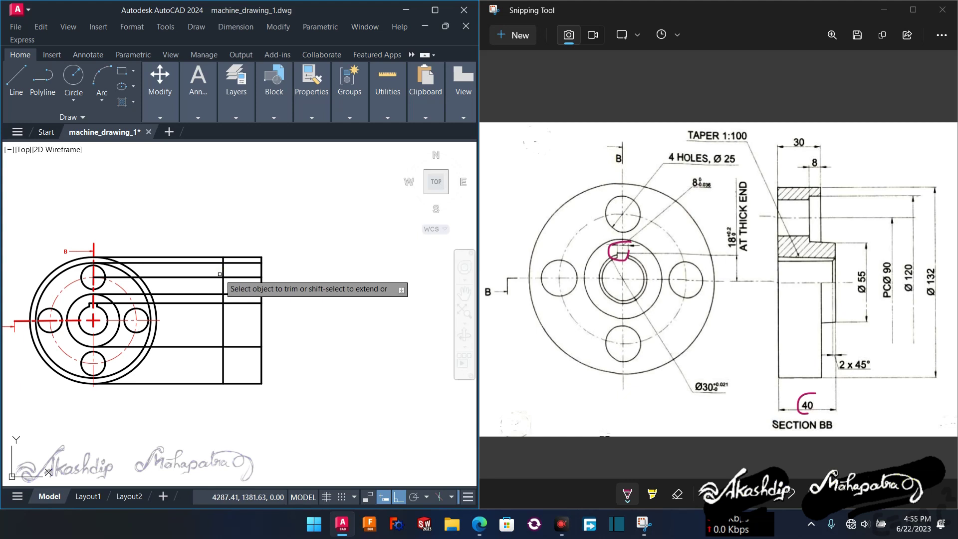
pyautogui.press('Escape')
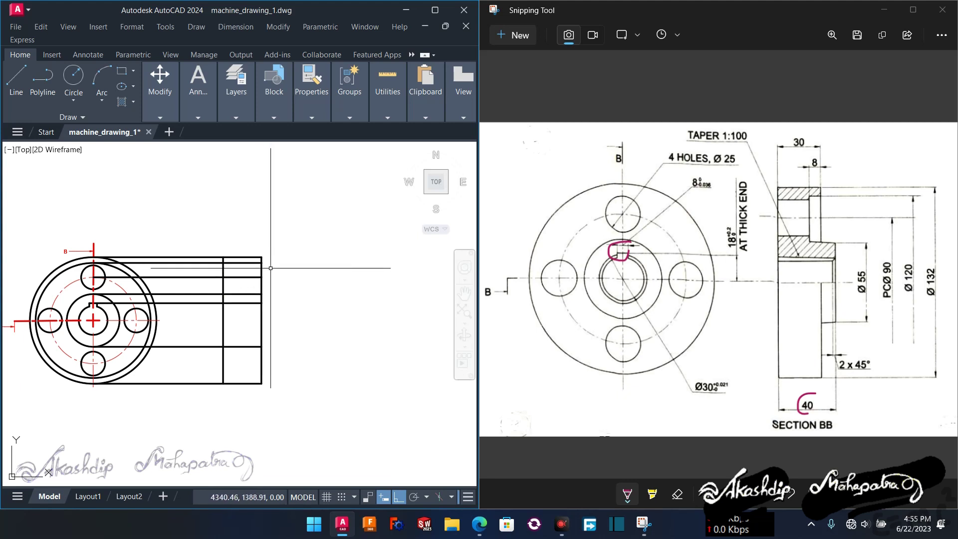
pyautogui.scroll(1, 275, 269)
pyautogui.scroll(1, 309, 272)
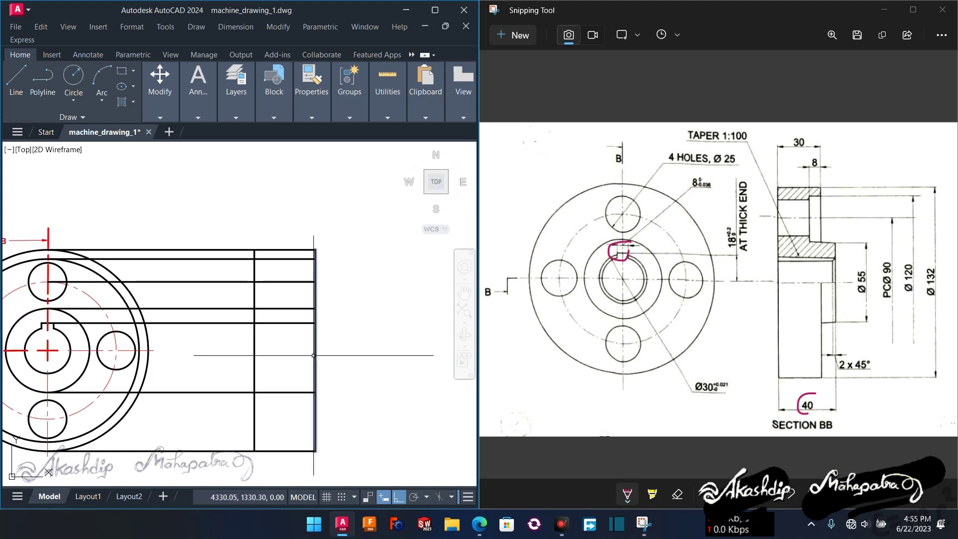
# Offset the left section edge 30 to the right and a vertical line 8 to the left
pyautogui.click(255, 355)
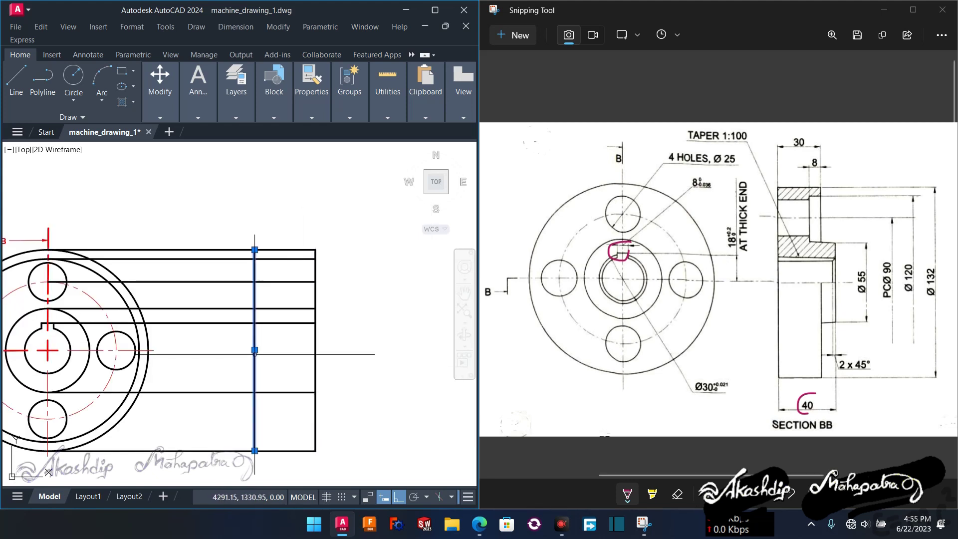
pyautogui.write('of')
pyautogui.press('Return')
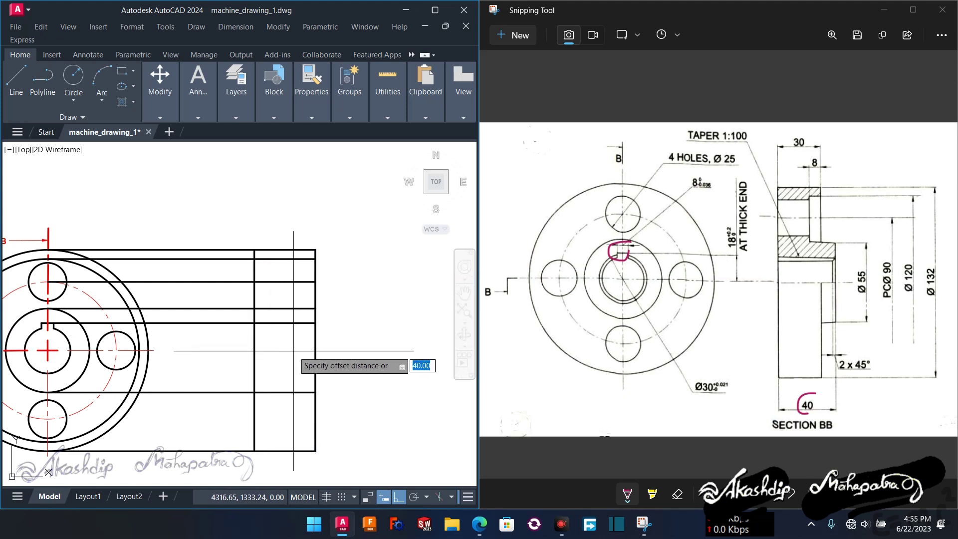
pyautogui.press('Return')
pyautogui.click(293, 350)
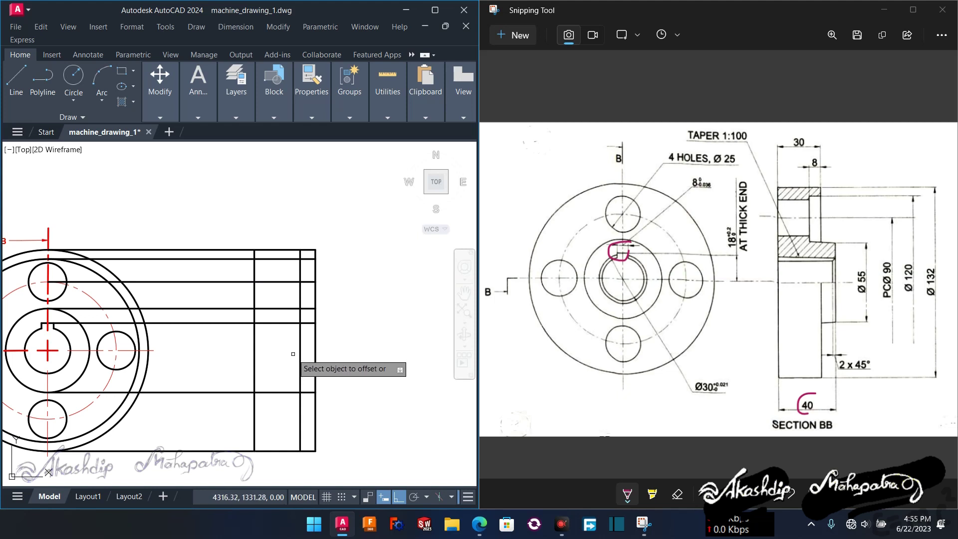
pyautogui.click(300, 355)
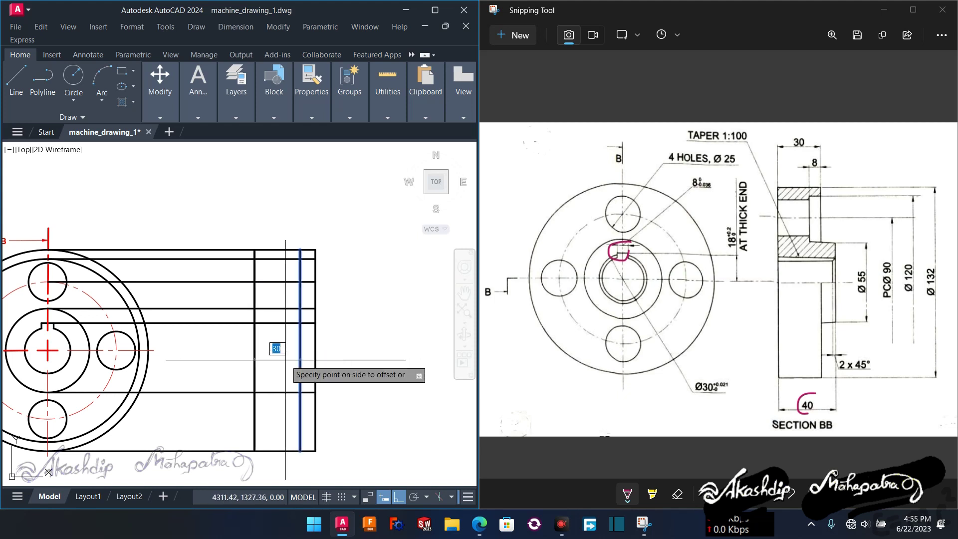
pyautogui.press('Return')
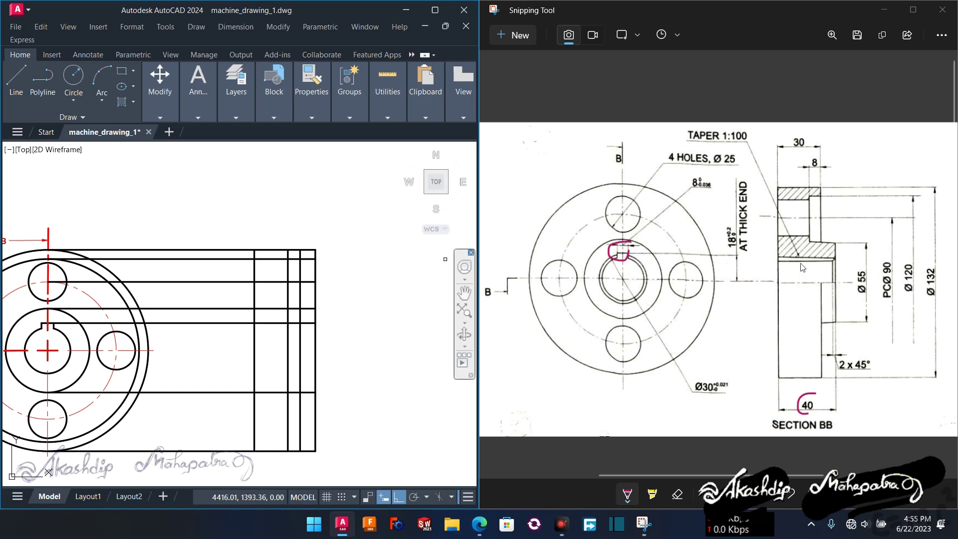
# Offset a horizontal line just below itself and copy the right vertical edge beside it
pyautogui.click(275, 323)
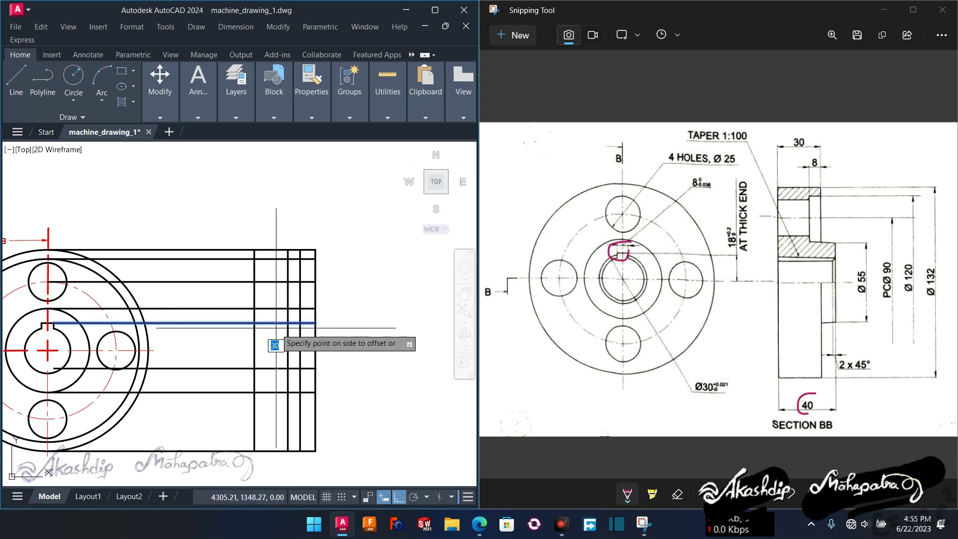
pyautogui.press('Return')
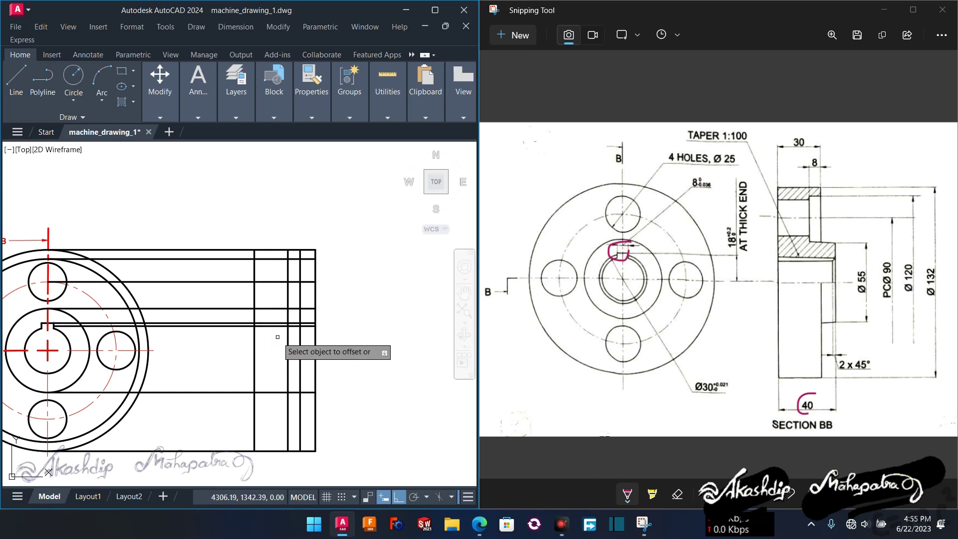
pyautogui.click(315, 357)
pyautogui.click(312, 356)
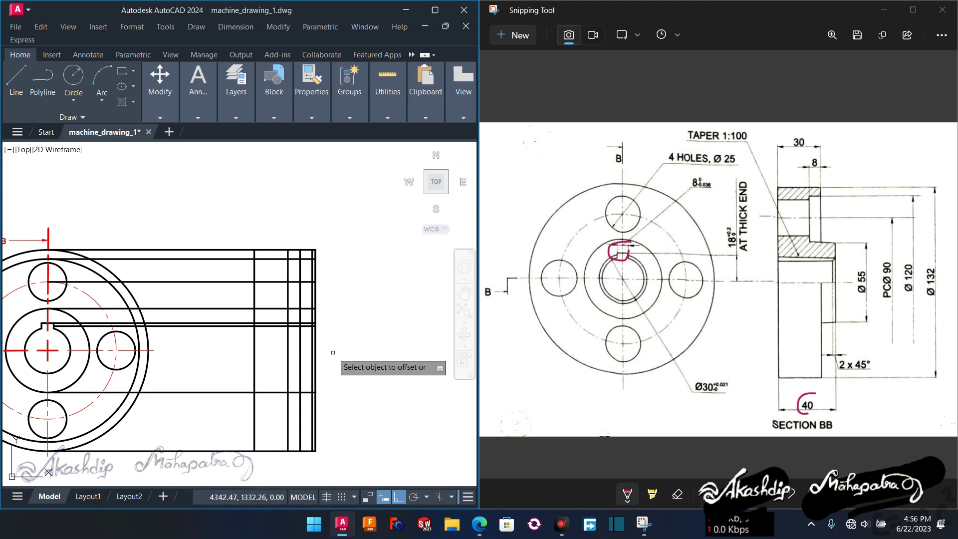
pyautogui.press('Escape')
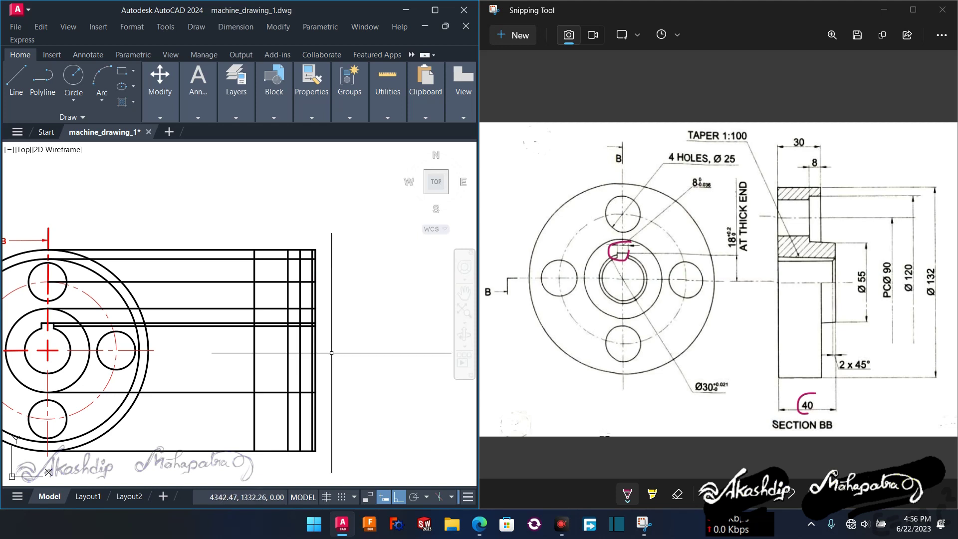
pyautogui.moveTo(320, 354); pyautogui.dragTo(360, 358, button='middle')
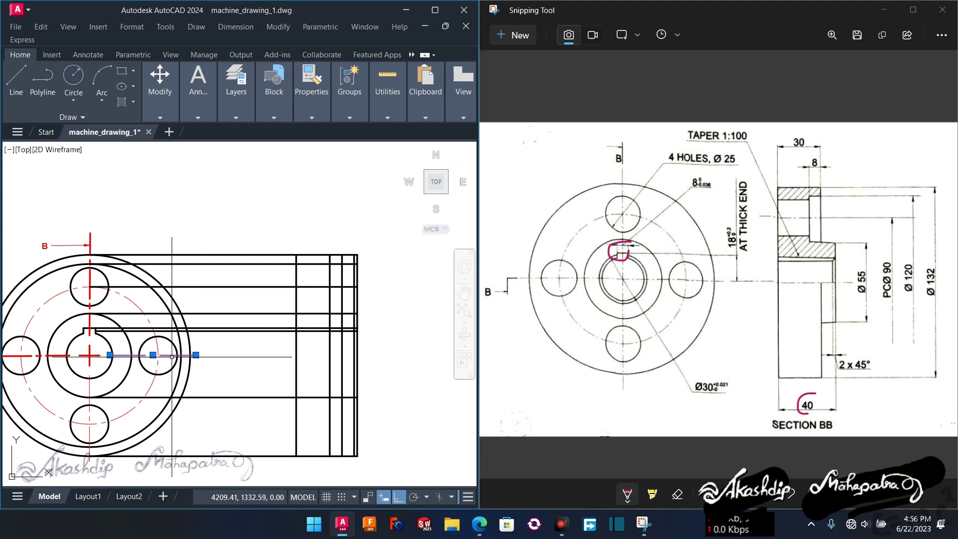
# Extend the centre line across the section BB view
pyautogui.click(195, 355)
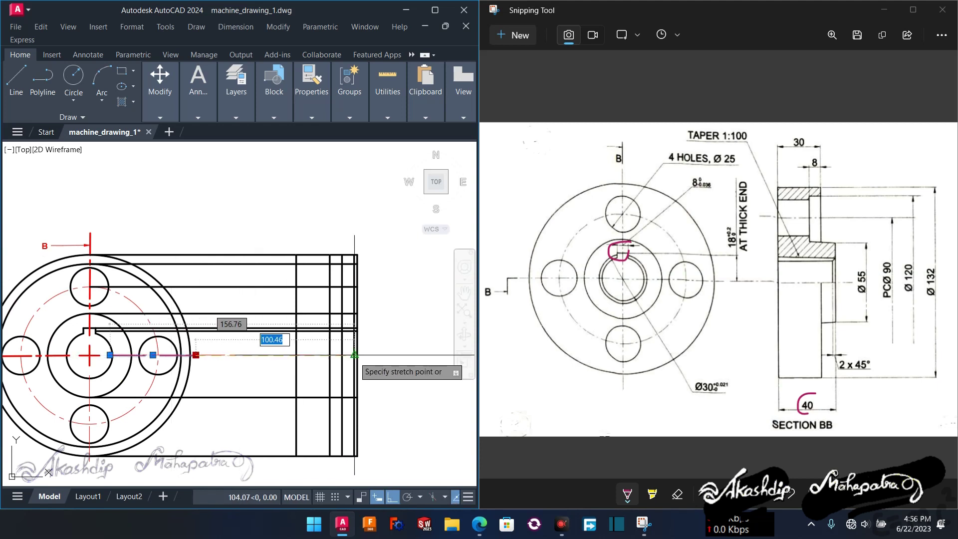
pyautogui.click(365, 355)
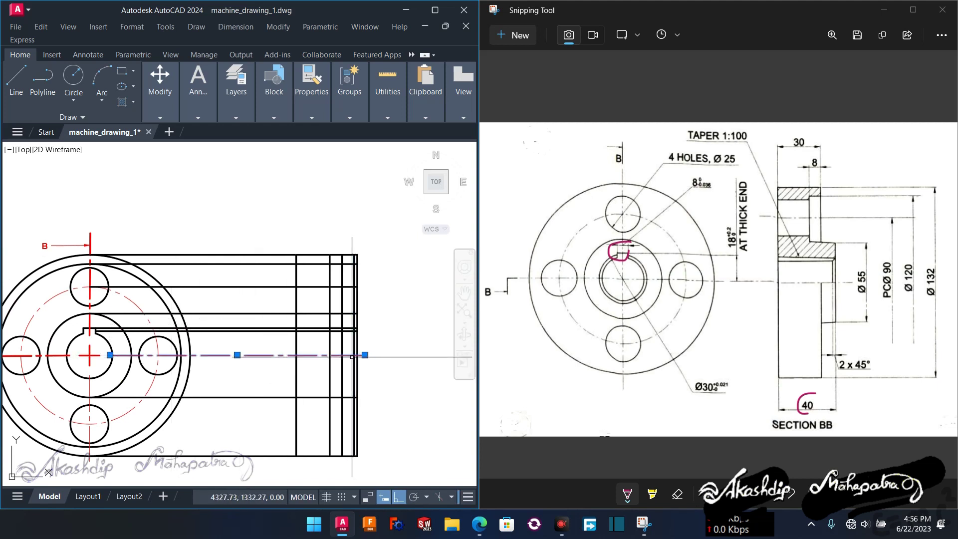
pyautogui.scroll(1, 352, 356)
pyautogui.scroll(1, 315, 354)
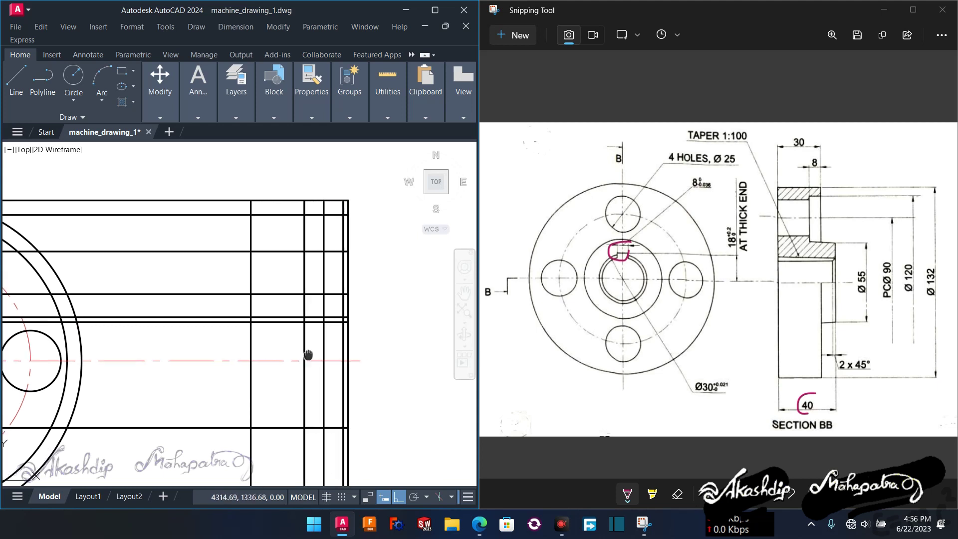
pyautogui.write('TR')
# Trim away two segments of the section's inner right edge
pyautogui.press('Return')
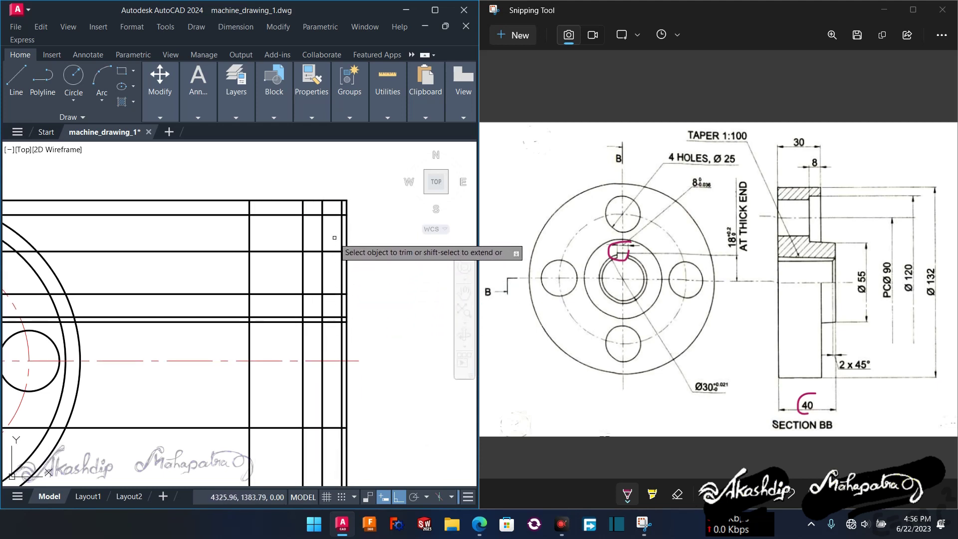
pyautogui.scroll(-1, 335, 236)
pyautogui.scroll(2, 335, 236)
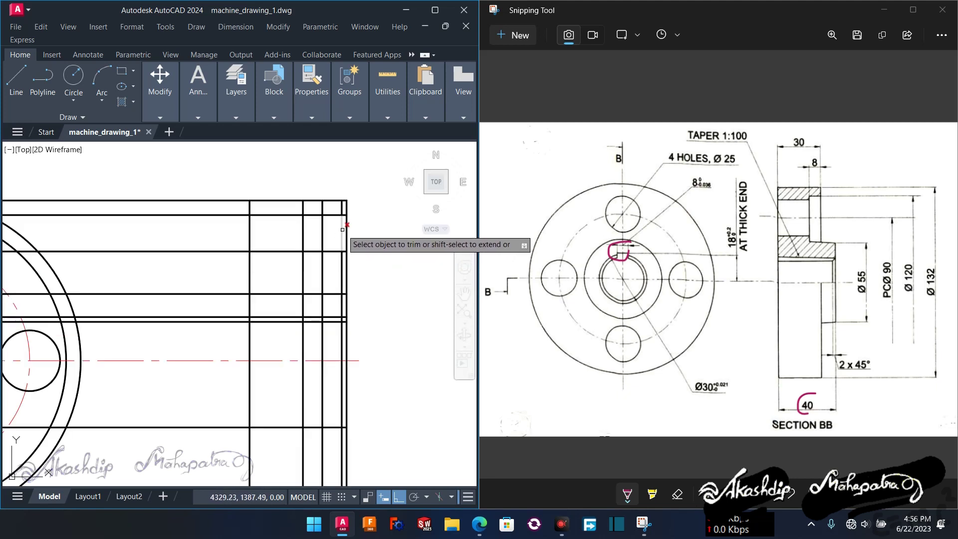
pyautogui.click(343, 266)
pyautogui.click(342, 306)
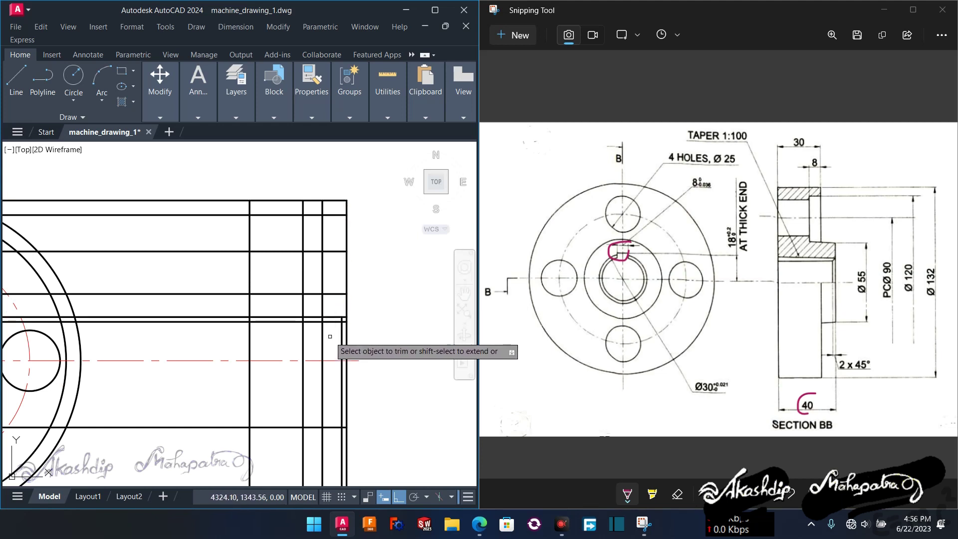
pyautogui.moveTo(330, 337); pyautogui.dragTo(324, 301, button='middle')
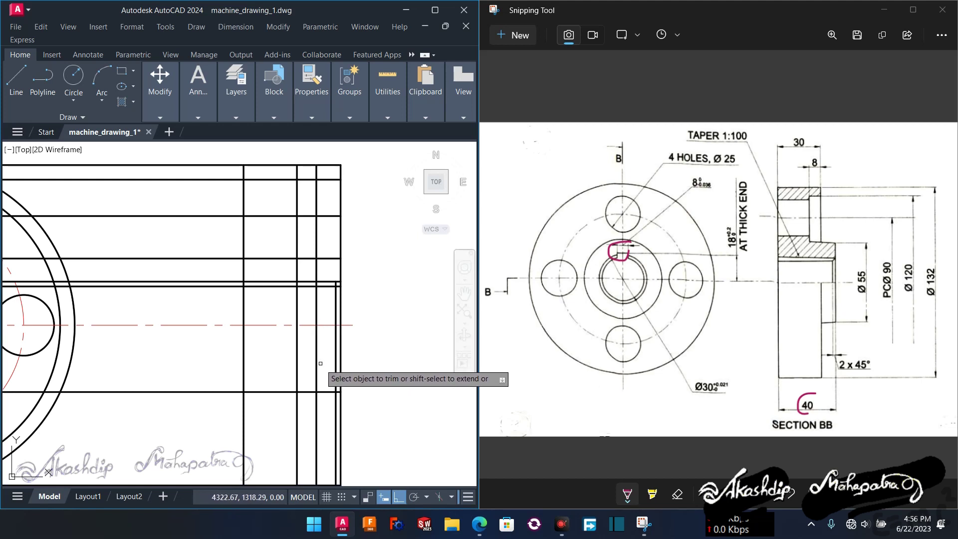
pyautogui.moveTo(320, 364); pyautogui.dragTo(321, 312, button='middle')
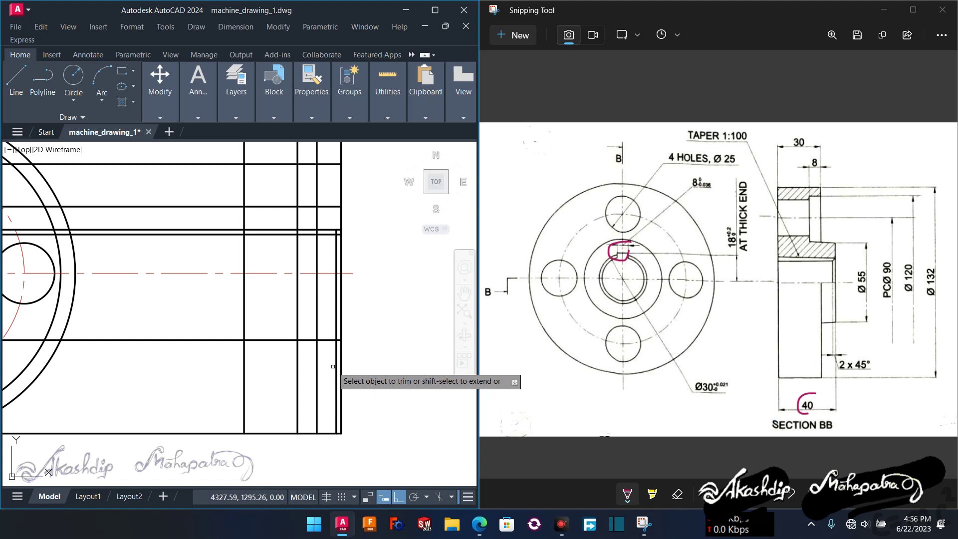
pyautogui.scroll(-2, 334, 365)
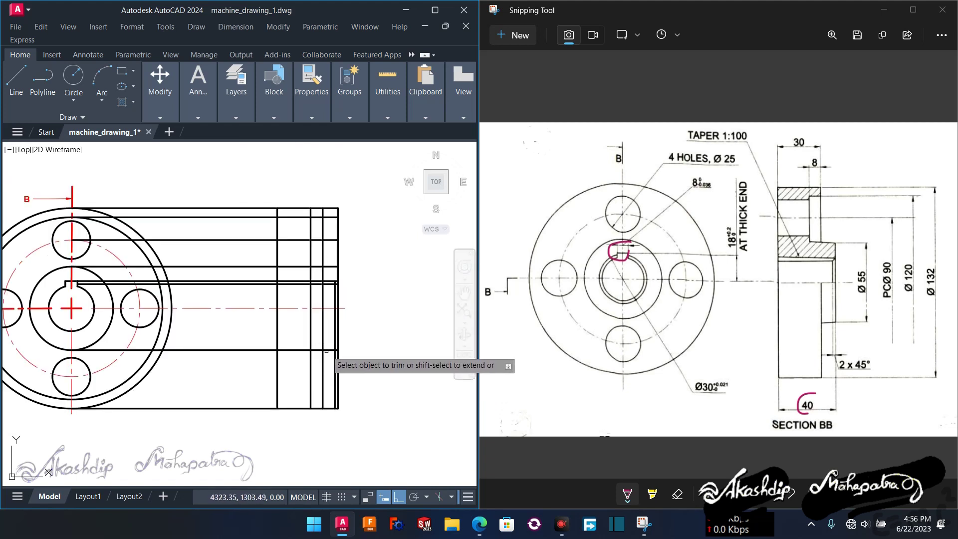
# Fence-trim with Ortho on, removing the bottom line's overhanging right end
pyautogui.click(331, 353)
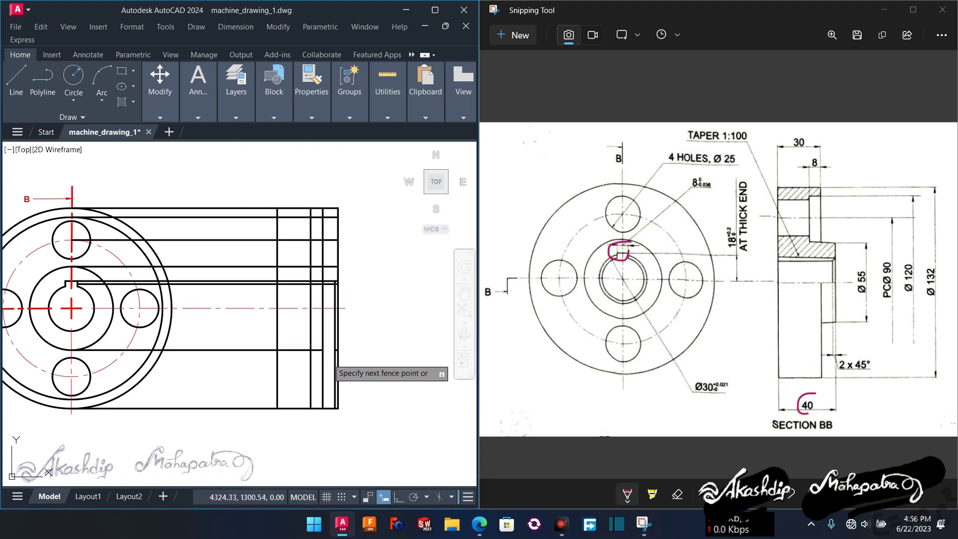
pyautogui.press('F8')
pyautogui.press('Return')
pyautogui.scroll(1, 329, 358)
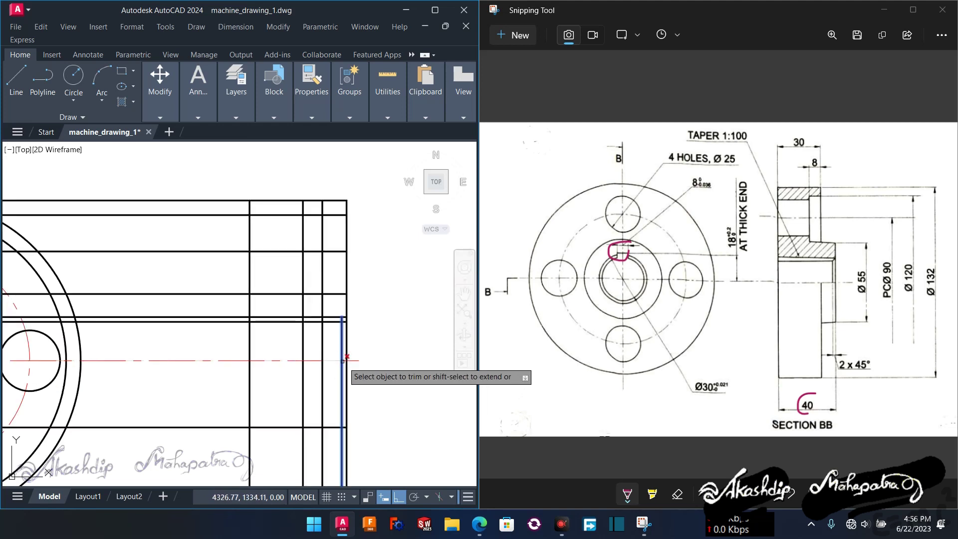
pyautogui.scroll(1, 333, 367)
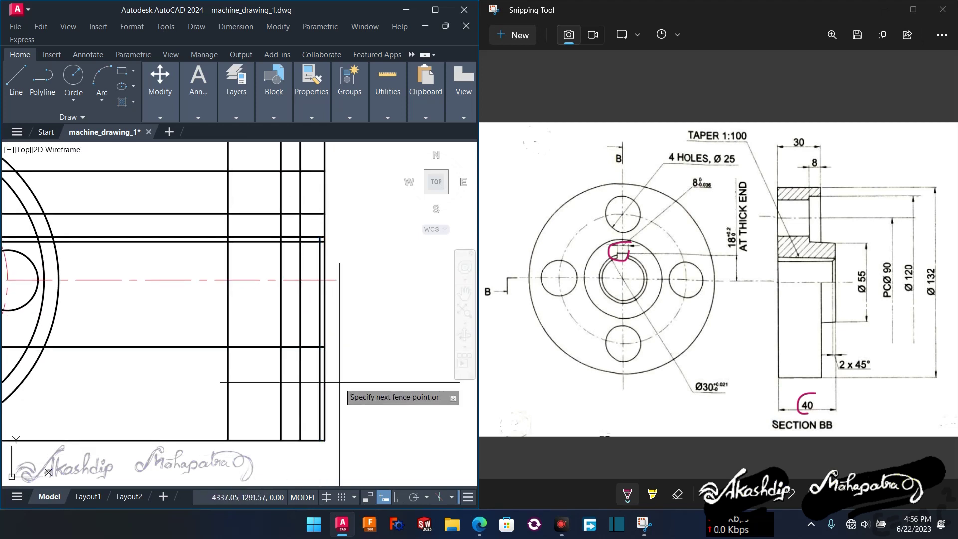
pyautogui.click(316, 385)
pyautogui.click(313, 452)
pyautogui.press('Return')
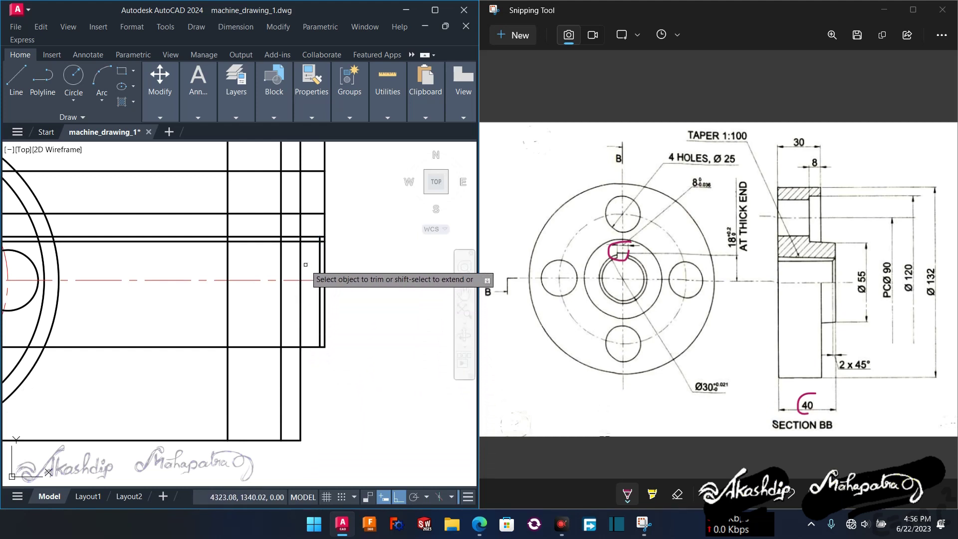
# Trim the vertical lines above and below the centreline and the short verticals between horizontals
pyautogui.moveTo(305, 264); pyautogui.dragTo(272, 260)
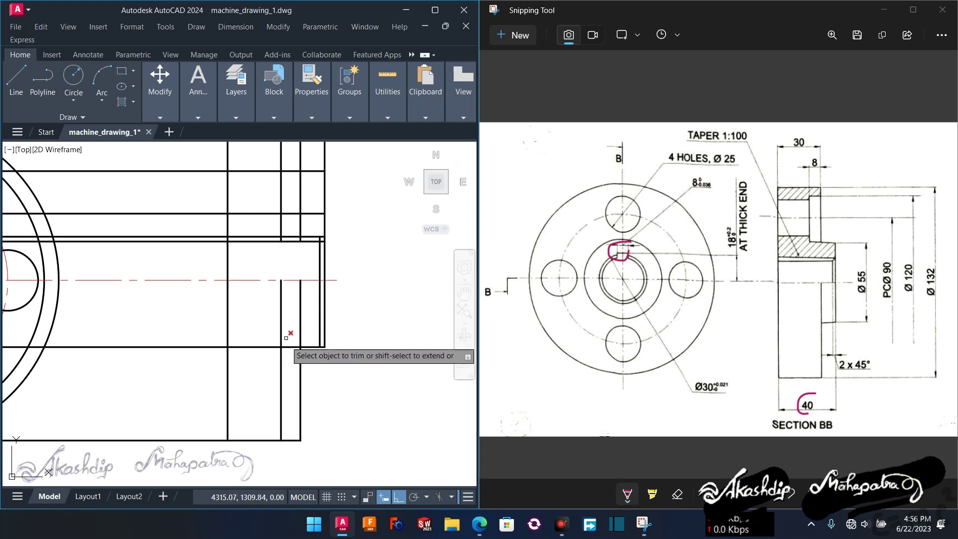
pyautogui.click(282, 320)
pyautogui.moveTo(286, 377); pyautogui.dragTo(270, 377)
pyautogui.moveTo(275, 378); pyautogui.dragTo(287, 434, button='middle')
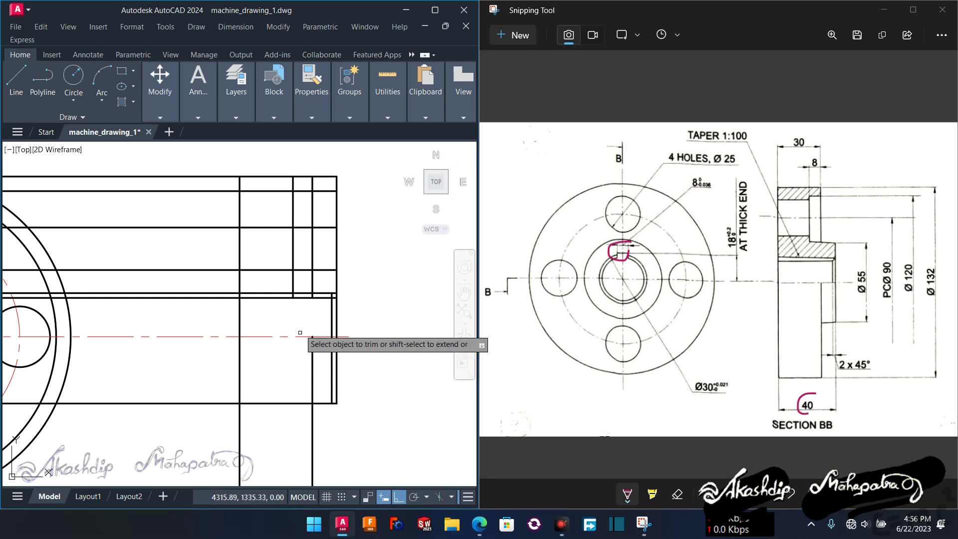
pyautogui.moveTo(300, 332); pyautogui.dragTo(304, 367, button='middle')
pyautogui.scroll(3, 312, 333)
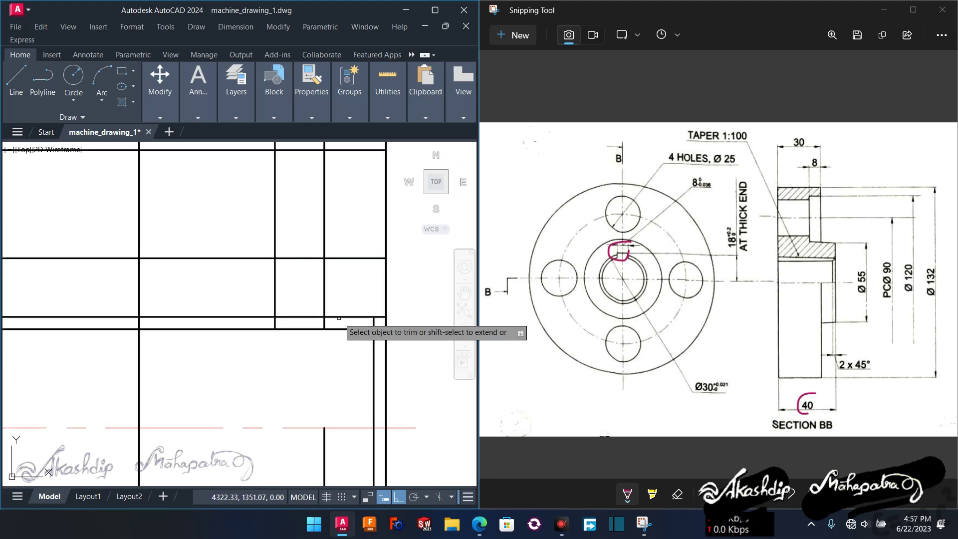
pyautogui.moveTo(339, 320); pyautogui.dragTo(266, 323)
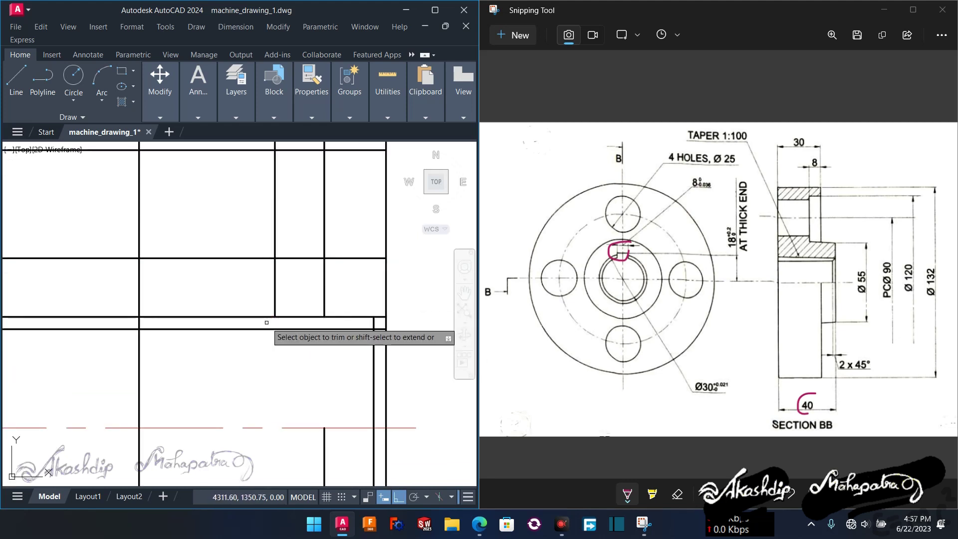
pyautogui.scroll(-2, 267, 322)
pyautogui.scroll(-2, 329, 291)
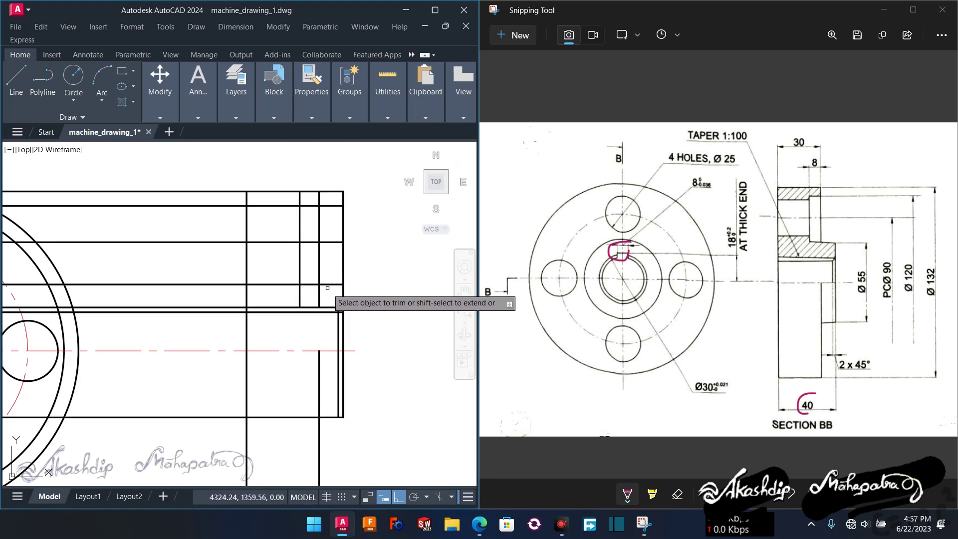
# Trim the upper crossed lines, top-right short segments and the leftover horizontal over the front view
pyautogui.click(315, 271)
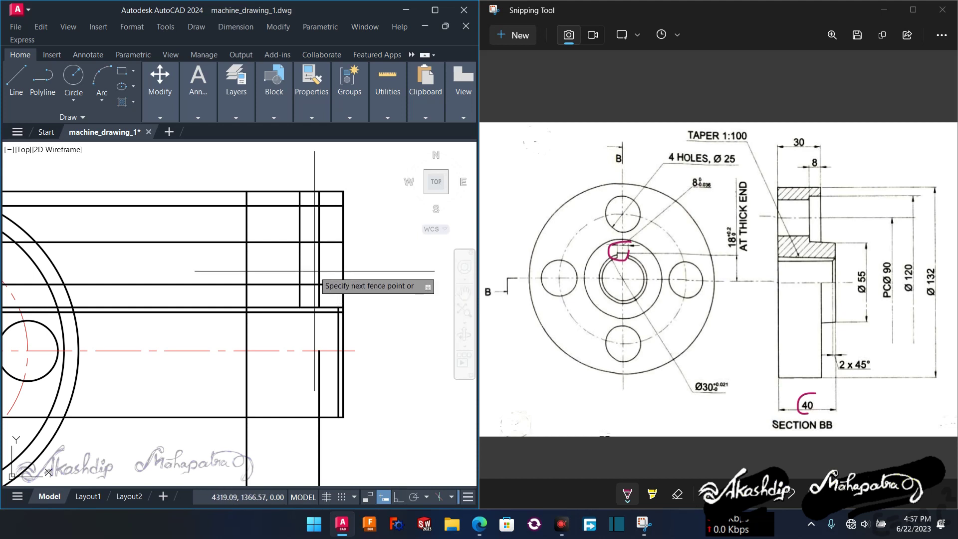
pyautogui.click(353, 283)
pyautogui.press('Return')
pyautogui.click(344, 227)
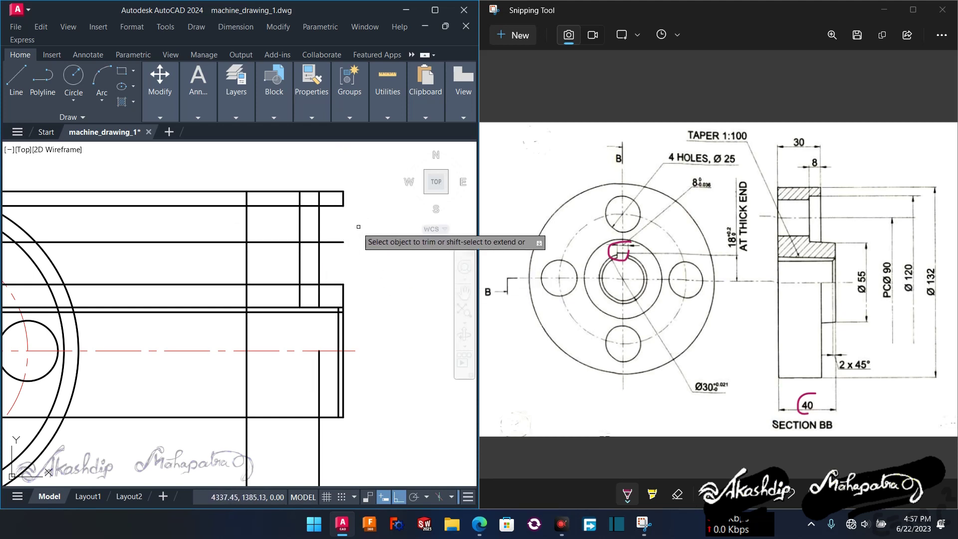
pyautogui.click(333, 242)
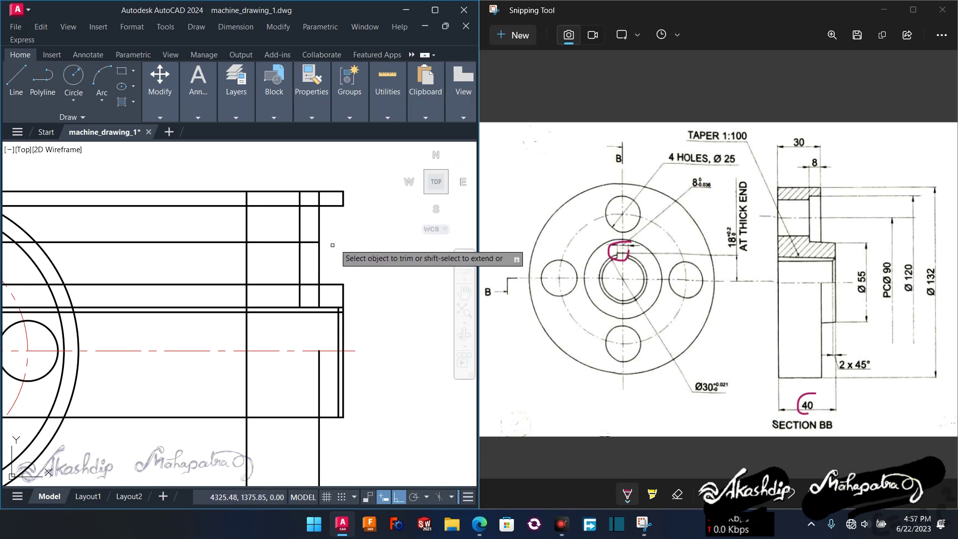
pyautogui.click(215, 242)
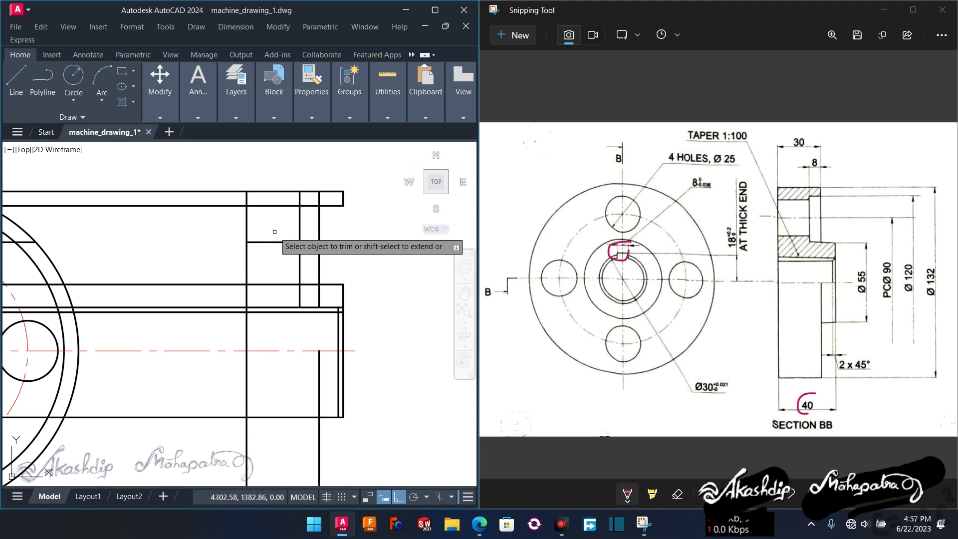
pyautogui.scroll(-2, 244, 243)
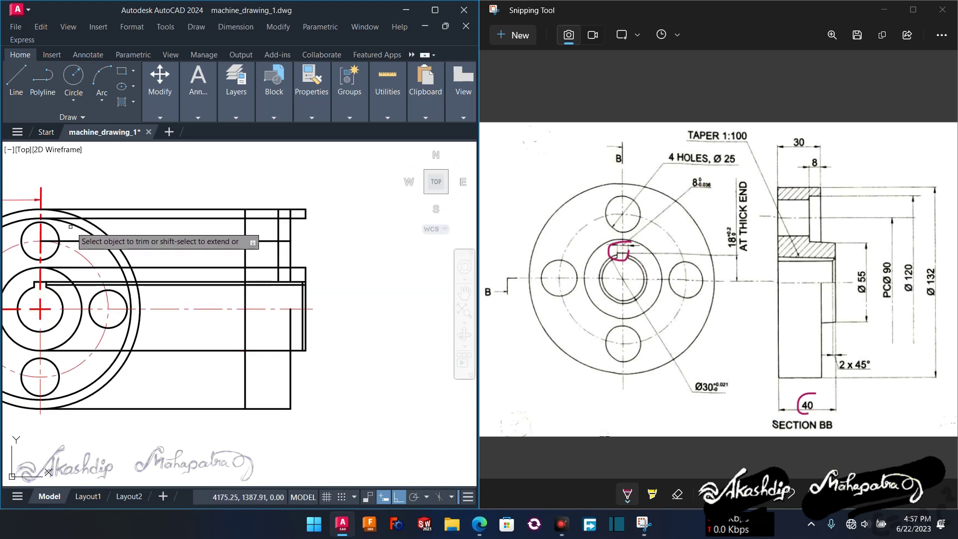
pyautogui.moveTo(70, 227); pyautogui.dragTo(106, 230, button='middle')
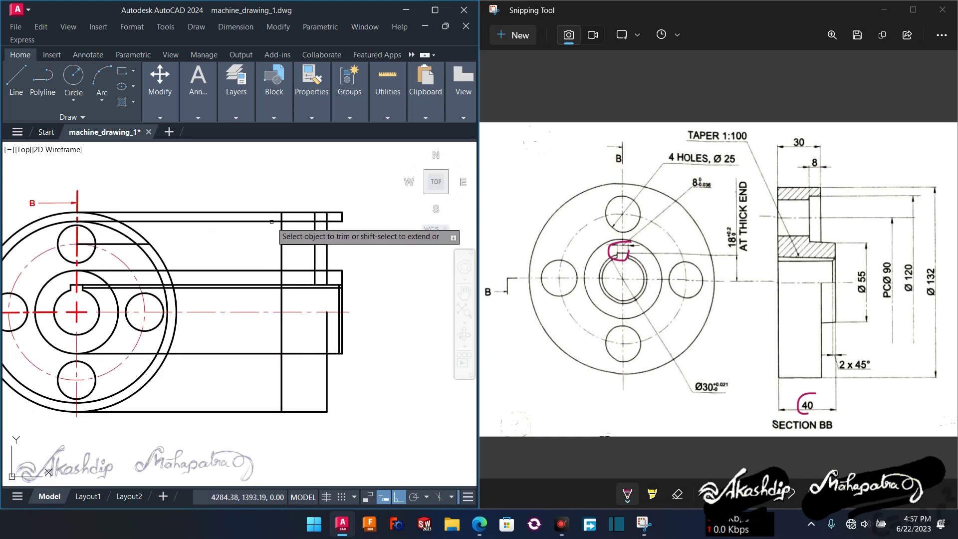
pyautogui.click(289, 221)
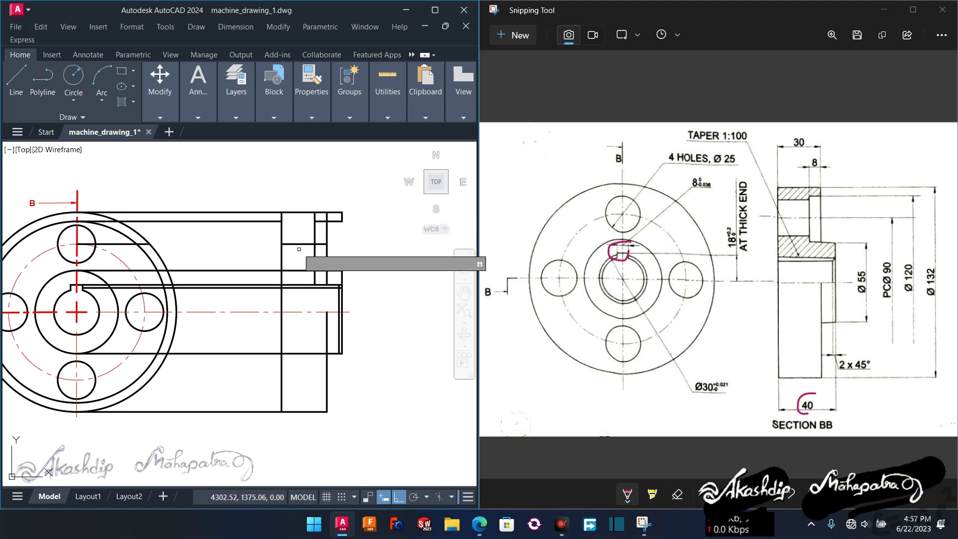
# Cast a ray from the upper bolt hole's top quadrant horizontally into section BB
pyautogui.press('Escape')
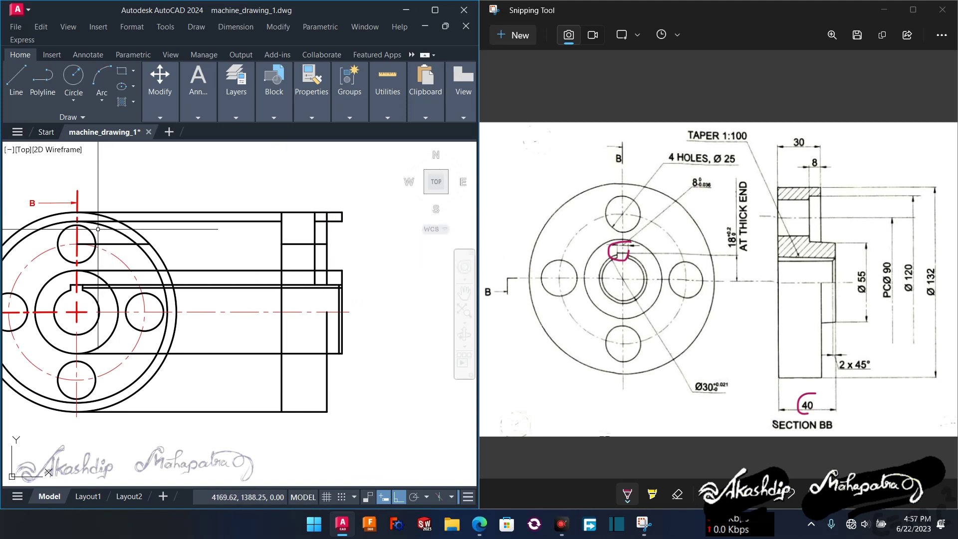
pyautogui.write('Ray')
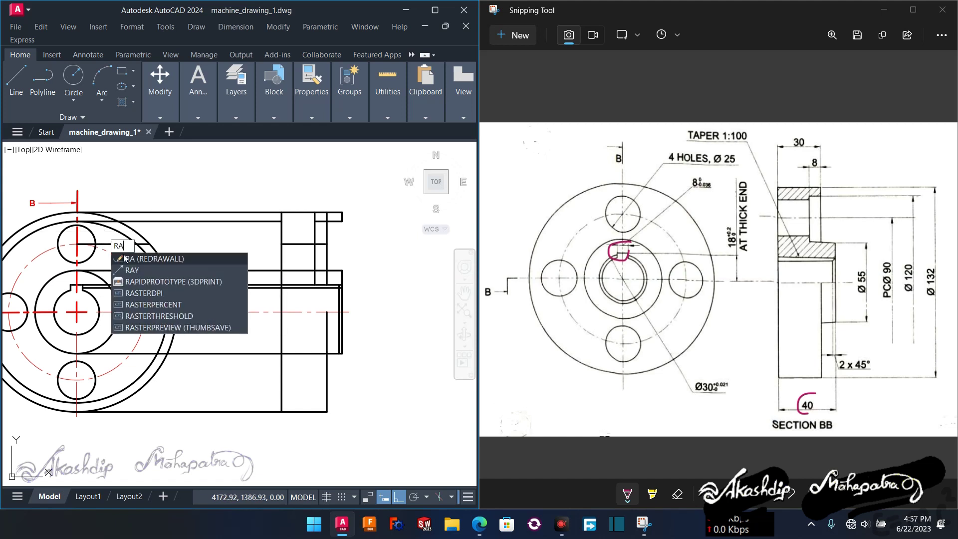
pyautogui.press('Return')
pyautogui.scroll(2, 79, 230)
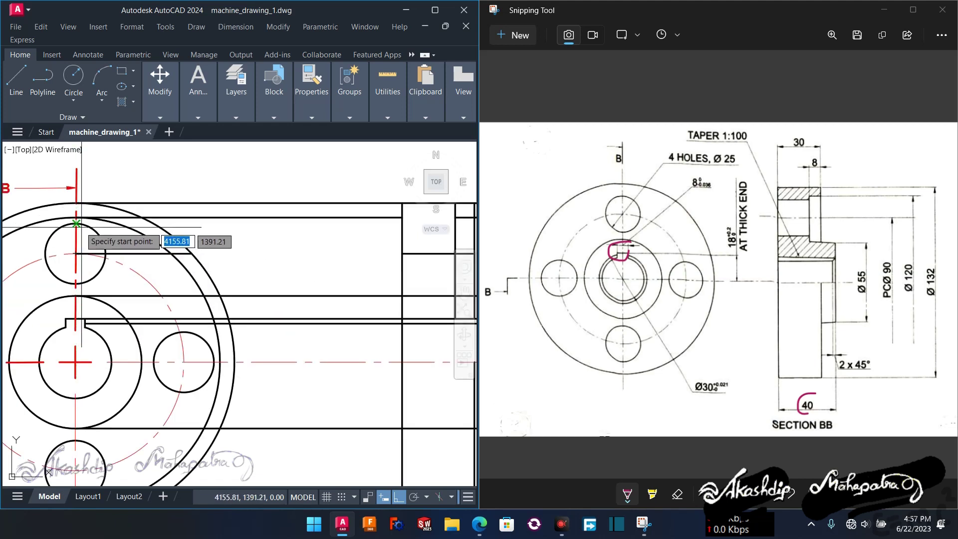
pyautogui.scroll(2, 78, 225)
pyautogui.scroll(-2, 69, 215)
pyautogui.scroll(-2, 74, 220)
pyautogui.click(109, 220)
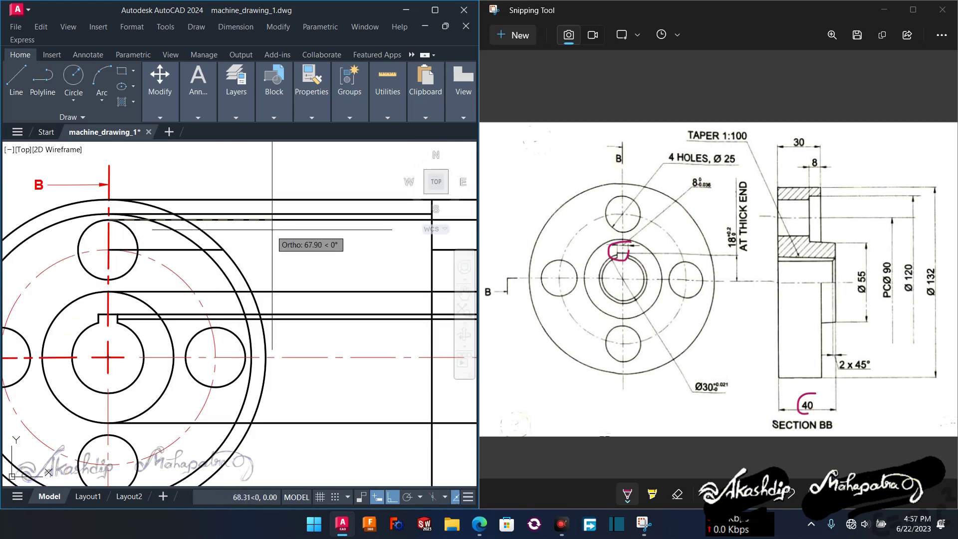
pyautogui.moveTo(277, 233); pyautogui.dragTo(139, 264, button='middle')
pyautogui.click(250, 270)
pyautogui.press('Return')
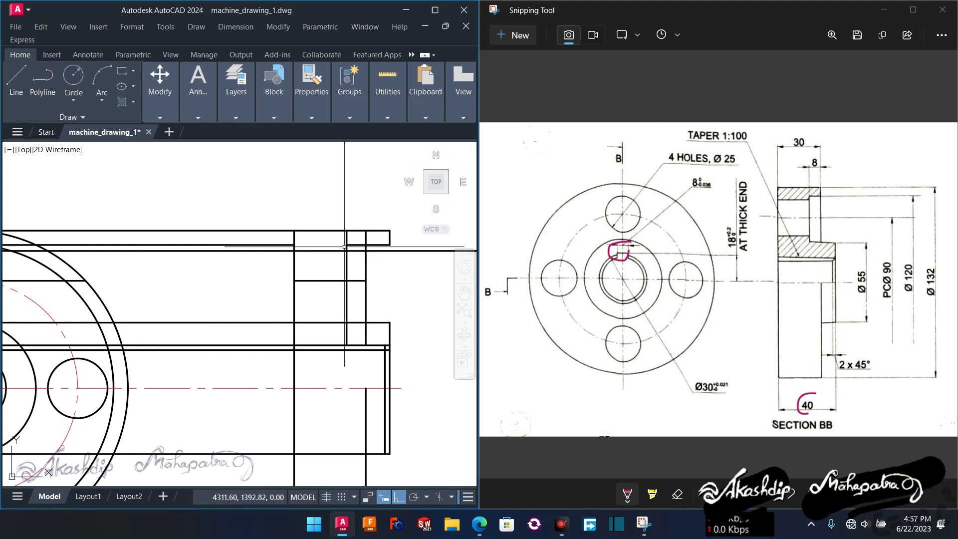
# Start TRIM and pan to bring section marker B, the holes and section rectangles into view
pyautogui.scroll(2, 345, 246)
pyautogui.write('tr')
pyautogui.press('Return')
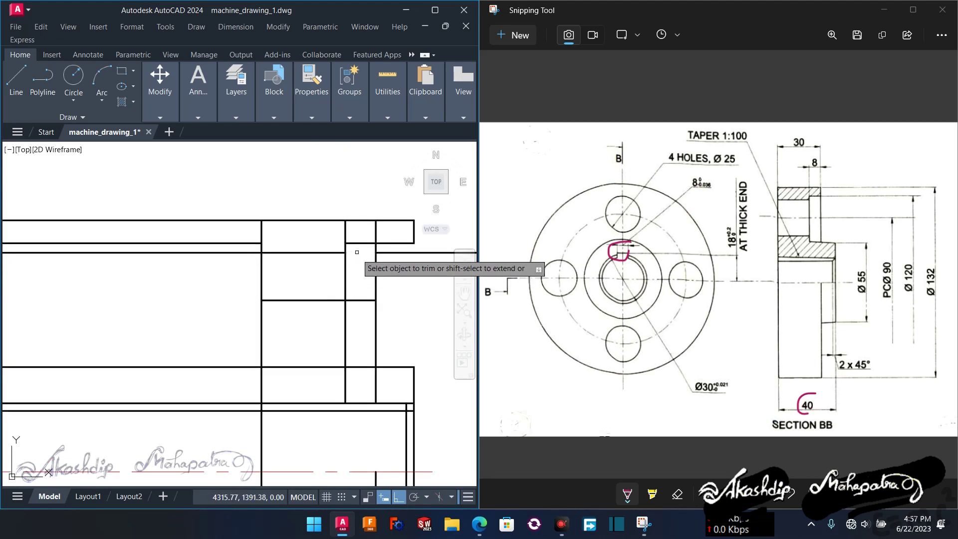
pyautogui.scroll(-3, 391, 282)
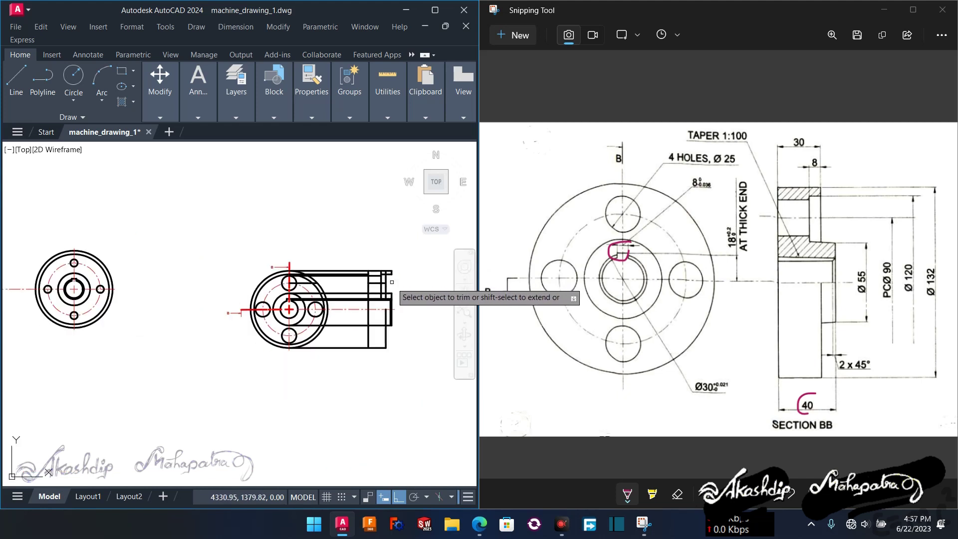
pyautogui.scroll(6, 392, 282)
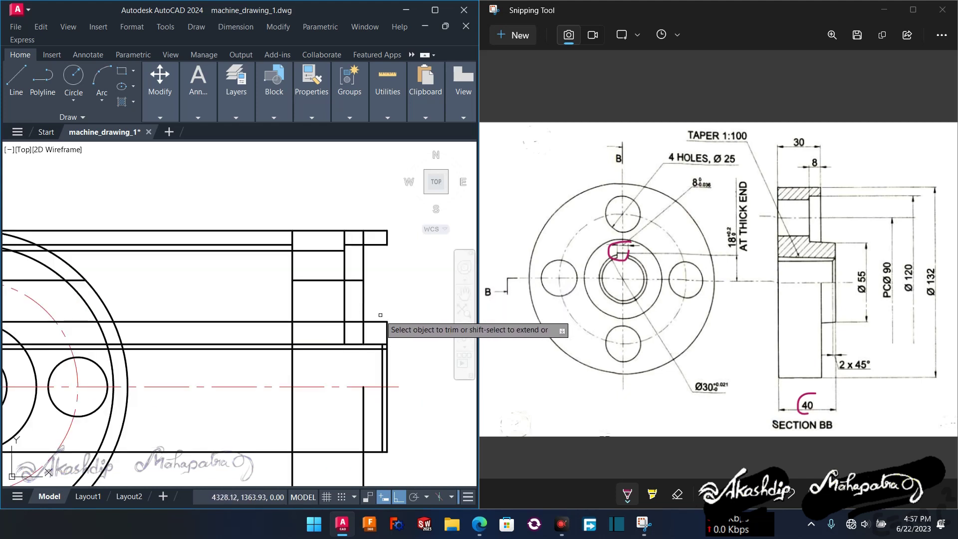
pyautogui.moveTo(380, 315); pyautogui.dragTo(384, 304, button='middle')
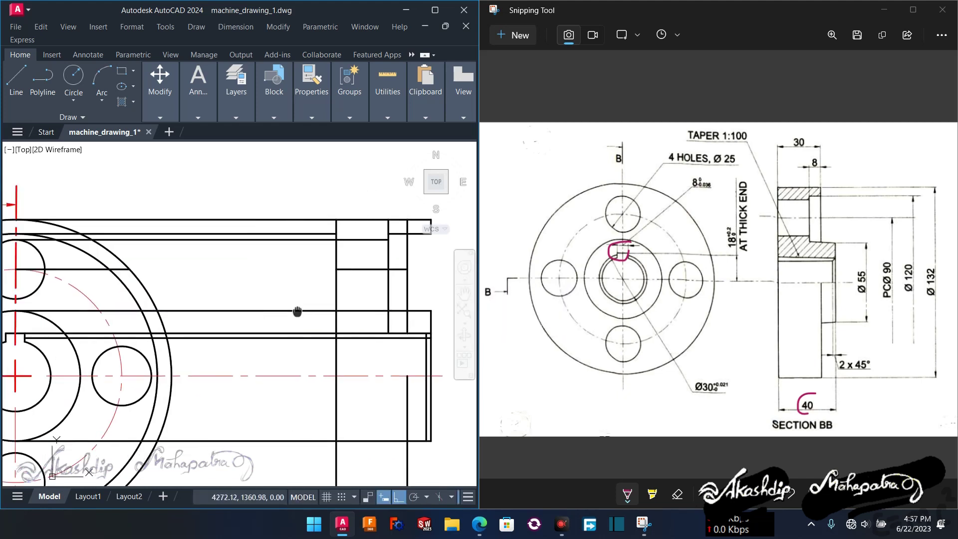
pyautogui.moveTo(257, 310); pyautogui.dragTo(388, 322, button='middle')
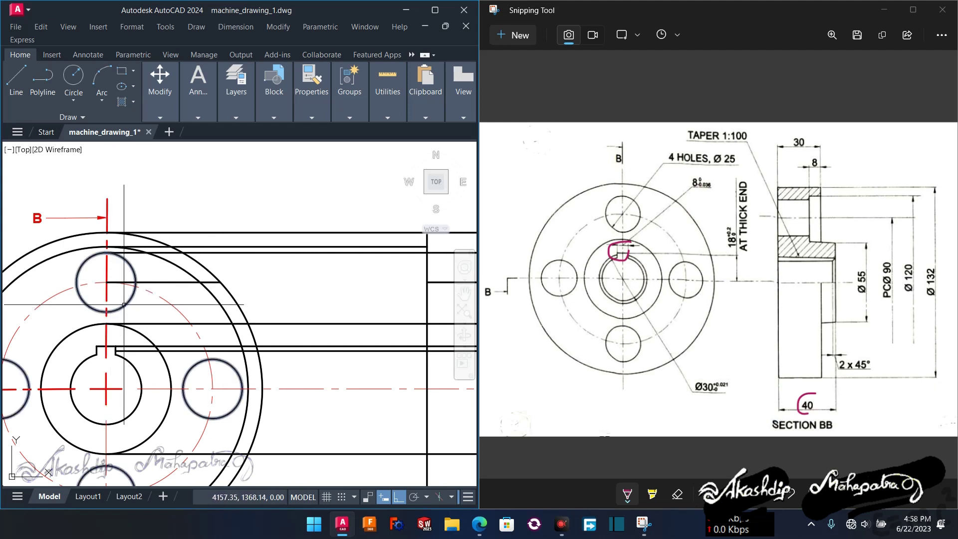
pyautogui.moveTo(452, 253); pyautogui.dragTo(292, 232, button='middle')
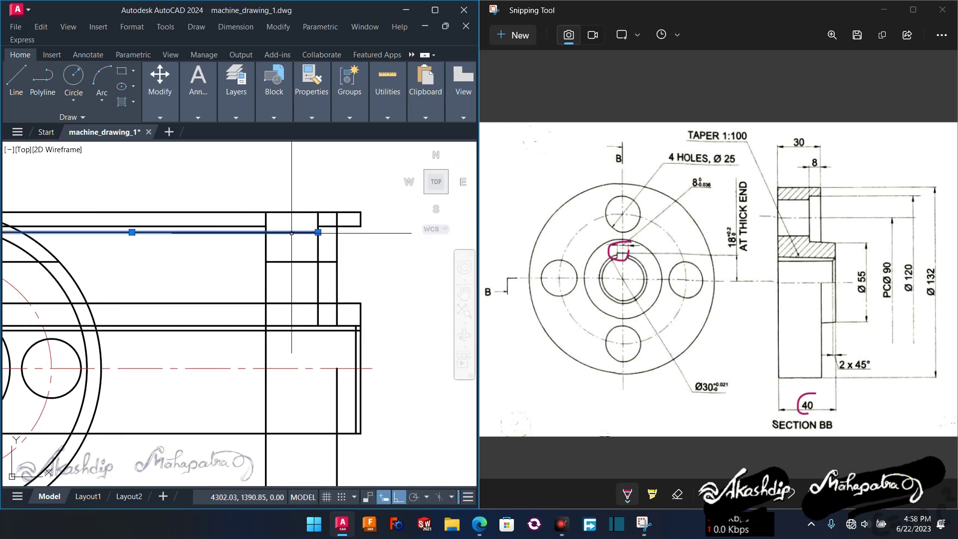
# Offset the upper bolt-hole projection ray 25 units downward
pyautogui.moveTo(222, 263); pyautogui.dragTo(262, 265, button='middle')
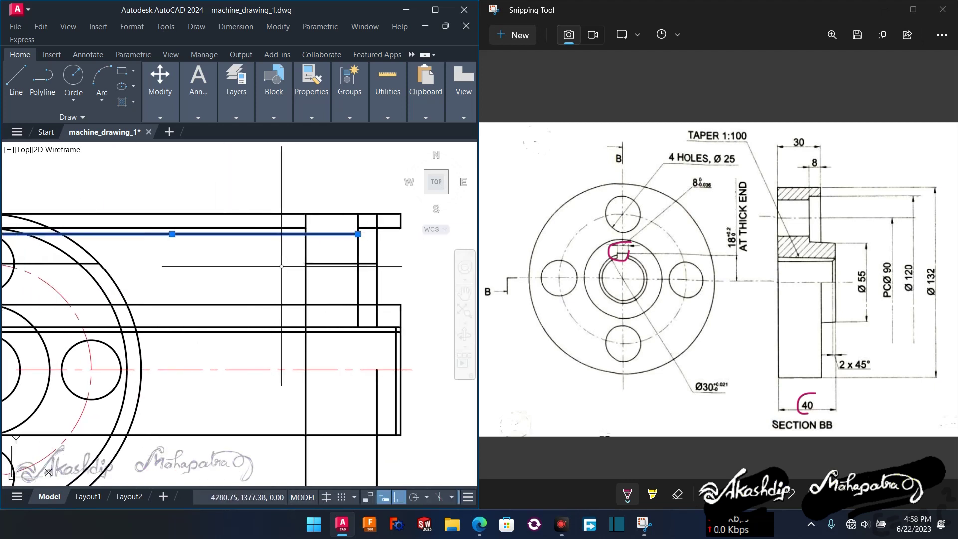
pyautogui.write('off')
pyautogui.press('Return')
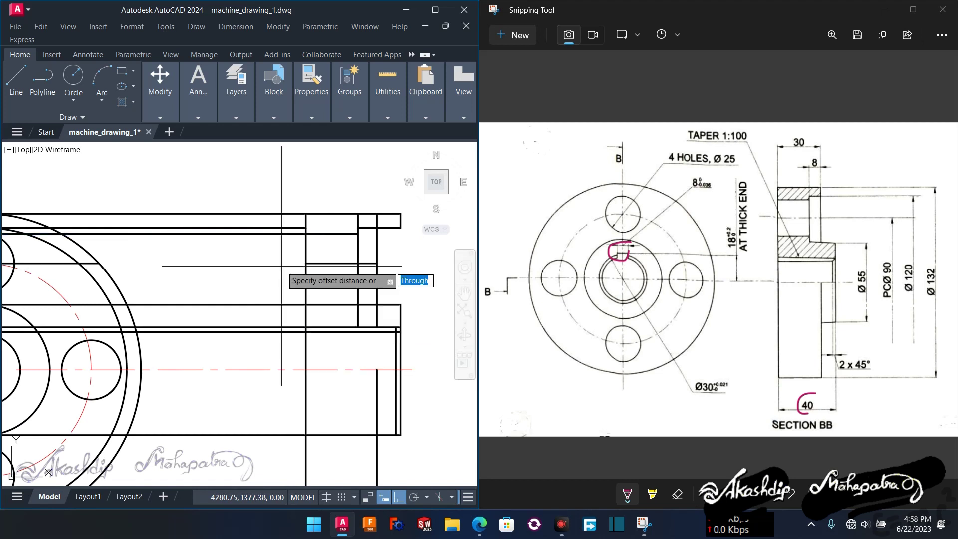
pyautogui.press('Return')
pyautogui.click(281, 234)
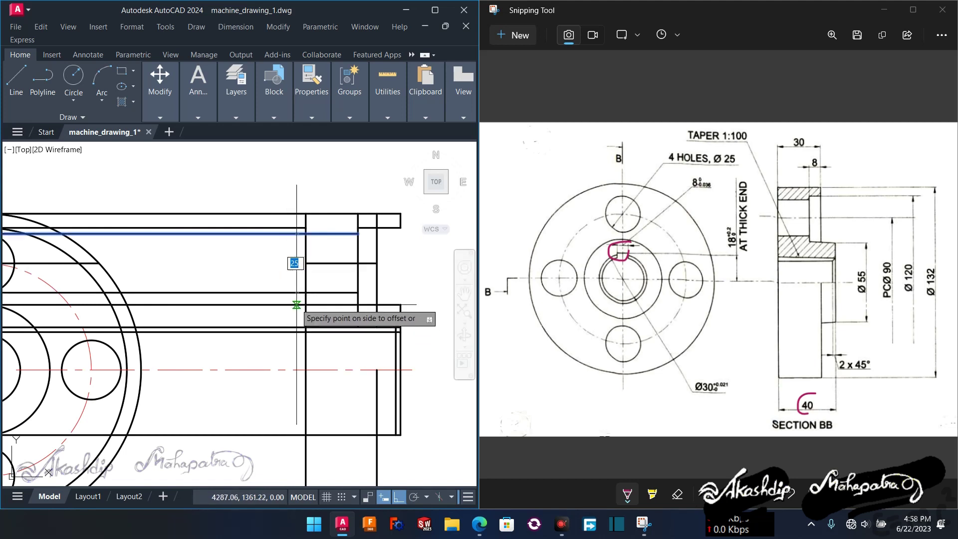
pyautogui.click(319, 280)
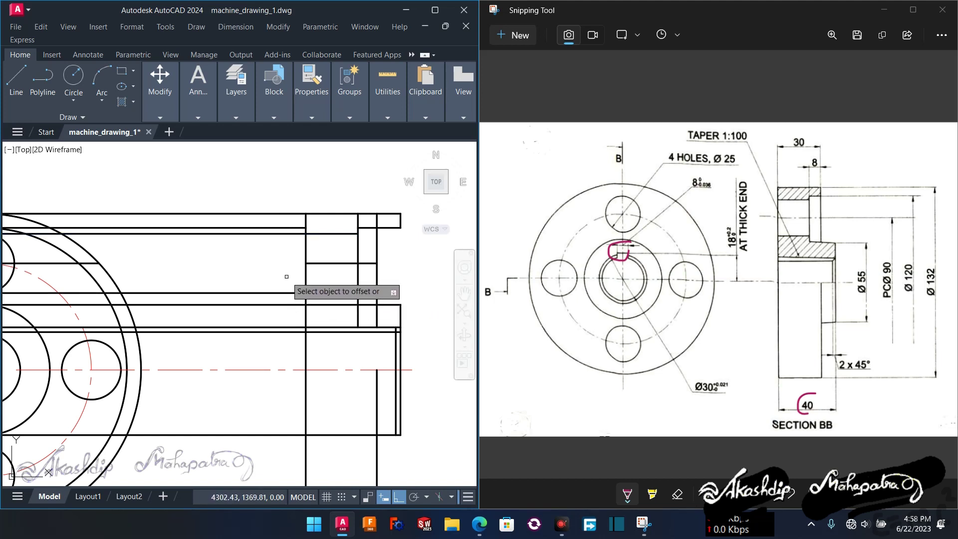
pyautogui.scroll(-1, 294, 289)
pyautogui.scroll(3, 96, 297)
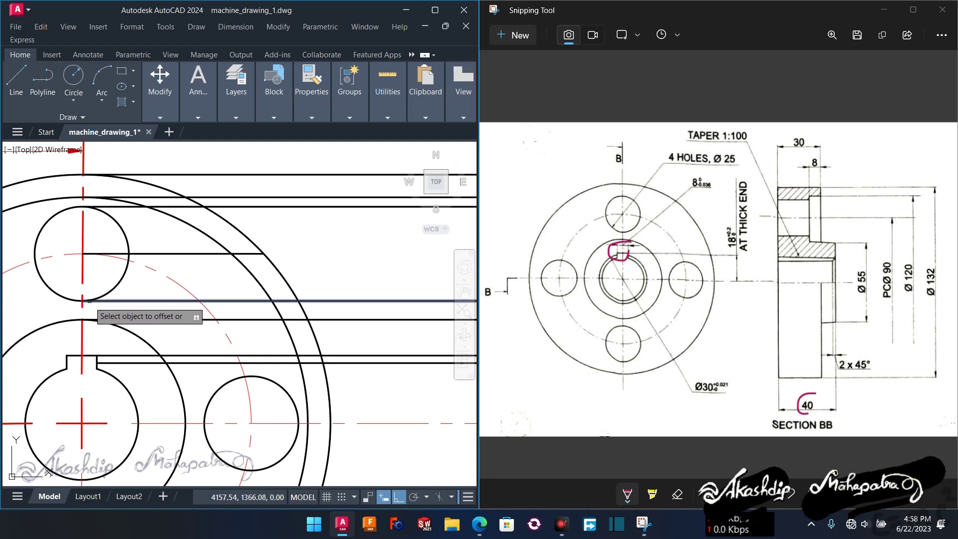
pyautogui.scroll(-2, 245, 297)
pyautogui.scroll(1, 375, 296)
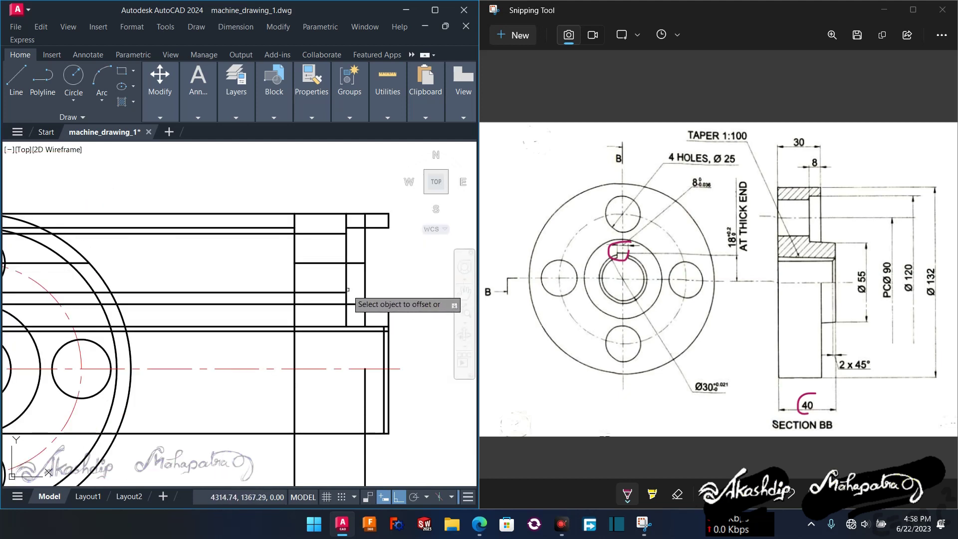
pyautogui.press('Escape')
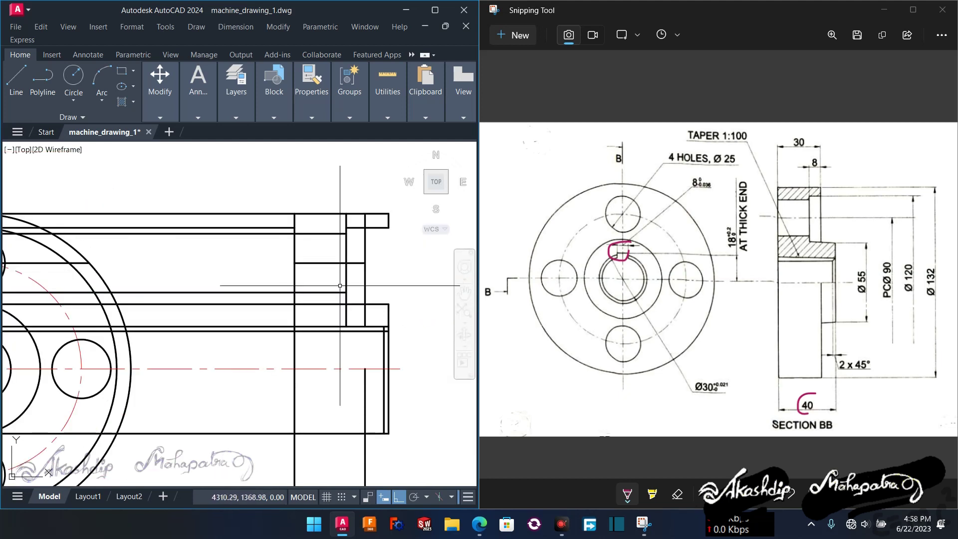
pyautogui.write('tr')
# Trim away the extra horizontal line segment inside the section BB outline
pyautogui.press('Return')
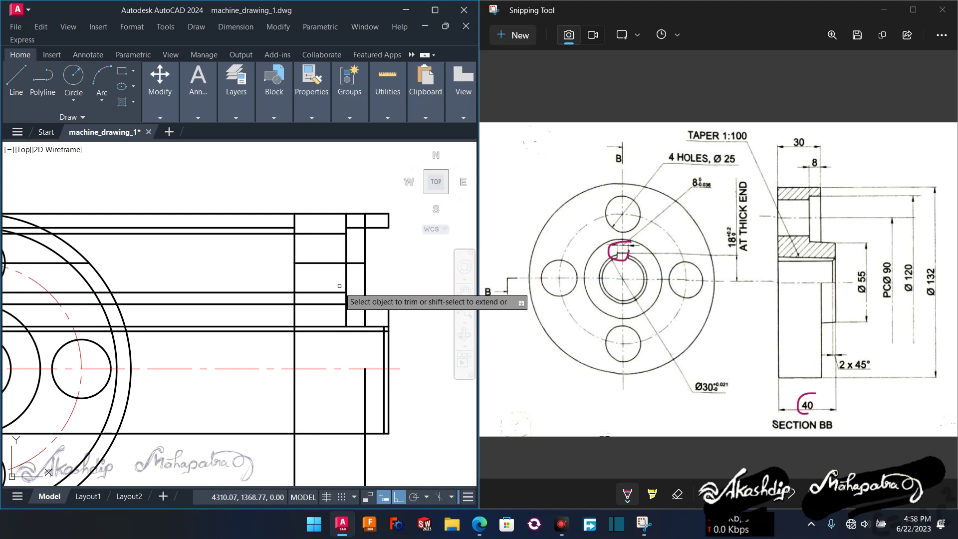
pyautogui.scroll(2, 348, 302)
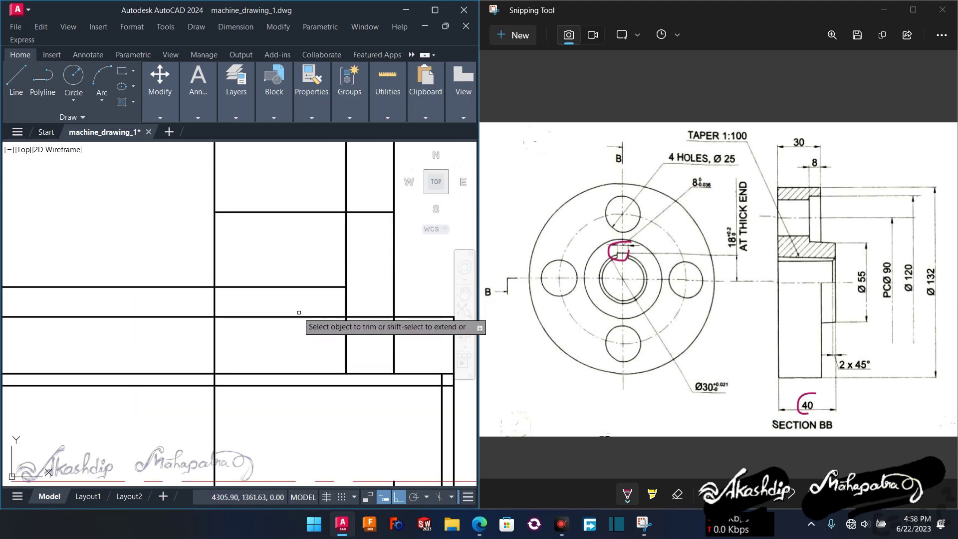
pyautogui.click(320, 317)
pyautogui.scroll(-2, 296, 329)
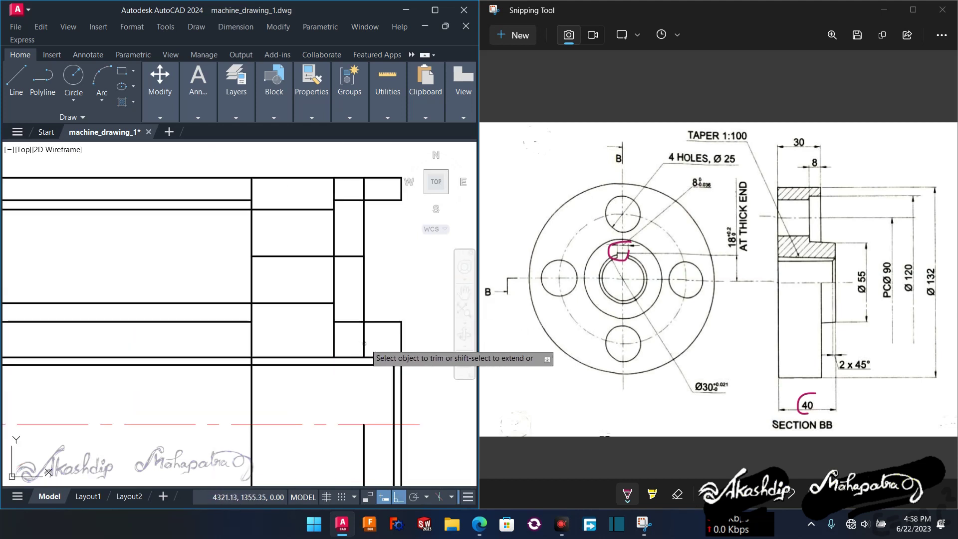
# Fence-trim the bolt-hole vertical lines in the top bar, then check the reference drawing
pyautogui.click(325, 341)
pyautogui.scroll(-2, 331, 345)
pyautogui.click(322, 248)
pyautogui.press('Return')
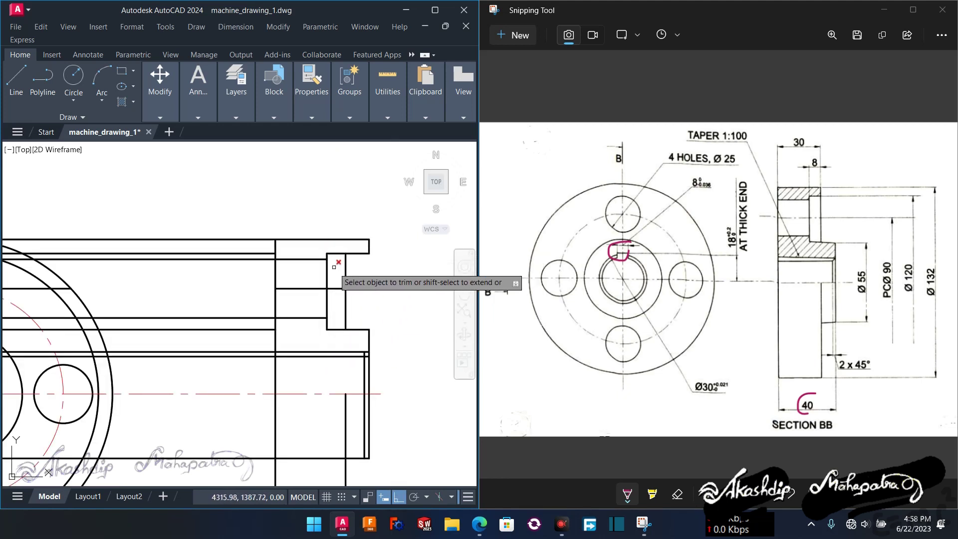
pyautogui.scroll(-2, 324, 285)
pyautogui.scroll(2, 339, 287)
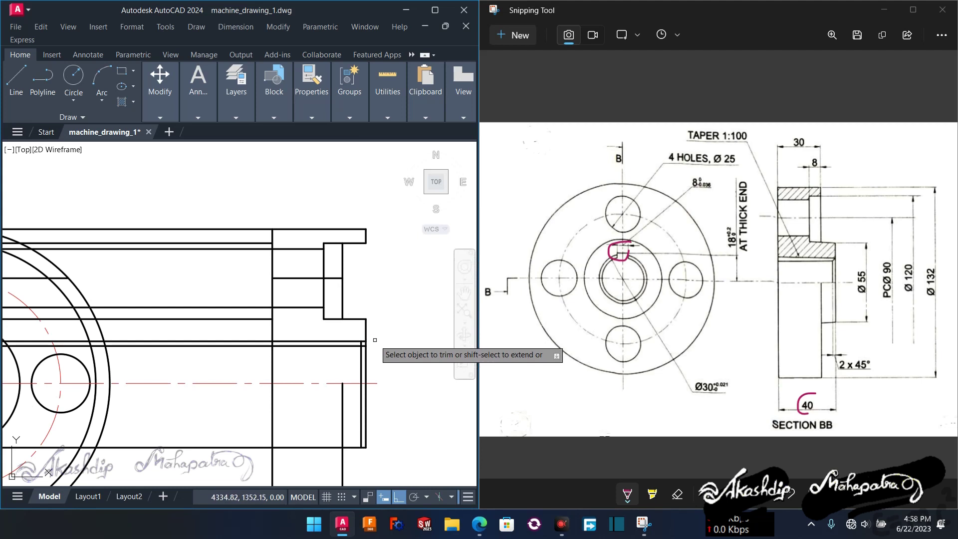
pyautogui.click(717, 156)
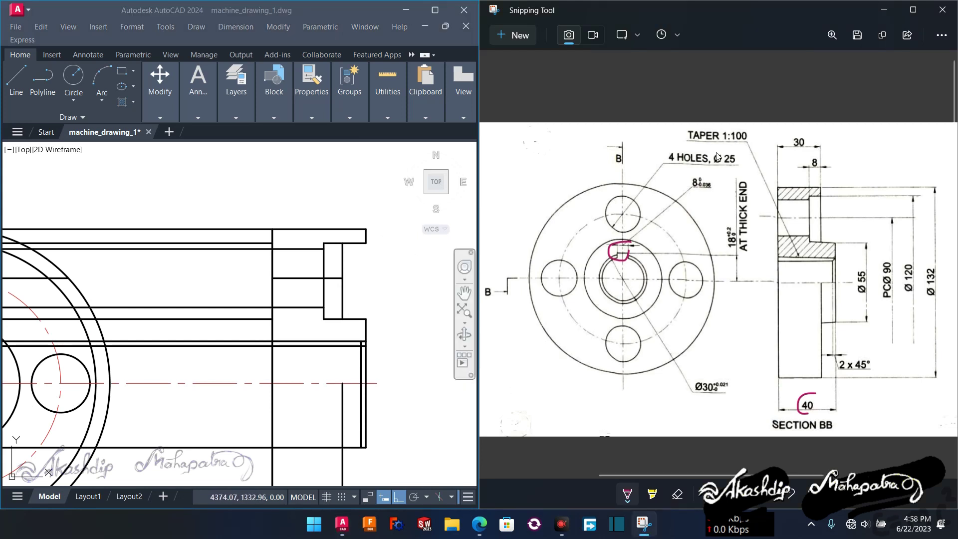
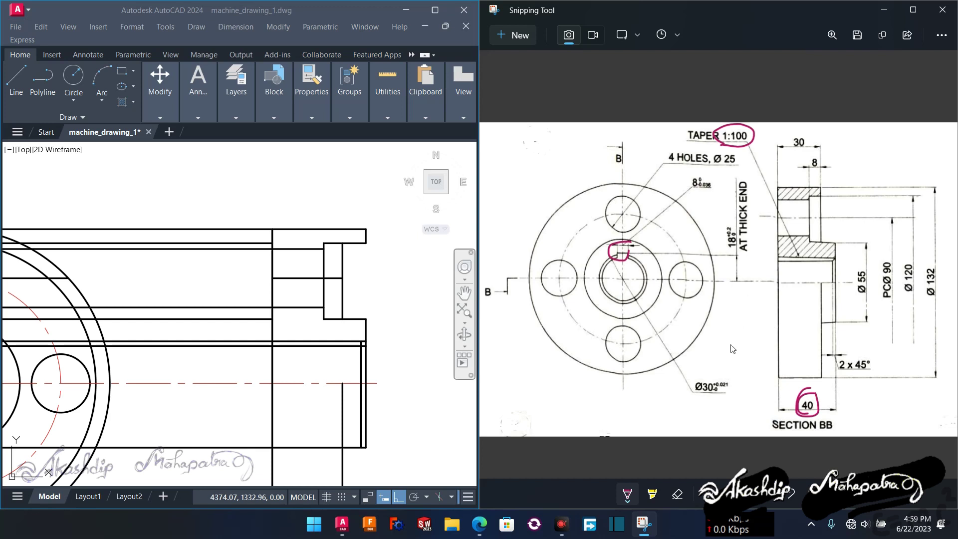
# Select the long horizontal construction lines between the views, then clear the selection
pyautogui.scroll(2, 327, 360)
pyautogui.scroll(2, 328, 352)
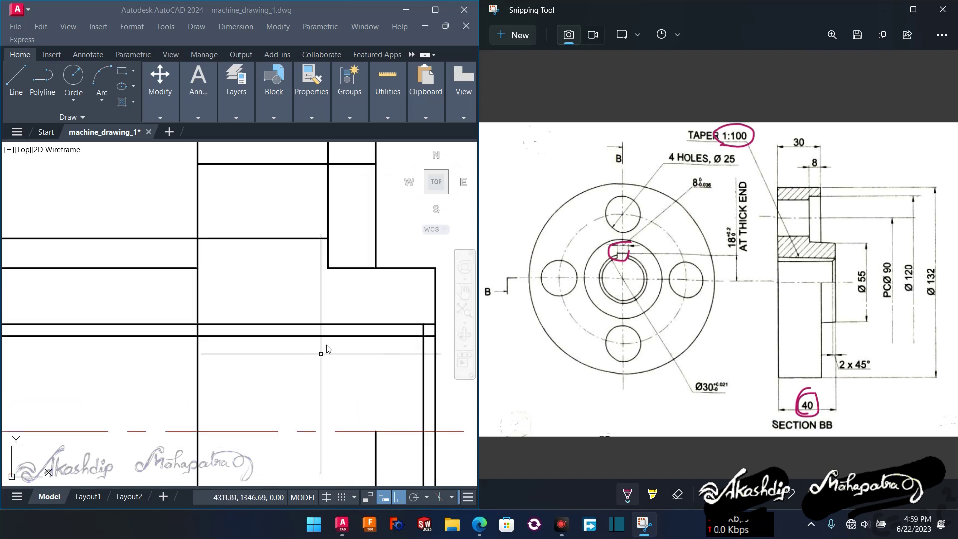
pyautogui.click(319, 316)
pyautogui.click(321, 324)
pyautogui.scroll(-3, 321, 319)
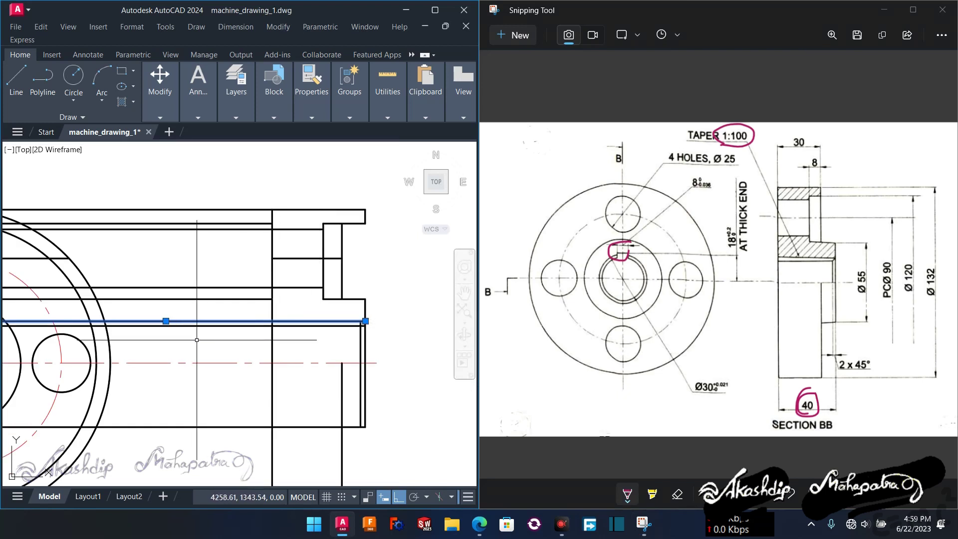
pyautogui.press('Escape')
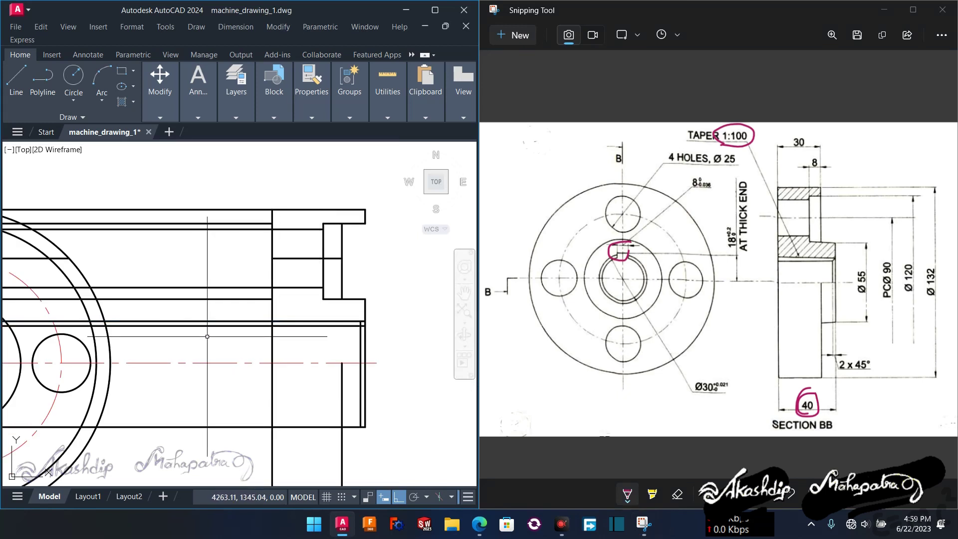
# Trim the excess horizontal and bottom tangent lines between the circular view and section
pyautogui.write('tr')
pyautogui.press('Return')
pyautogui.click(217, 322)
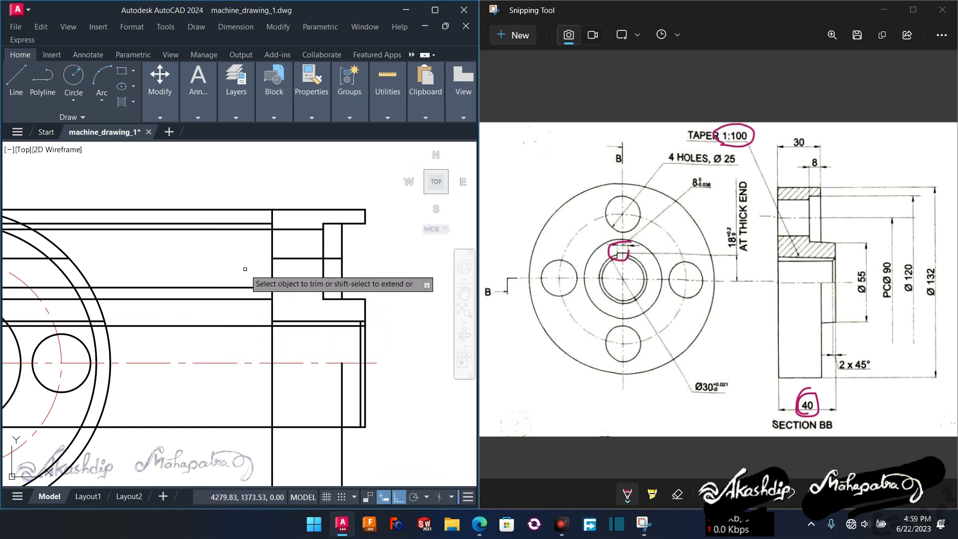
pyautogui.moveTo(249, 167); pyautogui.dragTo(249, 288)
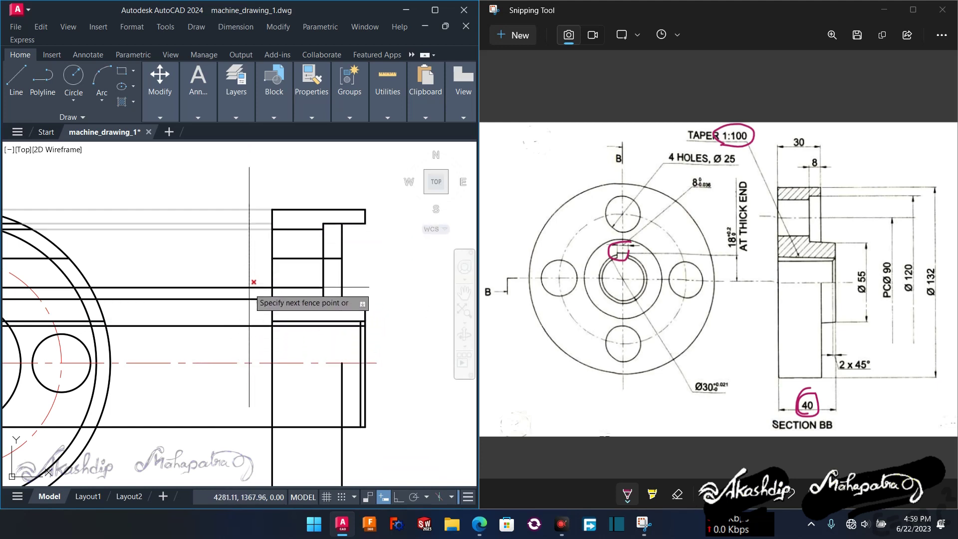
pyautogui.press('Return')
pyautogui.moveTo(247, 311); pyautogui.dragTo(247, 195)
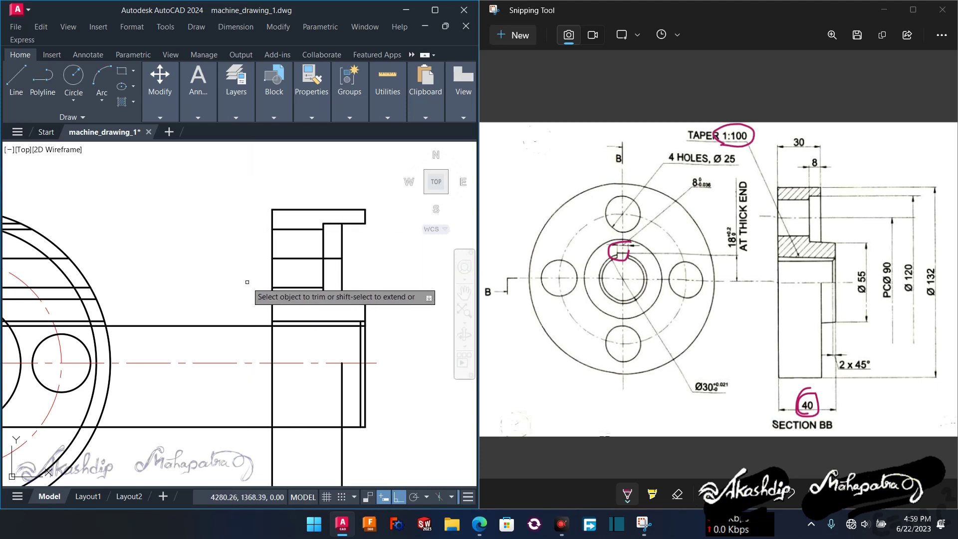
pyautogui.moveTo(227, 478); pyautogui.dragTo(229, 433)
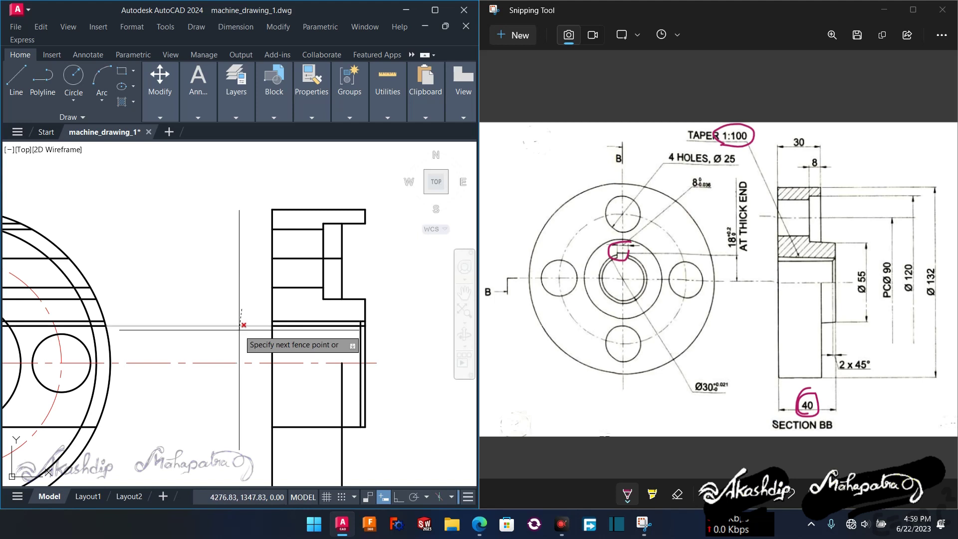
pyautogui.scroll(-2, 239, 330)
pyautogui.moveTo(220, 465); pyautogui.dragTo(219, 424)
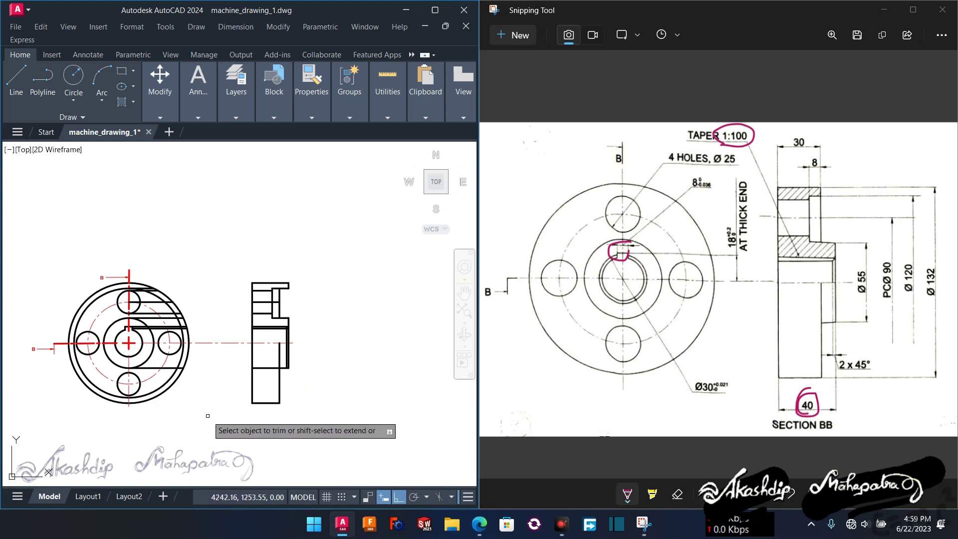
pyautogui.moveTo(185, 461); pyautogui.dragTo(204, 409, button='middle')
# Remove the stray horizontal projection lines crossing the front view
pyautogui.scroll(2, 180, 305)
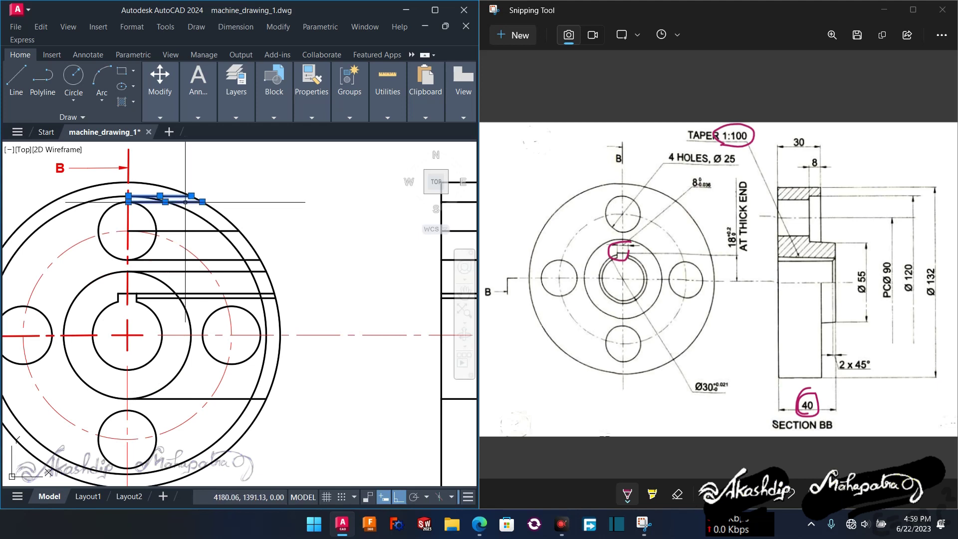
pyautogui.click(211, 259)
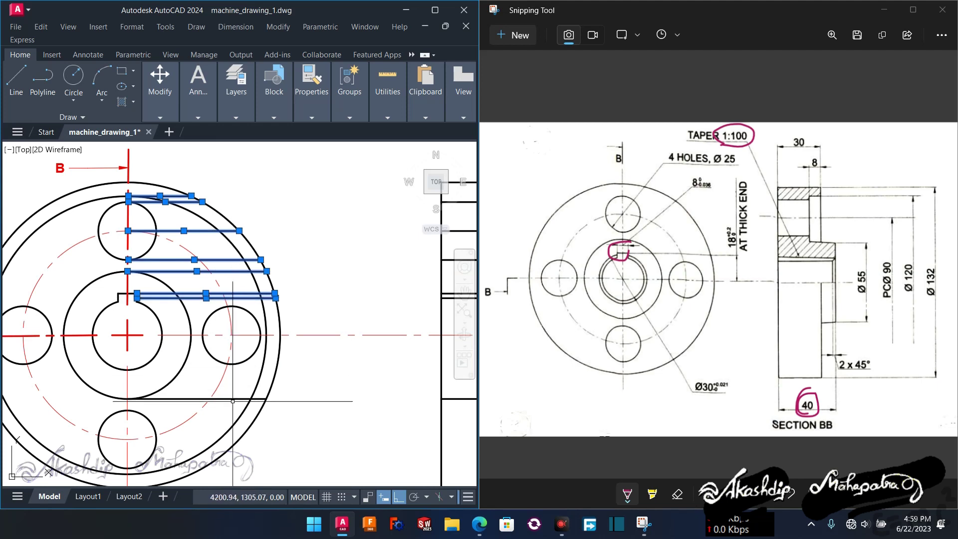
pyautogui.press('Escape')
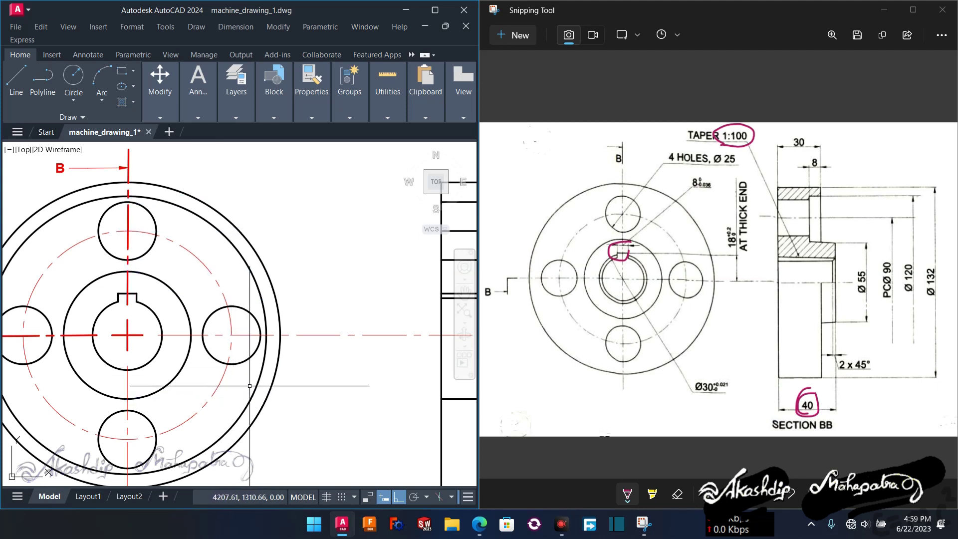
pyautogui.scroll(-3, 130, 291)
pyautogui.scroll(5, 219, 318)
# Offset the section's horizontal bore line 0.4 units downward
pyautogui.moveTo(334, 347); pyautogui.dragTo(299, 309, button='middle')
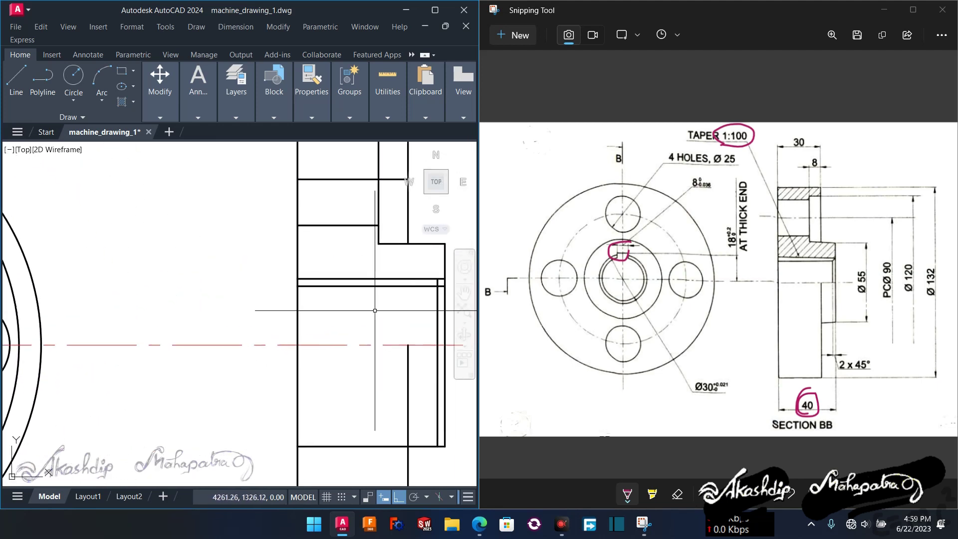
pyautogui.scroll(3, 299, 310)
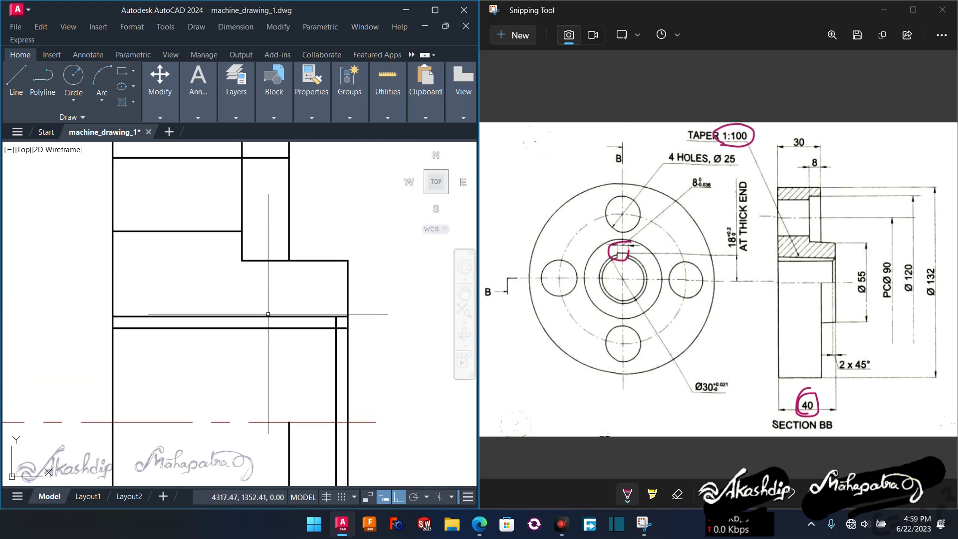
pyautogui.click(268, 317)
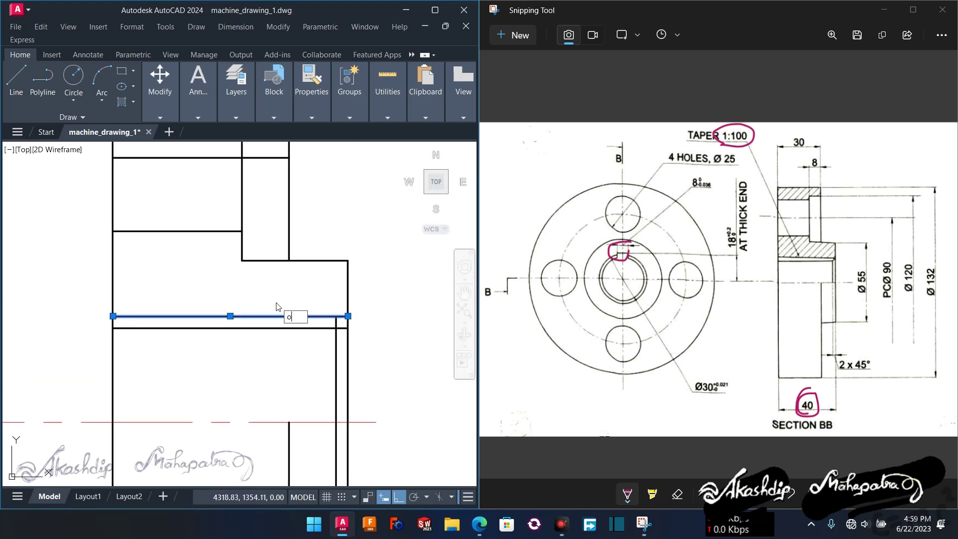
pyautogui.press('Return')
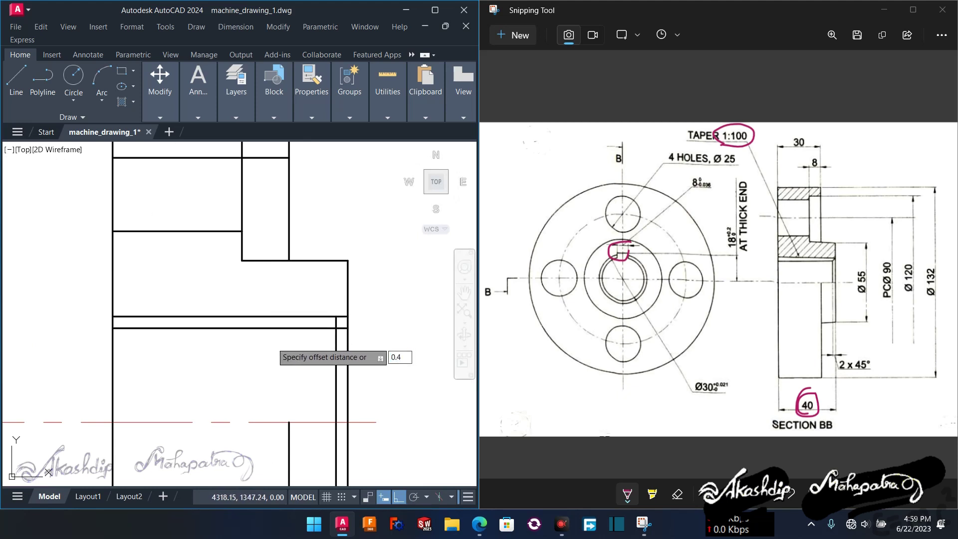
pyautogui.press('Return')
pyautogui.click(272, 317)
pyautogui.click(272, 342)
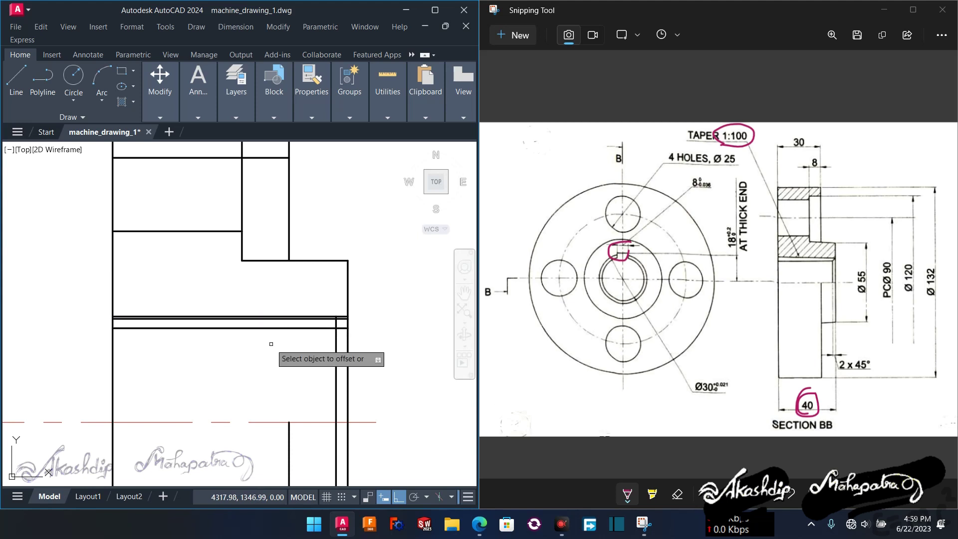
pyautogui.scroll(2, 229, 300)
pyautogui.press('Escape')
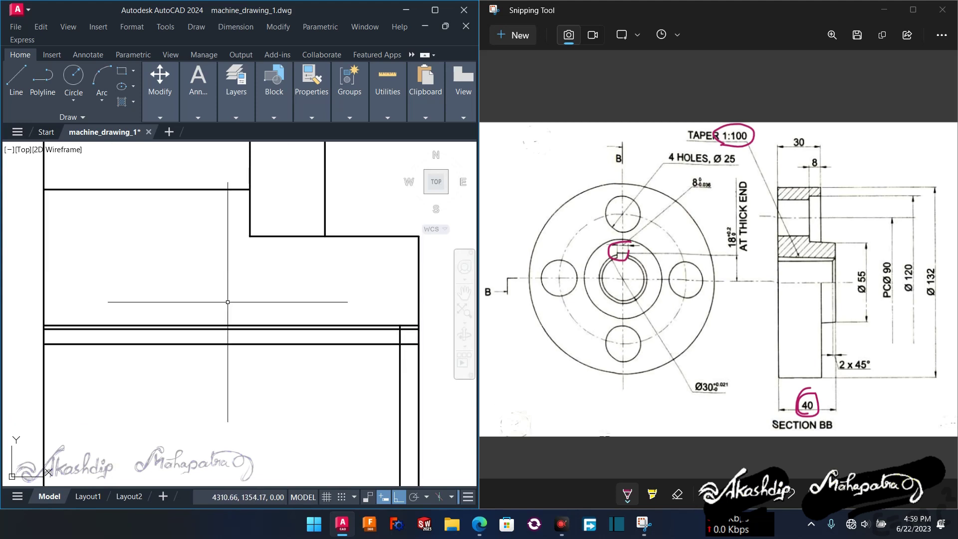
# Stretch the offset line's left end onto the bore line, forming the 1:100 taper
pyautogui.scroll(1, 229, 303)
pyautogui.scroll(-1, 242, 320)
pyautogui.scroll(2, 49, 331)
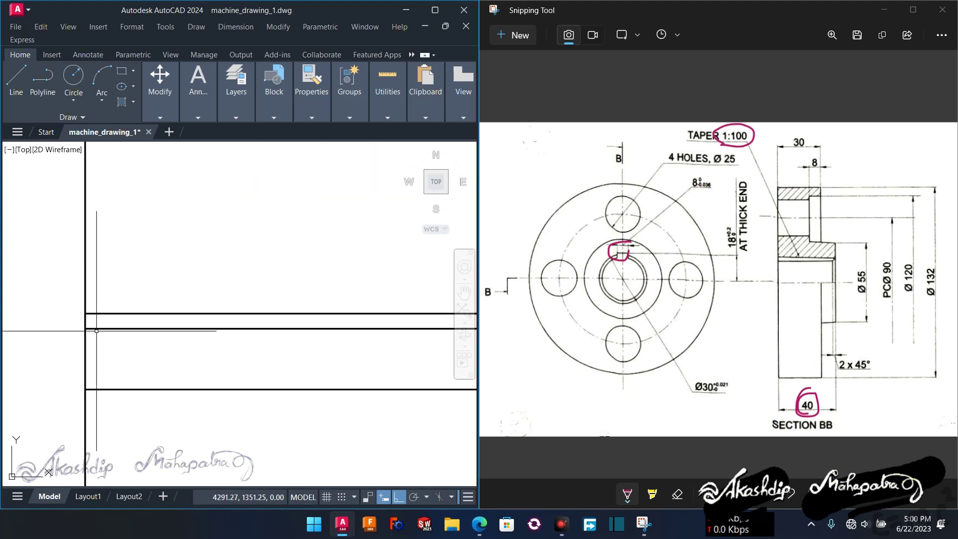
pyautogui.click(86, 328)
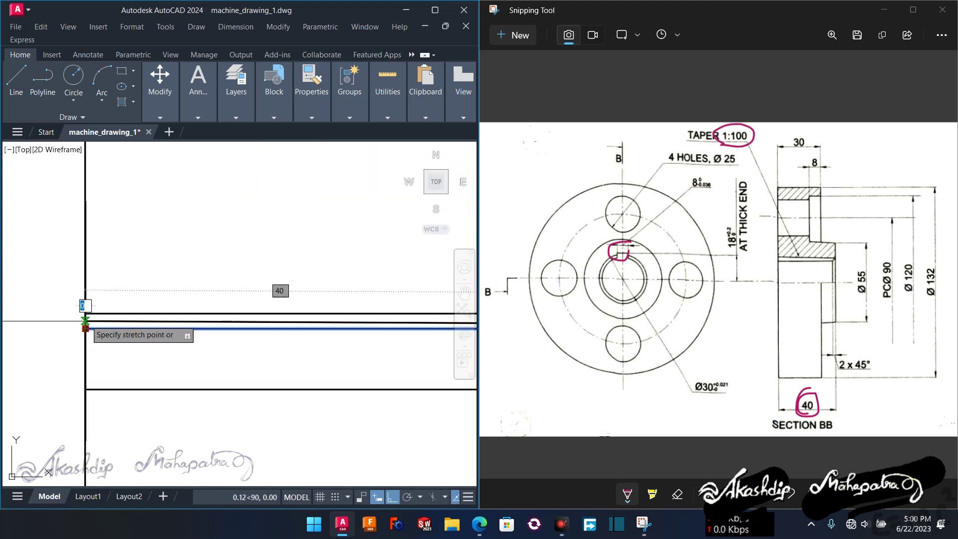
pyautogui.scroll(-2, 98, 328)
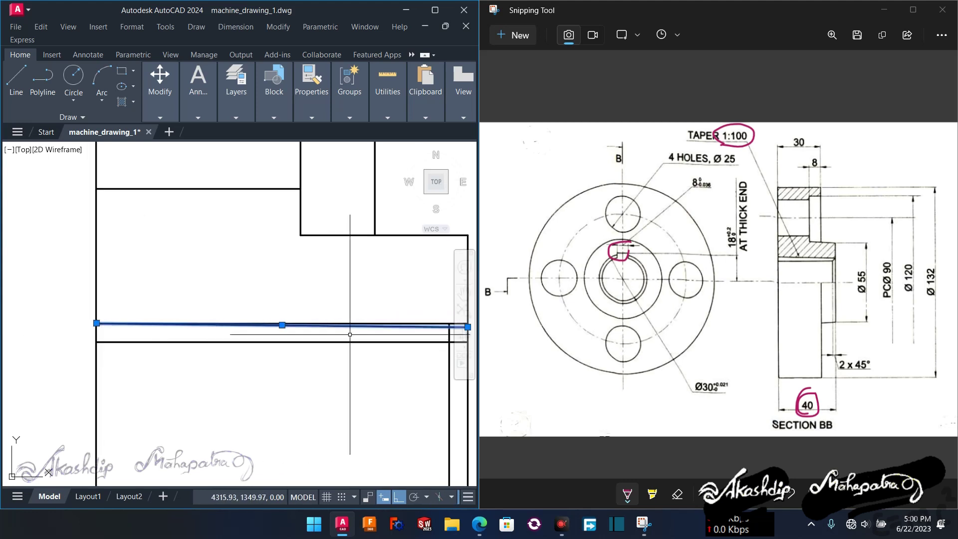
pyautogui.press('Escape')
pyautogui.scroll(2, 349, 325)
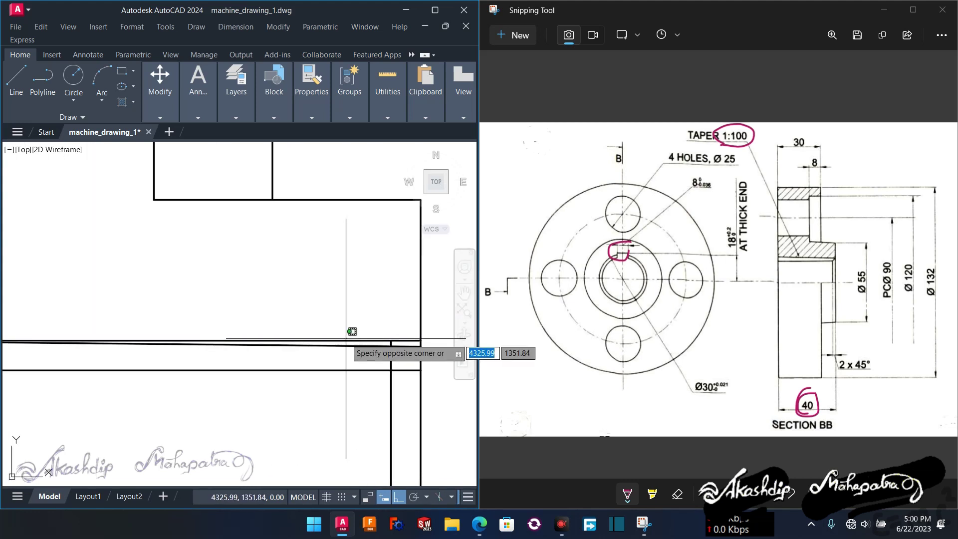
pyautogui.press('Escape')
pyautogui.scroll(-2, 346, 343)
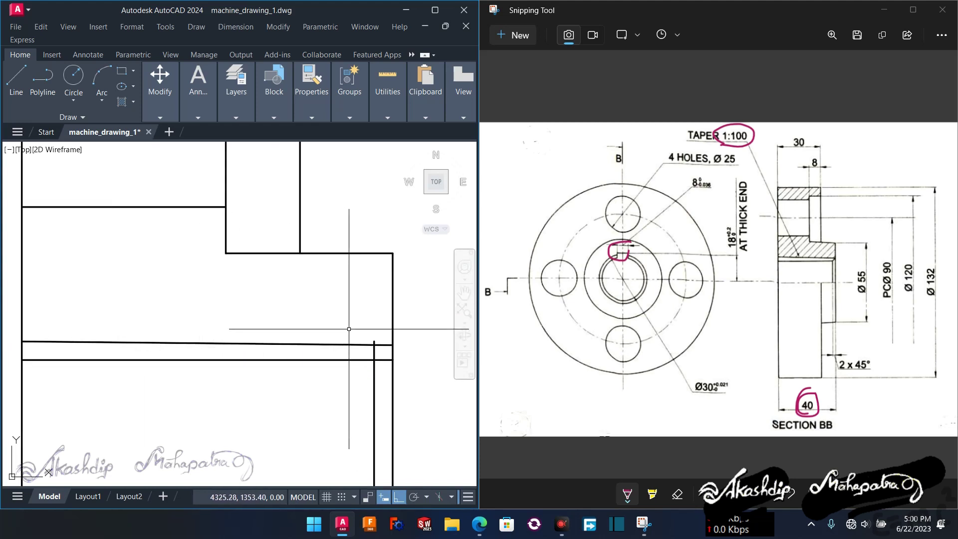
pyautogui.scroll(2, 345, 341)
pyautogui.moveTo(345, 341); pyautogui.dragTo(308, 381, button='middle')
# Draw the chamfer diagonal from the inner line intersection to the outer corner
pyautogui.press('Return')
pyautogui.scroll(2, 319, 379)
pyautogui.scroll(2, 300, 374)
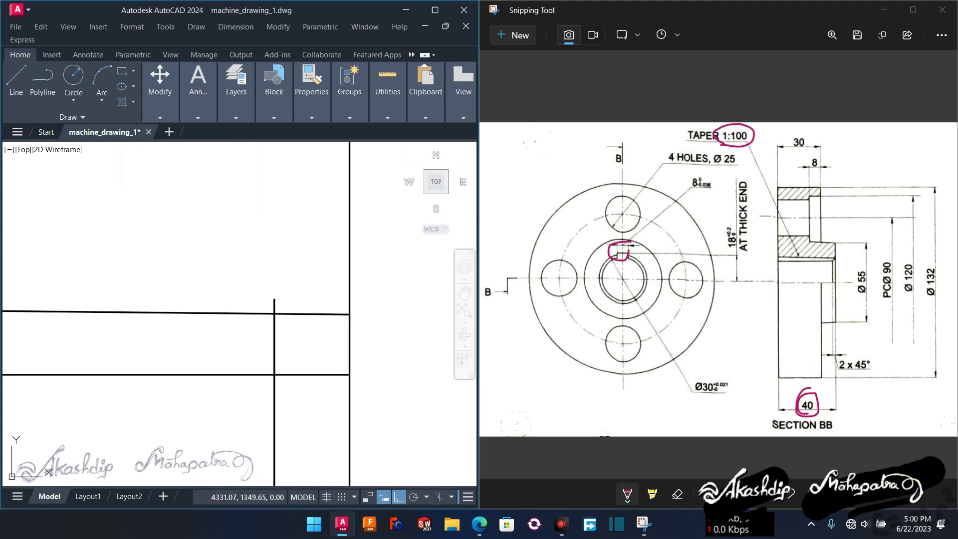
pyautogui.click(275, 375)
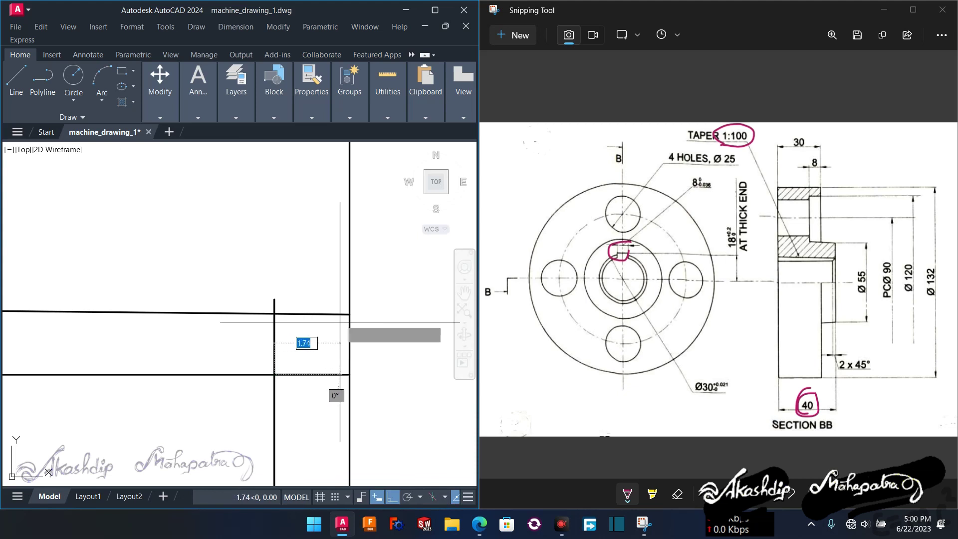
pyautogui.click(347, 315)
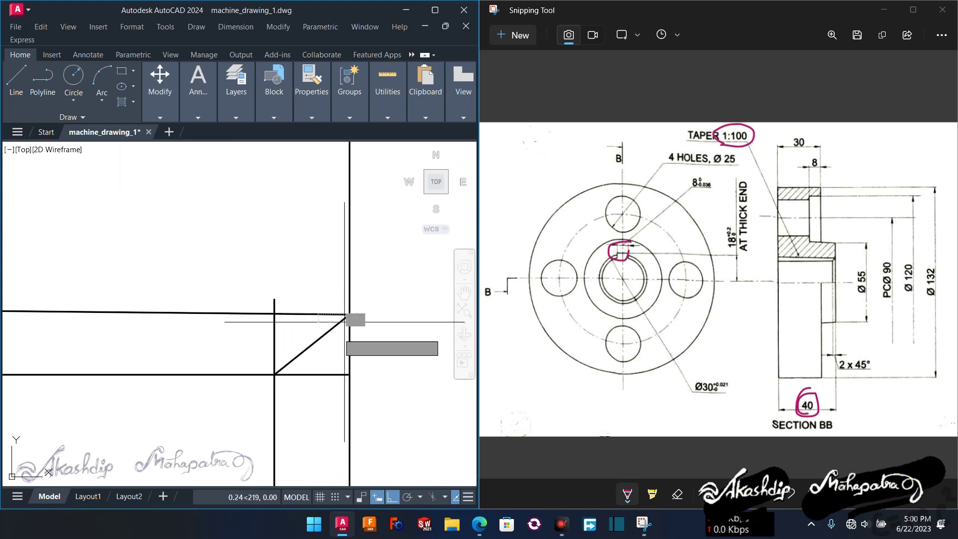
pyautogui.scroll(-2, 344, 322)
pyautogui.scroll(-1, 320, 350)
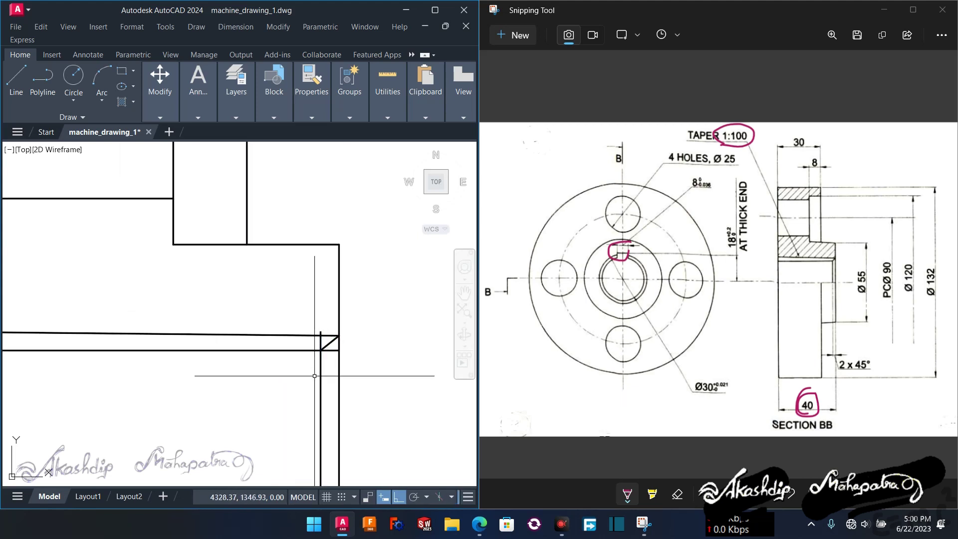
pyautogui.write('tr')
# Trim the leftover vertical piece at the chamfer
pyautogui.press('Return')
pyautogui.scroll(1, 319, 374)
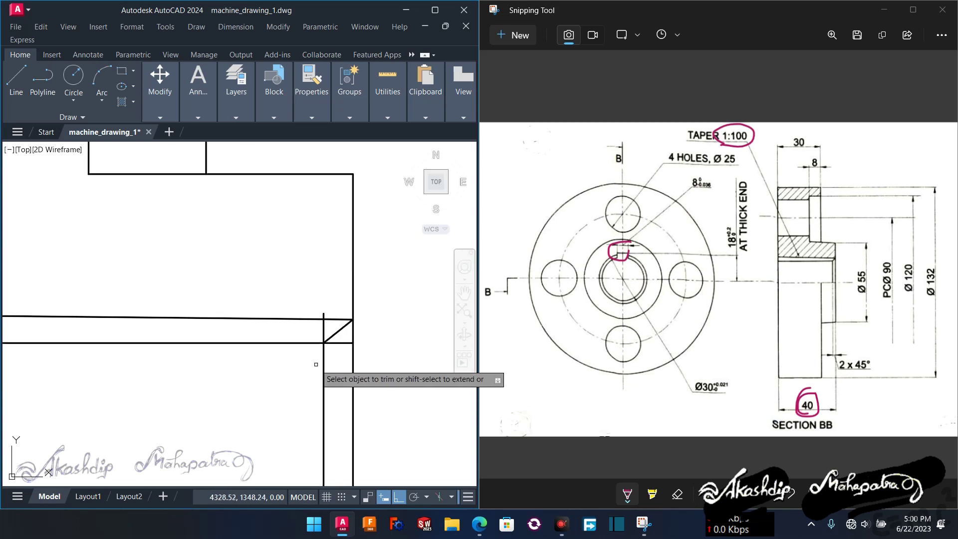
pyautogui.click(323, 328)
pyautogui.scroll(-1, 322, 328)
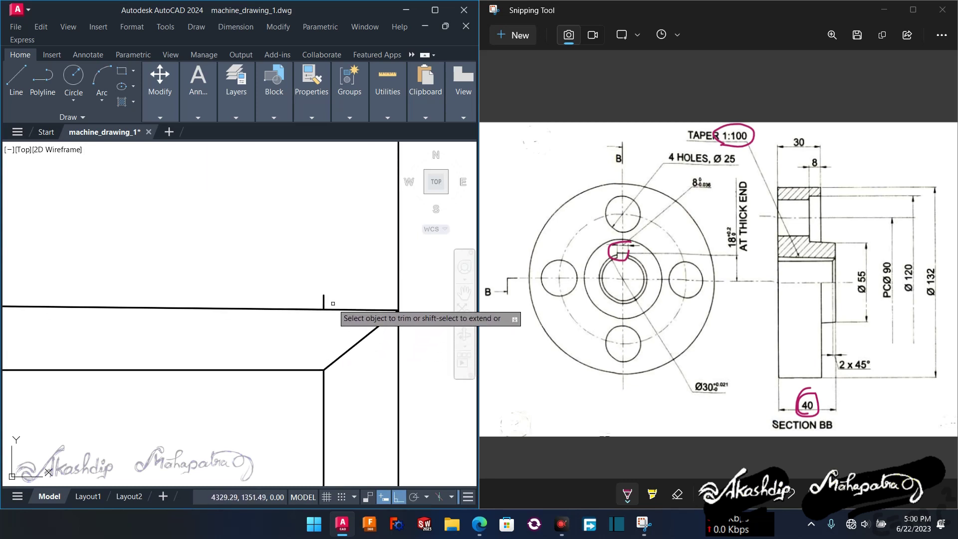
pyautogui.scroll(-2, 321, 364)
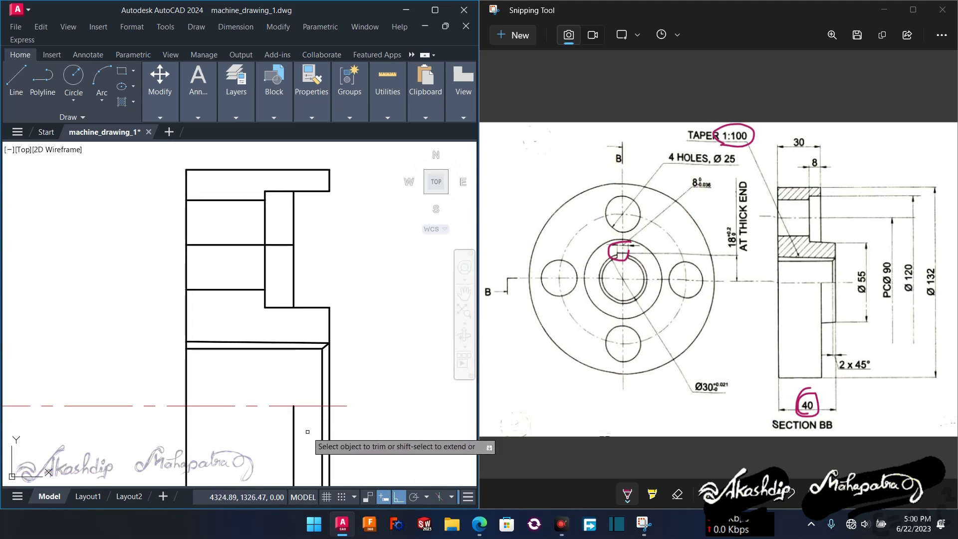
pyautogui.press('Escape')
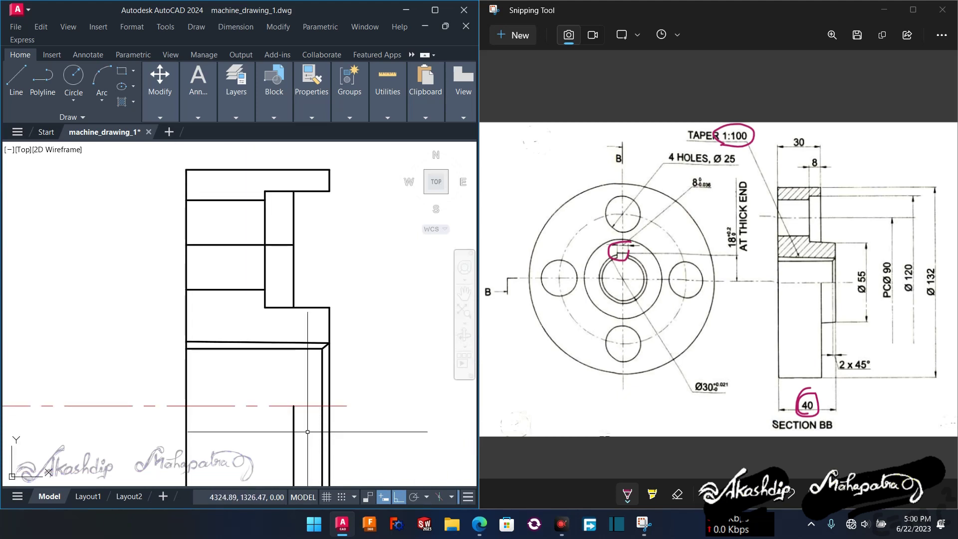
pyautogui.moveTo(239, 380); pyautogui.dragTo(267, 381, button='middle')
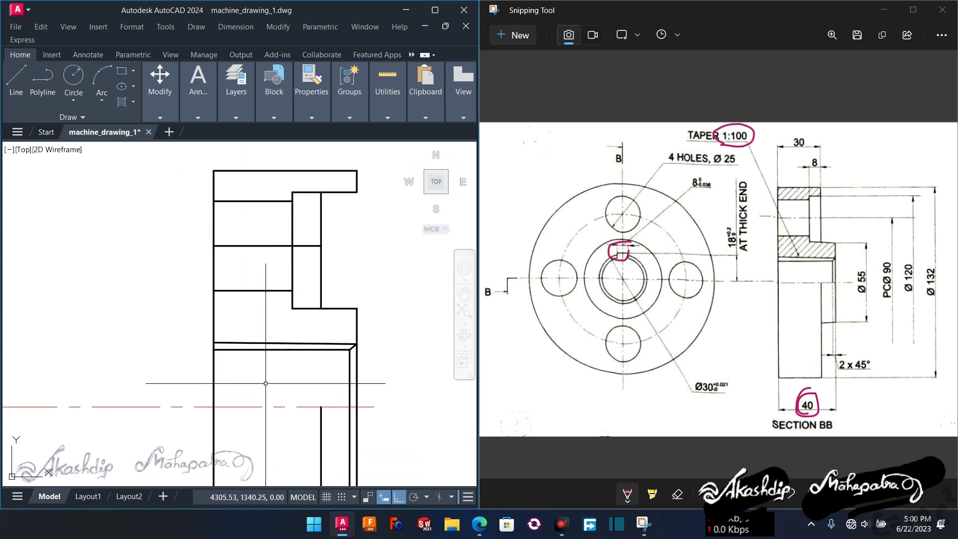
pyautogui.write('ma')
# Match the red horizontal line to the dashed centre line style
pyautogui.press('Return')
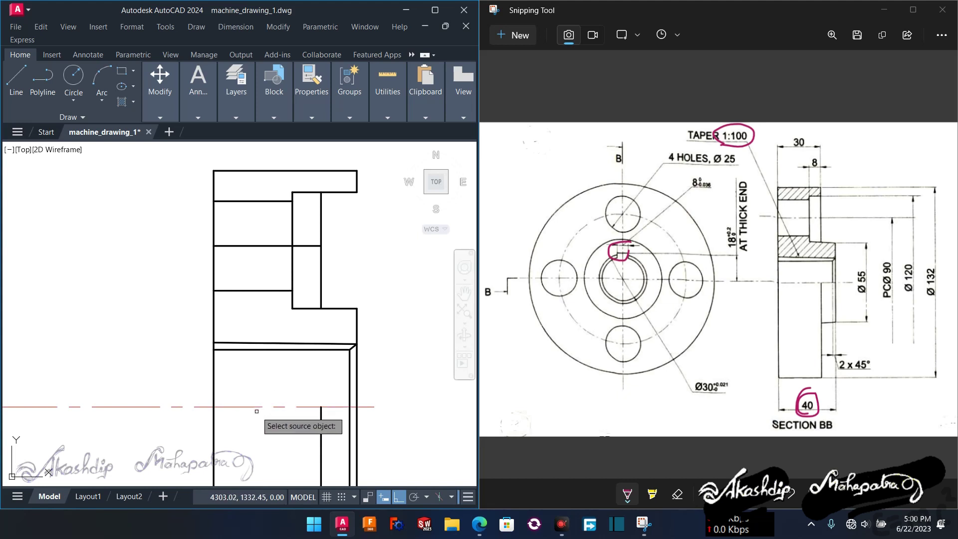
pyautogui.click(255, 409)
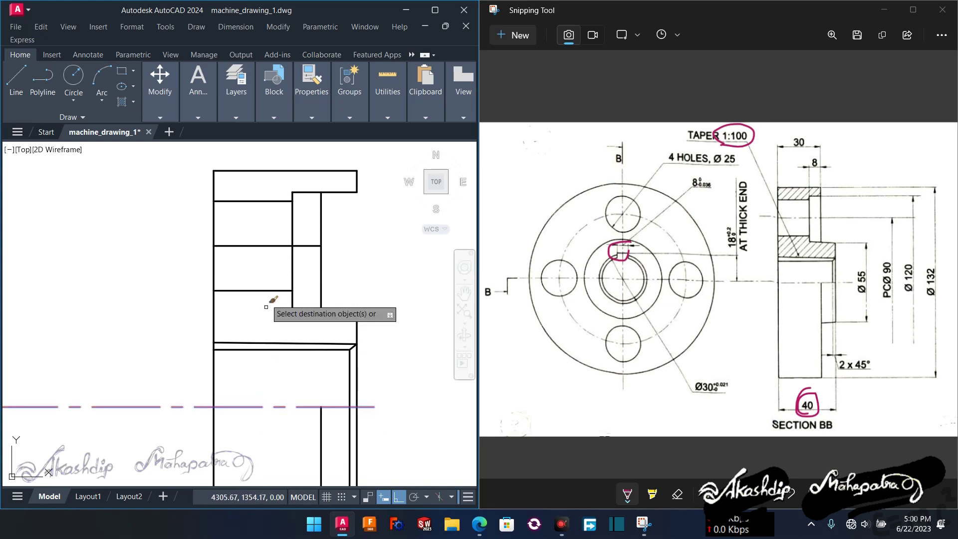
pyautogui.click(267, 245)
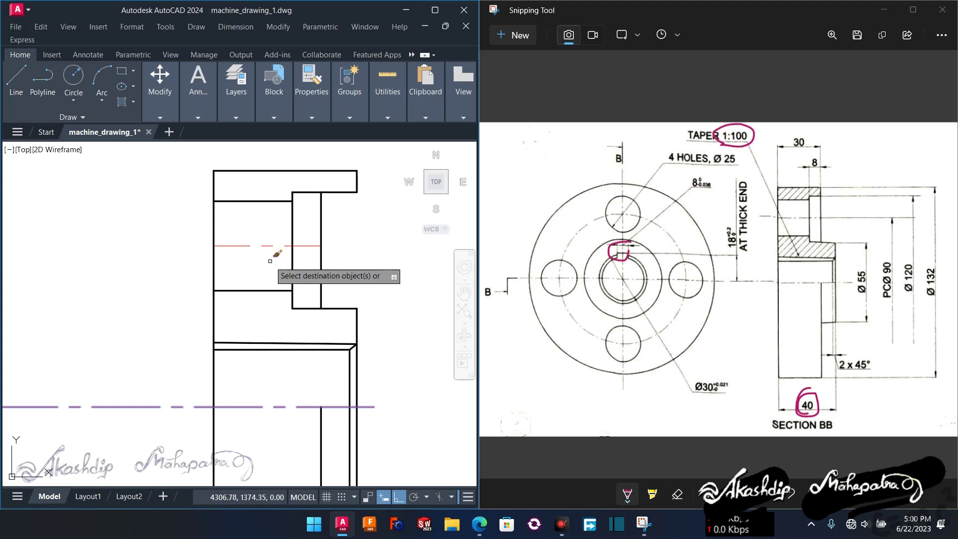
pyautogui.press('Escape')
pyautogui.scroll(-4, 375, 388)
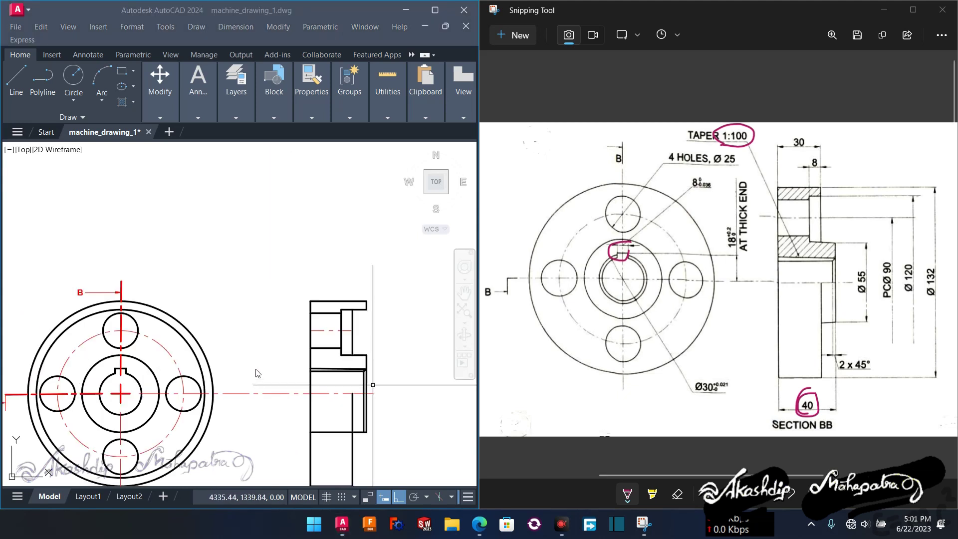
# Select the keyed bore circle and check it against the reference drawing
pyautogui.scroll(2, 230, 364)
pyautogui.scroll(2, 226, 364)
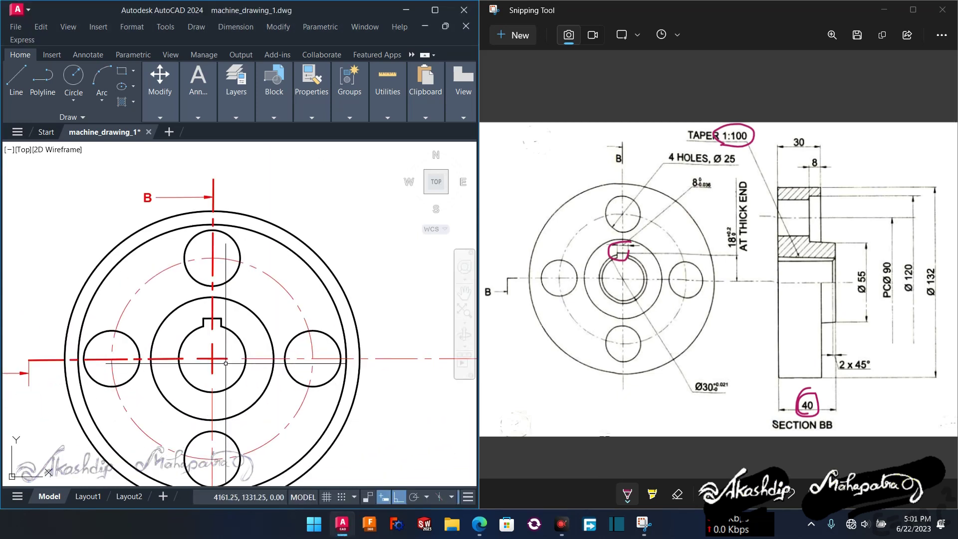
pyautogui.scroll(2, 226, 364)
pyautogui.click(253, 336)
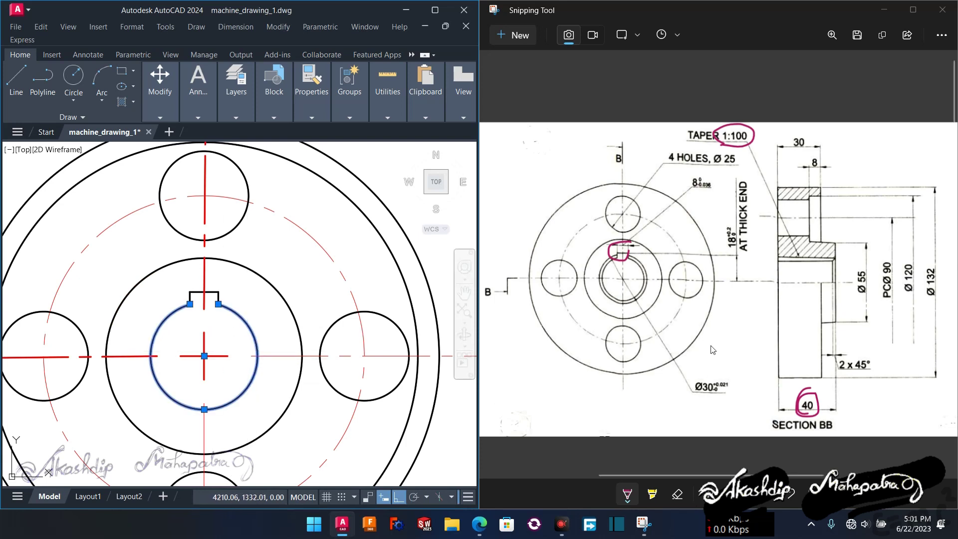
pyautogui.click(843, 360)
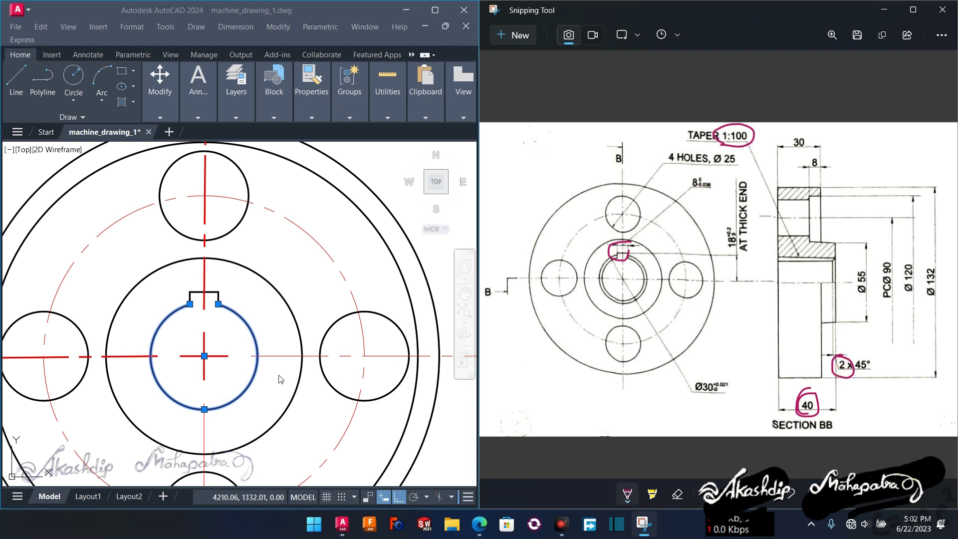
pyautogui.moveTo(282, 380); pyautogui.dragTo(314, 389, button='middle')
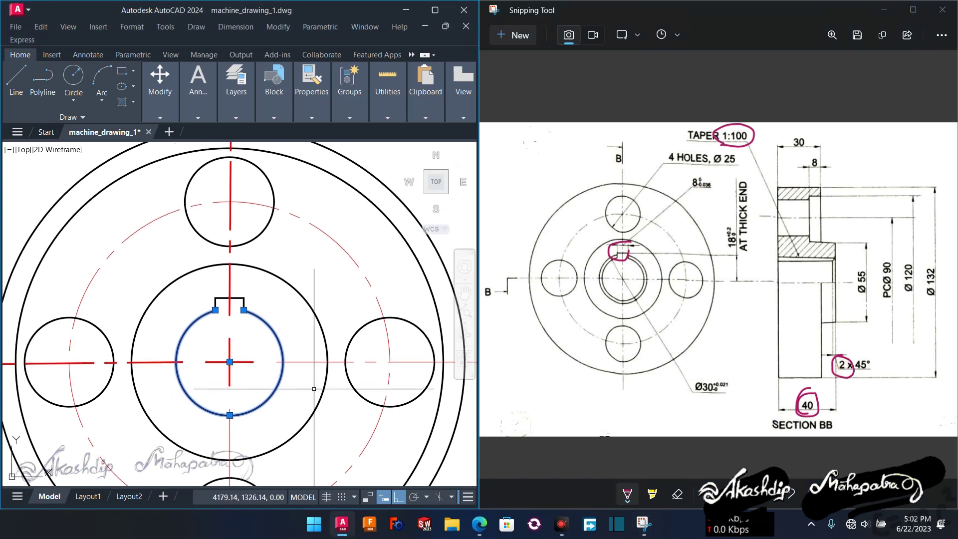
# Offset the keyed bore circle 2 units outward
pyautogui.write('off')
pyautogui.press('Return')
pyautogui.write('2')
pyautogui.press('Return')
pyautogui.click(282, 355)
pyautogui.click(305, 332)
pyautogui.scroll(1, 438, 347)
pyautogui.scroll(1, 297, 363)
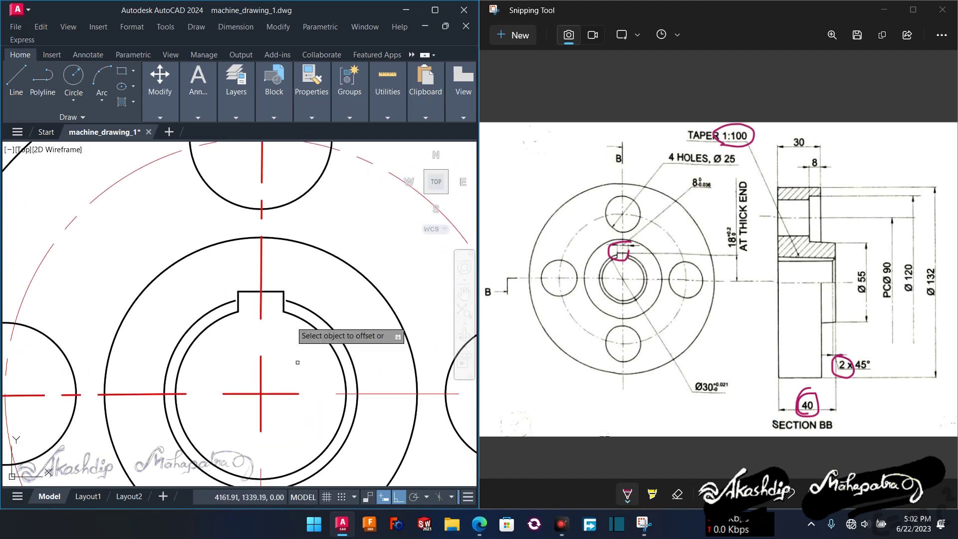
pyautogui.scroll(3, 283, 304)
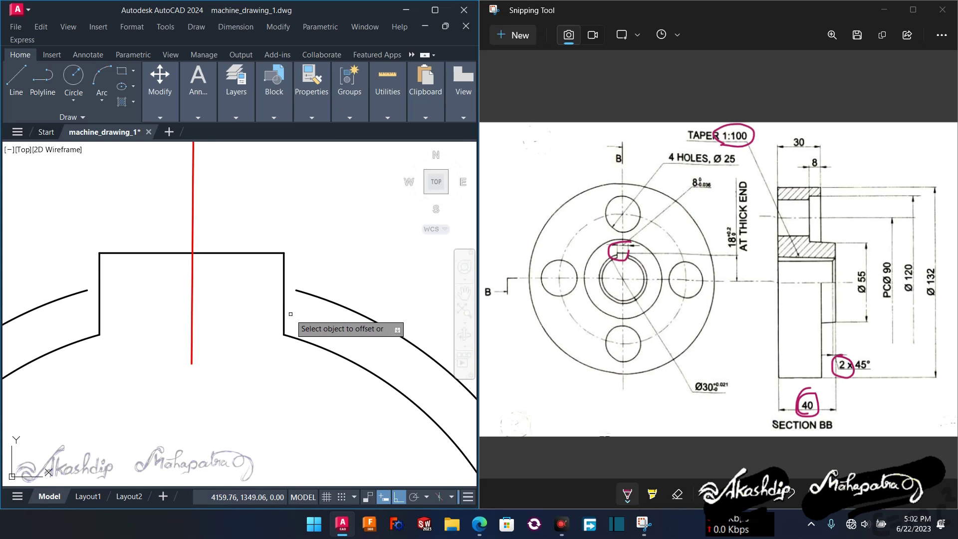
# Extend the offset circle's arcs up to the keyway sides
pyautogui.write('ex')
pyautogui.press('space')
pyautogui.click(308, 295)
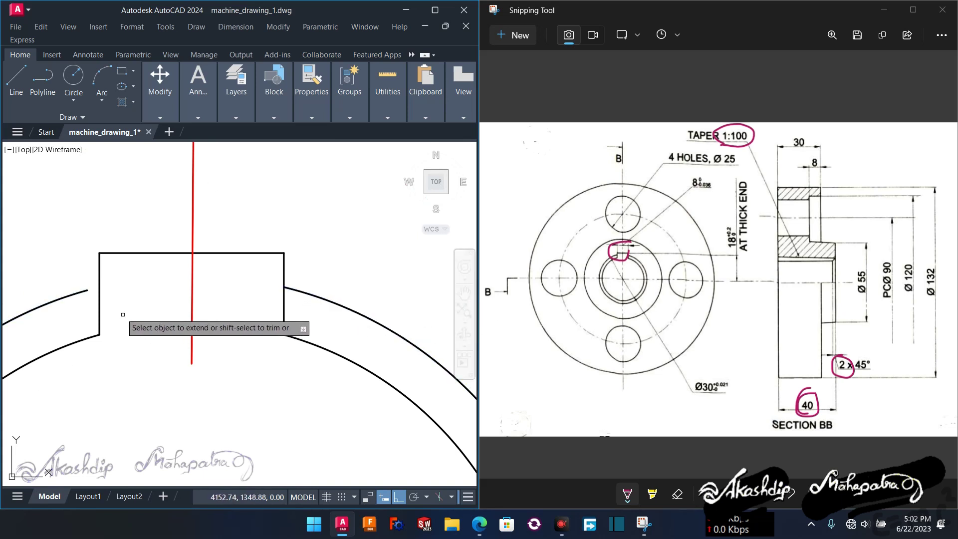
pyautogui.click(92, 288)
pyautogui.scroll(-3, 106, 330)
pyautogui.scroll(-2, 106, 330)
pyautogui.press('Escape')
pyautogui.moveTo(231, 349); pyautogui.dragTo(313, 319, button='middle')
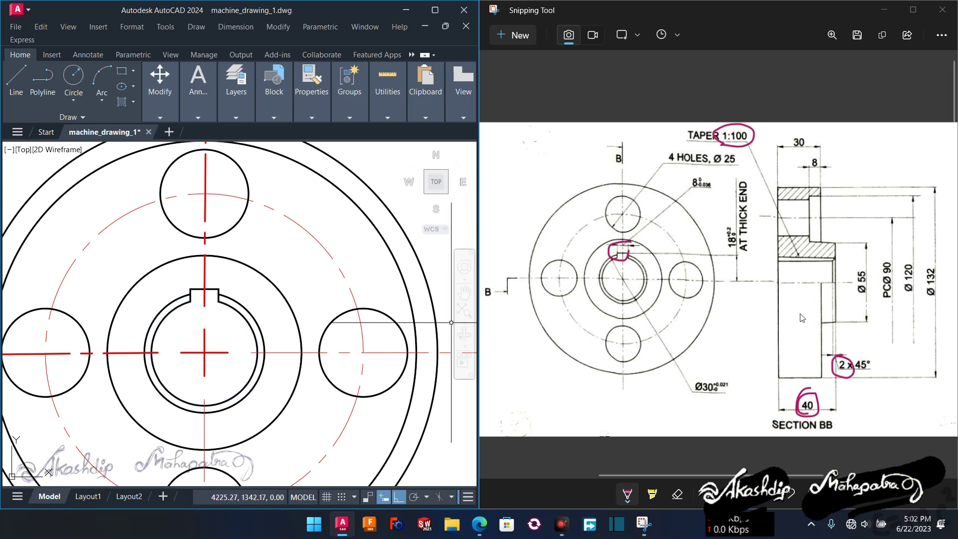
pyautogui.scroll(-1, 625, 348)
# Trim the inner vertical line below the centre line and the bottom edge left of it
pyautogui.scroll(-5, 410, 340)
pyautogui.moveTo(410, 345); pyautogui.dragTo(232, 345, button='middle')
pyautogui.scroll(6, 322, 350)
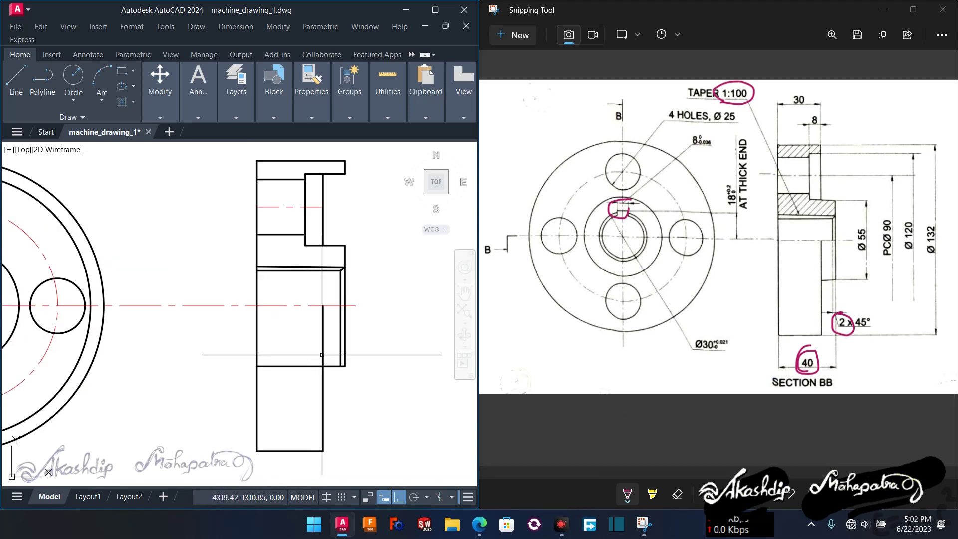
pyautogui.scroll(3, 317, 354)
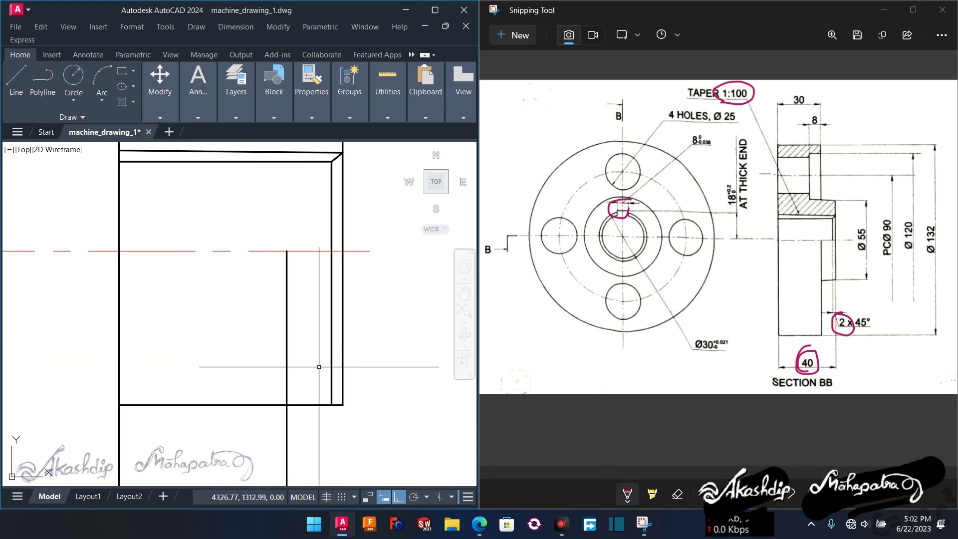
pyautogui.write('TR')
pyautogui.press('Return')
pyautogui.click(331, 325)
pyautogui.click(245, 405)
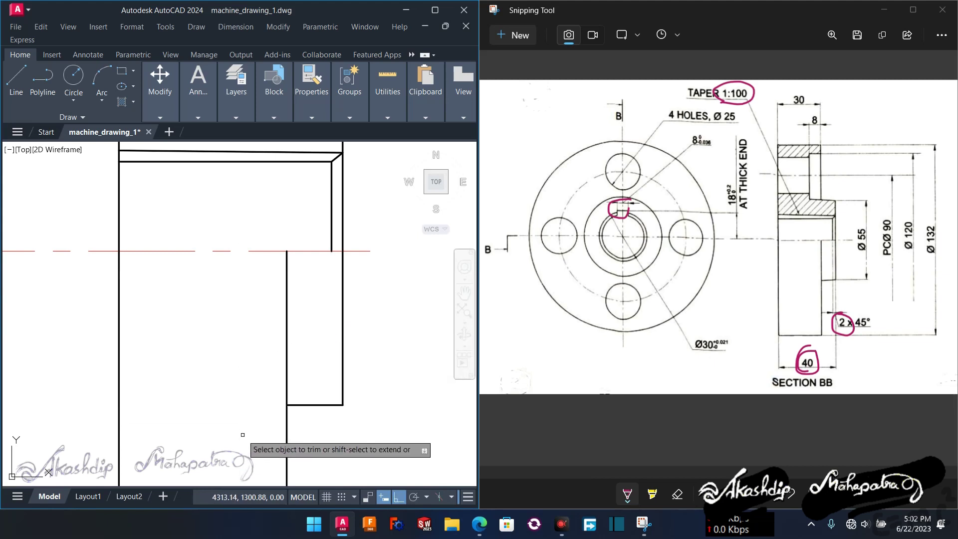
pyautogui.scroll(-3, 242, 428)
pyautogui.scroll(-3, 243, 429)
# Reposition the view to show both the front and side views
pyautogui.moveTo(250, 419)
pyautogui.mouseDown(button='middle')
pyautogui.moveTo(278, 403)
pyautogui.moveTo(371, 393)
pyautogui.mouseUp(button='middle')
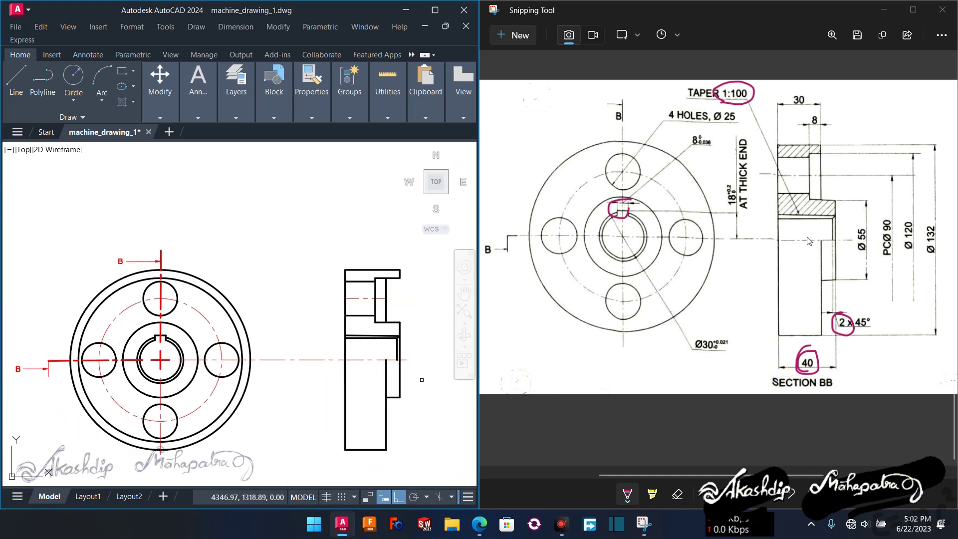
pyautogui.scroll(-3, 209, 379)
pyautogui.scroll(4, 279, 350)
pyautogui.moveTo(258, 399)
pyautogui.mouseDown(button='middle')
pyautogui.moveTo(114, 339)
pyautogui.moveTo(323, 301)
pyautogui.mouseUp(button='middle')
# Recentre the circular end view beside the section during TRIM, exiting without changes
pyautogui.write('tr')
pyautogui.press('Return')
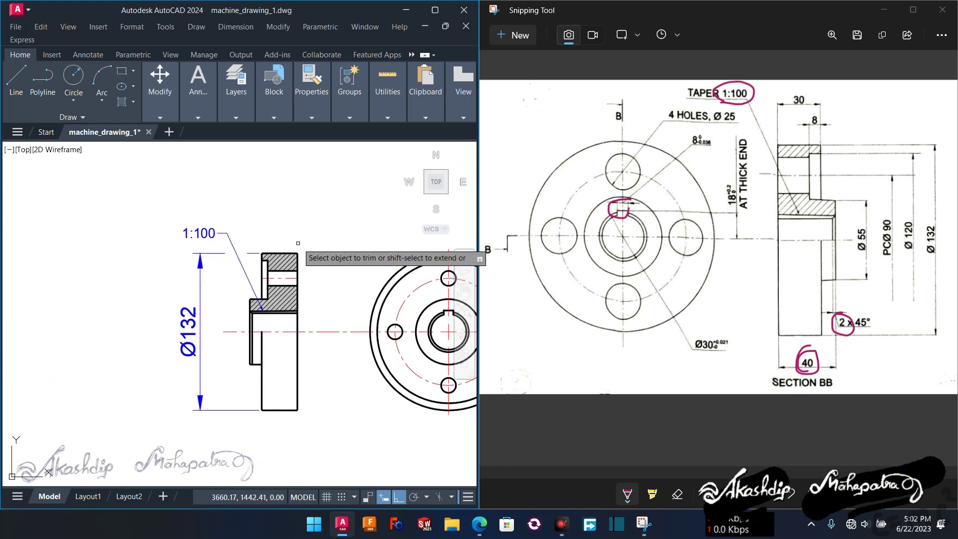
pyautogui.scroll(4, 297, 245)
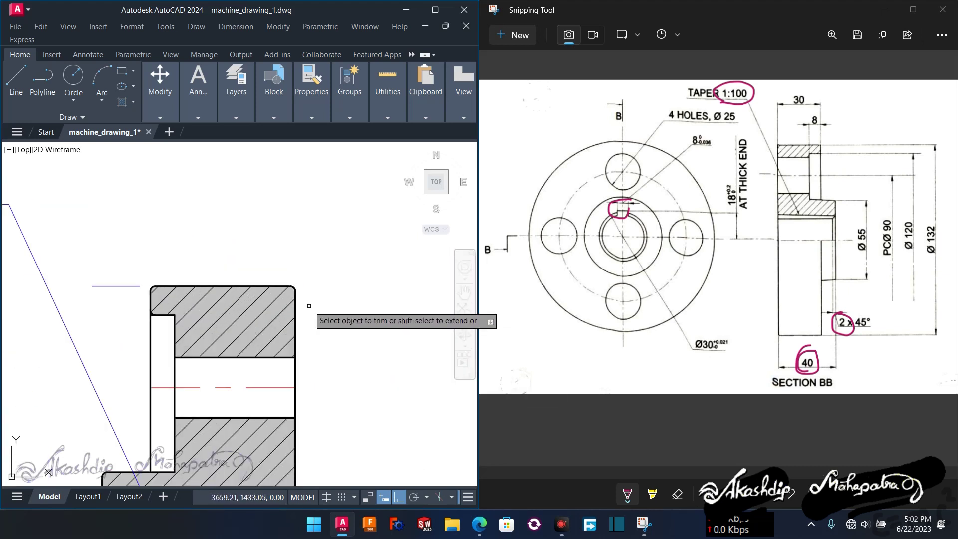
pyautogui.scroll(-3, 318, 309)
pyautogui.moveTo(318, 308); pyautogui.dragTo(144, 308, button='middle')
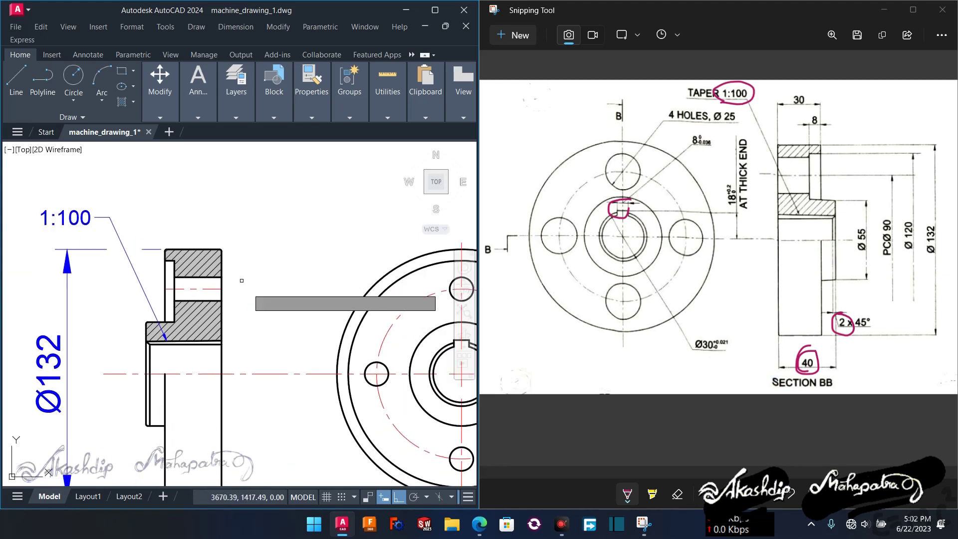
pyautogui.scroll(-2, 143, 308)
pyautogui.moveTo(229, 333)
pyautogui.mouseDown(button='middle')
pyautogui.moveTo(104, 333)
pyautogui.moveTo(321, 337)
pyautogui.moveTo(248, 345)
pyautogui.moveTo(305, 358)
pyautogui.moveTo(87, 342)
pyautogui.mouseUp(button='middle')
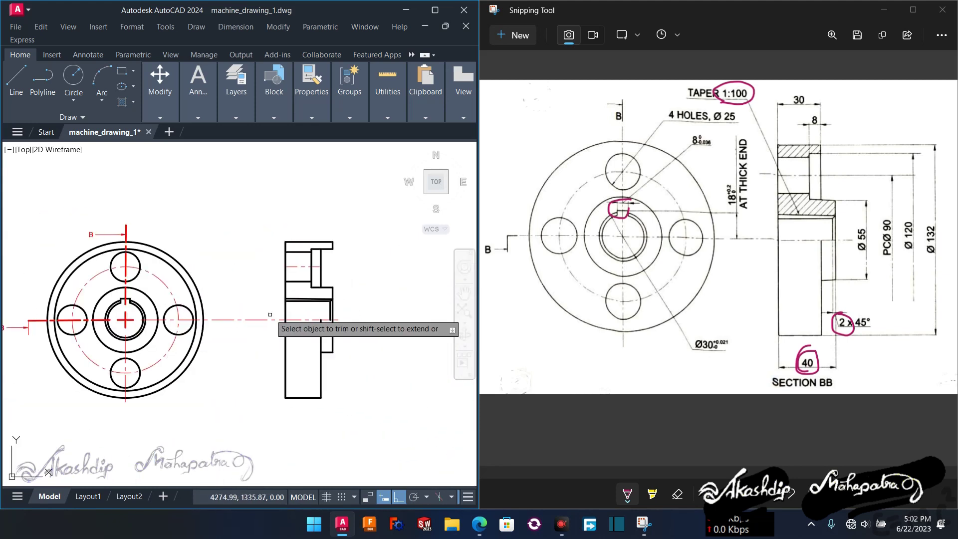
pyautogui.scroll(2, 272, 314)
pyautogui.press('Escape')
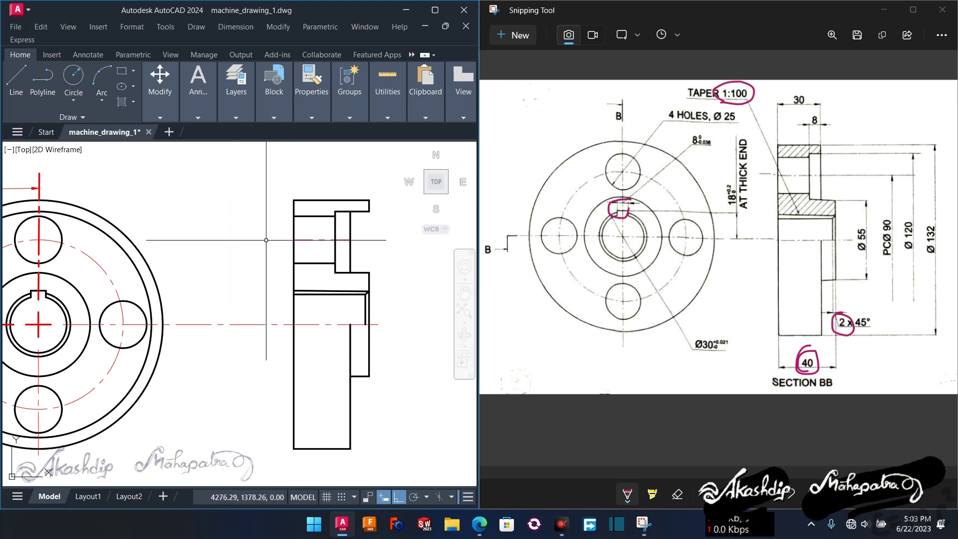
pyautogui.scroll(-1, 266, 240)
pyautogui.scroll(-1, 280, 245)
pyautogui.scroll(-1, 284, 248)
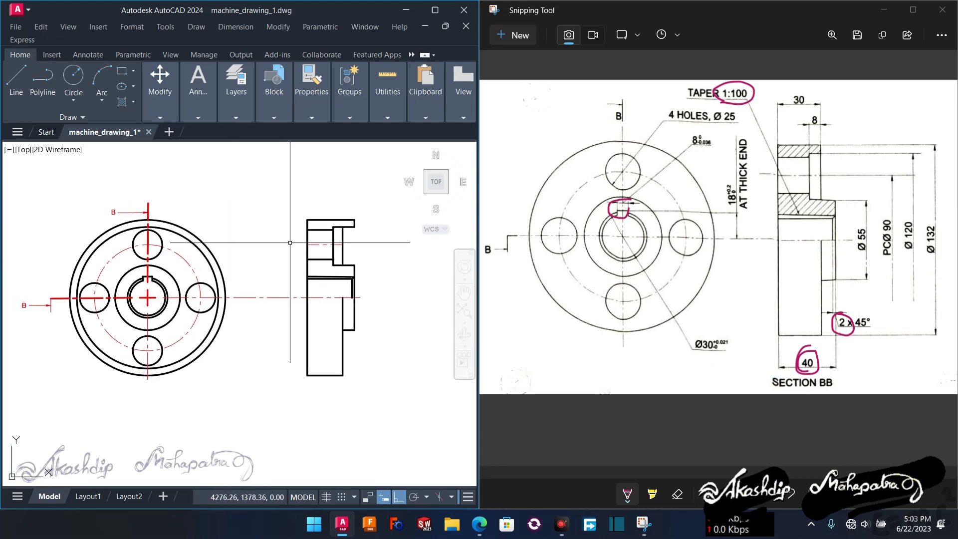
# Make Hatching the current layer
pyautogui.click(275, 108)
pyautogui.click(240, 115)
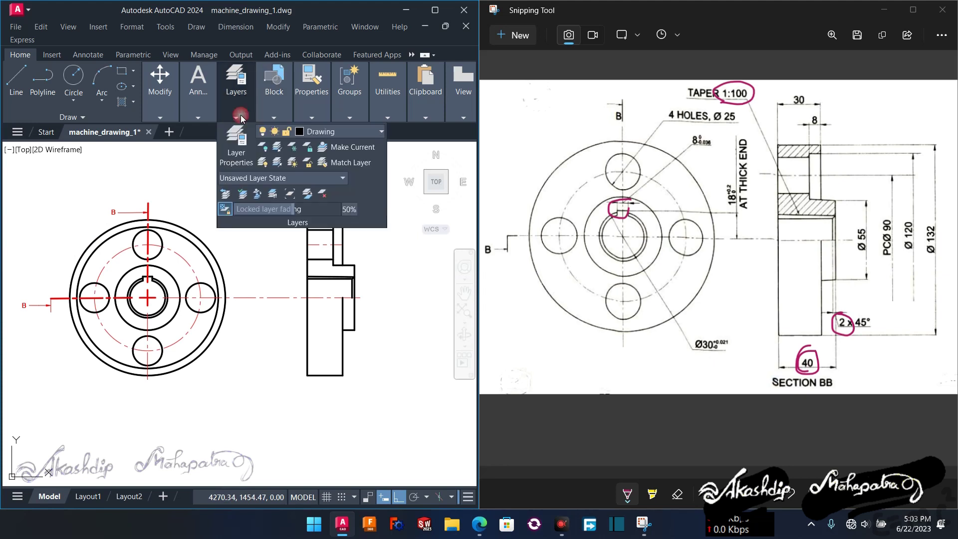
pyautogui.click(324, 139)
pyautogui.click(325, 221)
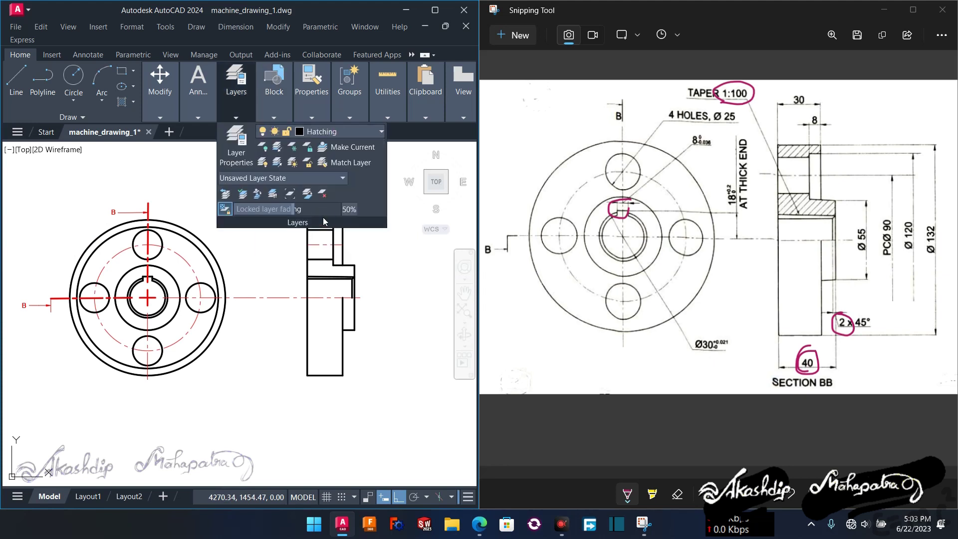
# Hatch both cut regions of the side view with the ANSI31 pattern
pyautogui.click(122, 103)
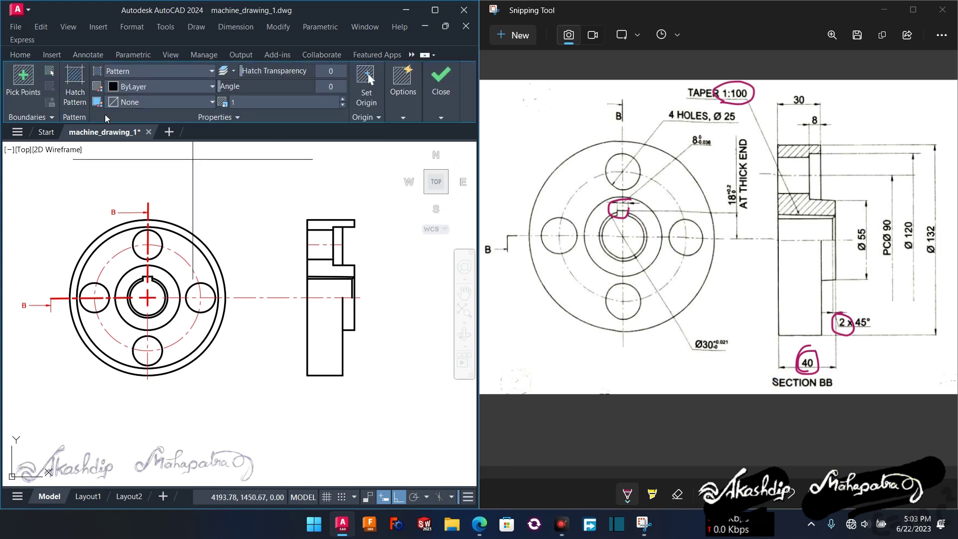
pyautogui.click(76, 99)
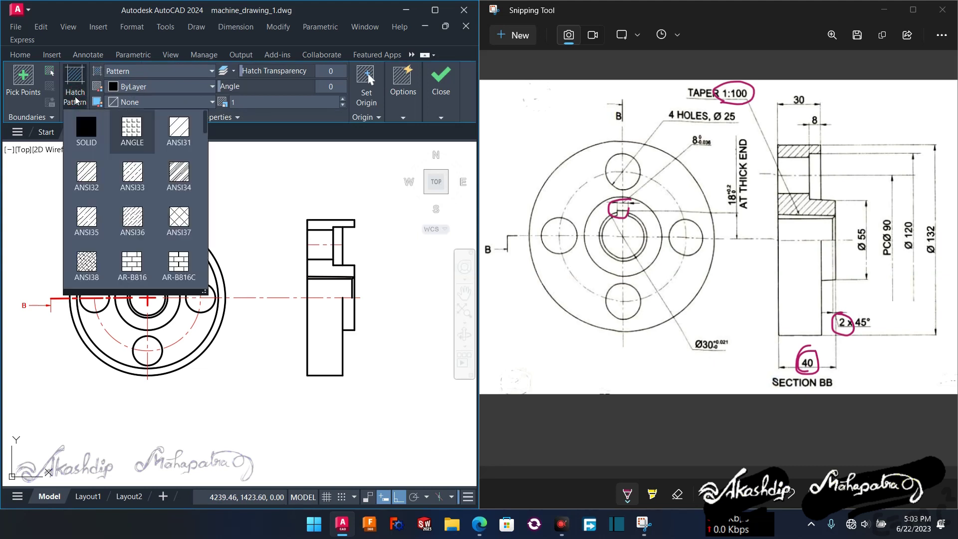
pyautogui.click(178, 130)
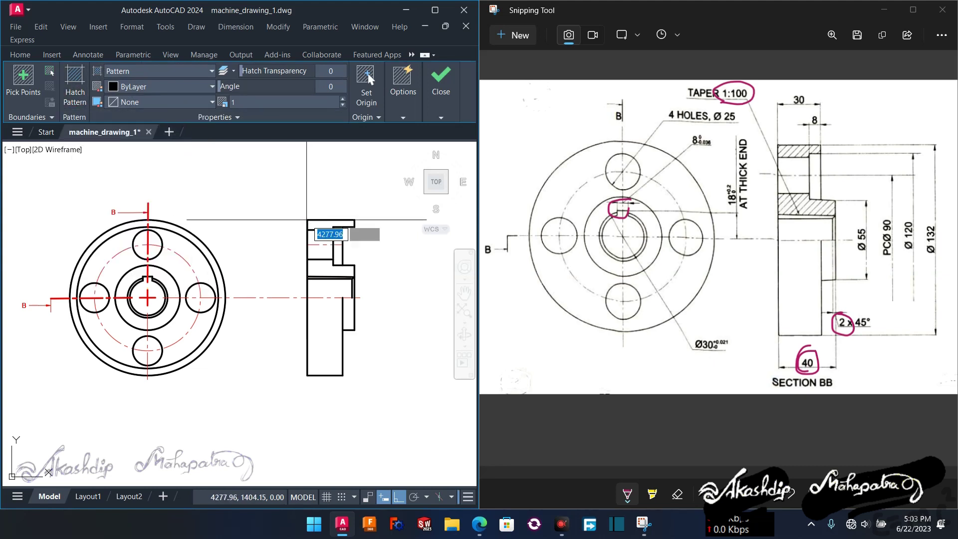
pyautogui.click(324, 270)
pyautogui.scroll(5, 322, 276)
pyautogui.scroll(-3, 310, 270)
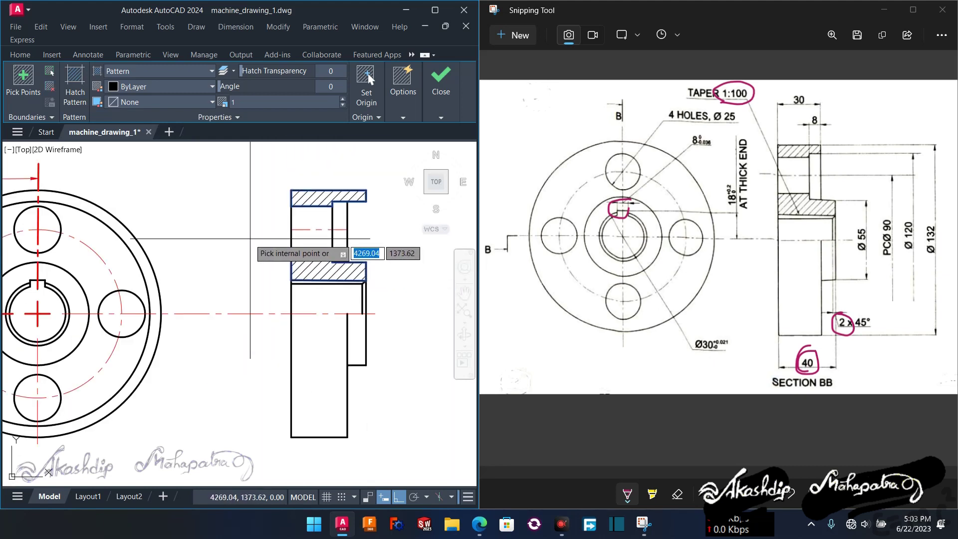
# Set the hatch scale to 0.75 and background colour 8, then finish the hatch
pyautogui.click(343, 105)
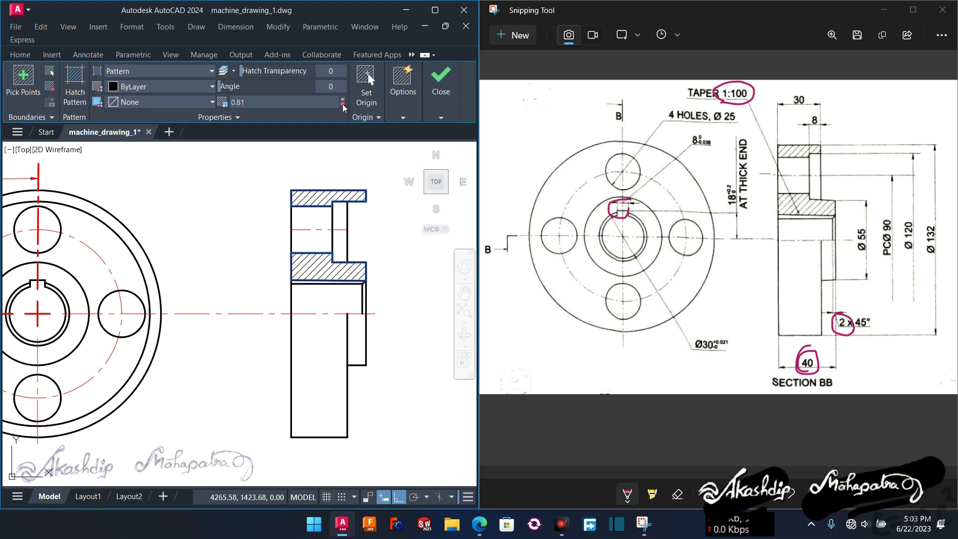
pyautogui.click(343, 106)
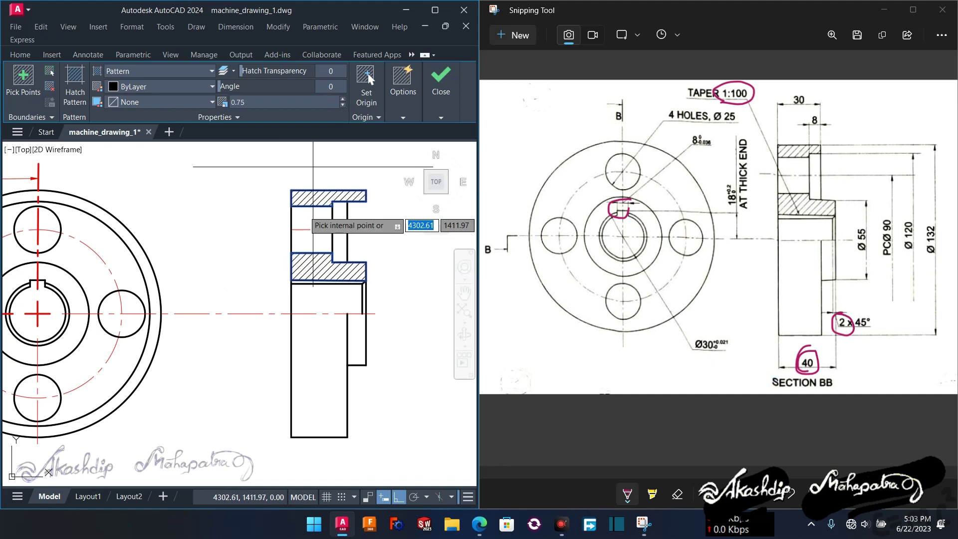
pyautogui.click(155, 102)
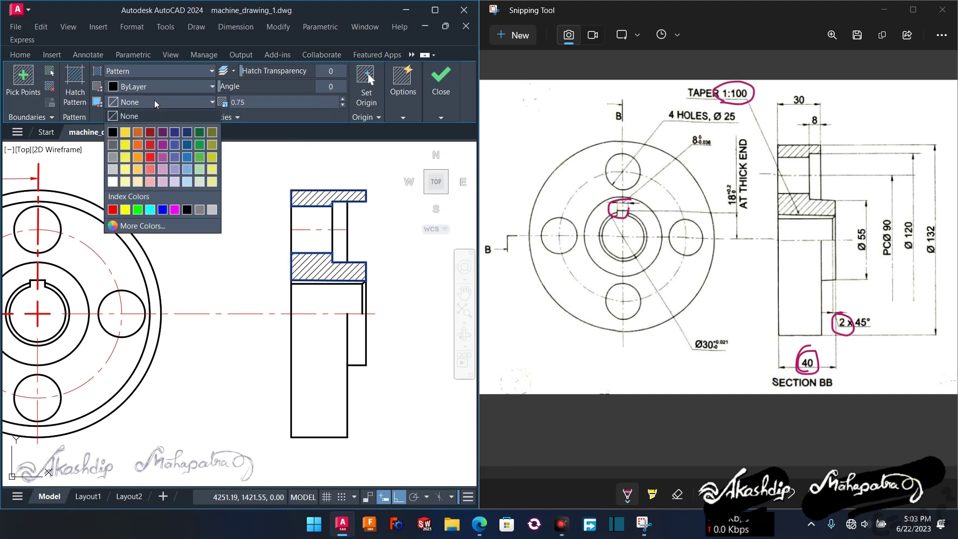
pyautogui.click(202, 209)
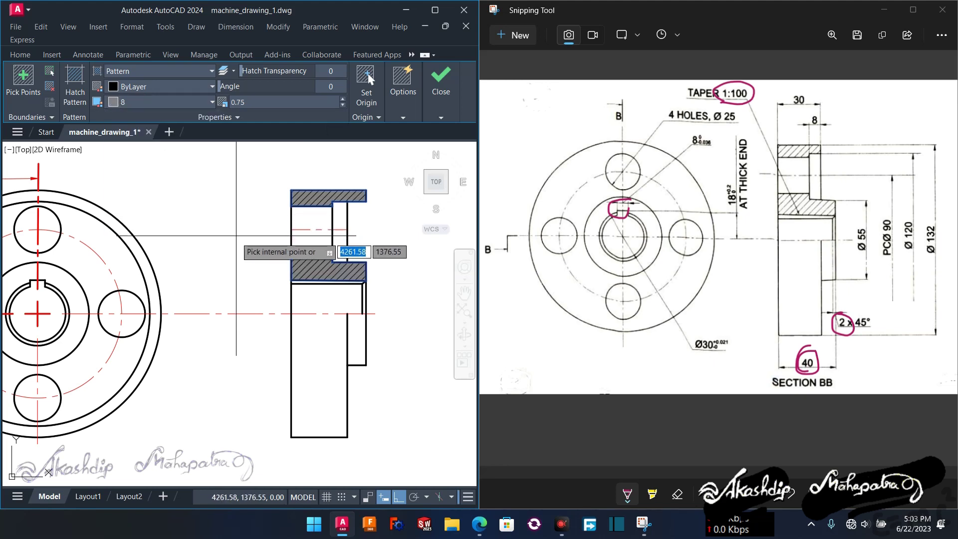
pyautogui.press('Return')
pyautogui.scroll(-2, 236, 238)
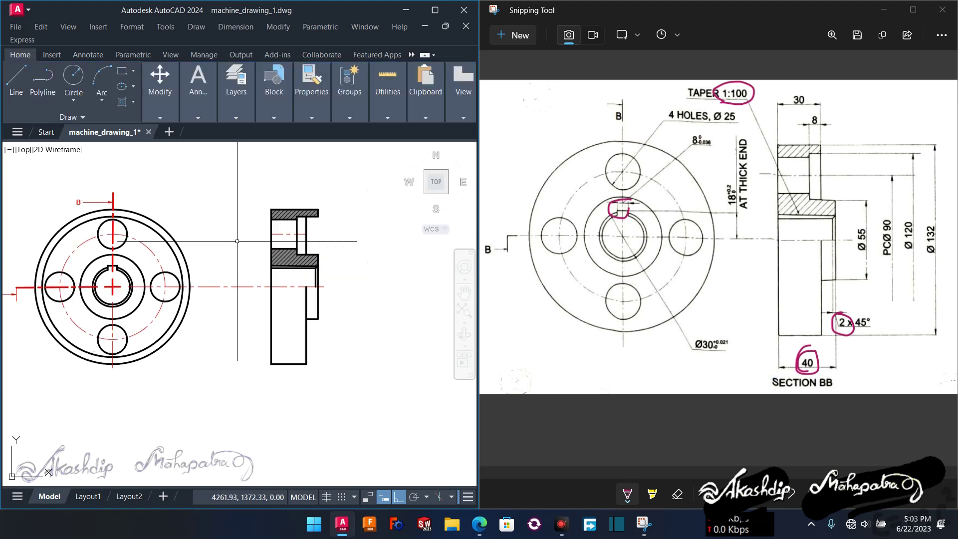
pyautogui.moveTo(213, 240); pyautogui.dragTo(296, 256, button='middle')
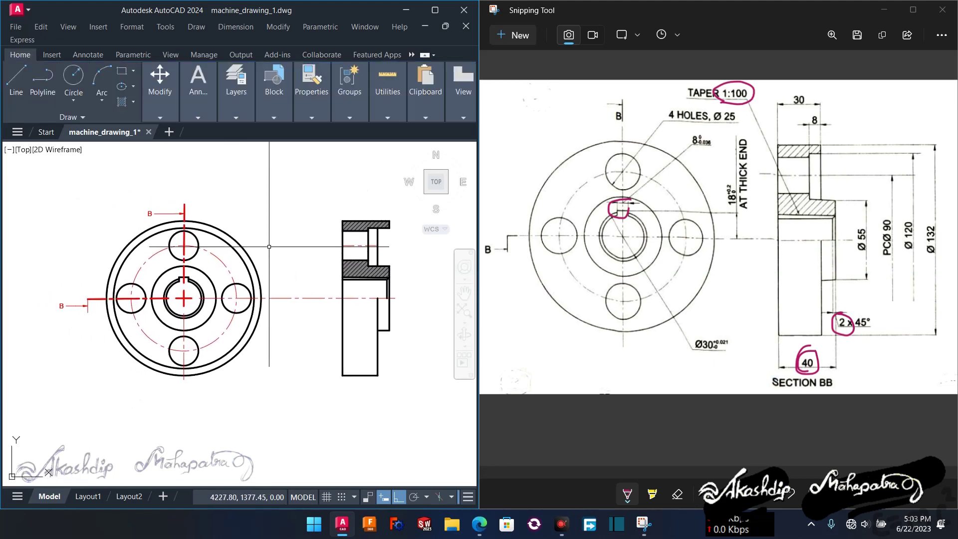
# Make Dimention the current layer
pyautogui.click(229, 116)
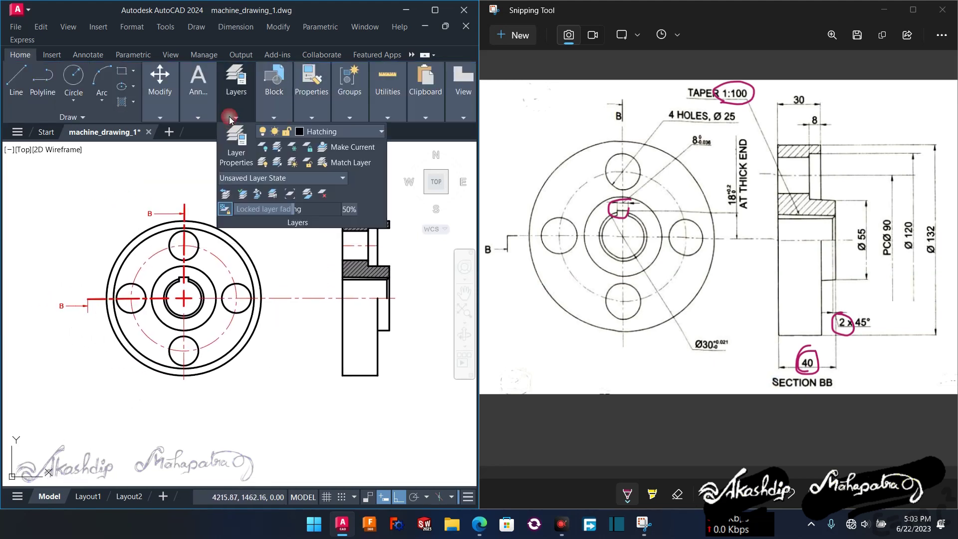
pyautogui.click(327, 133)
pyautogui.click(322, 196)
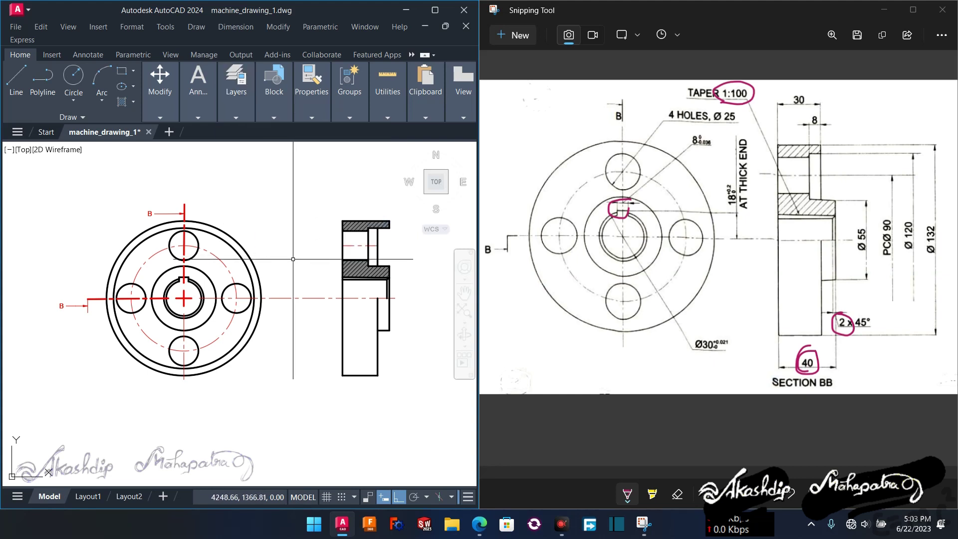
pyautogui.scroll(2, 250, 246)
pyautogui.moveTo(251, 246); pyautogui.dragTo(291, 248, button='middle')
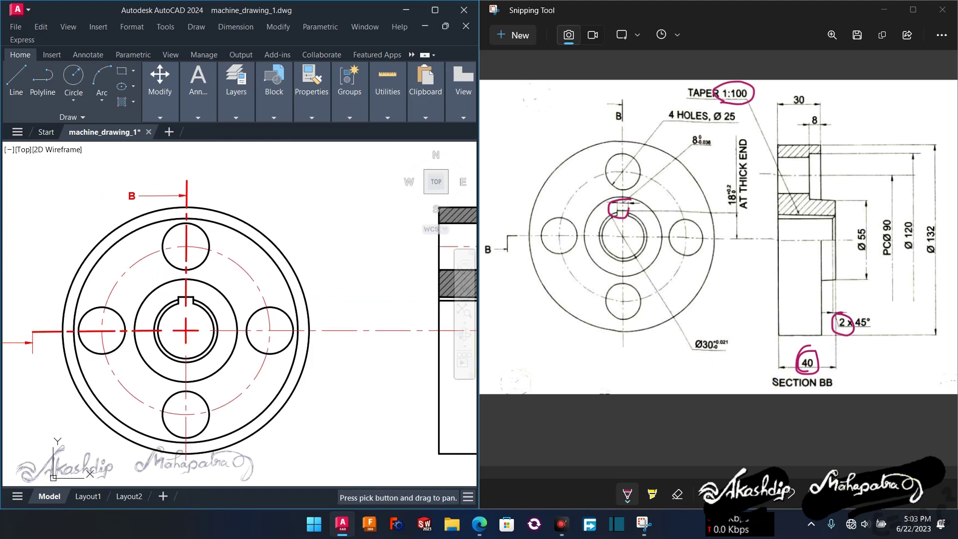
# Dimension the section view's full height with a vertical 132 linear dimension placed to its right
pyautogui.click(199, 120)
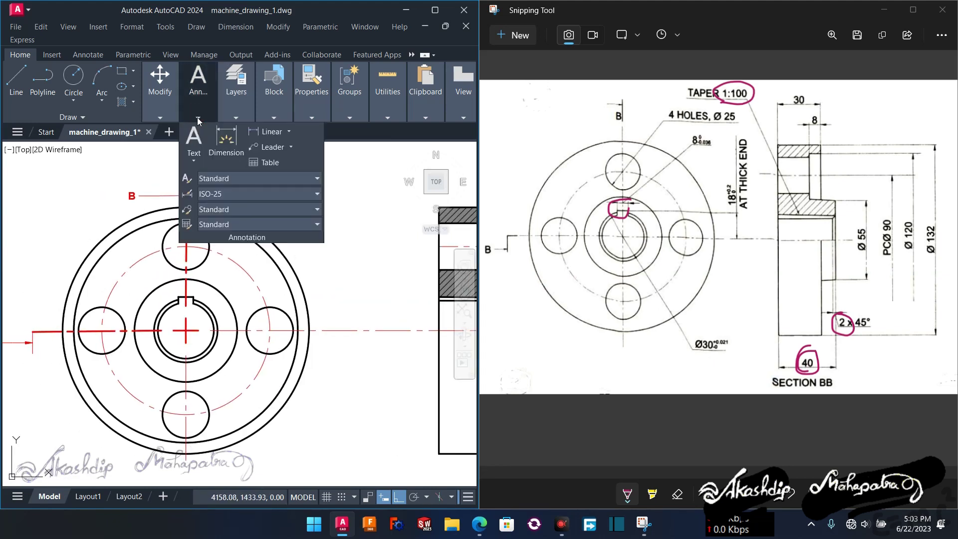
pyautogui.click(269, 131)
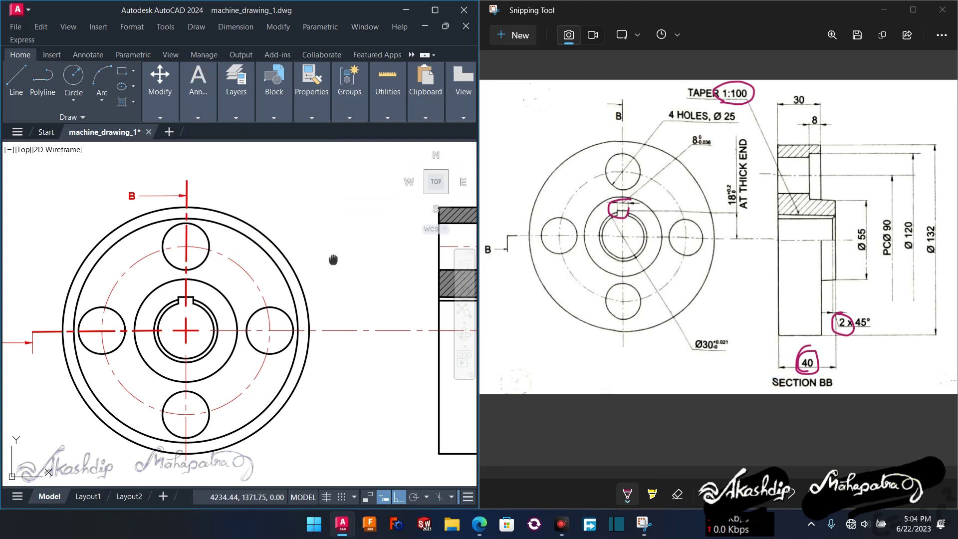
pyautogui.moveTo(332, 261); pyautogui.dragTo(127, 225, button='middle')
pyautogui.scroll(2, 307, 216)
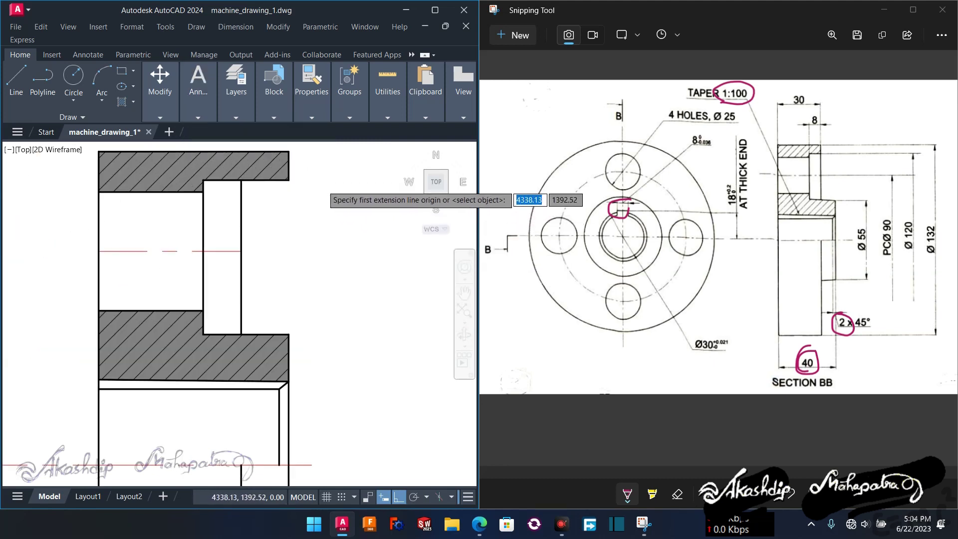
pyautogui.scroll(2, 295, 205)
pyautogui.scroll(2, 273, 183)
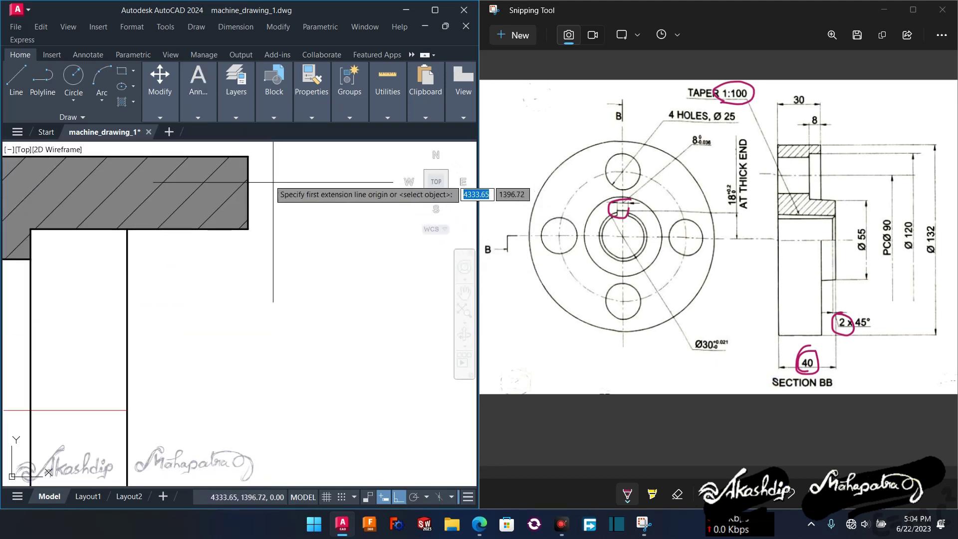
pyautogui.click(248, 158)
pyautogui.scroll(-5, 266, 225)
pyautogui.moveTo(267, 226); pyautogui.dragTo(251, 148, button='middle')
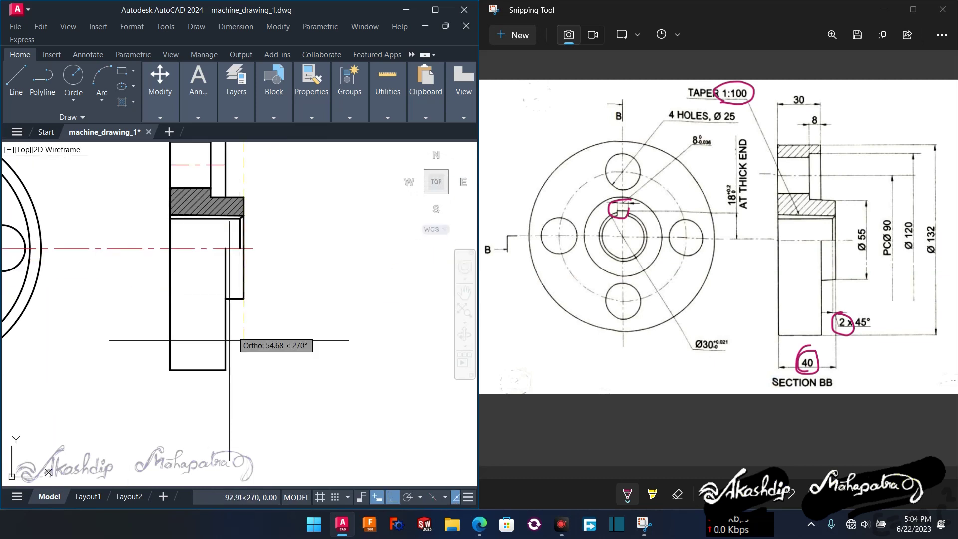
pyautogui.click(226, 370)
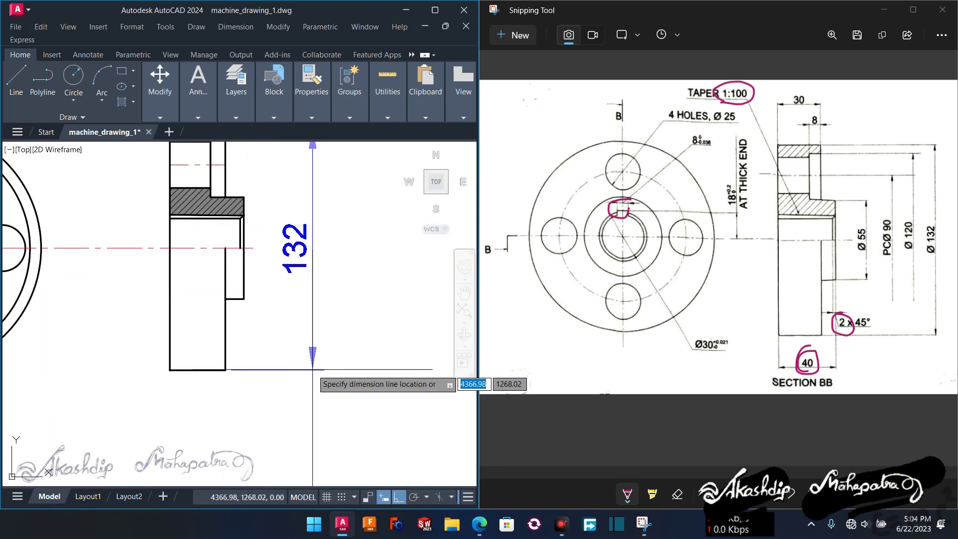
pyautogui.click(352, 306)
pyautogui.moveTo(321, 307); pyautogui.dragTo(293, 352, button='middle')
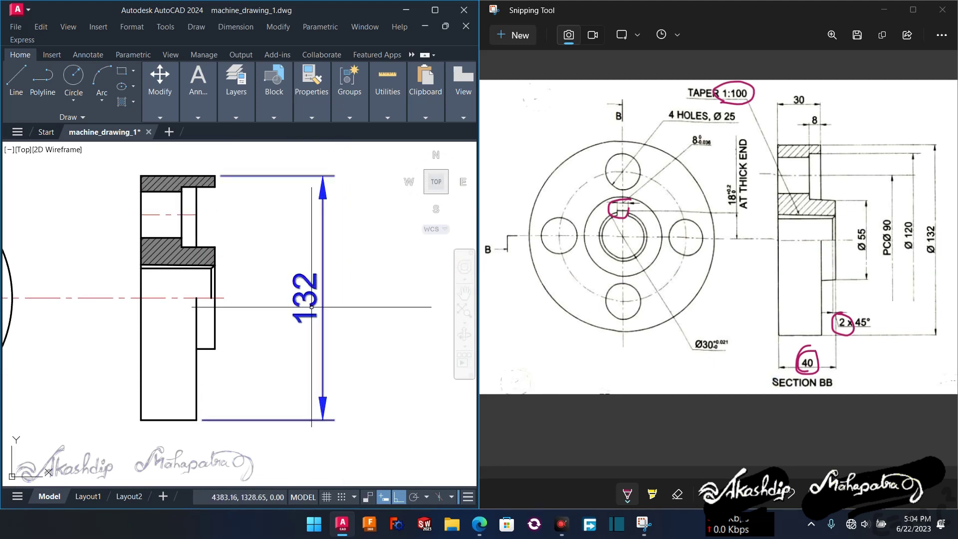
pyautogui.scroll(-3, 299, 304)
pyautogui.scroll(2, 286, 320)
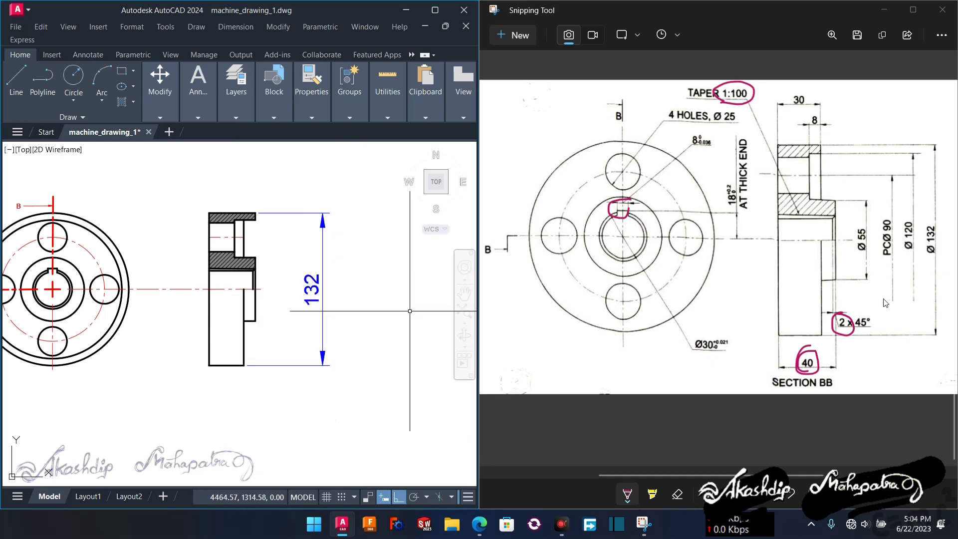
# Add the diameter symbol so the 132 dimension reads Ø132
pyautogui.click(312, 289)
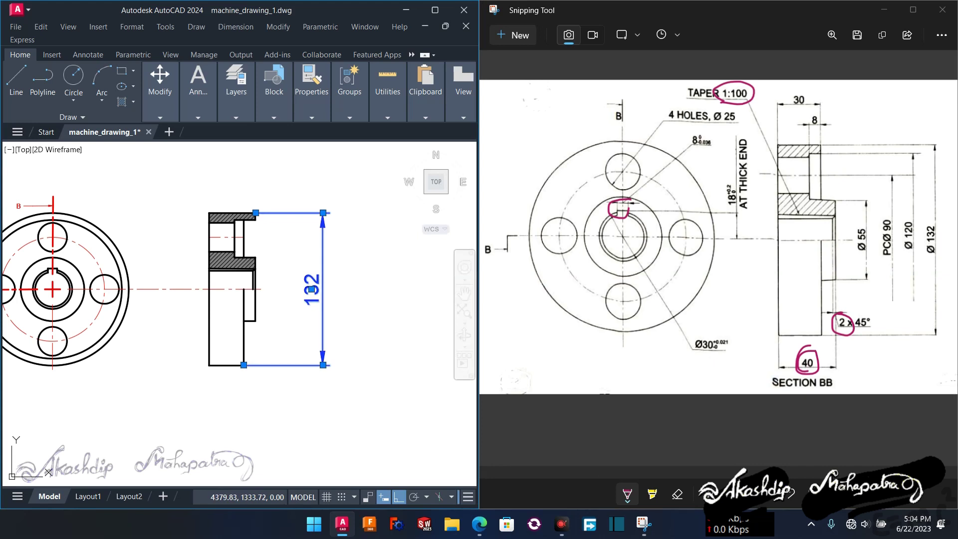
pyautogui.doubleClick(312, 289)
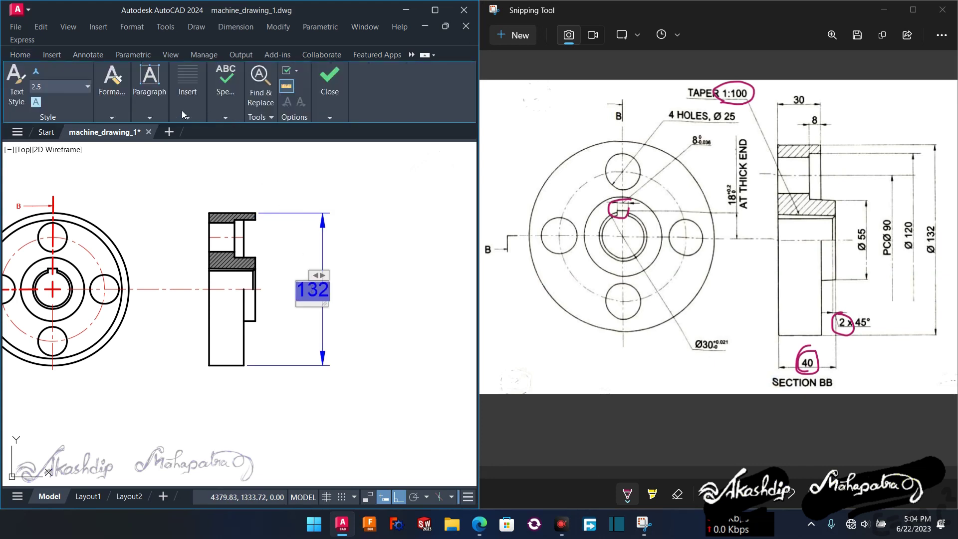
pyautogui.click(191, 114)
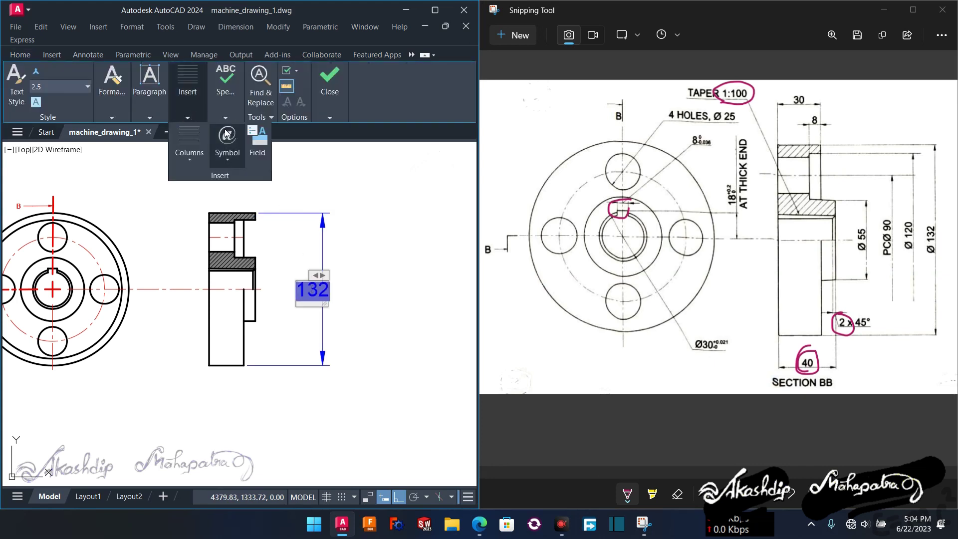
pyautogui.click(225, 149)
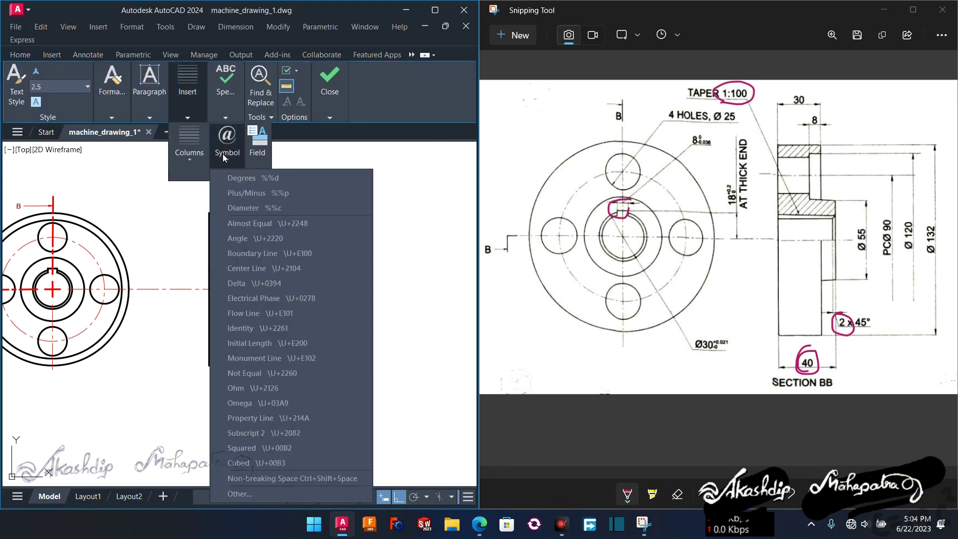
pyautogui.click(241, 209)
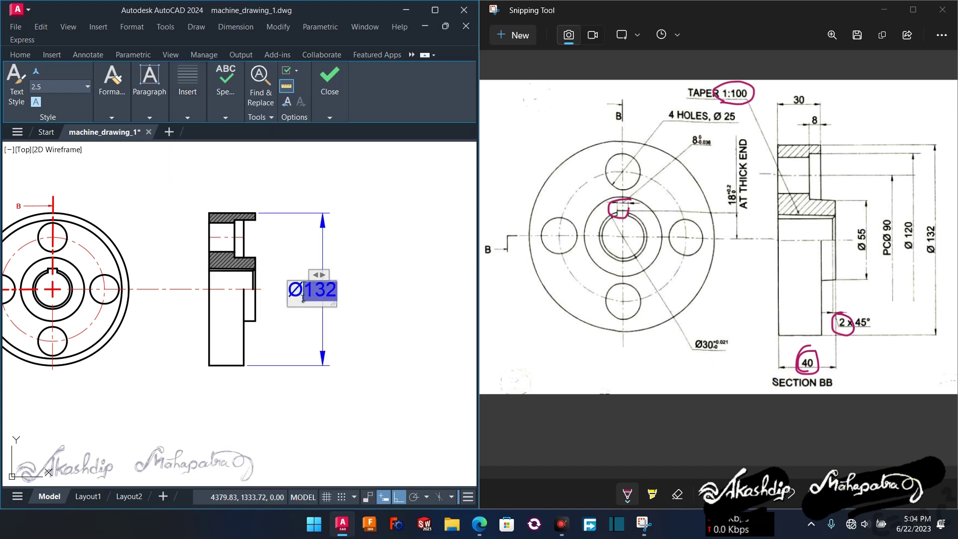
pyautogui.click(381, 285)
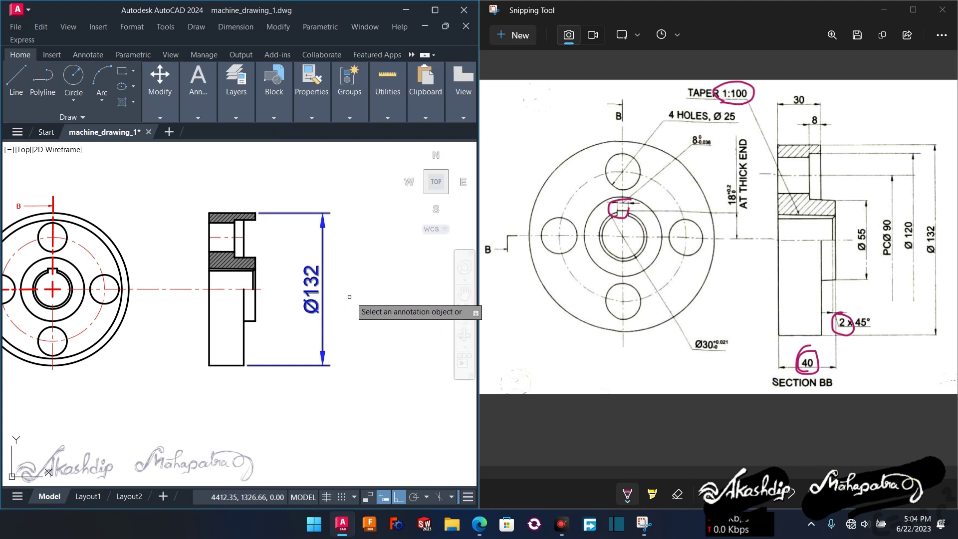
# Open the dimension style settings with the D command
pyautogui.press('Escape')
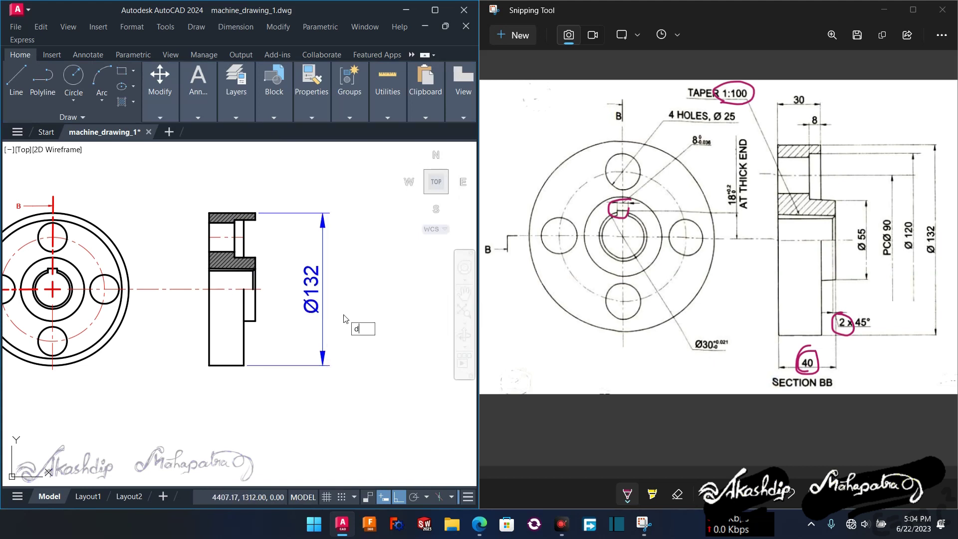
pyautogui.write('d')
pyautogui.press('Return')
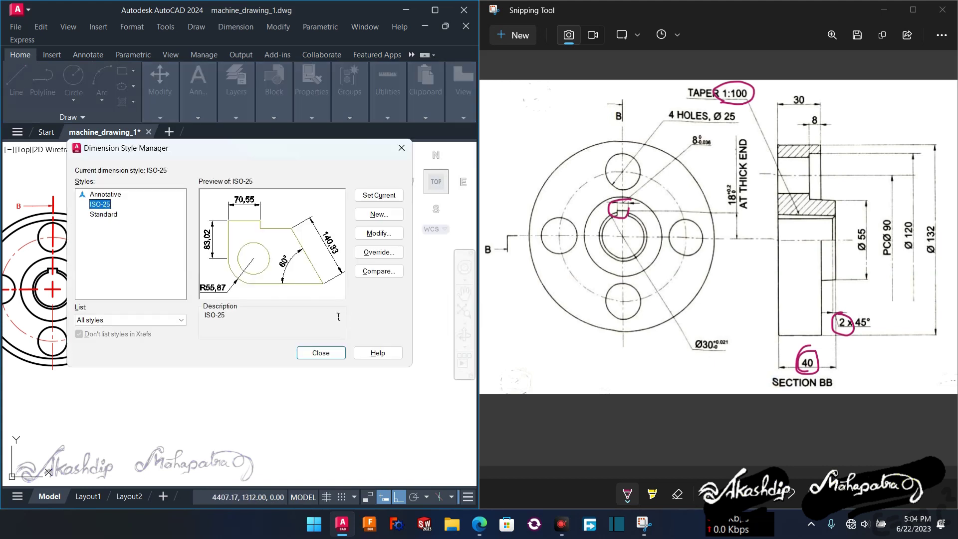
# Close the dimension style settings and inspect the Ø132 dimension's properties
pyautogui.click(339, 353)
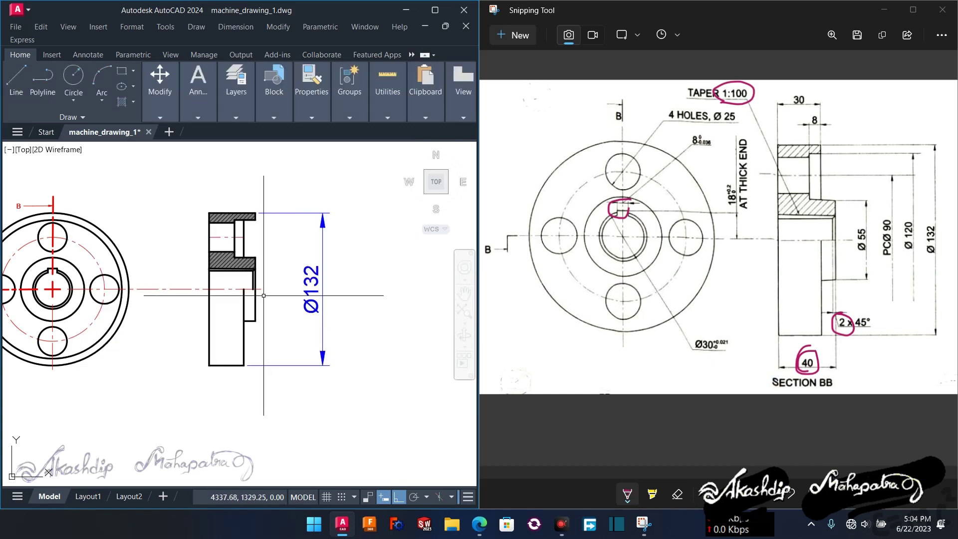
pyautogui.scroll(-3, 263, 295)
pyautogui.moveTo(50, 292)
pyautogui.mouseDown(button='middle')
pyautogui.moveTo(135, 318)
pyautogui.moveTo(123, 315)
pyautogui.moveTo(213, 377)
pyautogui.moveTo(185, 378)
pyautogui.mouseUp(button='middle')
pyautogui.scroll(2, 286, 329)
pyautogui.click(287, 329)
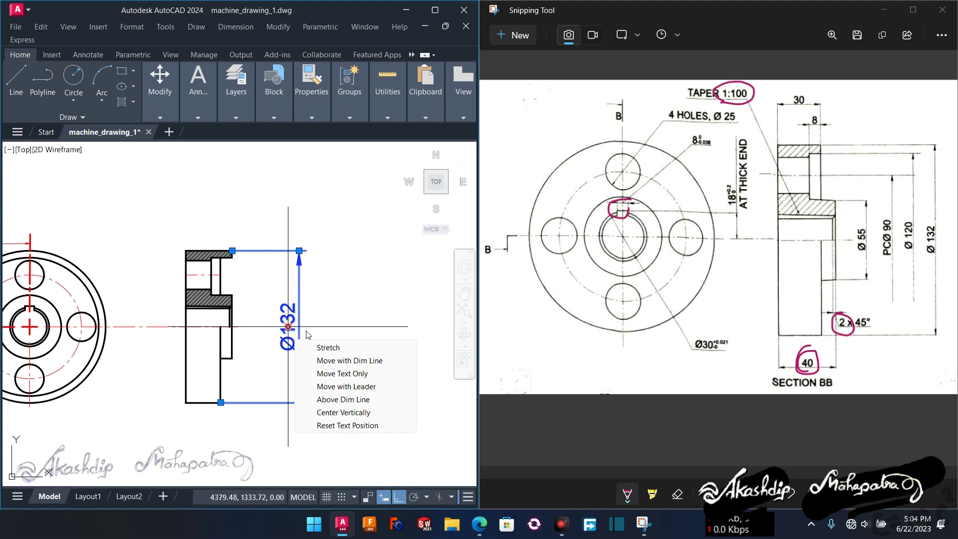
pyautogui.moveTo(308, 334); pyautogui.dragTo(348, 342, button='middle')
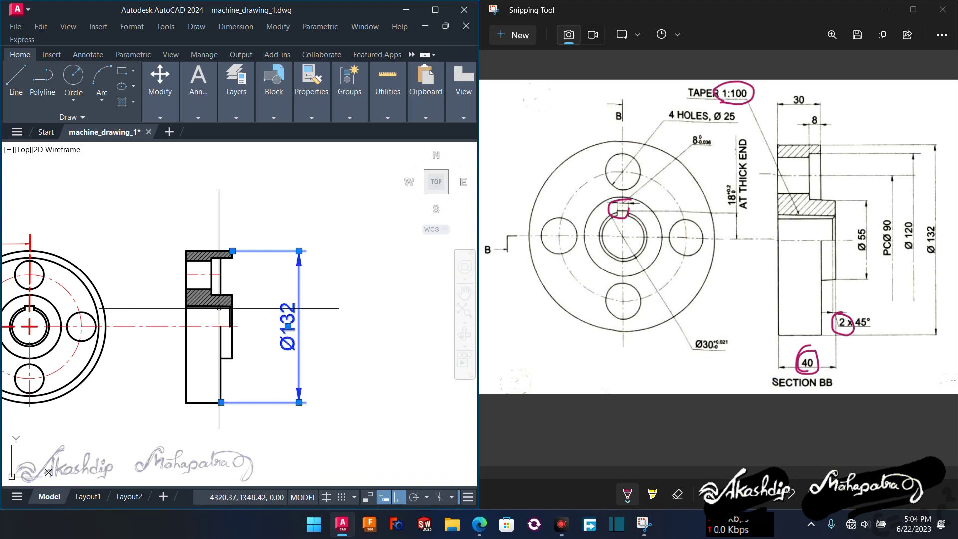
pyautogui.hotkey('ctrl', '1')
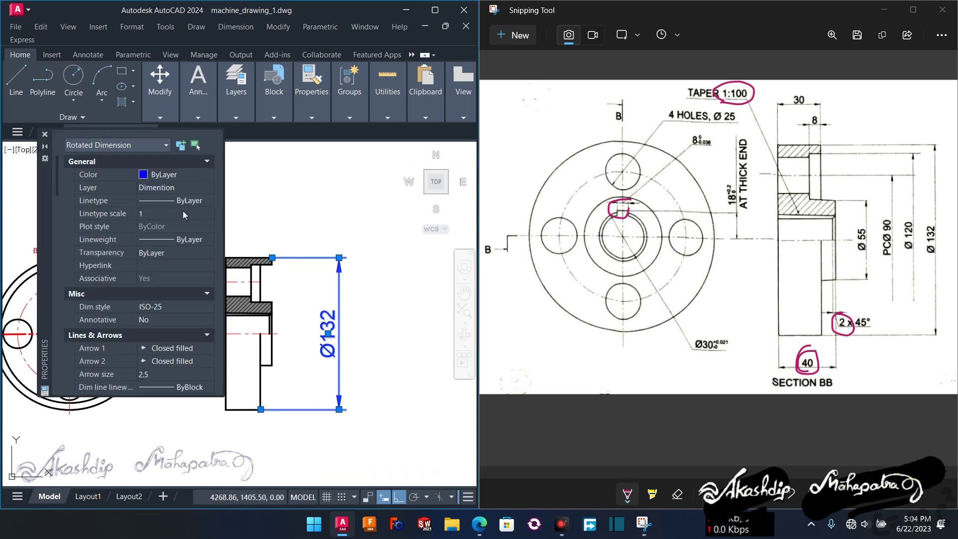
pyautogui.scroll(-5, 167, 232)
pyautogui.scroll(3, 125, 210)
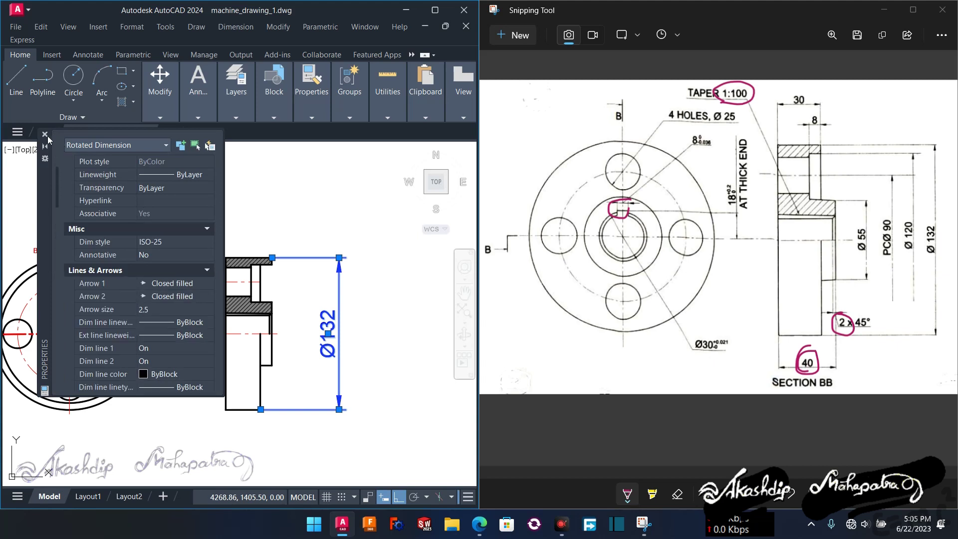
pyautogui.click(45, 135)
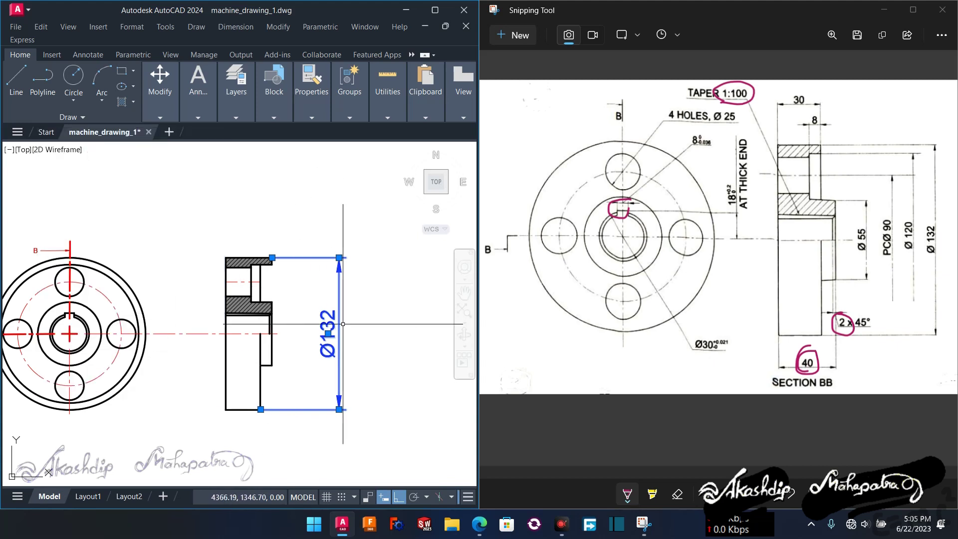
# Pan and zoom to frame the section and end views
pyautogui.scroll(-4, 322, 339)
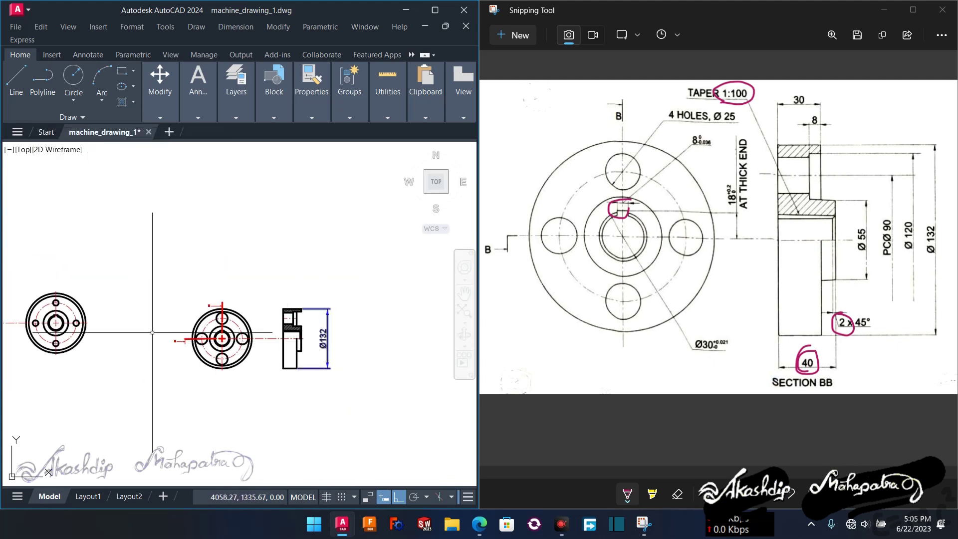
pyautogui.moveTo(152, 333); pyautogui.dragTo(269, 339, button='middle')
pyautogui.scroll(5, 143, 205)
pyautogui.scroll(3, 142, 205)
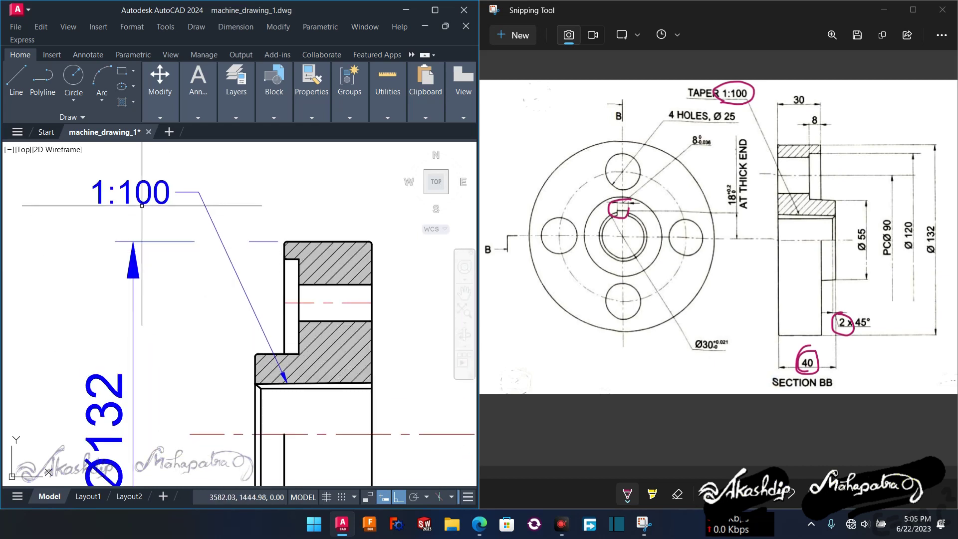
pyautogui.hotkey('alt', 'n')
pyautogui.scroll(-2, 142, 191)
pyautogui.scroll(-3, 142, 191)
pyautogui.moveTo(299, 300)
pyautogui.mouseDown()
pyautogui.moveTo(140, 300)
pyautogui.moveTo(300, 280)
pyautogui.mouseUp()
pyautogui.press('Escape')
pyautogui.scroll(2, 250, 280)
pyautogui.scroll(2, 250, 280)
pyautogui.scroll(2, 250, 280)
pyautogui.scroll(-1, 249, 281)
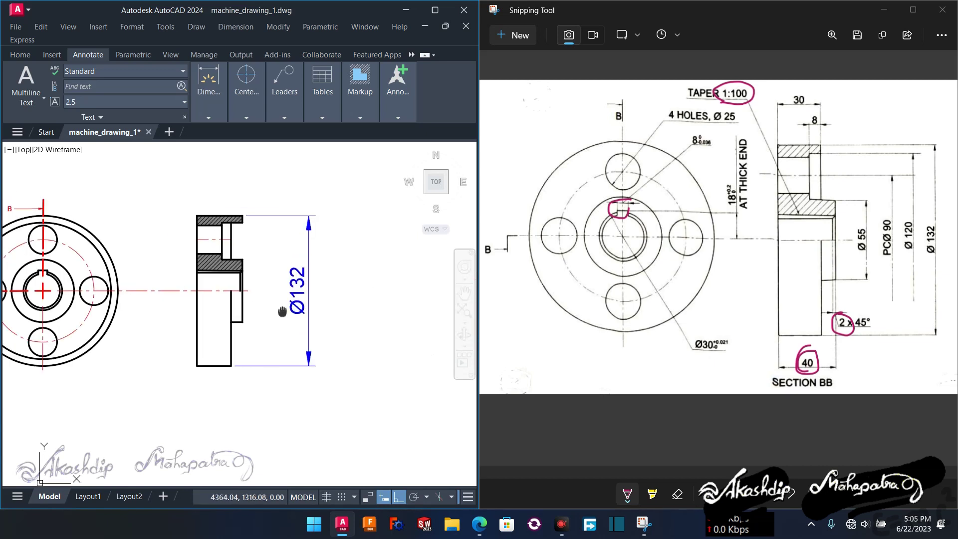
pyautogui.scroll(-1, 270, 373)
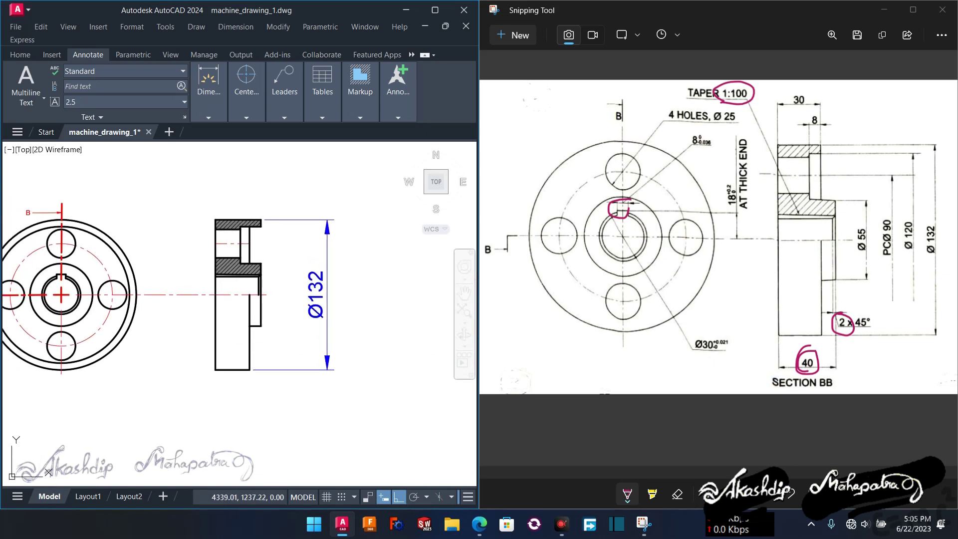
# Change the ISO-25 dimension style's overall scale to 3
pyautogui.write('d')
pyautogui.press('Return')
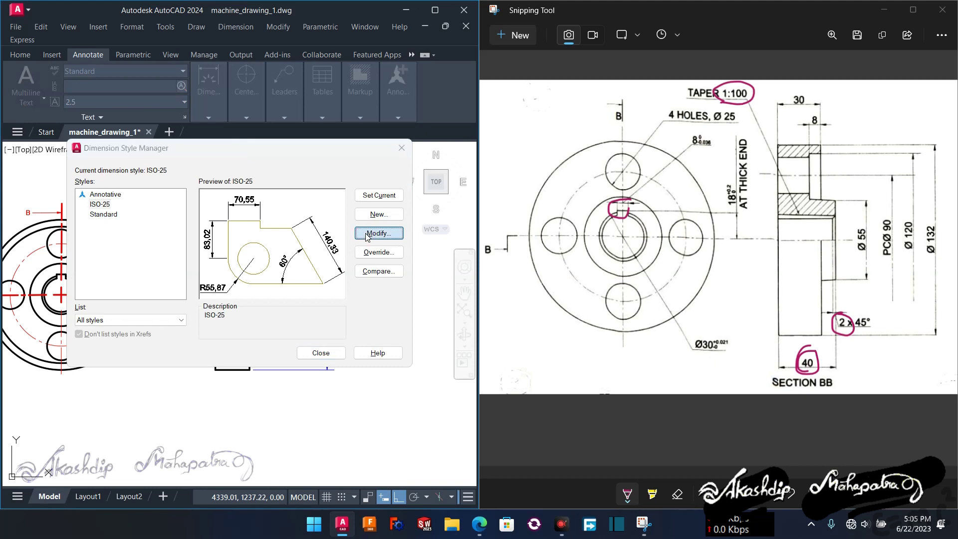
pyautogui.click(368, 234)
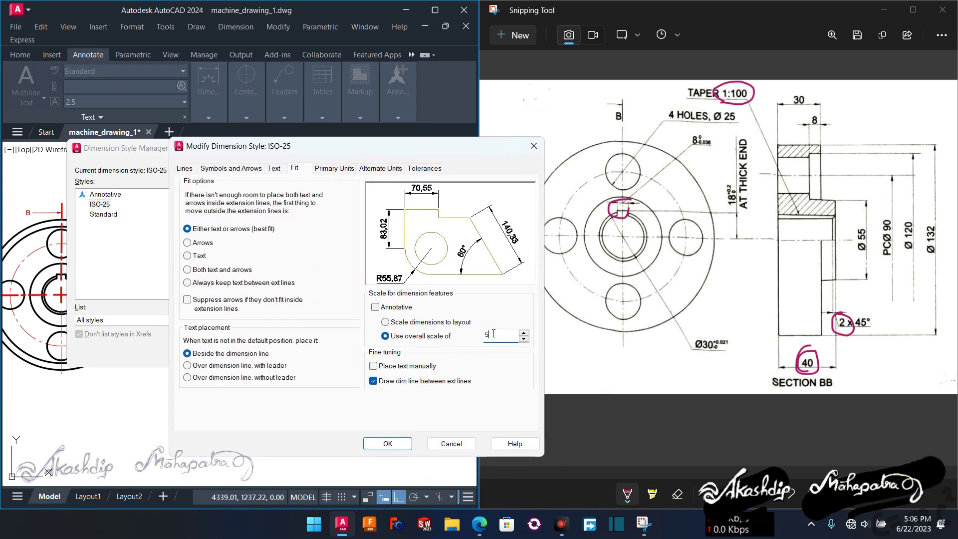
pyautogui.press('BackSpace')
pyautogui.click(399, 444)
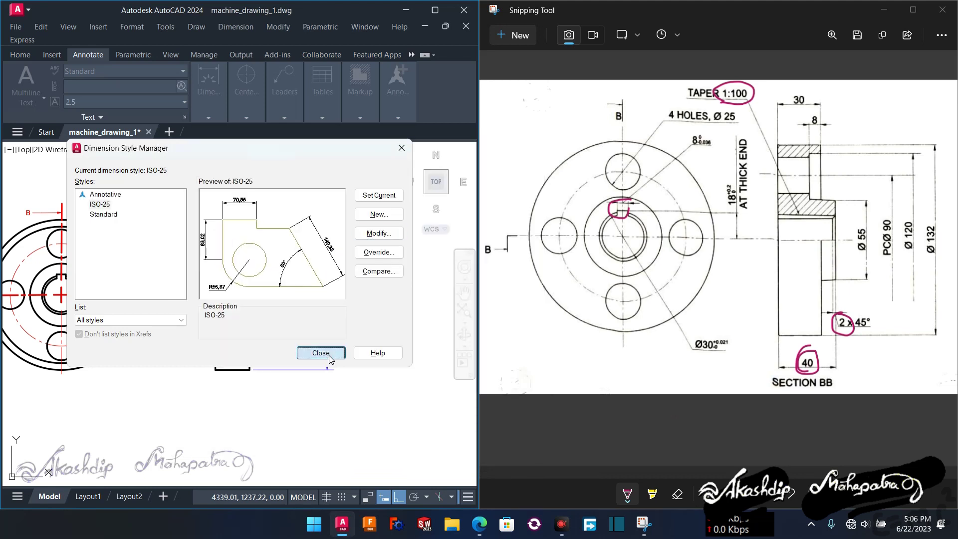
pyautogui.click(321, 353)
pyautogui.moveTo(209, 279); pyautogui.dragTo(235, 312, button='middle')
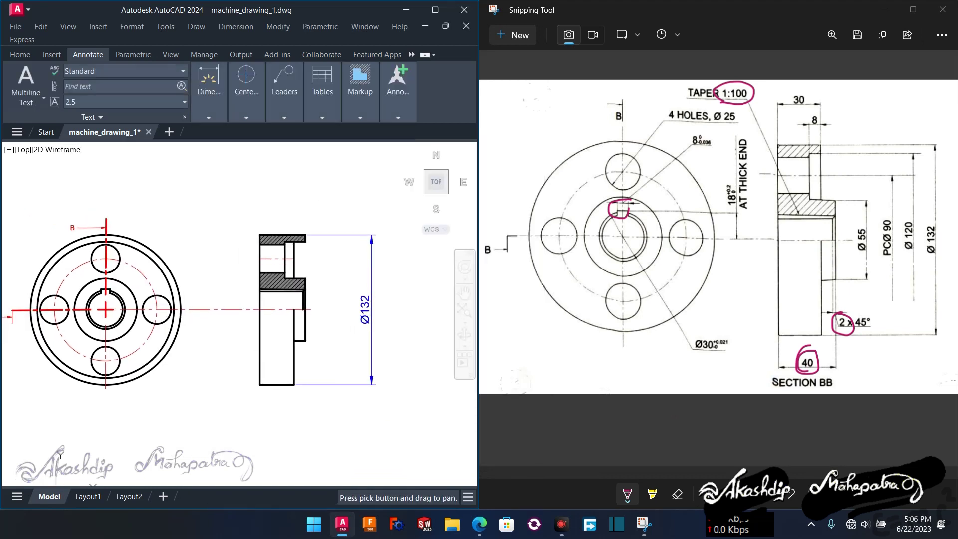
pyautogui.moveTo(300, 332); pyautogui.dragTo(321, 332, button='middle')
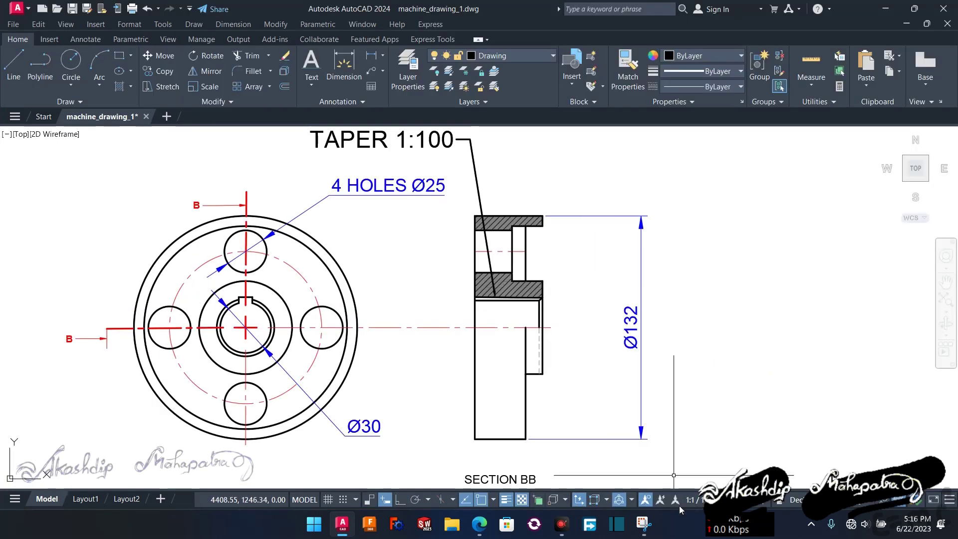
# Inspect the keyway and its width callout on the Snipping Tool reference drawing
pyautogui.click(643, 524)
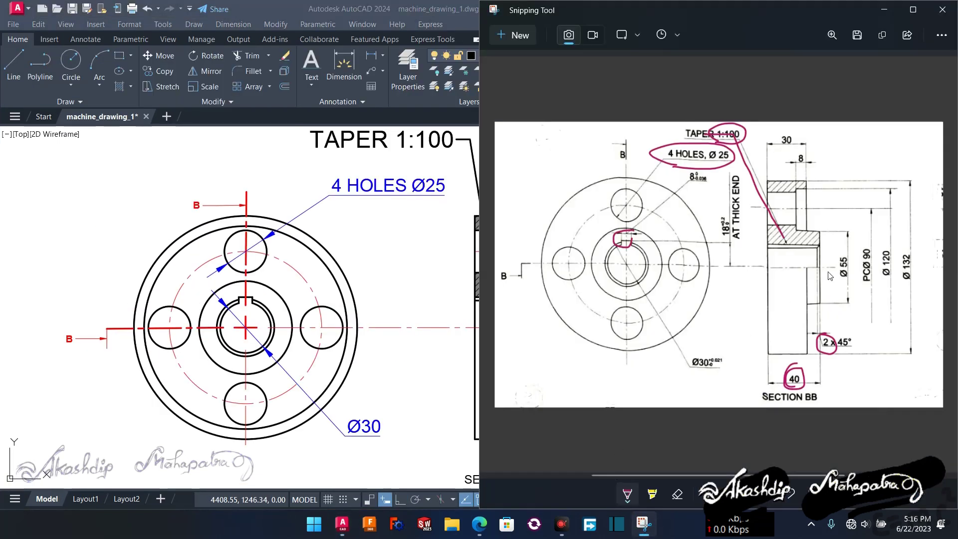
pyautogui.keyDown('ctrl'); pyautogui.scroll(1, 856, 286); pyautogui.keyUp('ctrl')
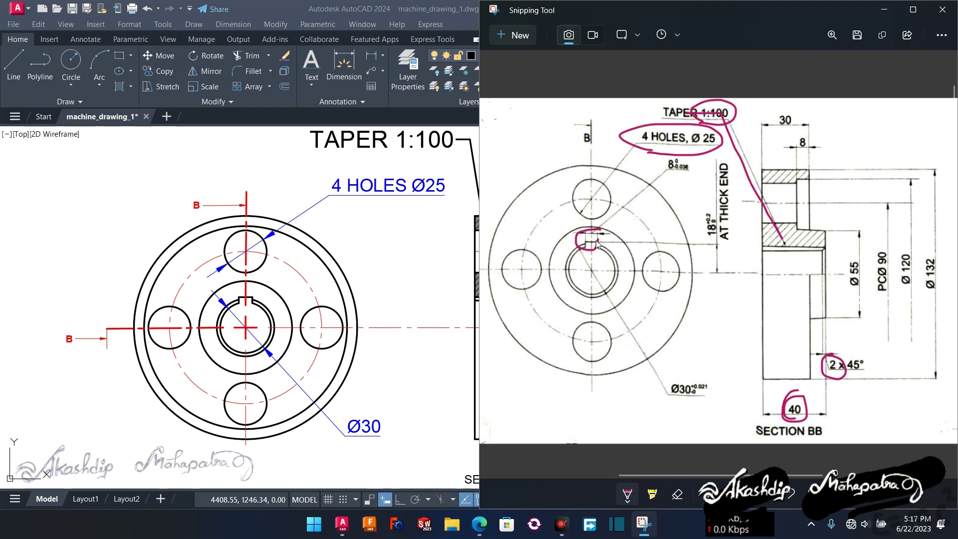
pyautogui.keyDown('ctrl'); pyautogui.scroll(2, 597, 245); pyautogui.keyUp('ctrl')
pyautogui.keyDown('ctrl'); pyautogui.scroll(2, 614, 300); pyautogui.keyUp('ctrl')
pyautogui.keyDown('ctrl'); pyautogui.scroll(2, 634, 355); pyautogui.keyUp('ctrl')
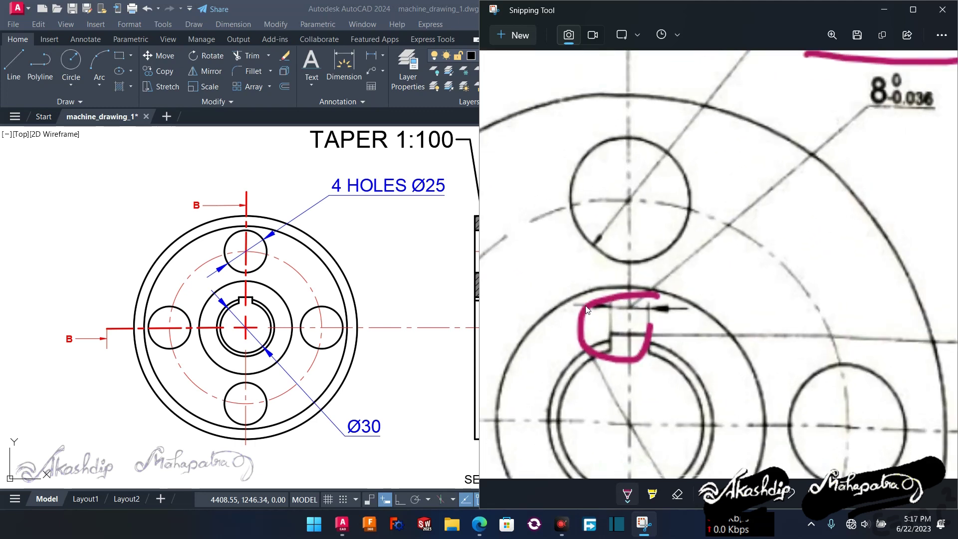
pyautogui.keyDown('ctrl'); pyautogui.scroll(-1, 612, 311); pyautogui.keyUp('ctrl')
pyautogui.keyDown('ctrl'); pyautogui.scroll(-1, 674, 287); pyautogui.keyUp('ctrl')
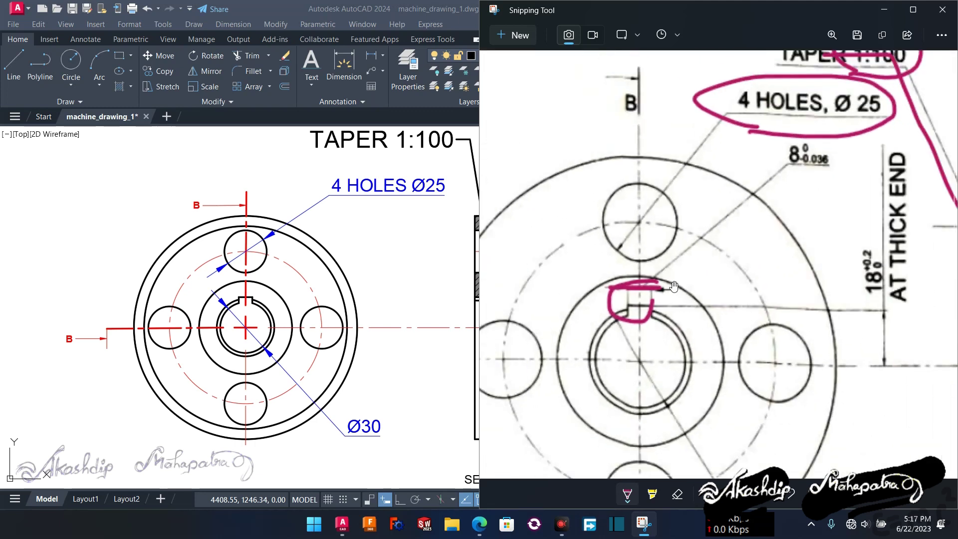
pyautogui.moveTo(644, 285); pyautogui.dragTo(757, 201)
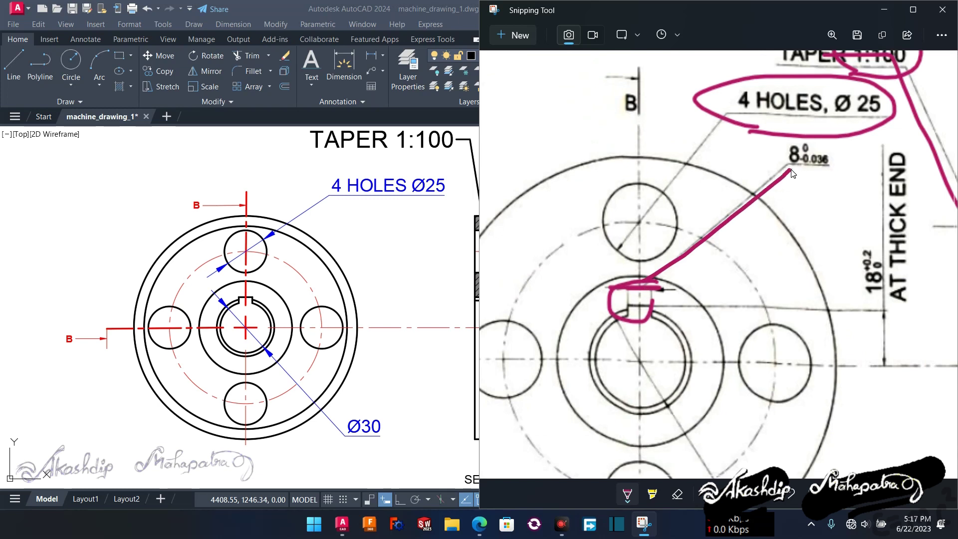
pyautogui.keyDown('ctrl'); pyautogui.scroll(-1, 788, 213); pyautogui.keyUp('ctrl')
pyautogui.keyDown('ctrl'); pyautogui.scroll(-1, 779, 224); pyautogui.keyUp('ctrl')
pyautogui.hotkey('ctrl', 'z')
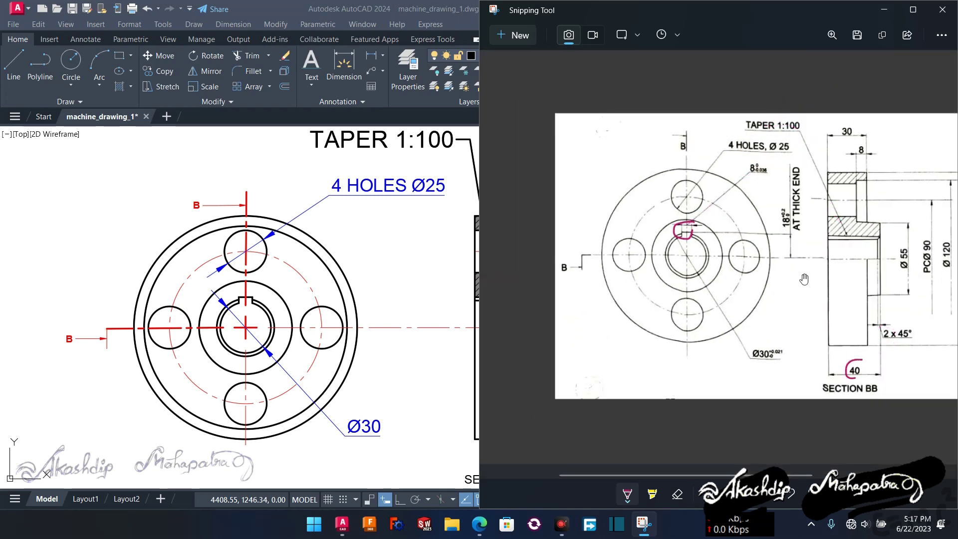
# Return to AutoCAD and make Dimention the current layer
pyautogui.click(887, 10)
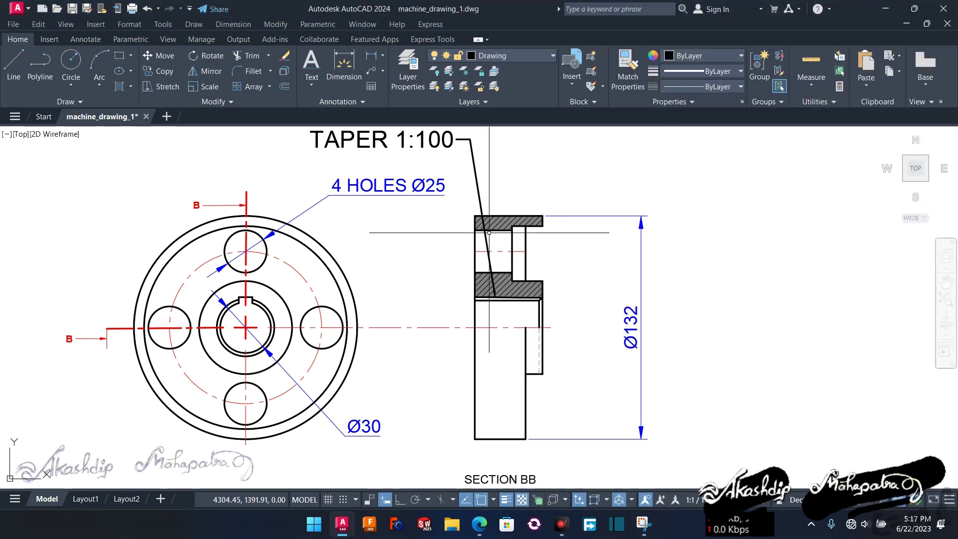
pyautogui.moveTo(439, 261); pyautogui.dragTo(459, 264, button='middle')
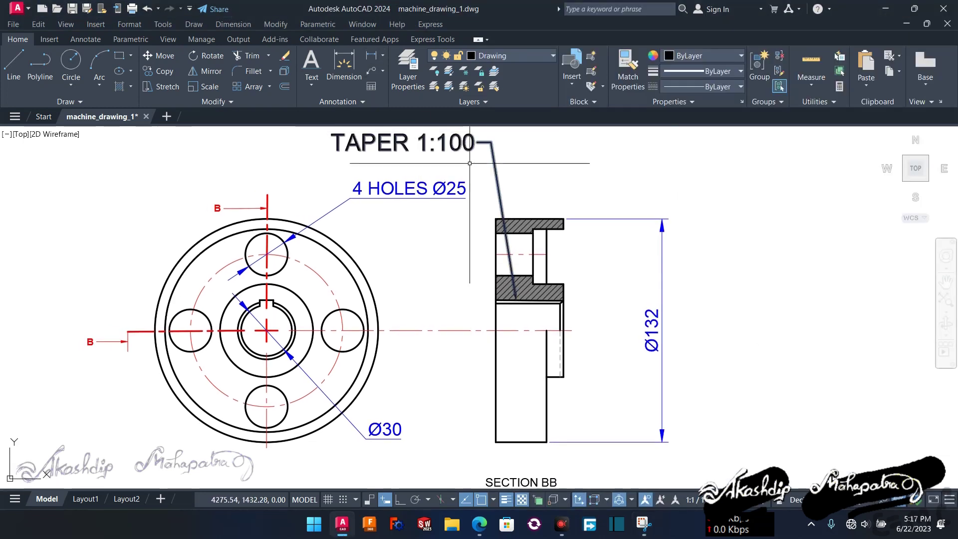
pyautogui.click(495, 56)
pyautogui.click(498, 117)
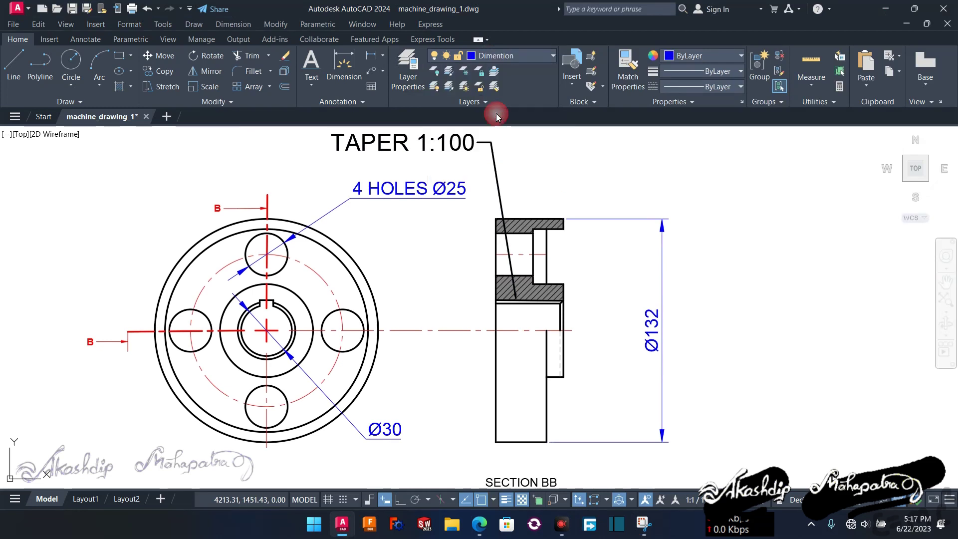
# Add a vertical 90 bolt-hole pitch dimension right of the section view
pyautogui.click(383, 56)
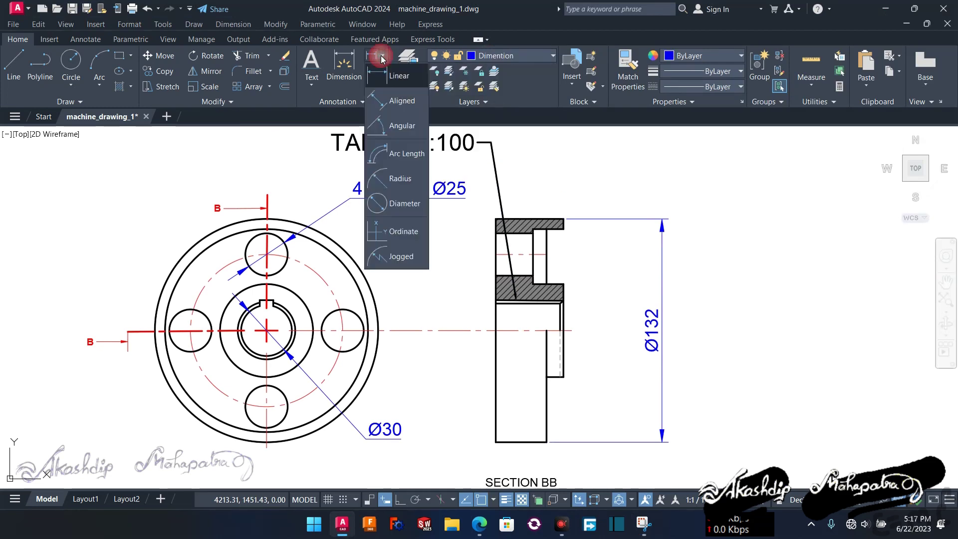
pyautogui.click(391, 76)
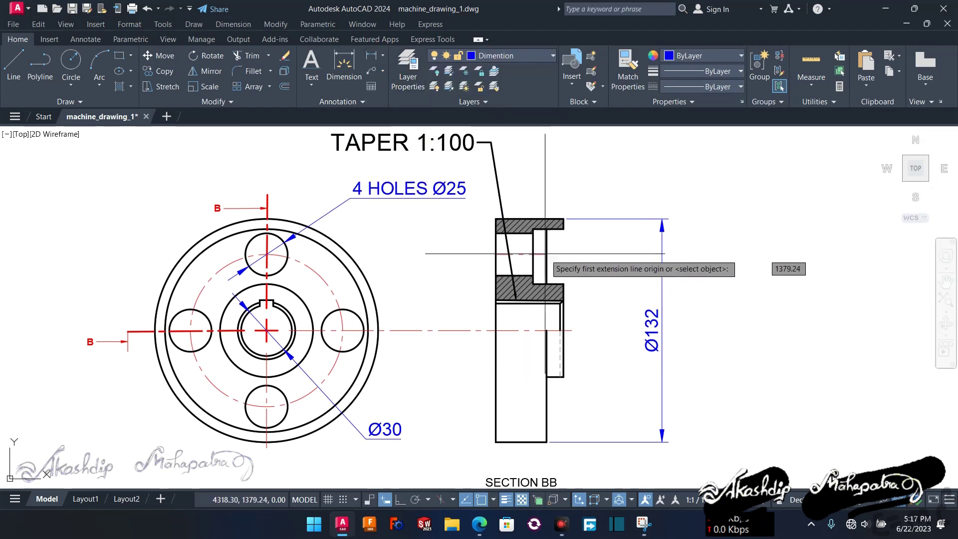
pyautogui.click(547, 254)
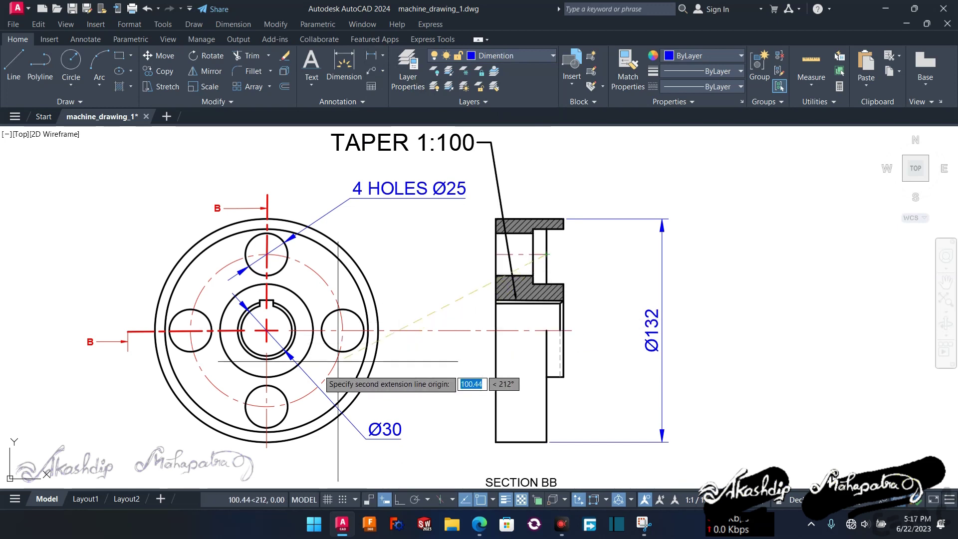
pyautogui.click(267, 406)
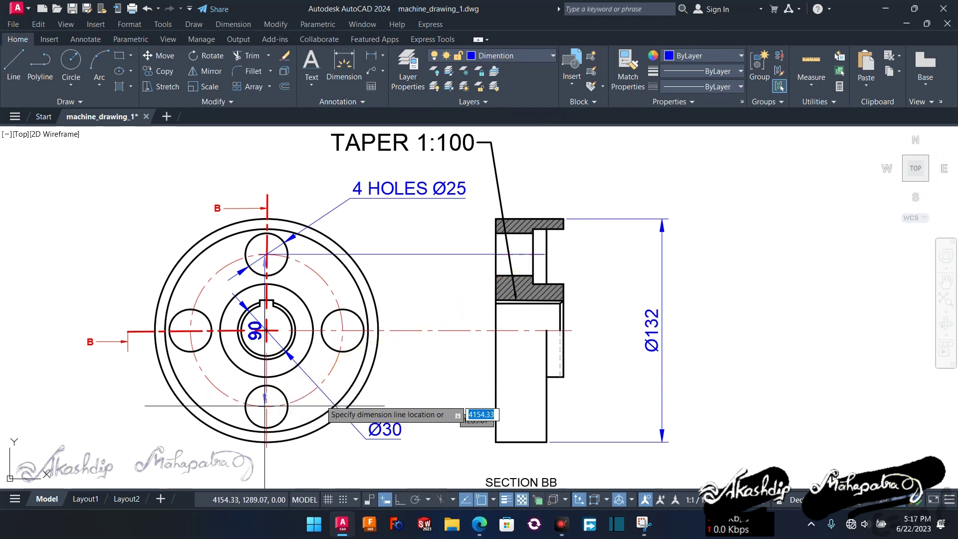
pyautogui.click(617, 399)
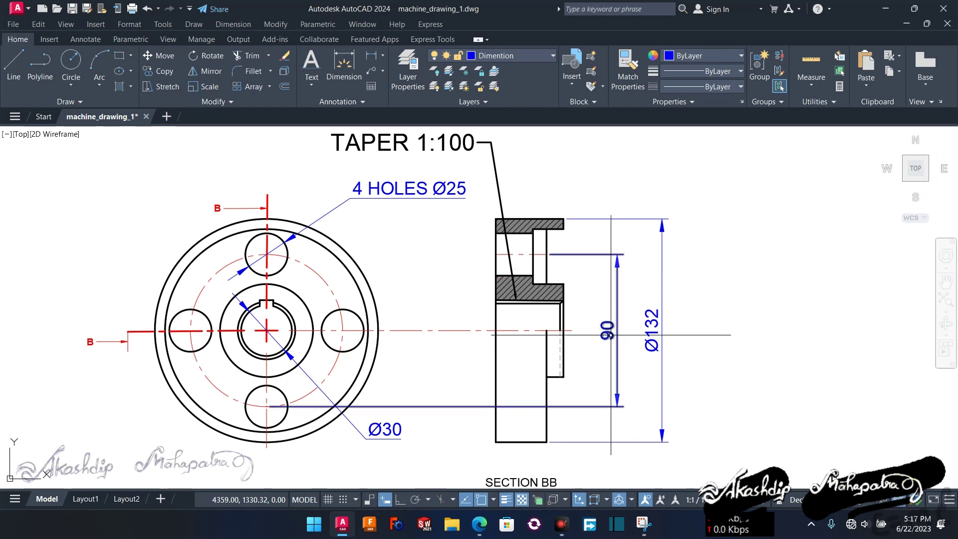
pyautogui.click(606, 336)
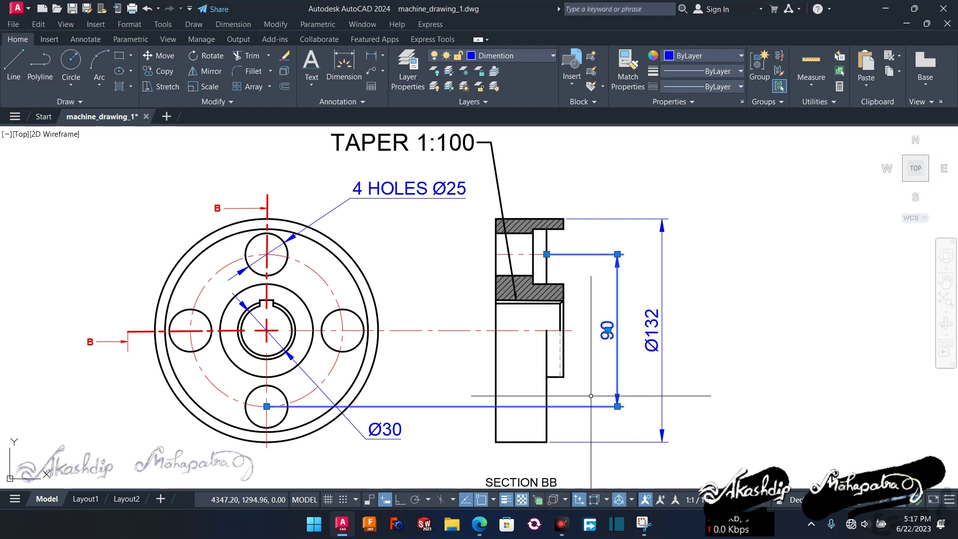
# Suppress the 90 dimension's second extension line in Properties, then deselect it
pyautogui.hotkey('ctrl', '1')
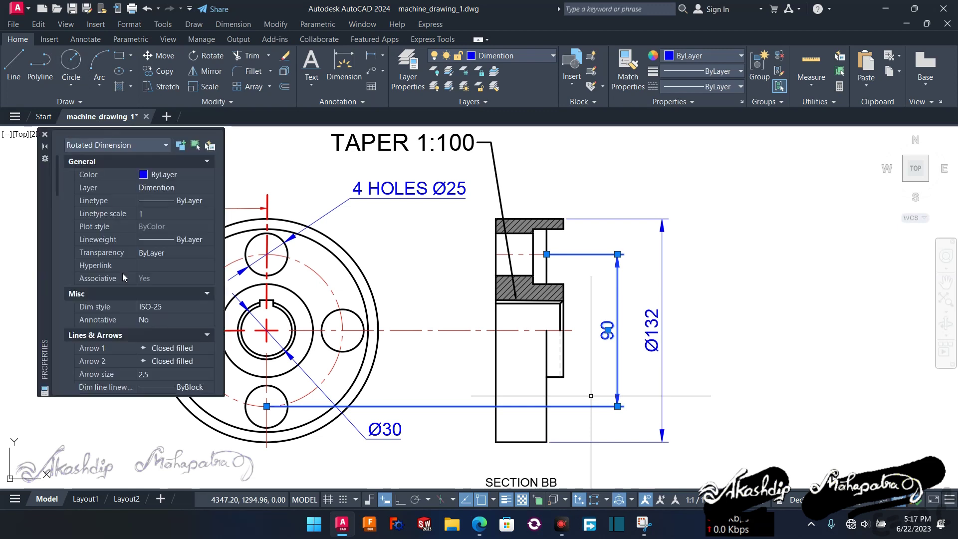
pyautogui.scroll(-3, 122, 274)
pyautogui.scroll(-1, 110, 232)
pyautogui.scroll(1, 107, 216)
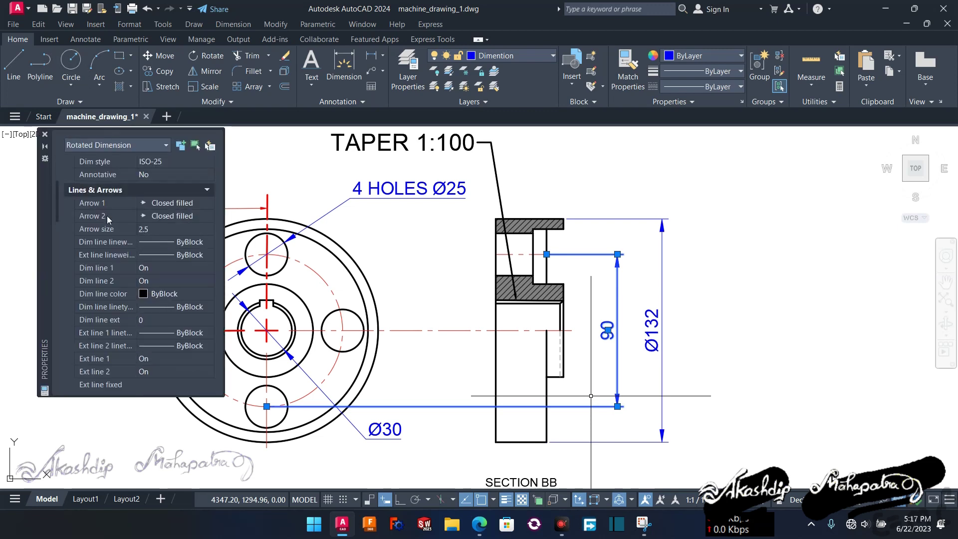
pyautogui.scroll(-1, 151, 313)
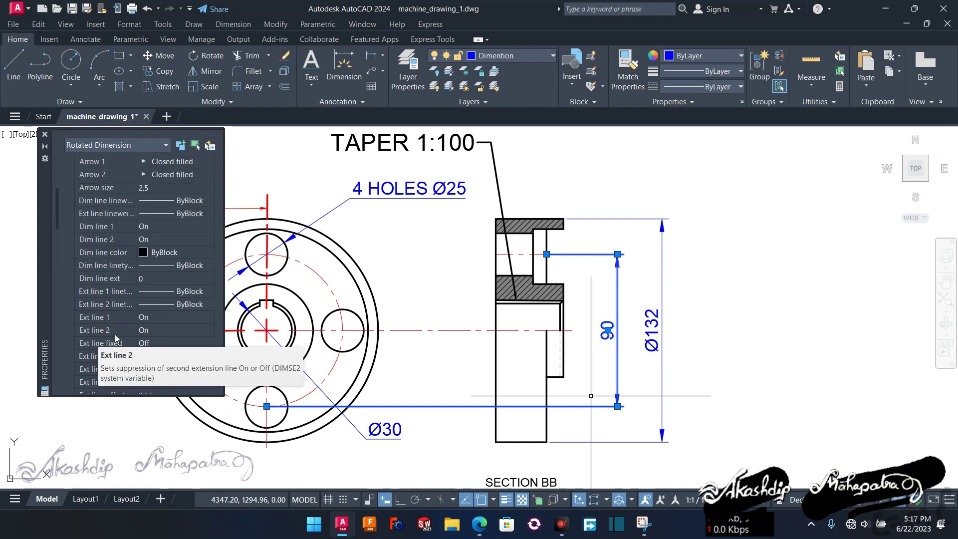
pyautogui.click(145, 331)
pyautogui.click(147, 333)
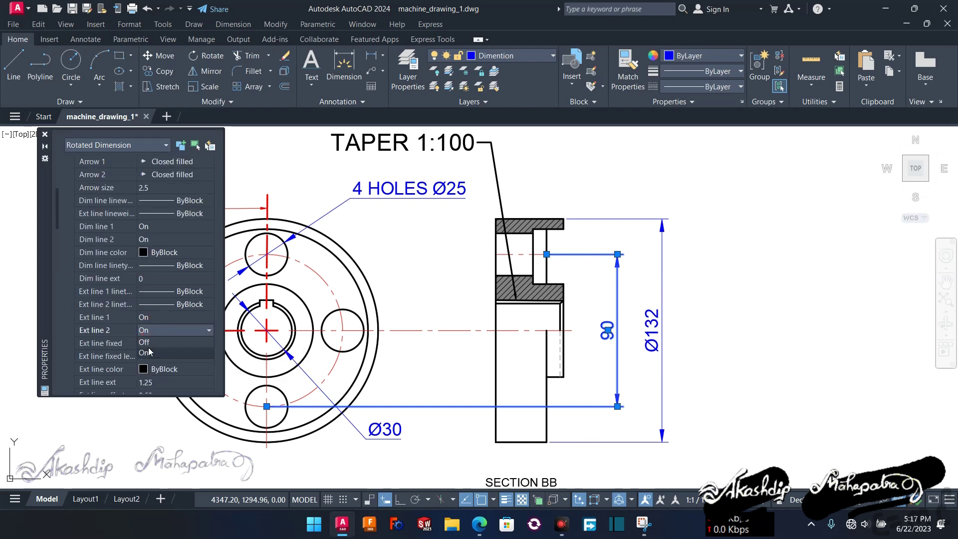
pyautogui.click(149, 343)
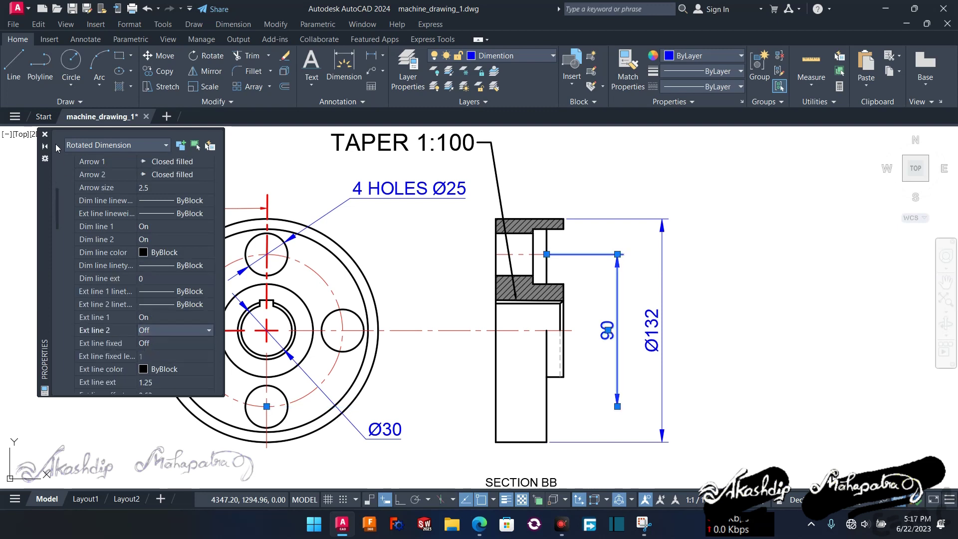
pyautogui.click(45, 134)
pyautogui.moveTo(617, 407)
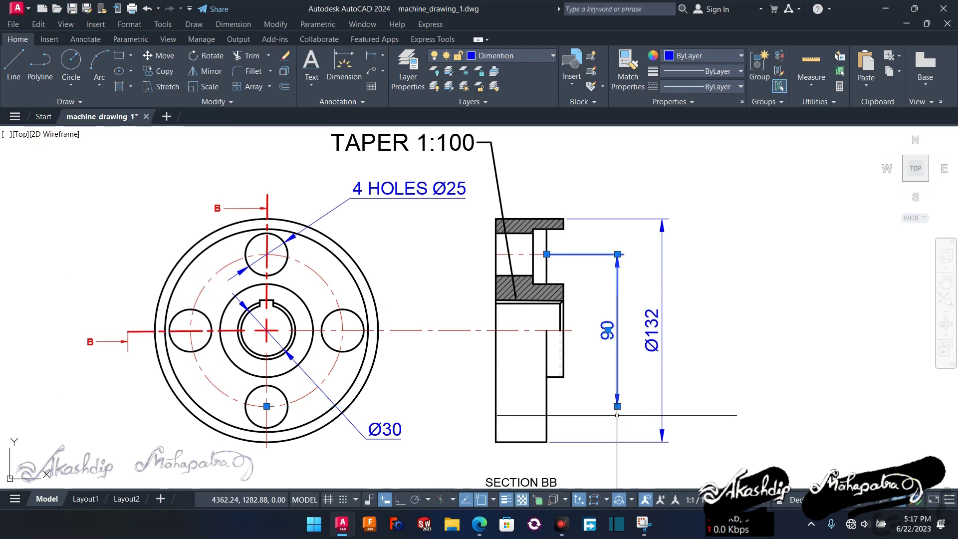
pyautogui.press('Escape')
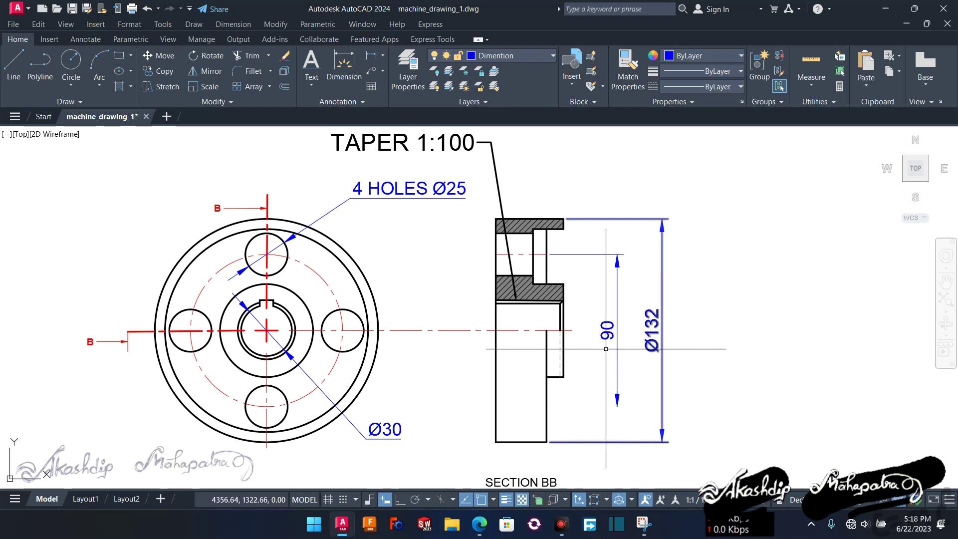
# Frame the keyway and check it against the reference drawing
pyautogui.moveTo(410, 297); pyautogui.dragTo(581, 357, button='middle')
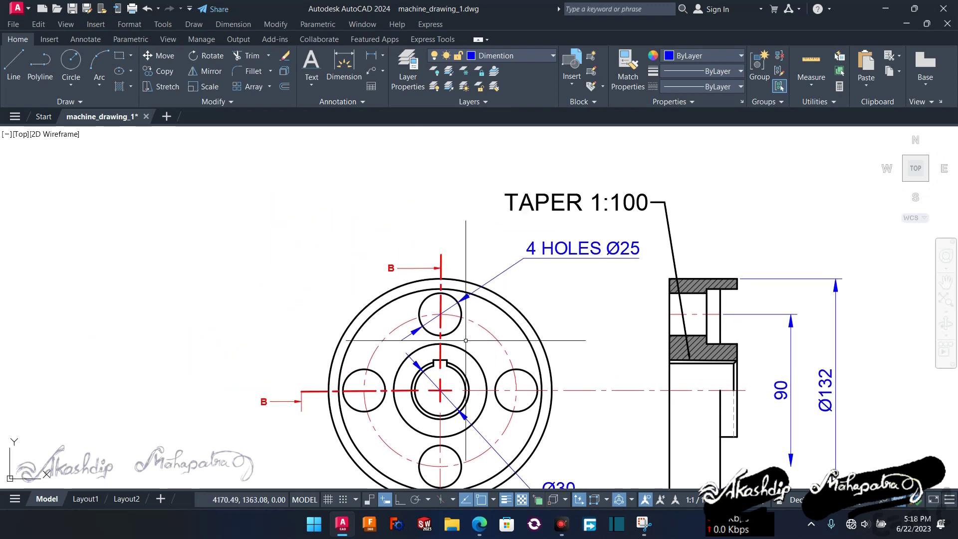
pyautogui.scroll(4, 499, 345)
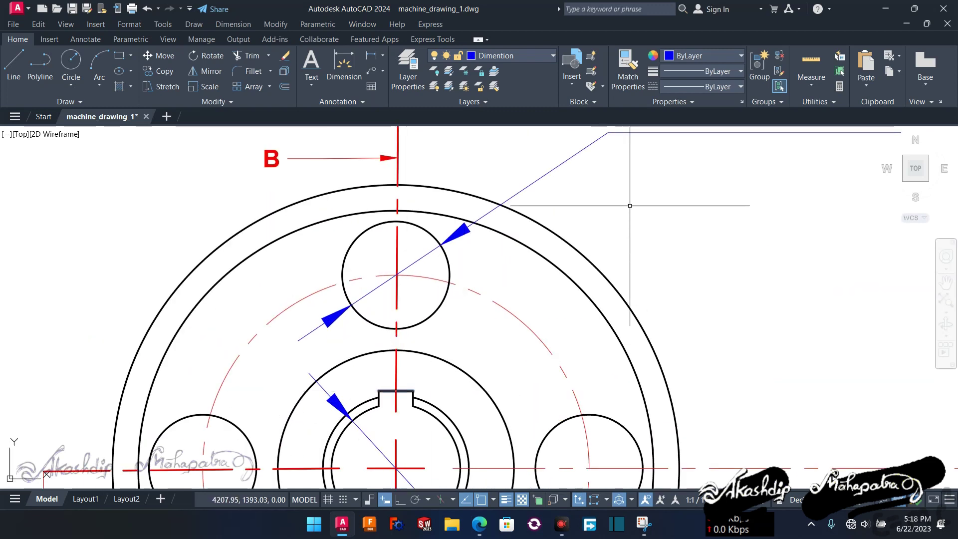
pyautogui.moveTo(652, 239); pyautogui.dragTo(625, 245, button='middle')
pyautogui.click(649, 525)
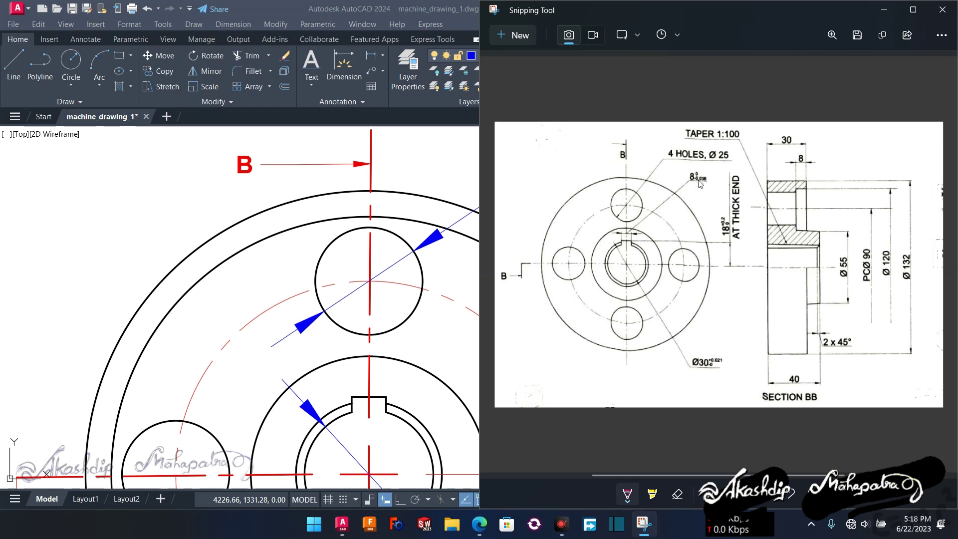
pyautogui.click(884, 10)
# Start a linear dimension near the front view's keyway
pyautogui.click(374, 58)
pyautogui.click(352, 397)
pyautogui.click(386, 403)
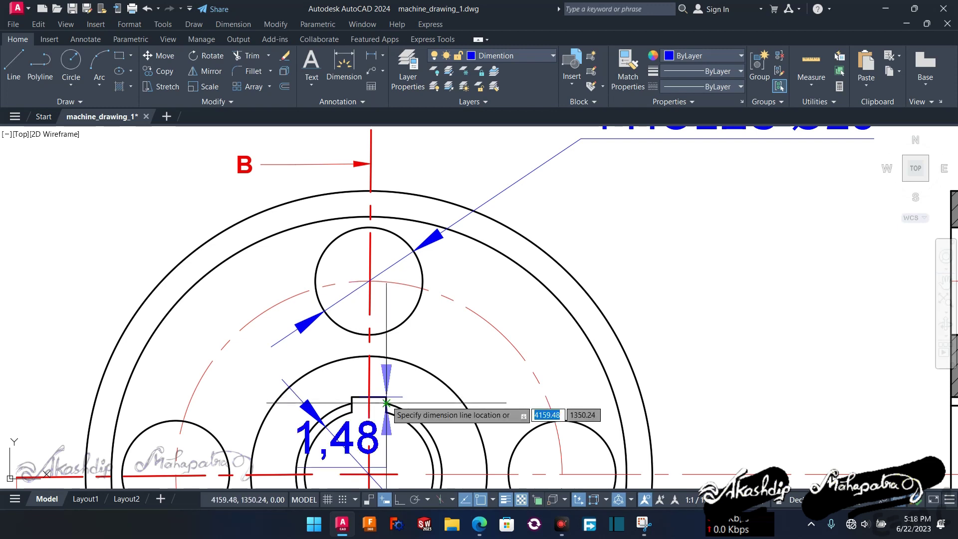
# Redo the keyway dimension between its corners as an 8 width
pyautogui.press('Escape')
pyautogui.press('Return')
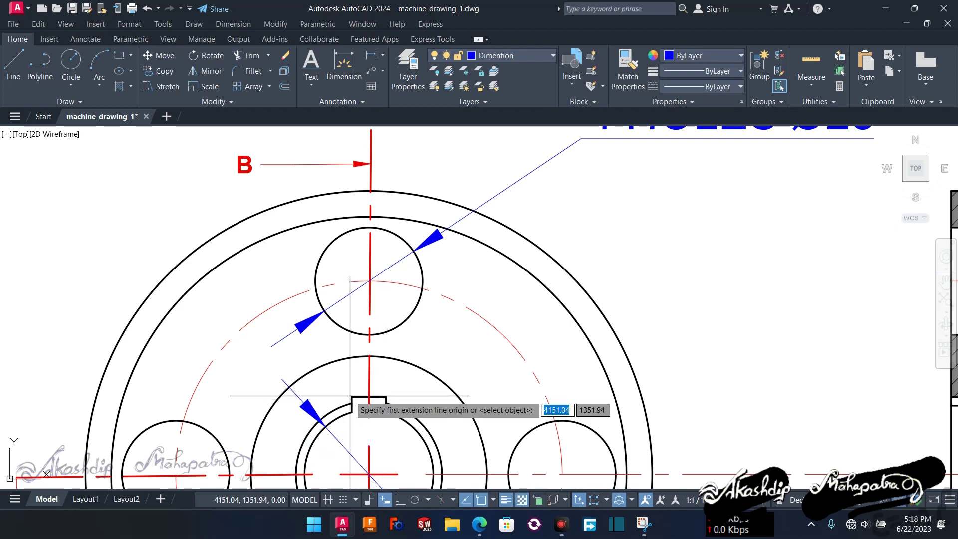
pyautogui.click(352, 397)
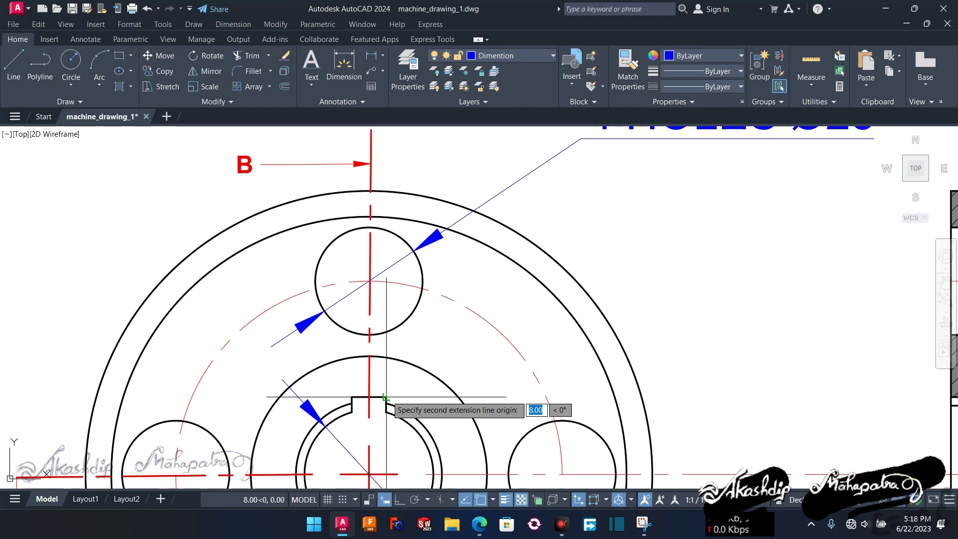
pyautogui.scroll(4, 387, 398)
pyautogui.click(384, 396)
pyautogui.scroll(-2, 381, 395)
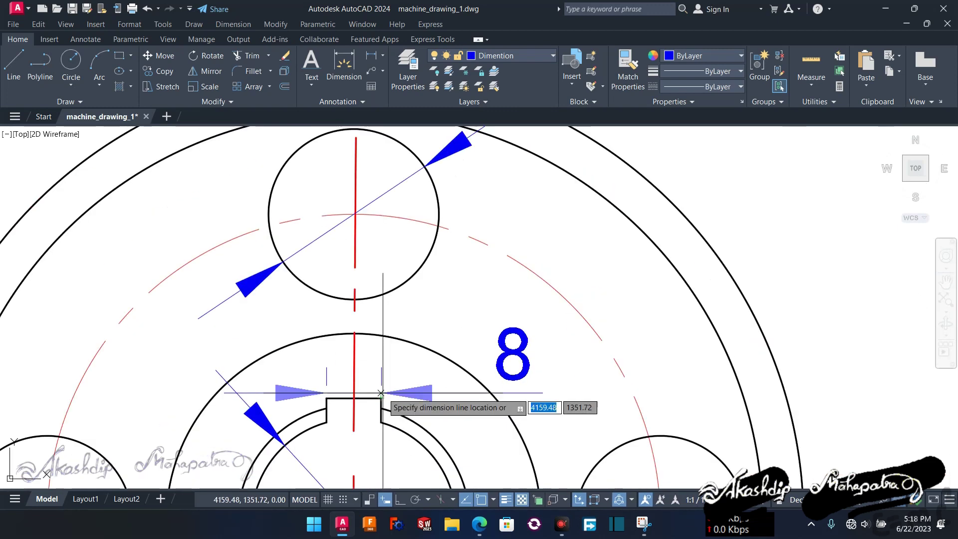
pyautogui.click(392, 368)
# Move the 8 dimension text out on a leader above the flange
pyautogui.click(501, 340)
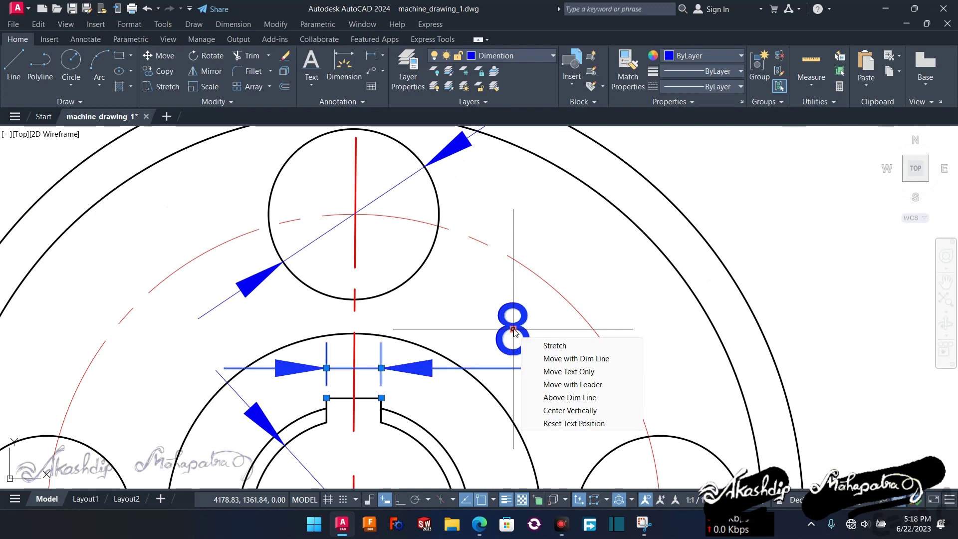
pyautogui.click(567, 386)
pyautogui.scroll(-2, 569, 370)
pyautogui.scroll(-2, 599, 329)
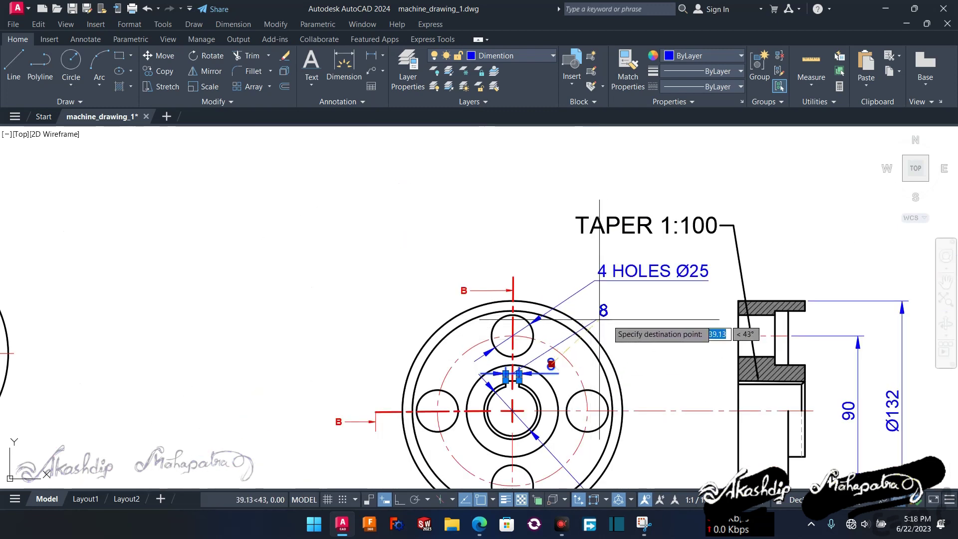
pyautogui.click(616, 321)
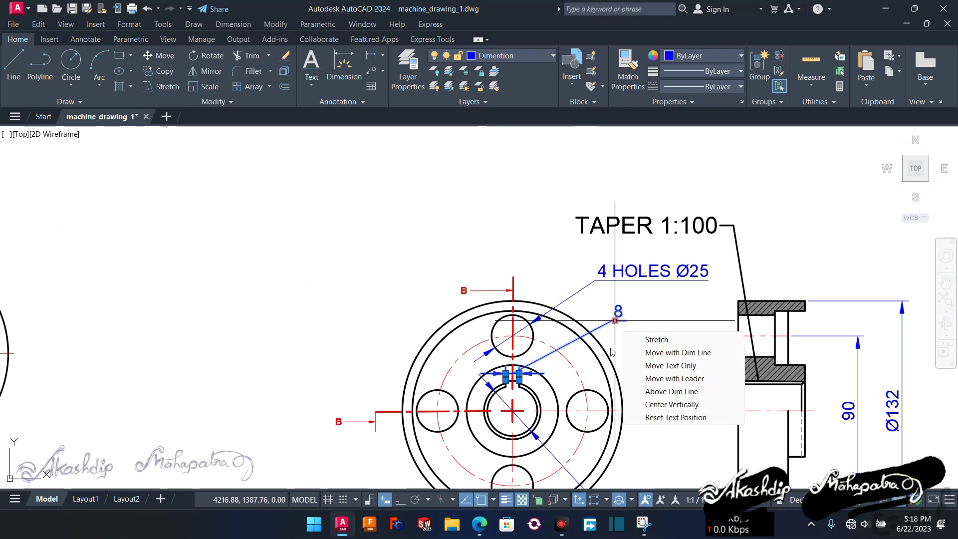
pyautogui.press('Escape')
pyautogui.scroll(-2, 614, 352)
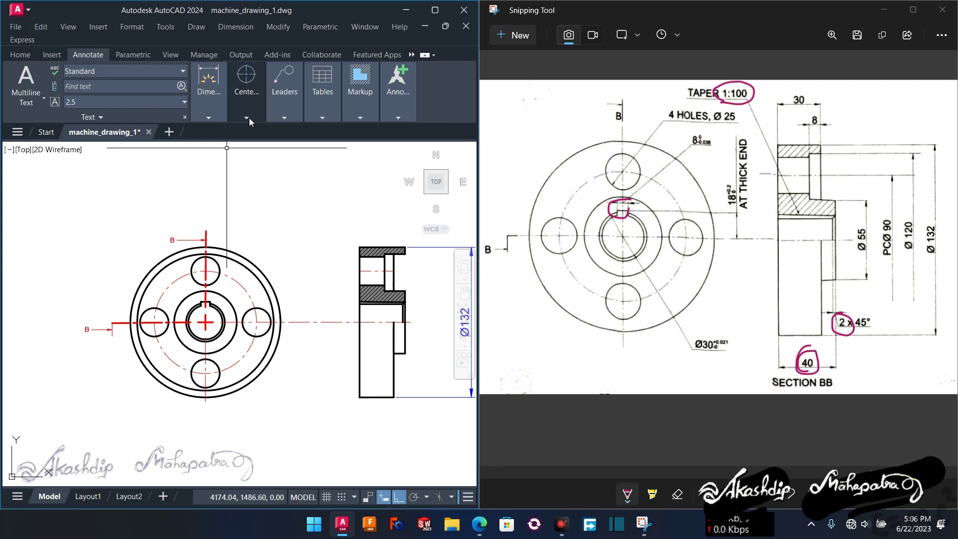
# Dimension the central bore as Ø30 with the text at the lower right
pyautogui.click(19, 55)
pyautogui.click(197, 107)
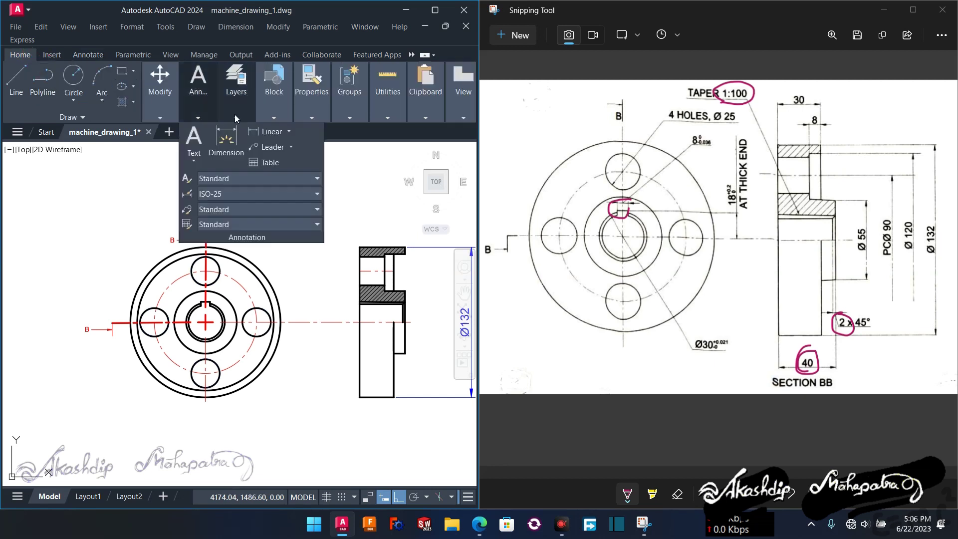
pyautogui.click(289, 132)
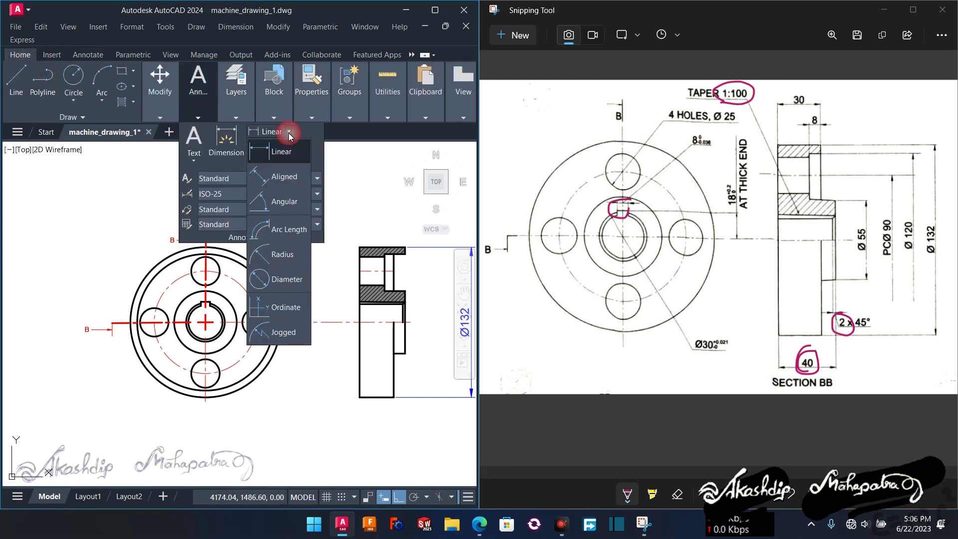
pyautogui.click(286, 282)
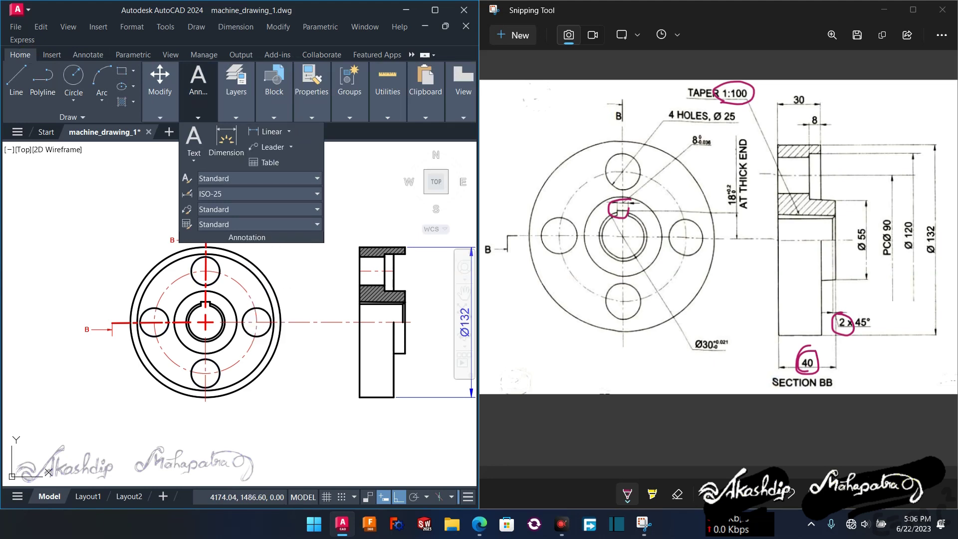
pyautogui.scroll(4, 219, 338)
pyautogui.click(219, 338)
pyautogui.scroll(-4, 230, 343)
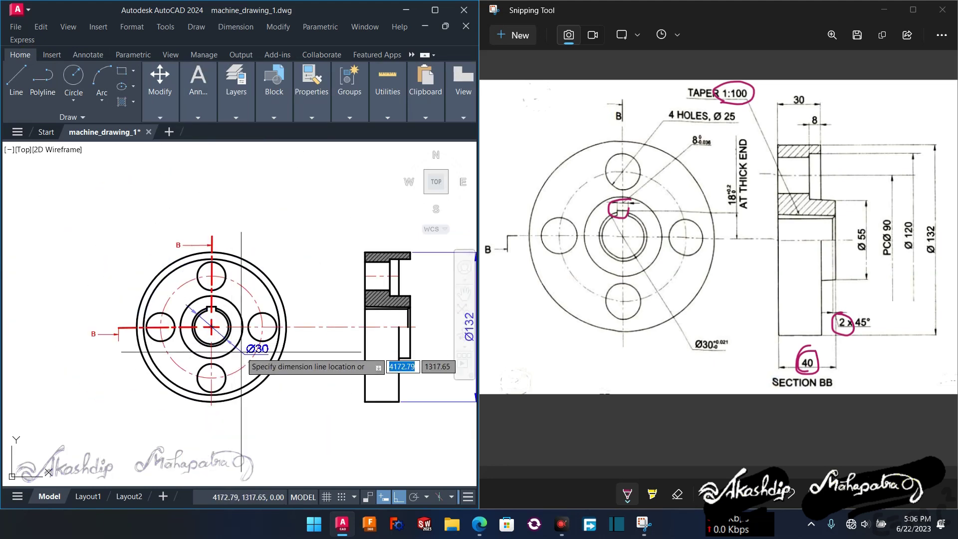
pyautogui.click(283, 408)
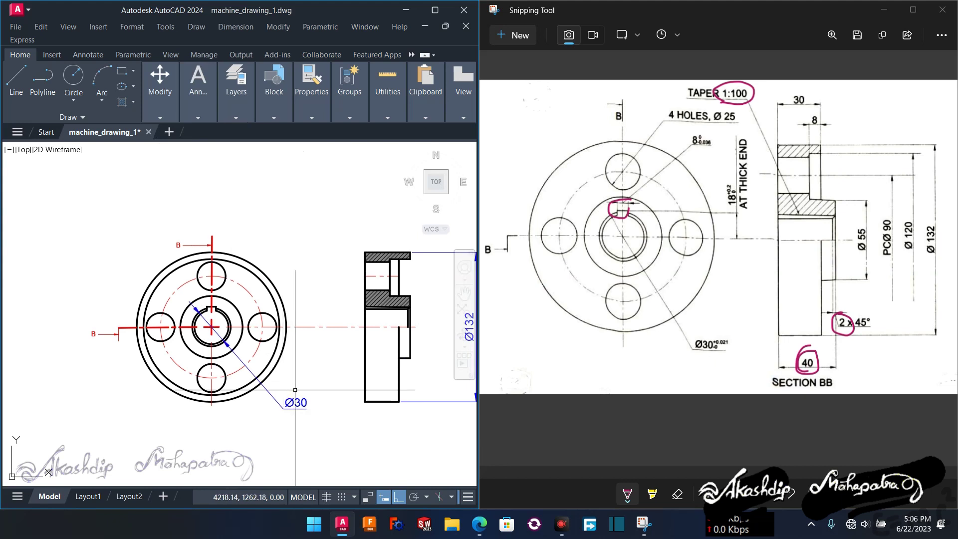
# Check the 4 HOLES Ø25 note on the reference and pan to the top hole
pyautogui.moveTo(296, 386); pyautogui.dragTo(273, 400, button='middle')
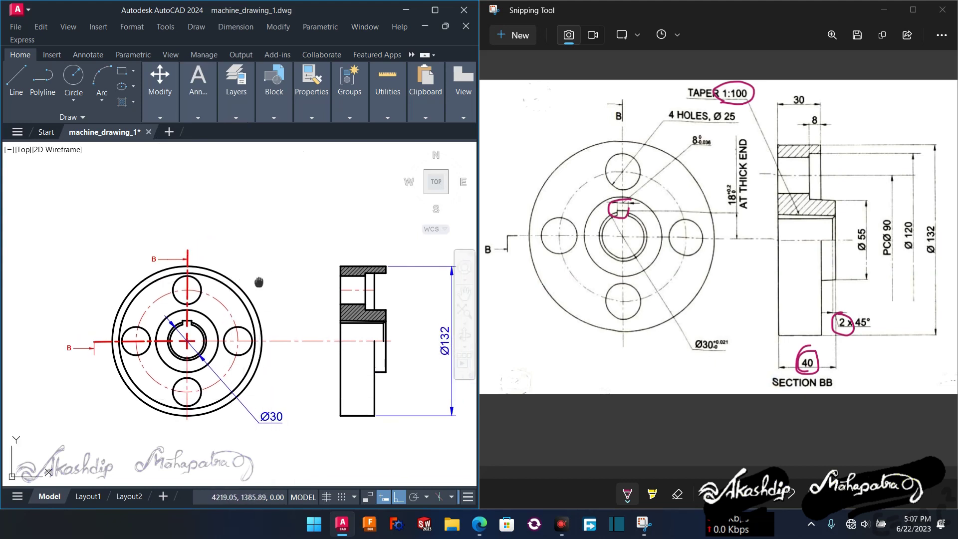
pyautogui.moveTo(290, 240); pyautogui.dragTo(257, 279, button='middle')
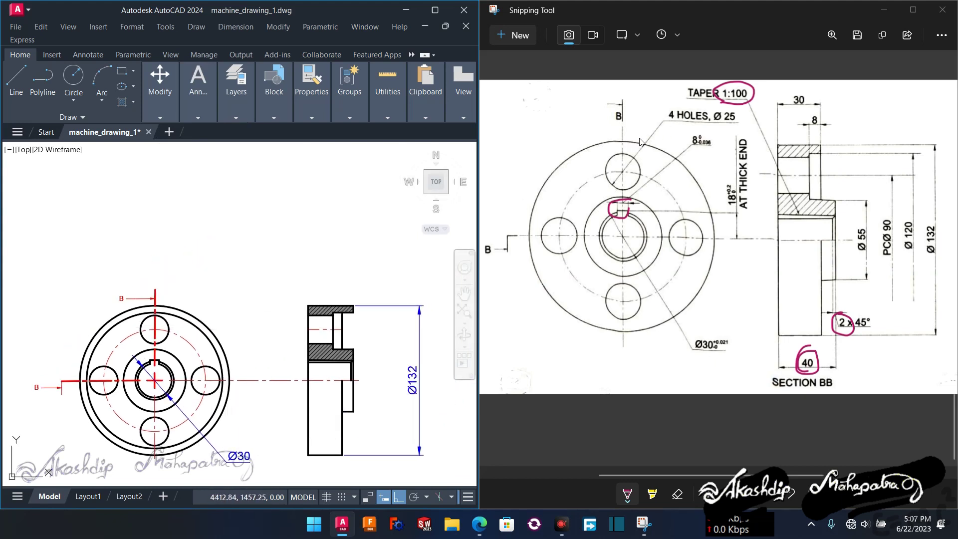
pyautogui.moveTo(672, 126); pyautogui.dragTo(677, 126)
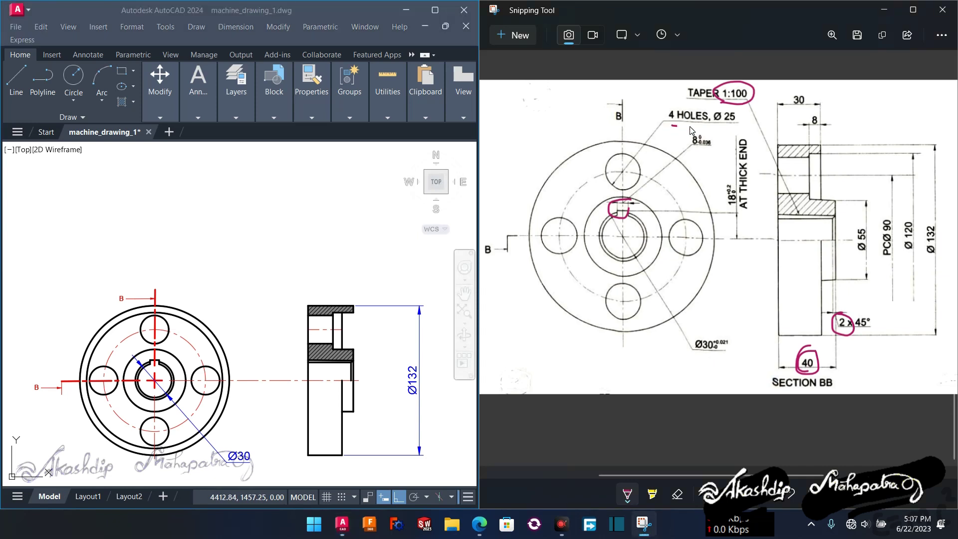
pyautogui.scroll(3, 195, 324)
pyautogui.scroll(2, 195, 324)
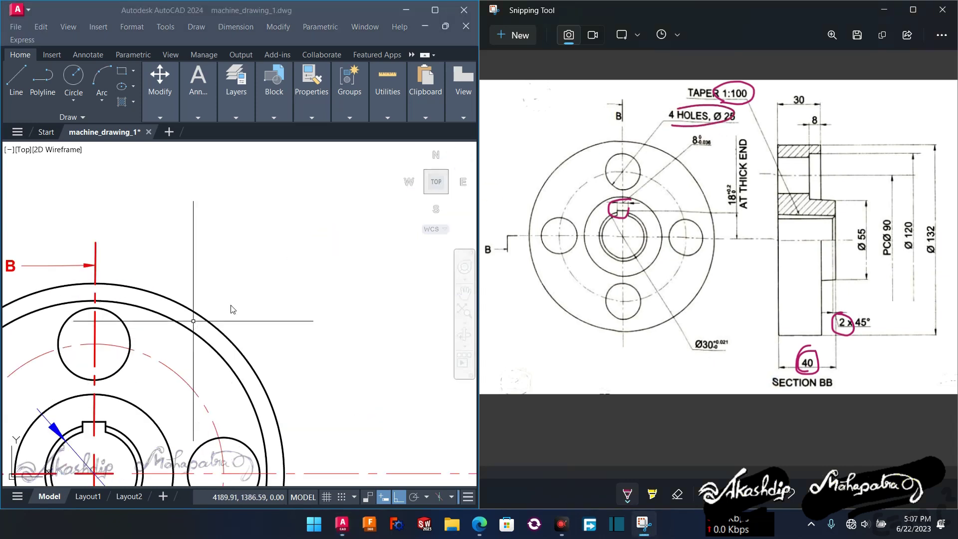
pyautogui.moveTo(256, 284); pyautogui.dragTo(350, 250, button='middle')
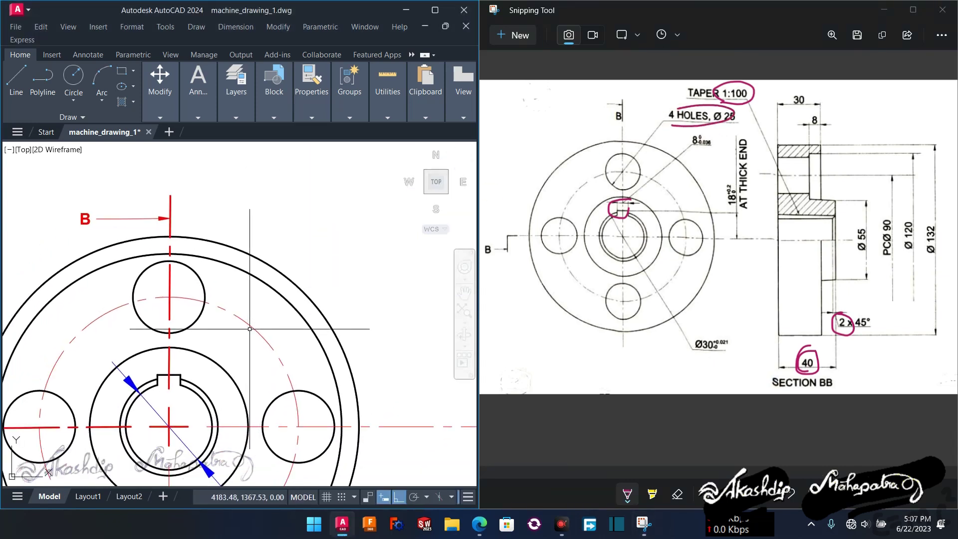
pyautogui.scroll(-2, 312, 276)
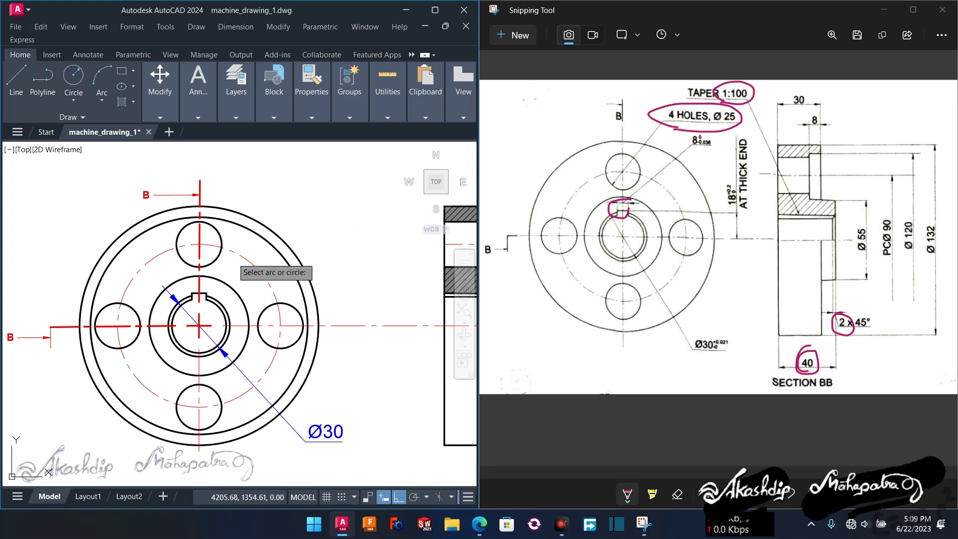
# Dimension the top bolt hole as Ø25 and edit it to read 4 HOLES Ø25
pyautogui.click(220, 245)
pyautogui.click(290, 184)
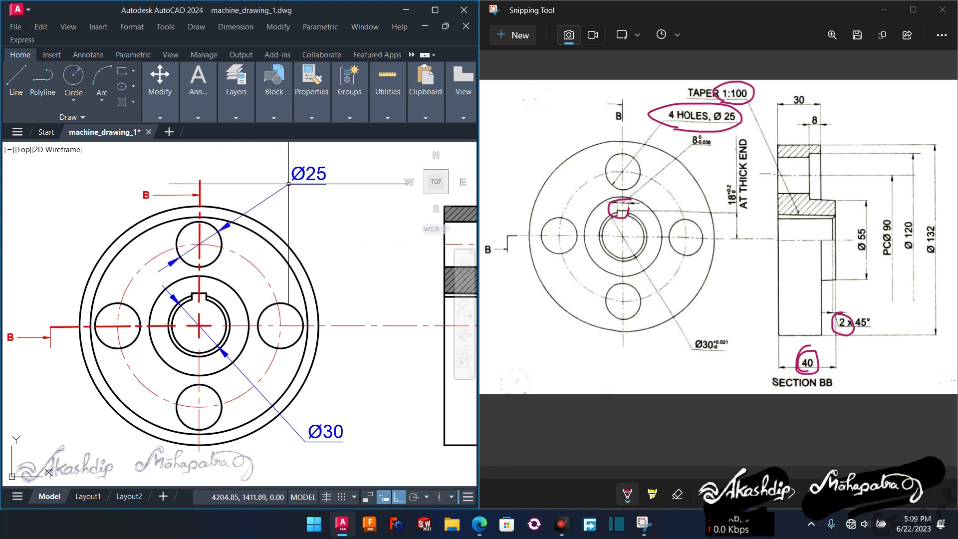
pyautogui.scroll(2, 296, 210)
pyautogui.click(240, 283)
pyautogui.doubleClick(322, 232)
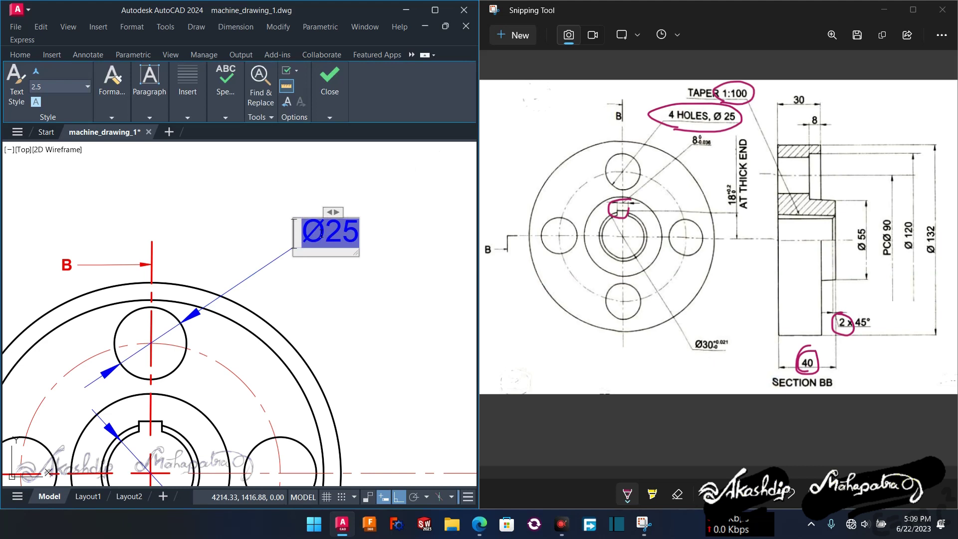
pyautogui.write('4 HOLES')
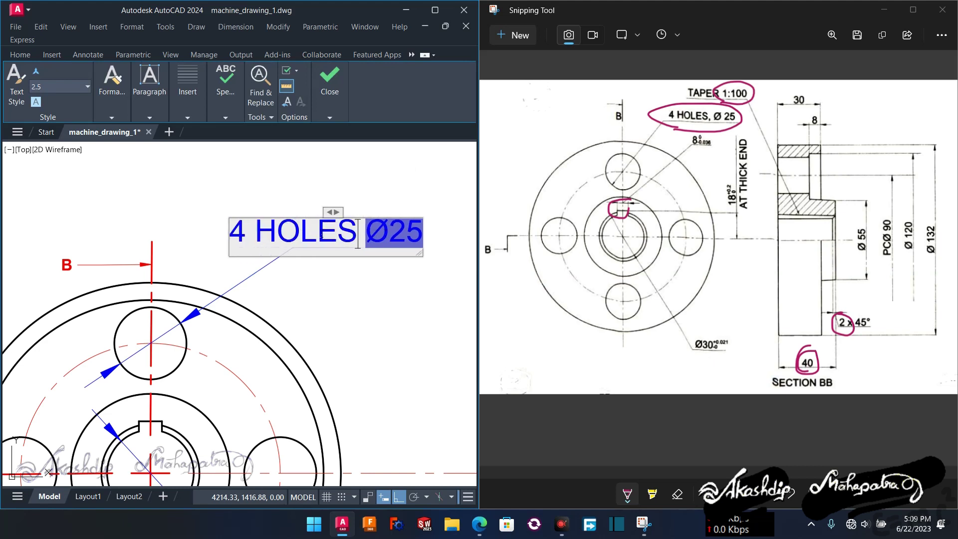
pyautogui.click(335, 293)
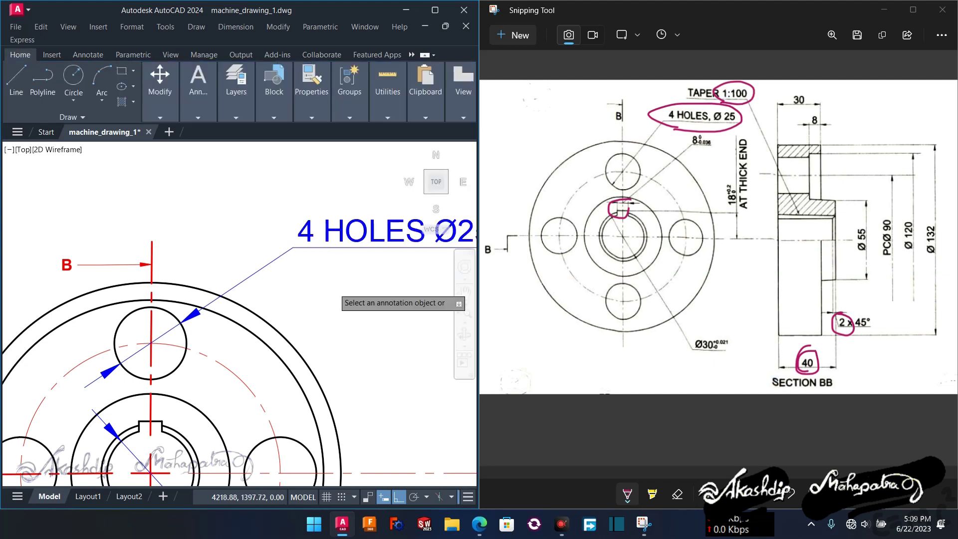
# Glance at the reference, then pan until the Ø132 dimension is fully visible
pyautogui.scroll(-4, 339, 300)
pyautogui.moveTo(344, 310); pyautogui.dragTo(309, 278, button='middle')
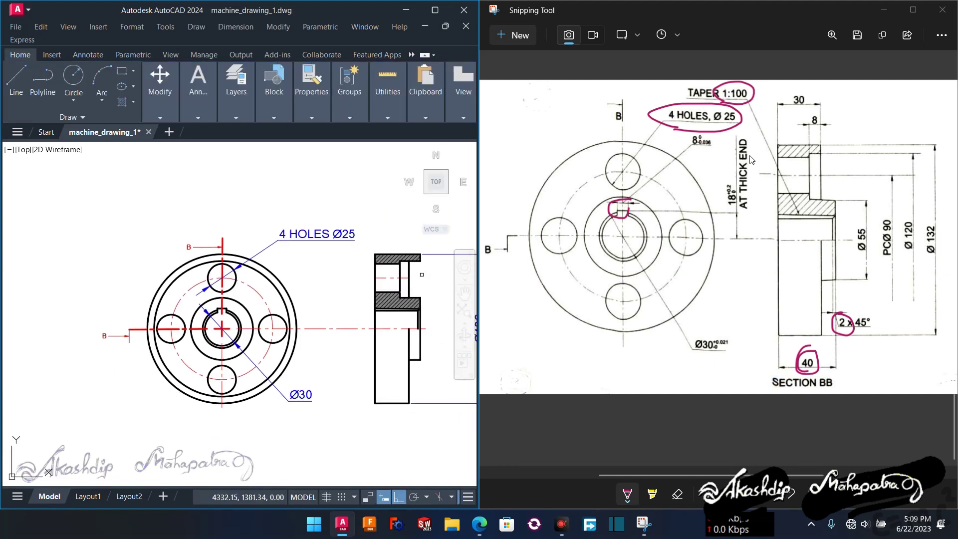
pyautogui.click(797, 213)
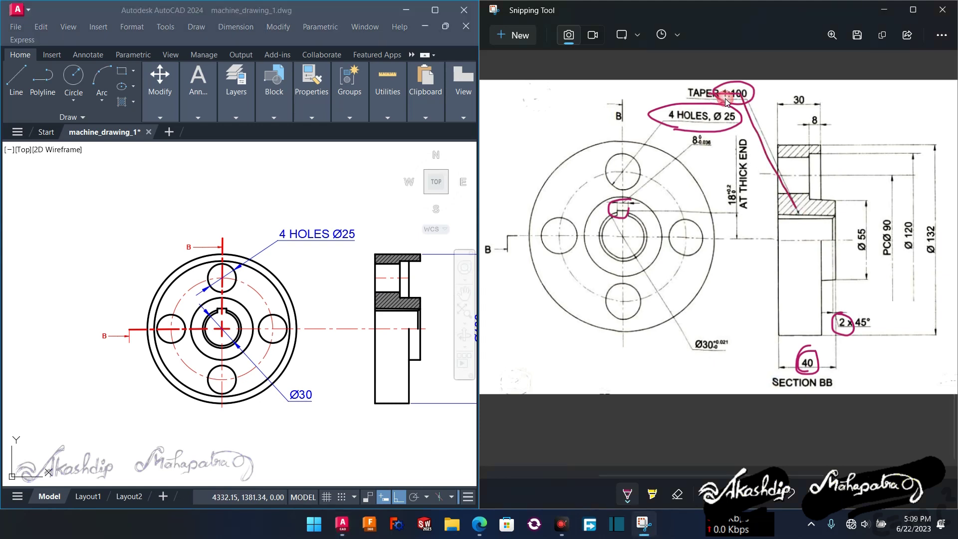
pyautogui.click(340, 270)
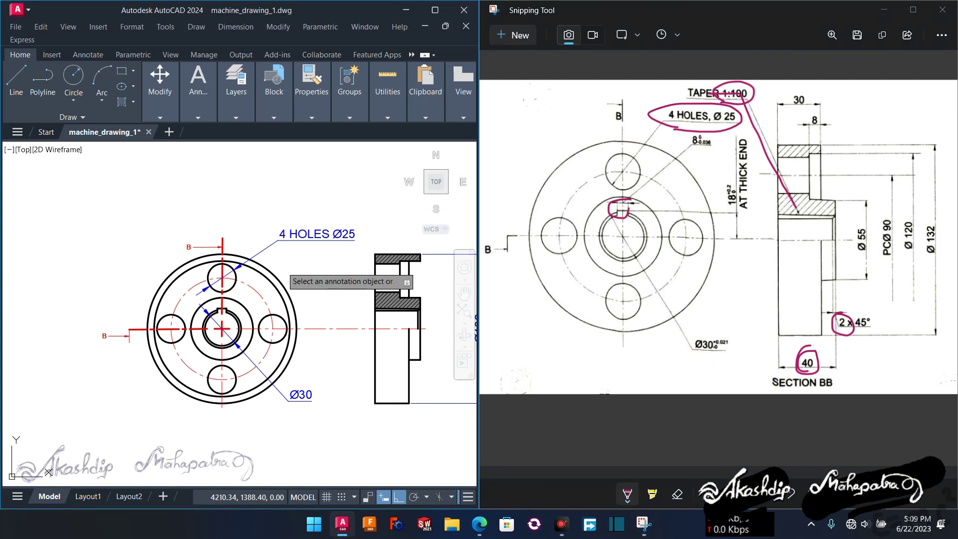
pyautogui.moveTo(370, 270); pyautogui.dragTo(349, 274, button='middle')
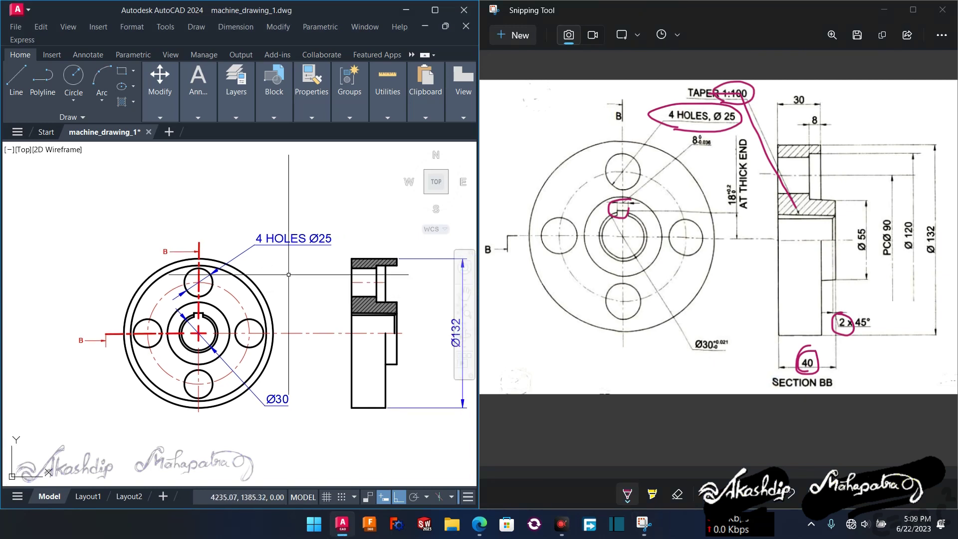
# Make Leaders the current layer
pyautogui.click(244, 116)
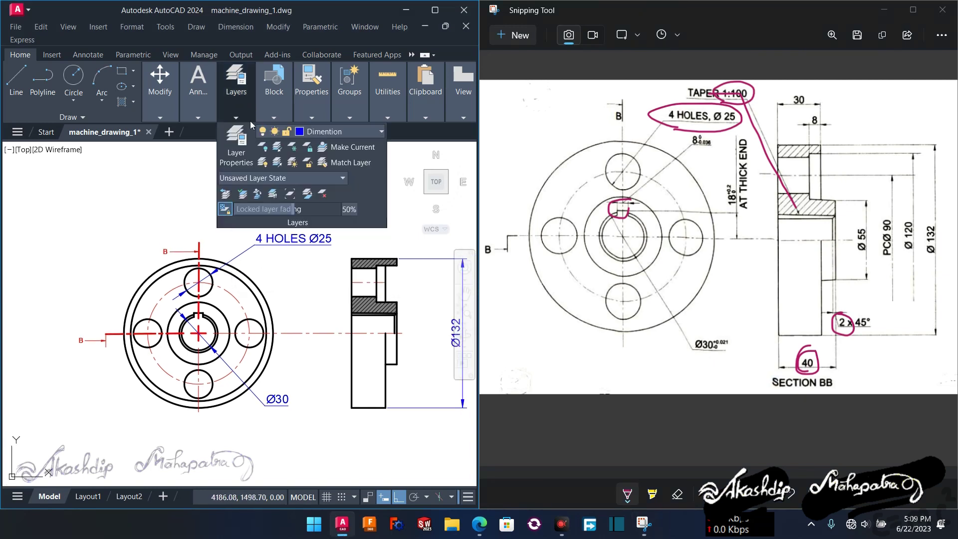
pyautogui.click(322, 132)
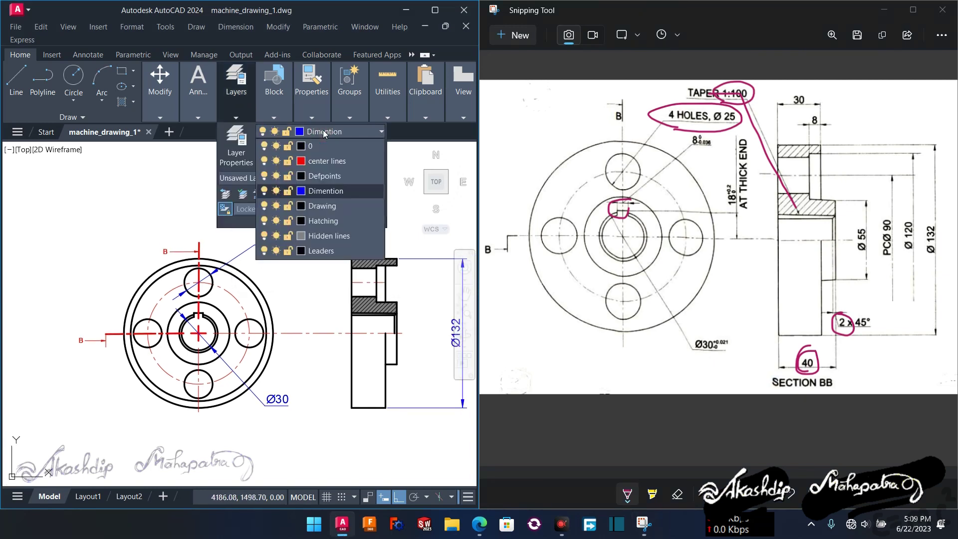
pyautogui.click(322, 251)
pyautogui.moveTo(325, 275); pyautogui.dragTo(277, 275, button='middle')
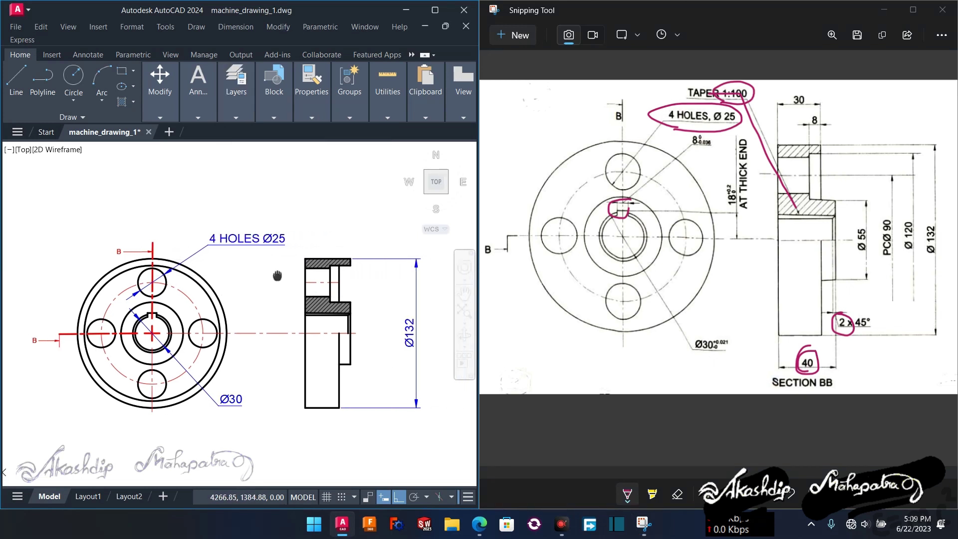
pyautogui.click(198, 85)
# Start a multileader with its arrowhead on the section's tapered bore edge
pyautogui.click(89, 57)
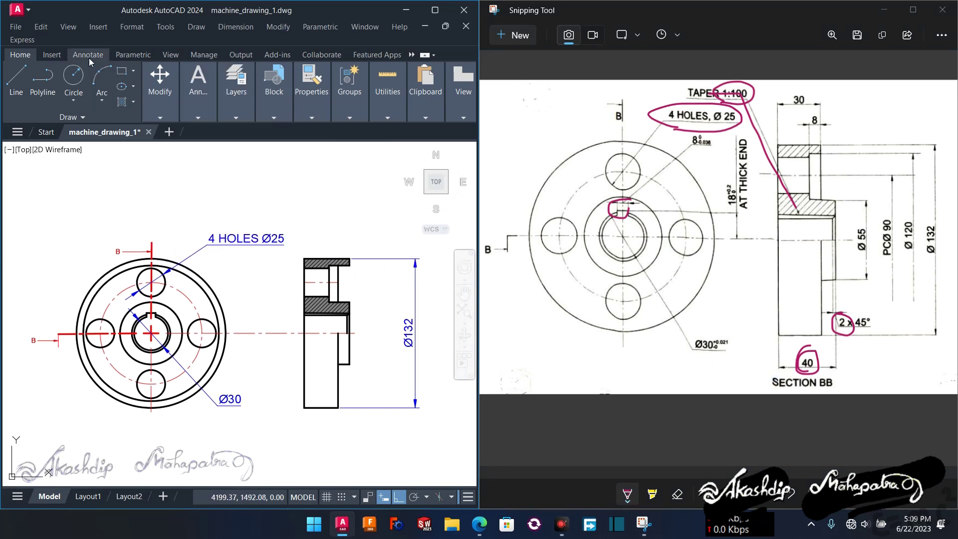
pyautogui.click(280, 117)
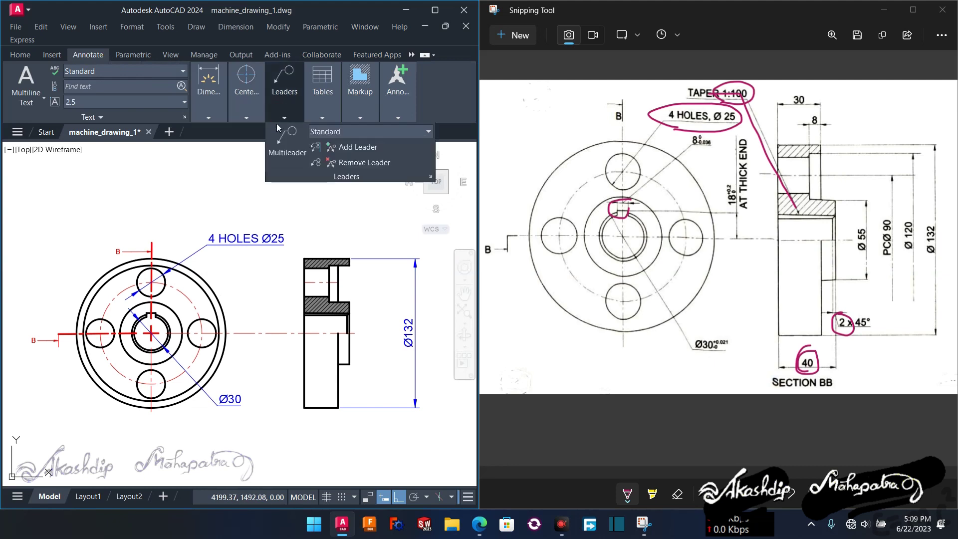
pyautogui.click(284, 152)
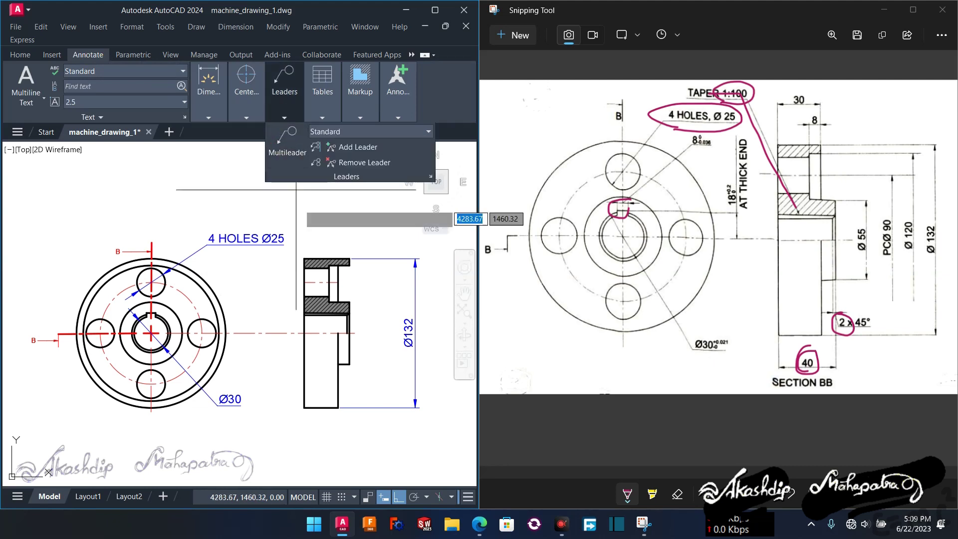
pyautogui.scroll(5, 319, 312)
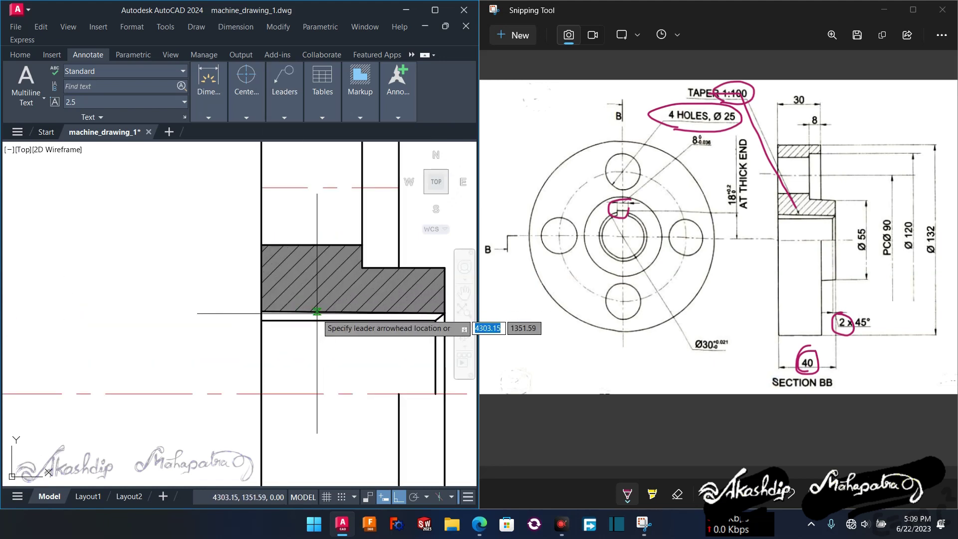
pyautogui.click(318, 312)
pyautogui.scroll(-5, 318, 312)
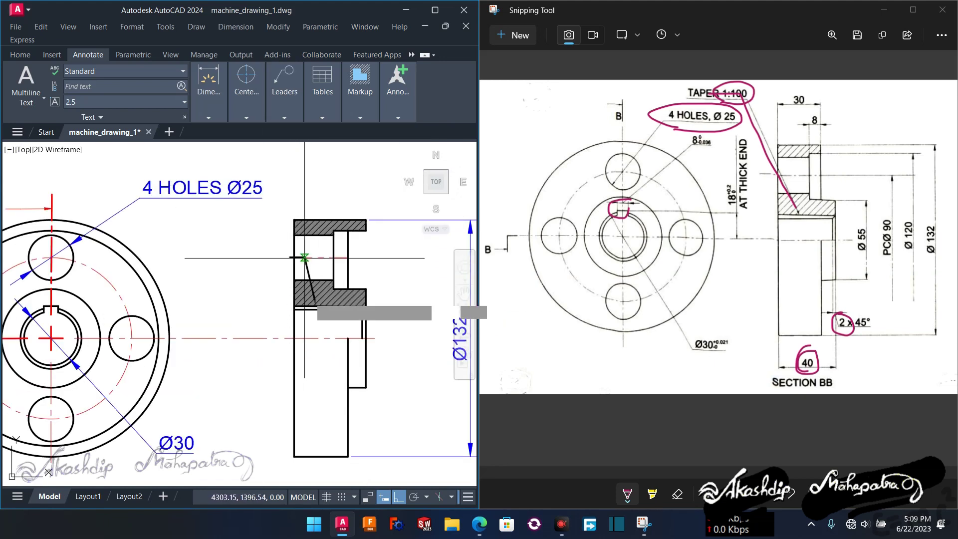
# With Ortho off, land the leader above the section and enter the note TAOER 1:100
pyautogui.click(398, 501)
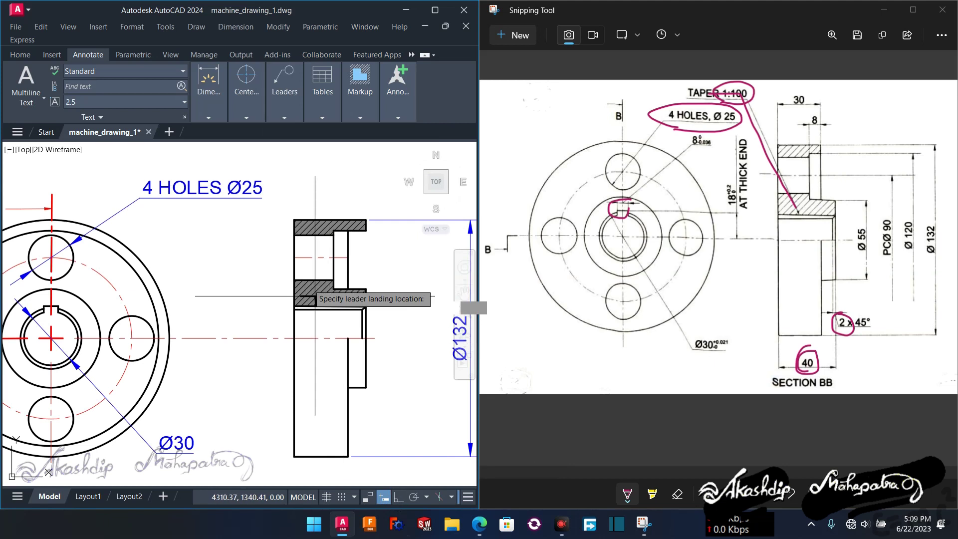
pyautogui.scroll(-2, 290, 168)
pyautogui.moveTo(290, 168); pyautogui.dragTo(292, 230, button='middle')
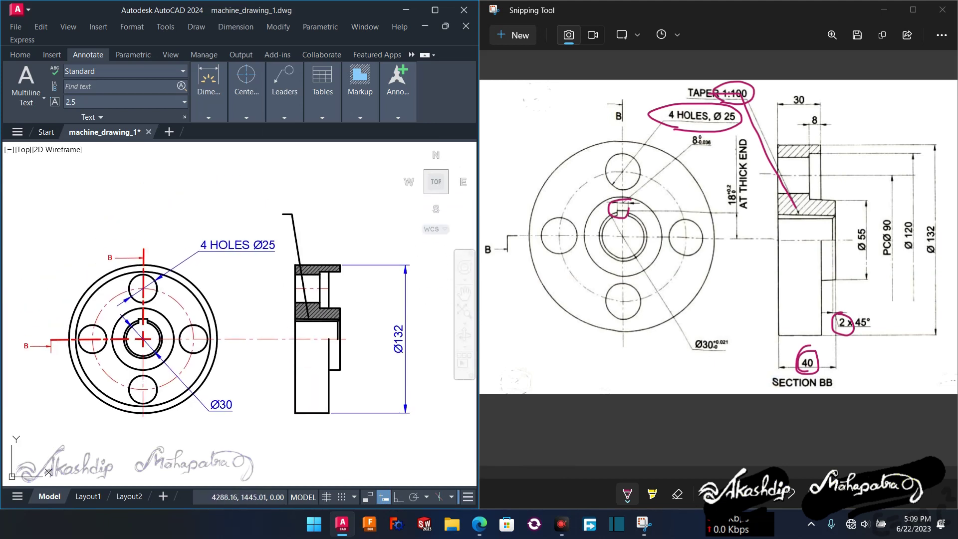
pyautogui.click(283, 214)
pyautogui.write('TAOER 1:100')
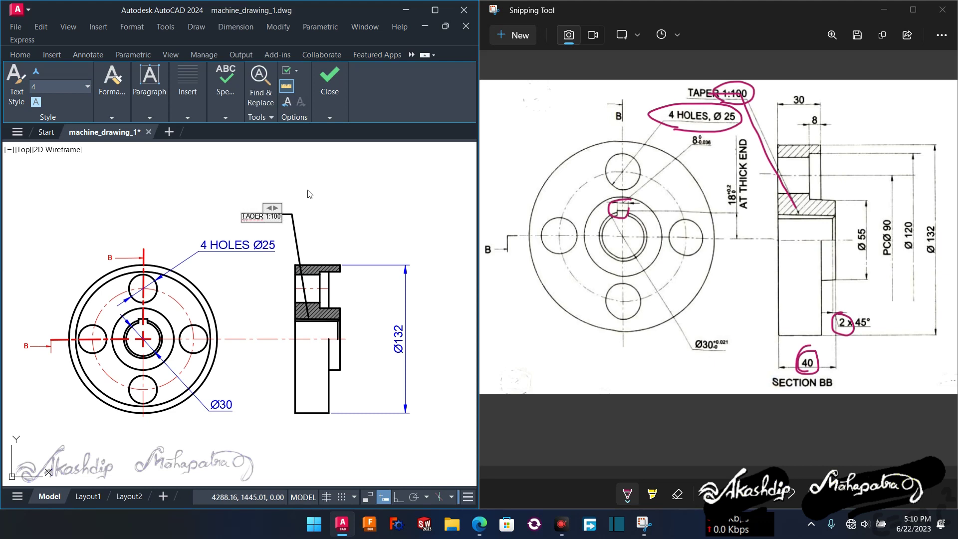
pyautogui.click(309, 194)
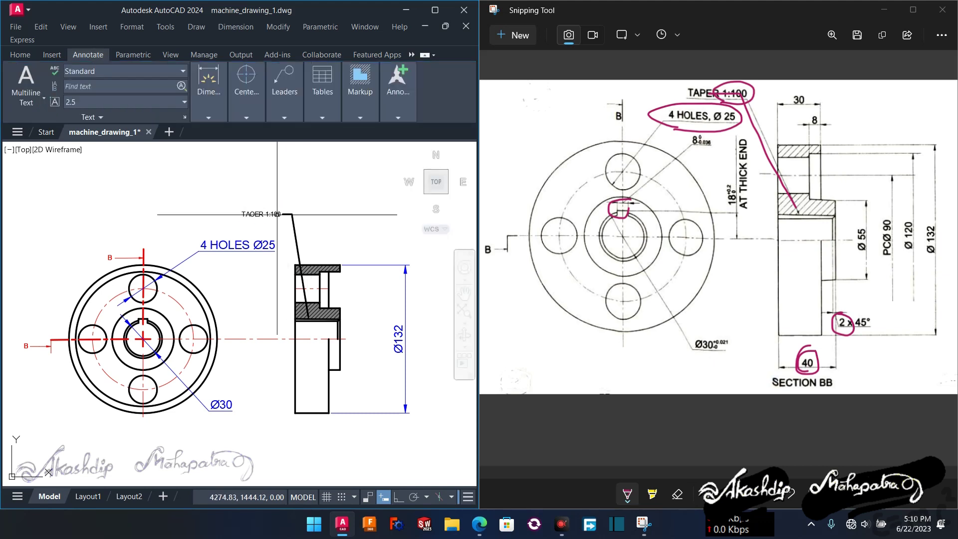
pyautogui.click(273, 215)
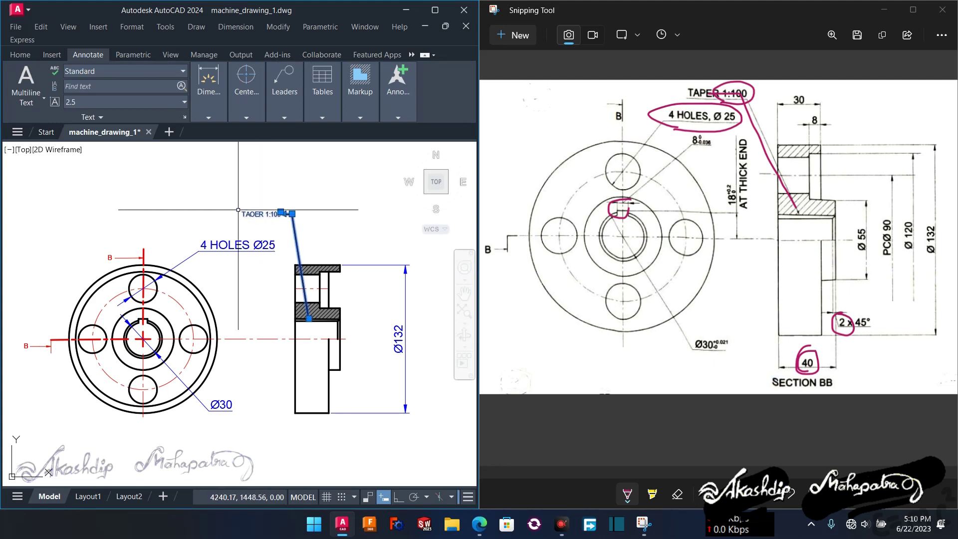
# Set the taper note's text height to 10 in Properties
pyautogui.hotkey('ctrl', '1')
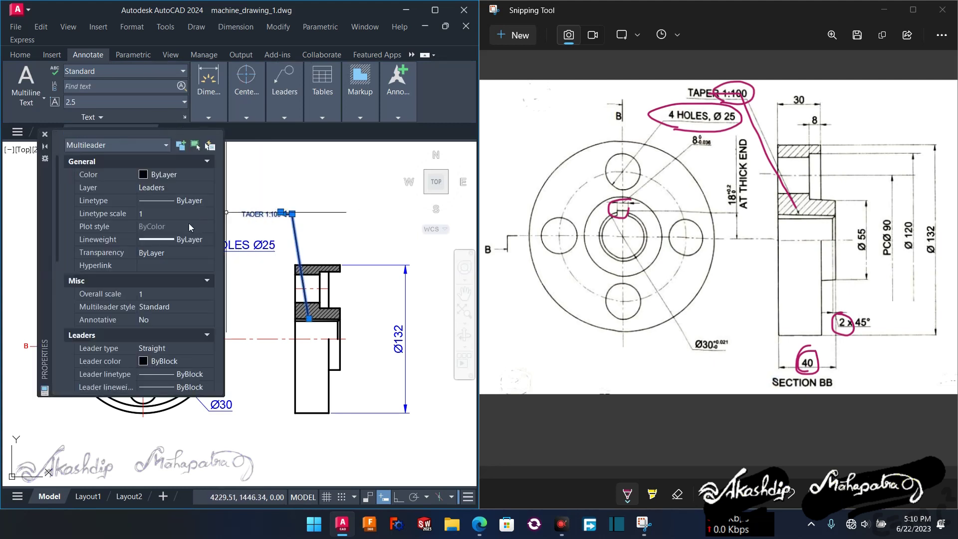
pyautogui.scroll(-5, 142, 300)
pyautogui.scroll(-3, 138, 304)
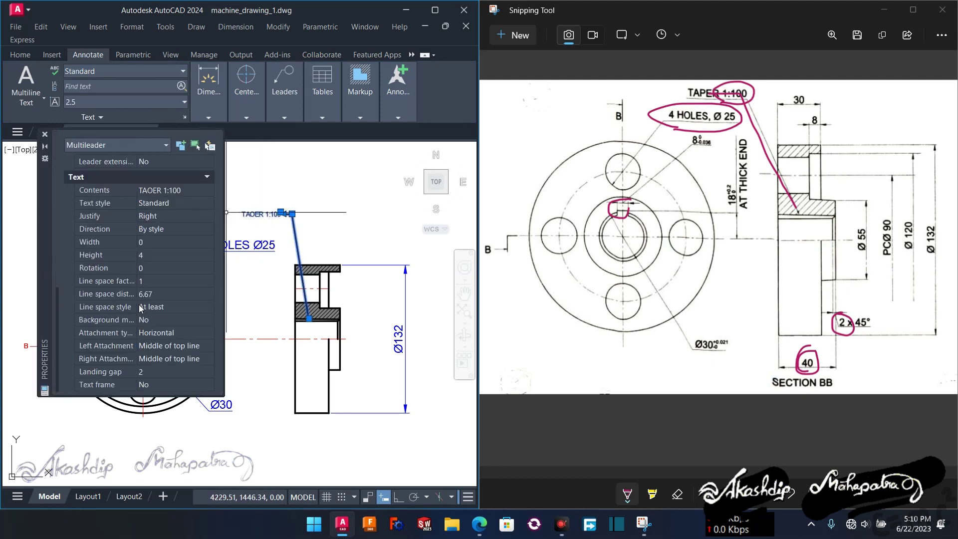
pyautogui.click(146, 256)
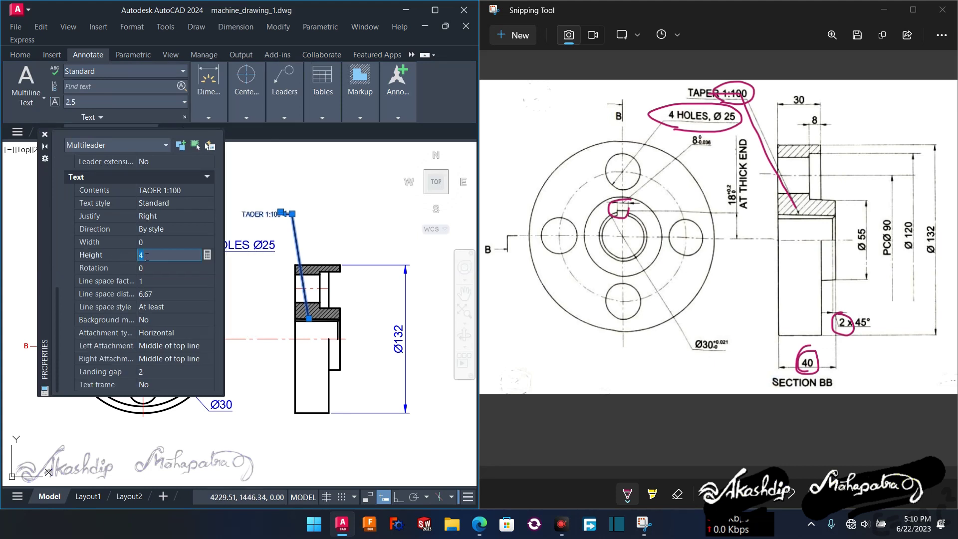
pyautogui.write('5')
pyautogui.press('Return')
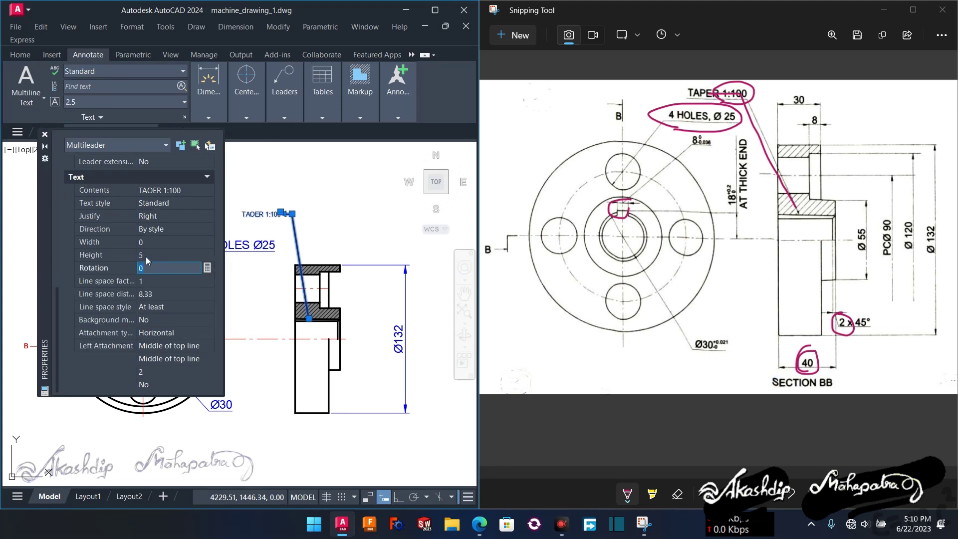
pyautogui.click(145, 255)
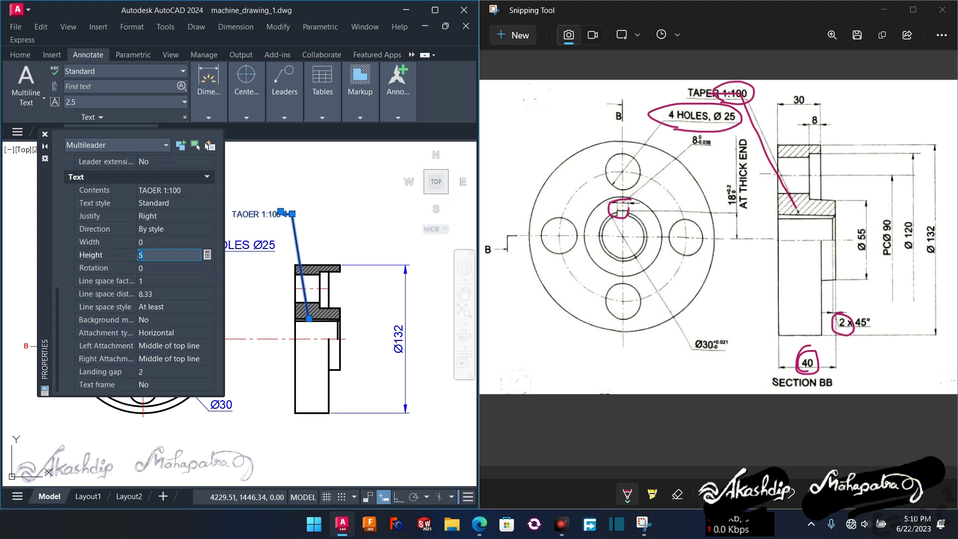
pyautogui.write('10')
pyautogui.press('Return')
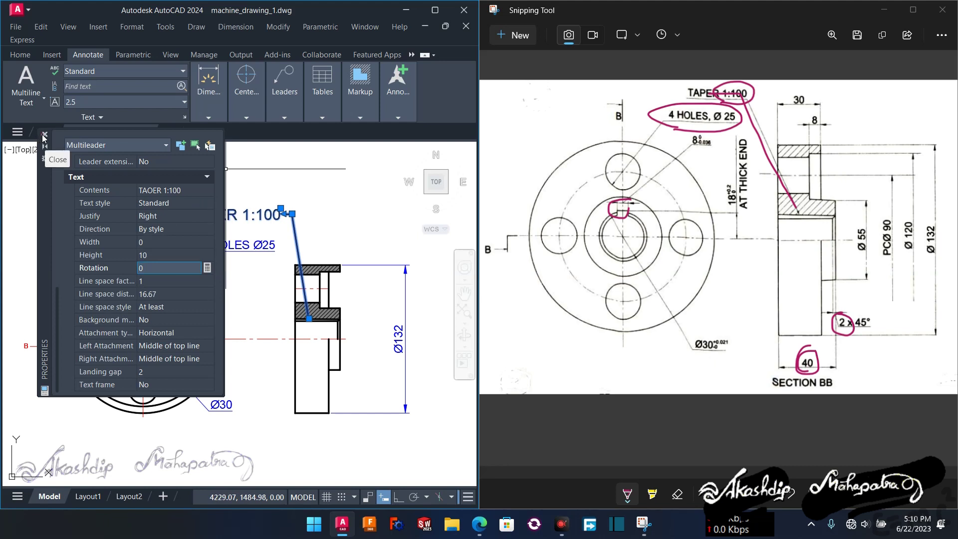
pyautogui.click(43, 135)
pyautogui.press('Escape')
# Correct the note's spelling from TAOER to TAPER 1:100
pyautogui.click(214, 217)
pyautogui.doubleClick(216, 218)
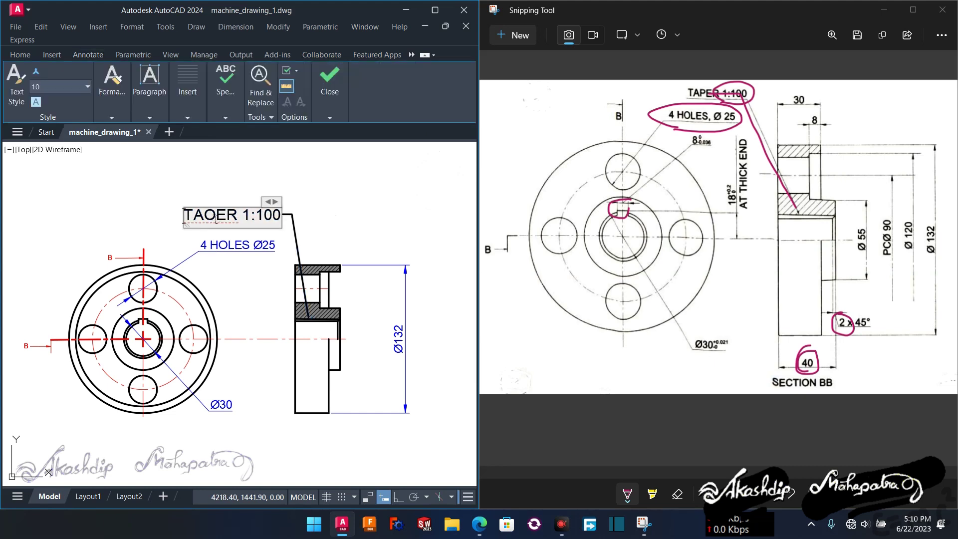
pyautogui.press('BackSpace')
pyautogui.write('P')
pyautogui.click(178, 241)
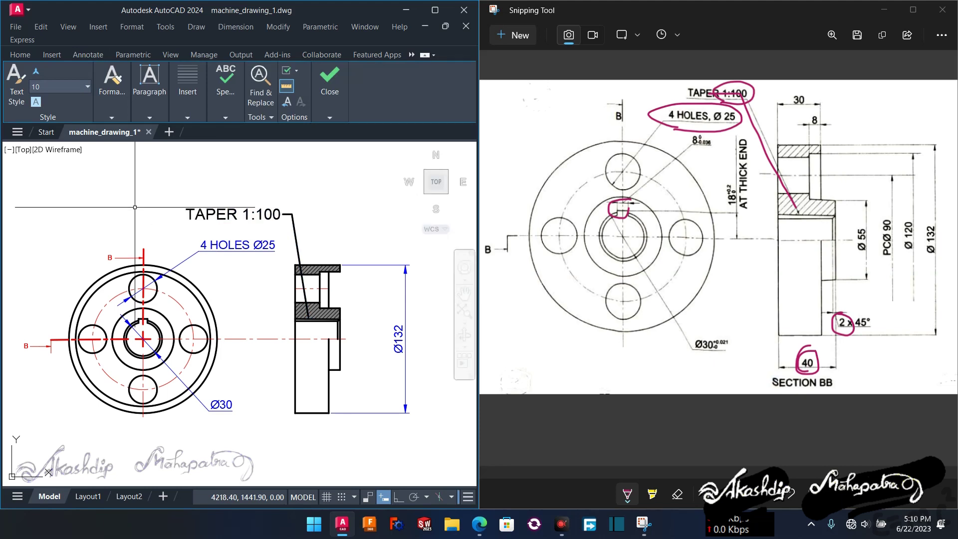
pyautogui.scroll(-4, 178, 240)
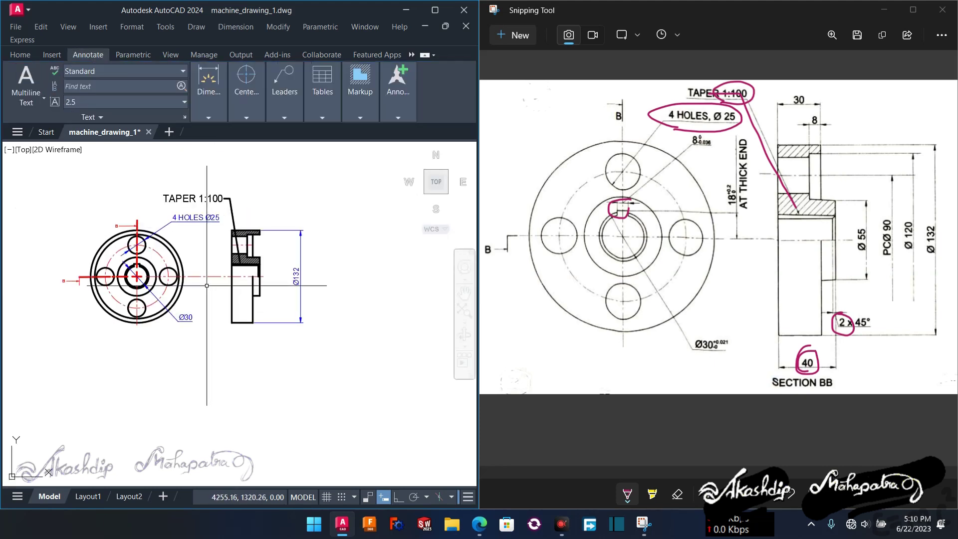
pyautogui.moveTo(180, 267); pyautogui.dragTo(225, 302, button='middle')
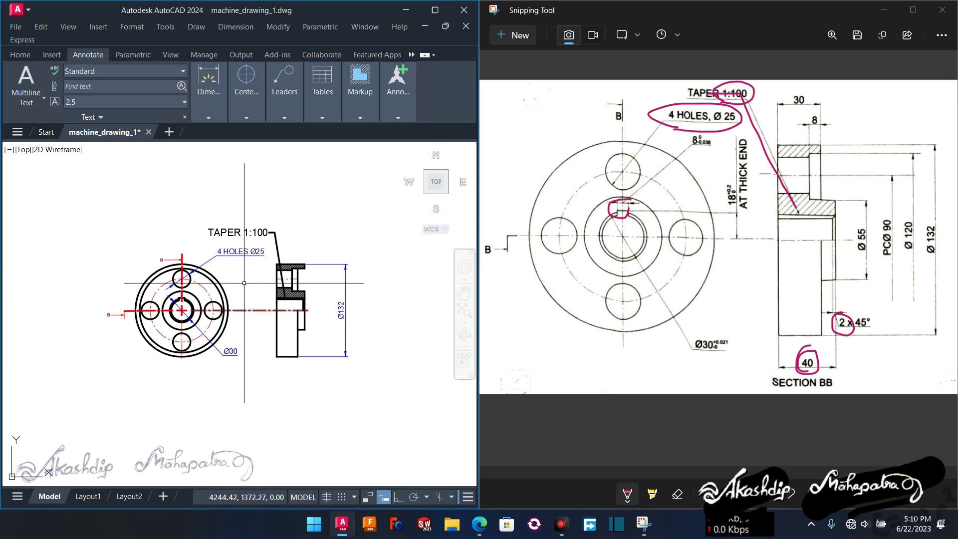
pyautogui.scroll(2, 225, 301)
pyautogui.moveTo(239, 297); pyautogui.dragTo(260, 287, button='middle')
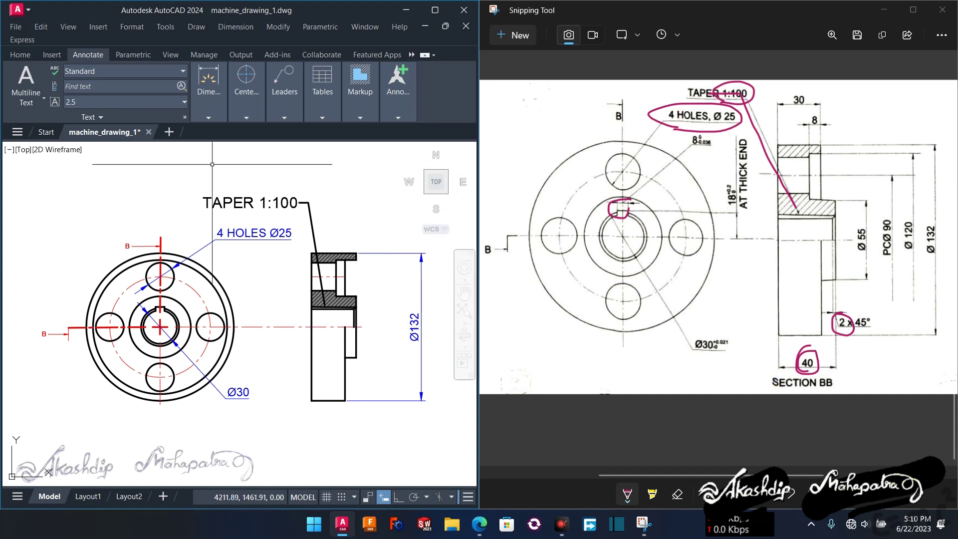
# Add single-line text SECTION BB below the section view at default height and 0° rotation
pyautogui.click(20, 54)
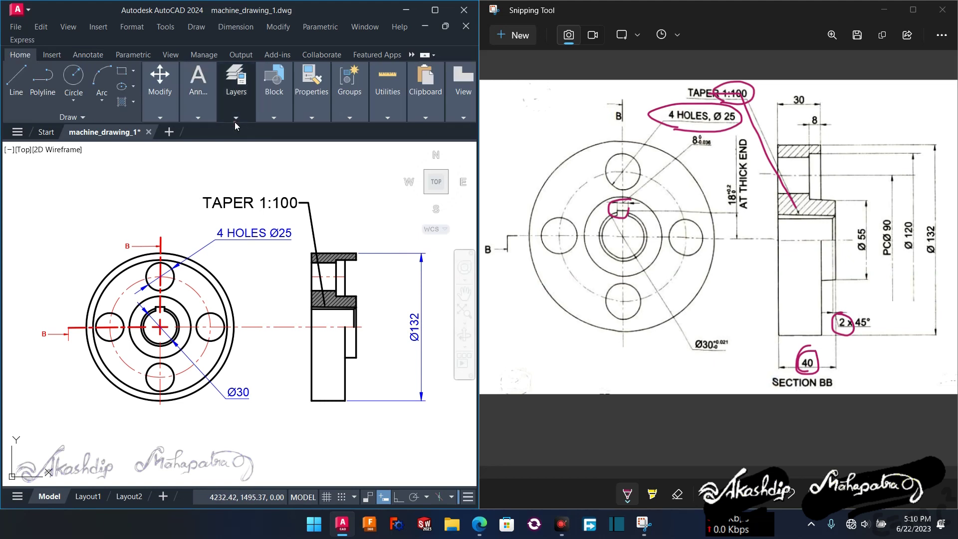
pyautogui.click(236, 118)
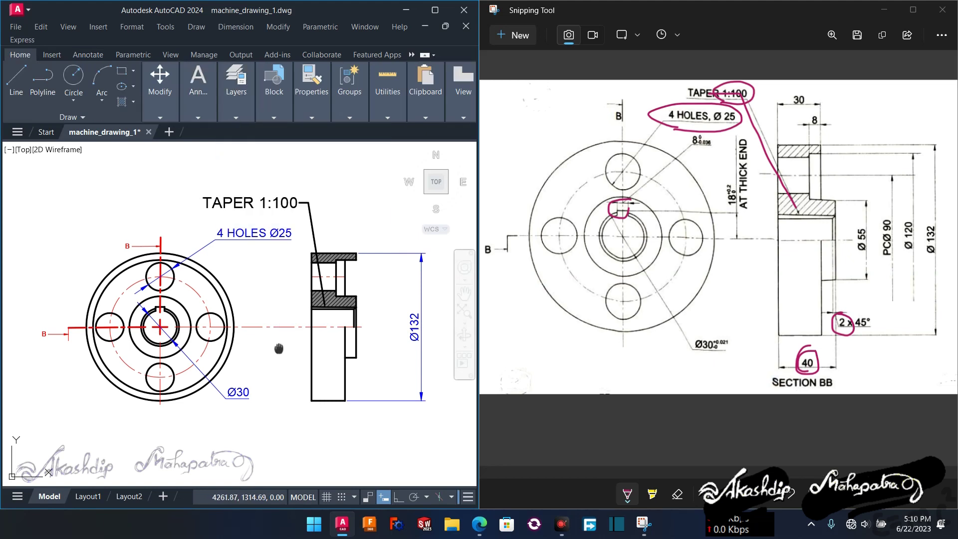
pyautogui.moveTo(275, 332); pyautogui.dragTo(242, 301, button='middle')
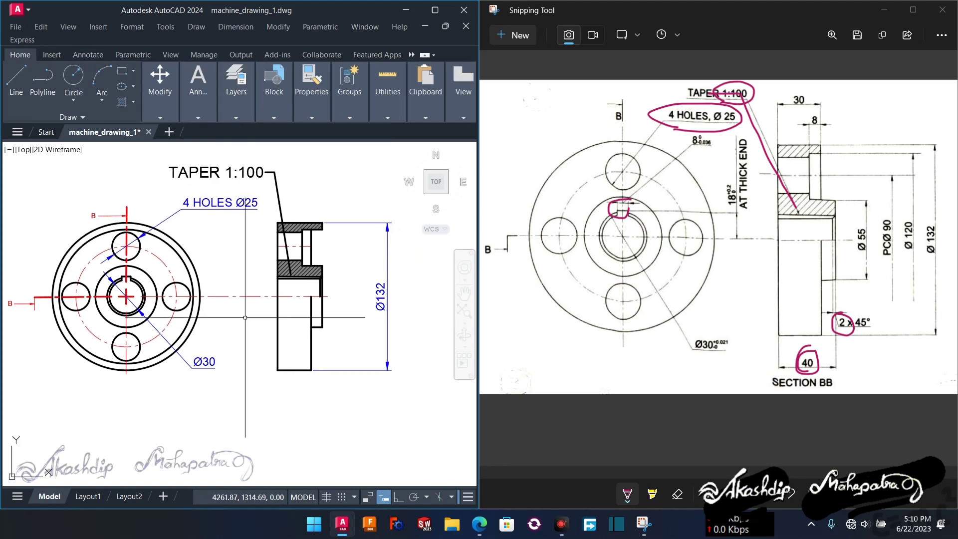
pyautogui.click(198, 118)
pyautogui.click(194, 159)
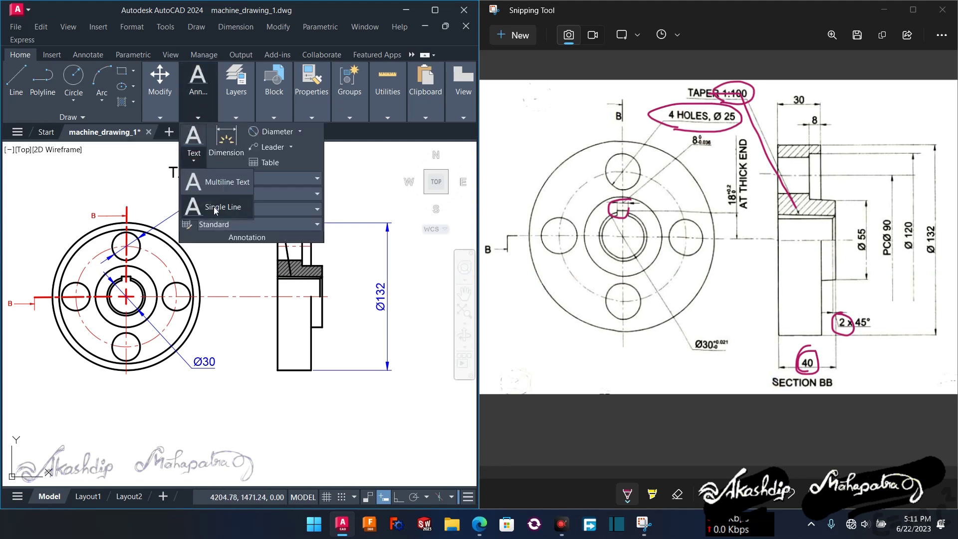
pyautogui.click(215, 211)
pyautogui.click(271, 423)
pyautogui.press('Return')
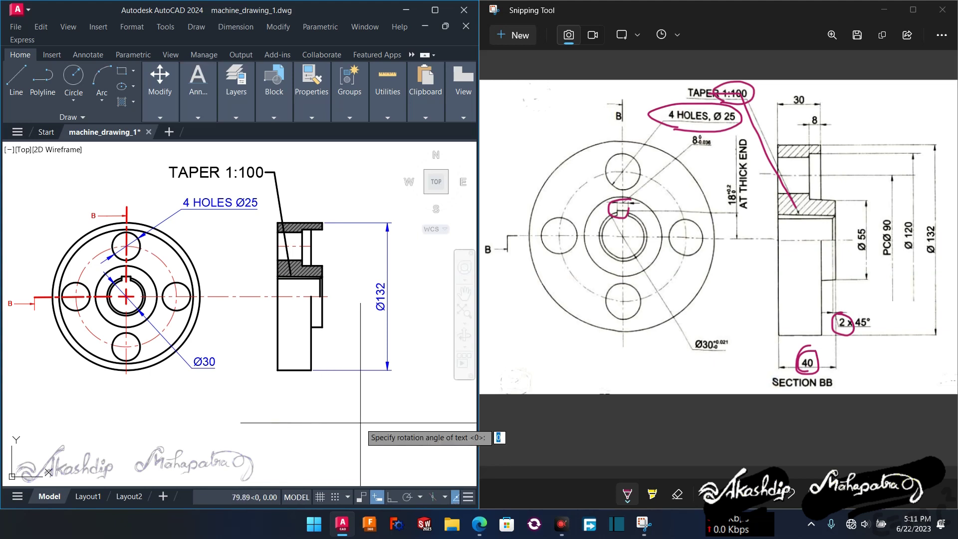
pyautogui.press('Return')
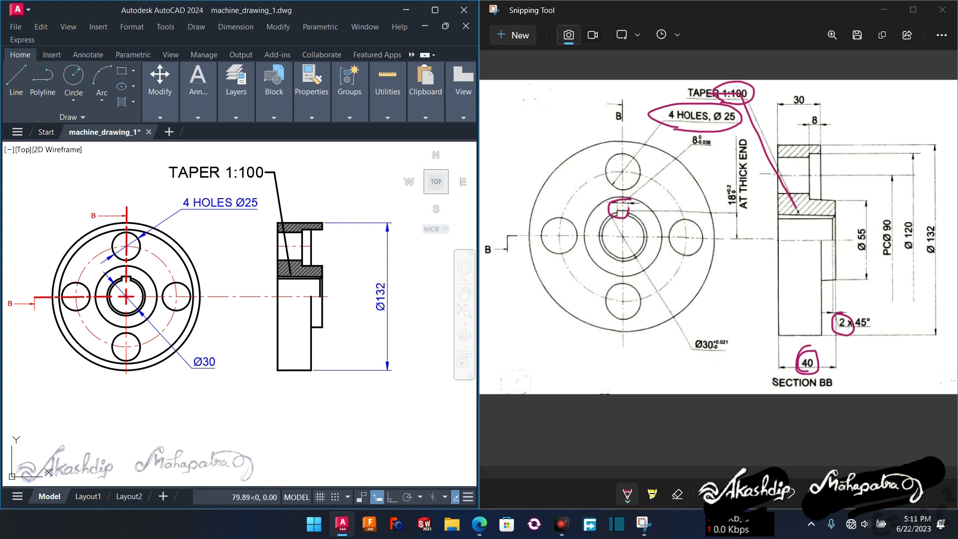
pyautogui.scroll(-5, 241, 399)
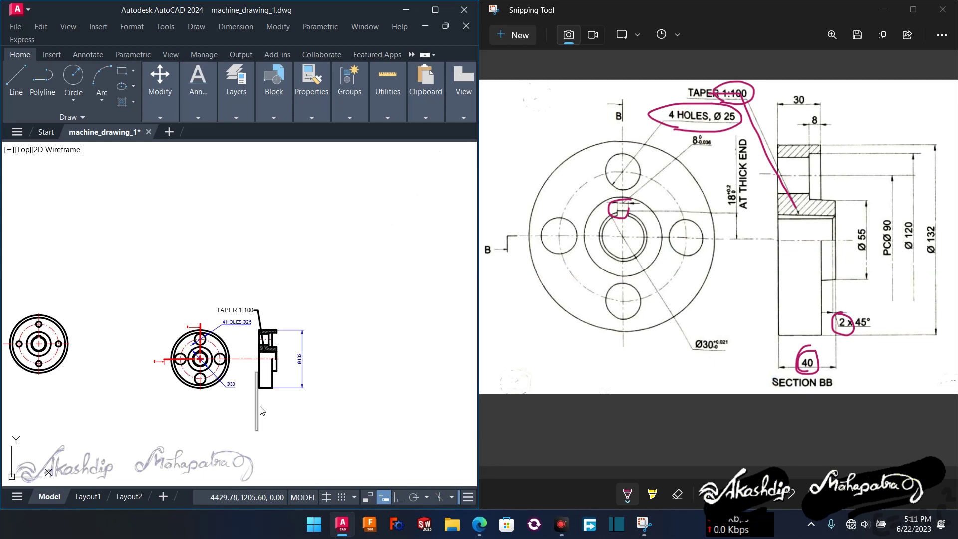
pyautogui.scroll(3, 262, 411)
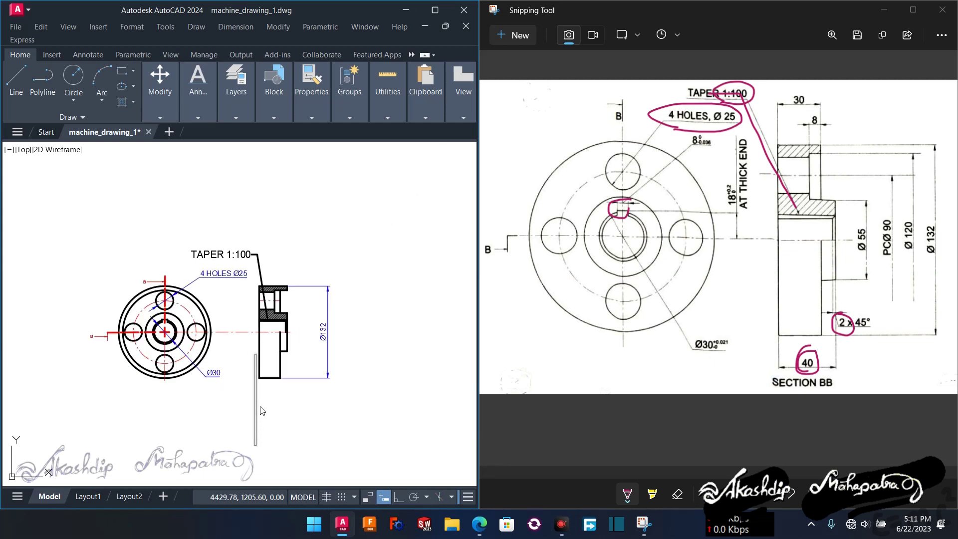
pyautogui.write('SE')
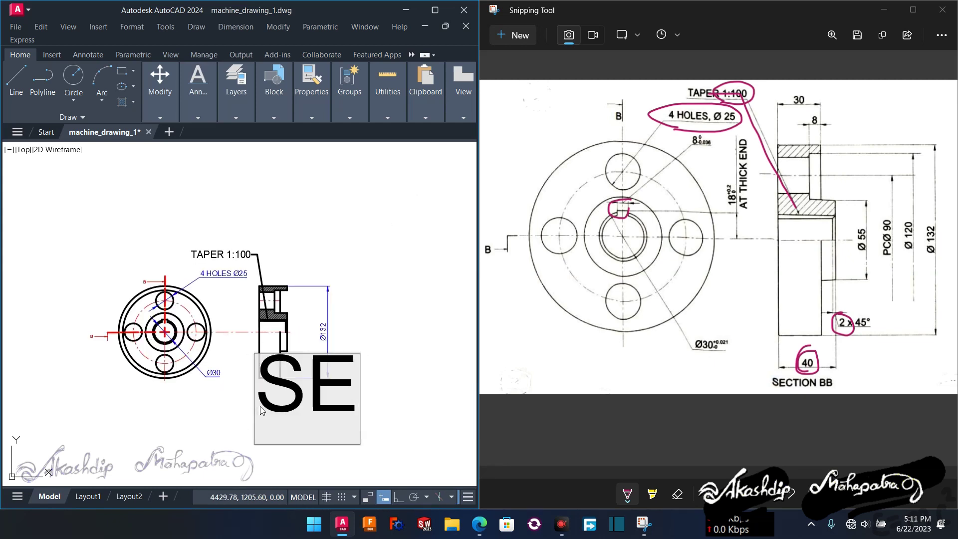
pyautogui.write('CTIO')
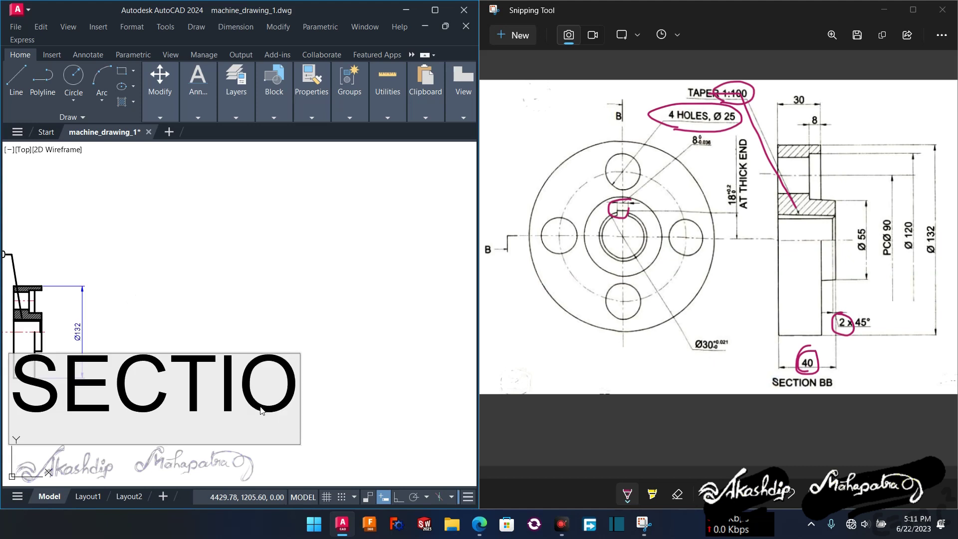
pyautogui.write('N')
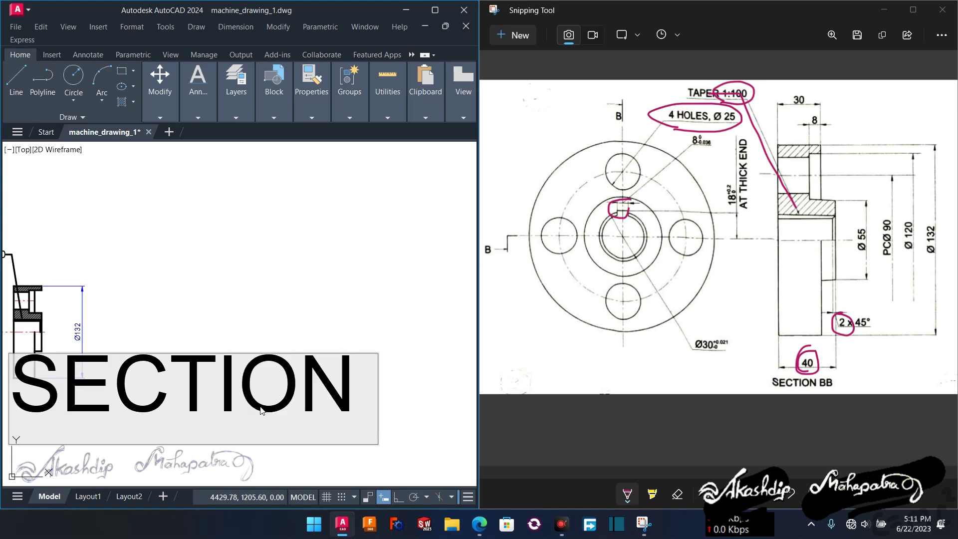
pyautogui.write(' BB')
pyautogui.scroll(-2, 261, 410)
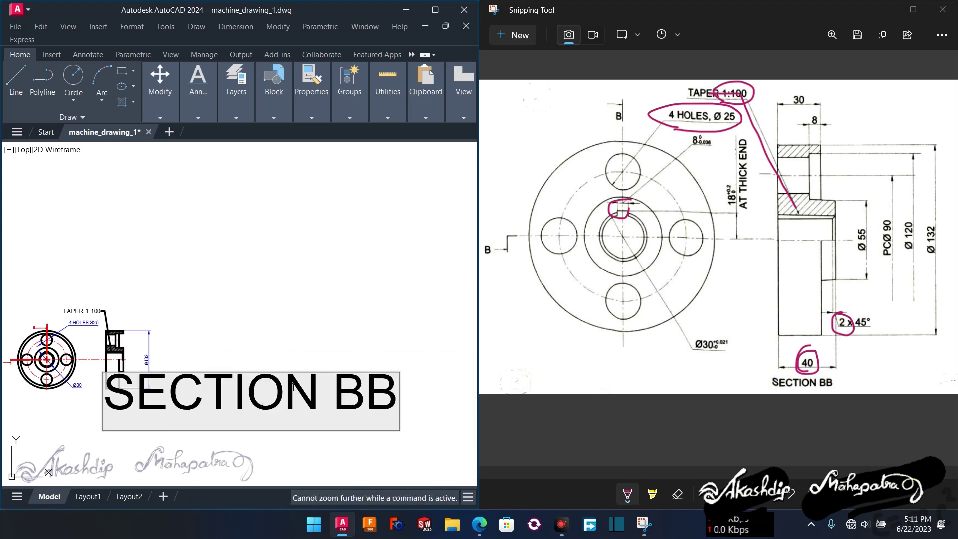
pyautogui.click(330, 297)
# Set the SECTION BB label's text height to 10
pyautogui.press('Escape')
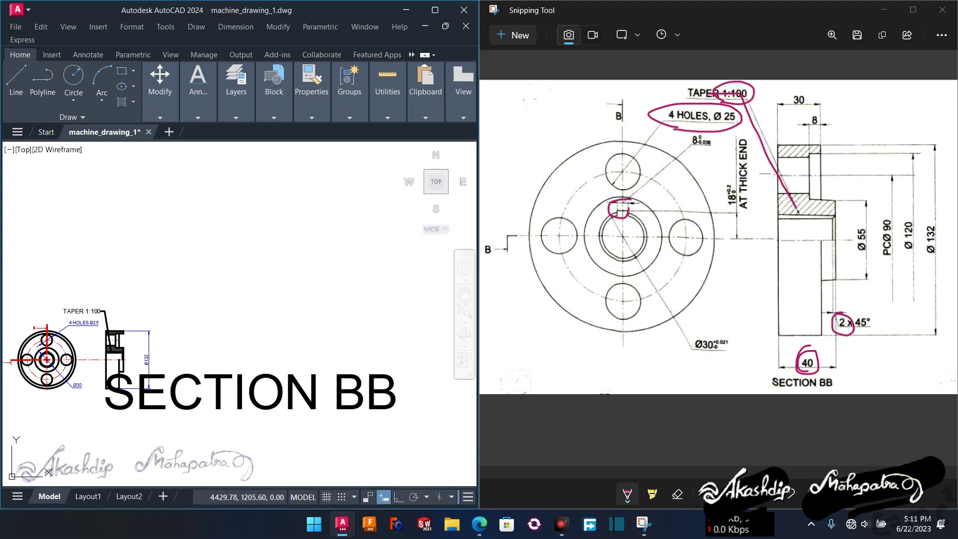
pyautogui.click(292, 398)
pyautogui.scroll(-3, 292, 398)
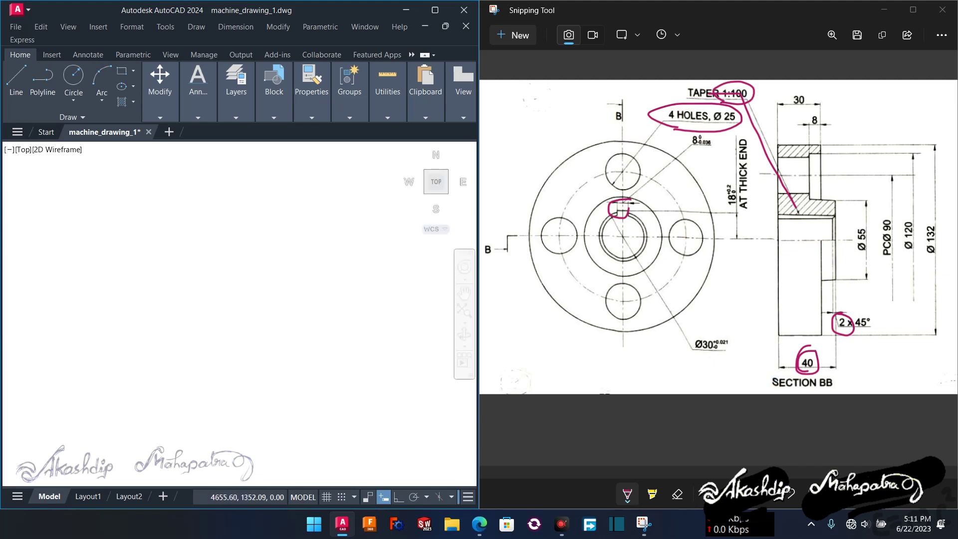
pyautogui.scroll(1, 300, 345)
pyautogui.hotkey('ctrl', '1')
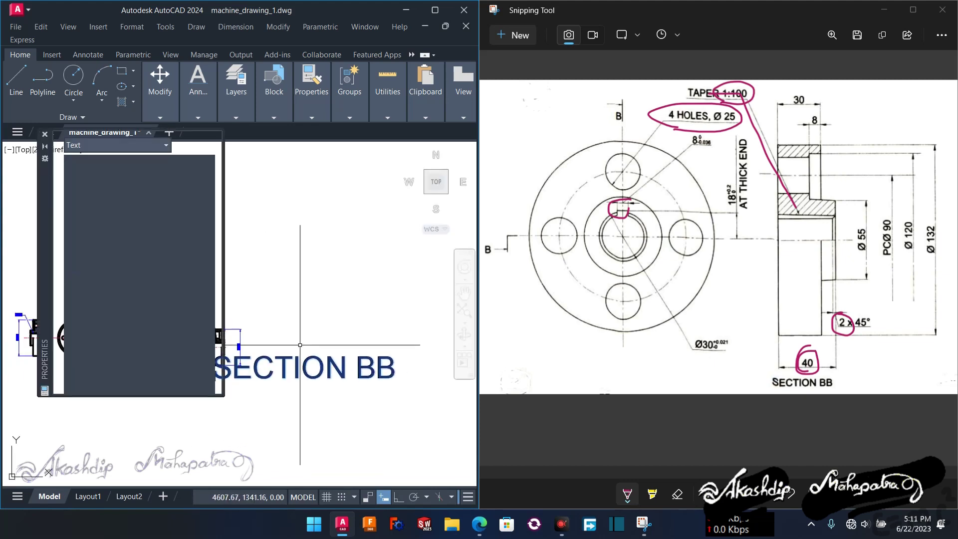
pyautogui.scroll(-5, 145, 312)
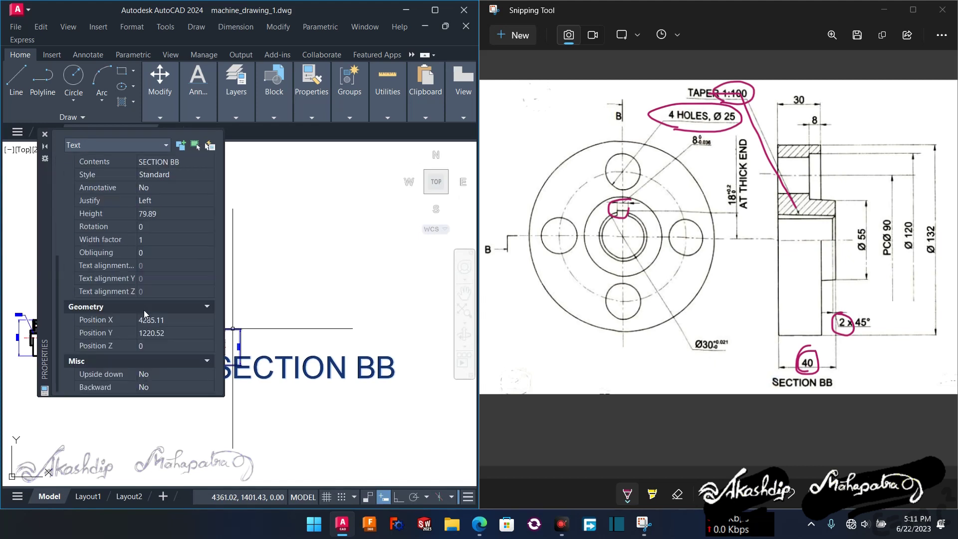
pyautogui.scroll(4, 120, 307)
pyautogui.scroll(-1, 137, 323)
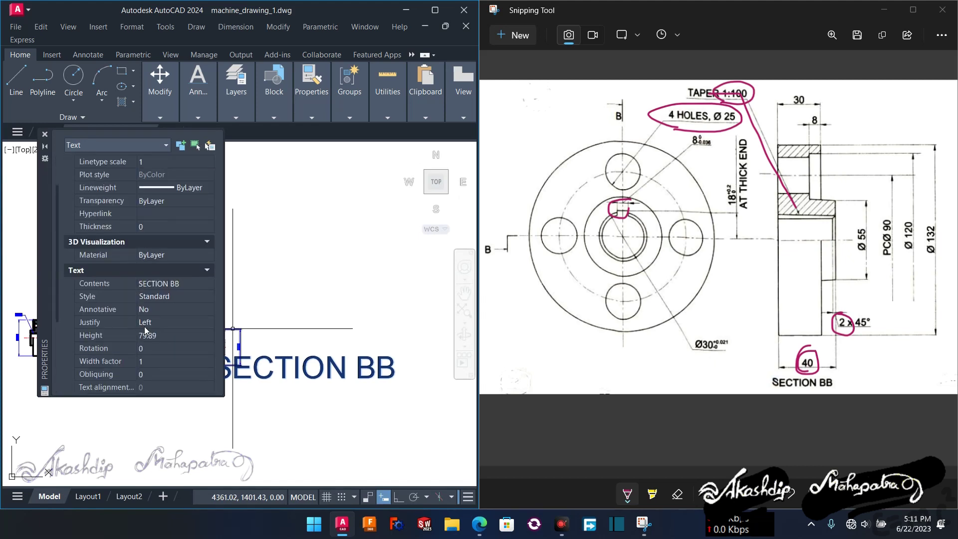
pyautogui.click(158, 336)
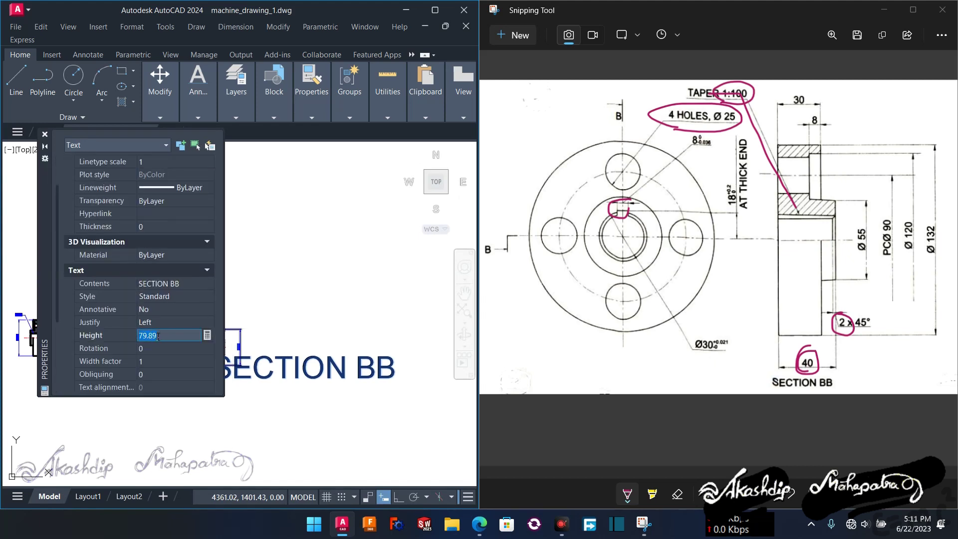
pyautogui.write('10')
pyautogui.press('Tab')
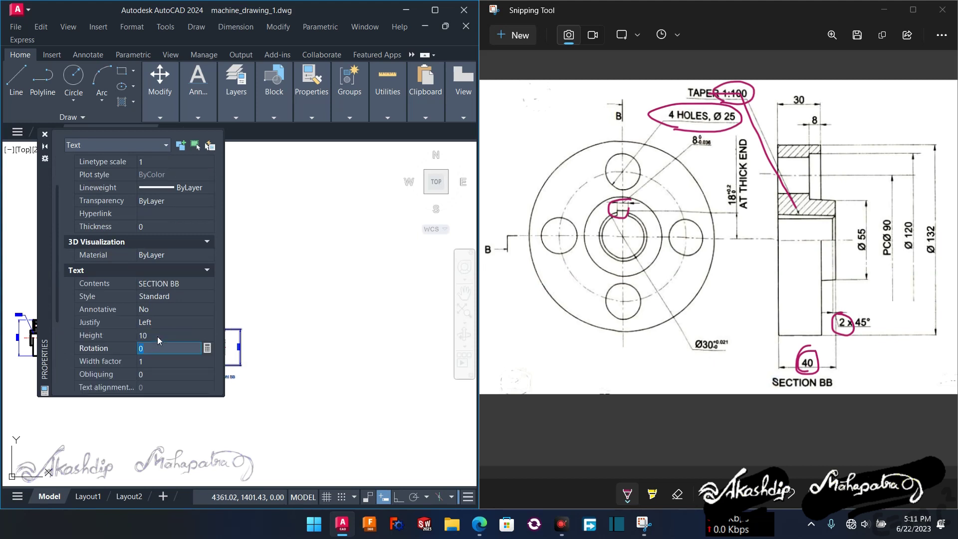
pyautogui.click(45, 134)
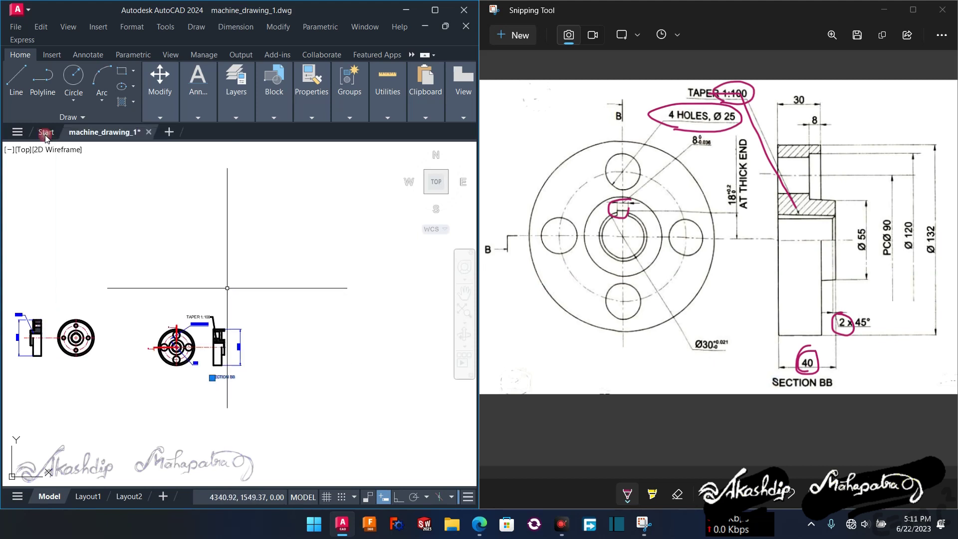
# Move the SECTION BB label slightly higher beneath the section
pyautogui.scroll(4, 251, 381)
pyautogui.moveTo(235, 372); pyautogui.dragTo(302, 411, button='middle')
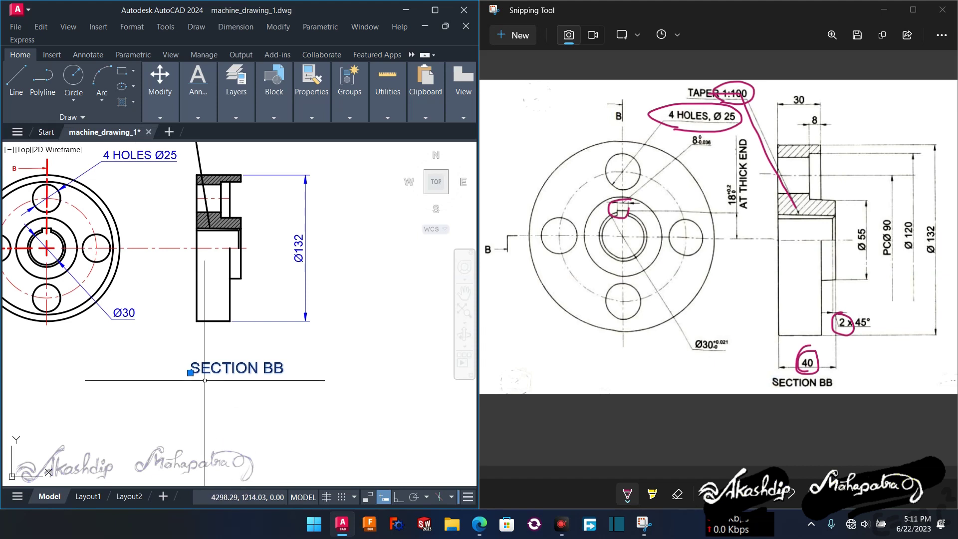
pyautogui.click(190, 372)
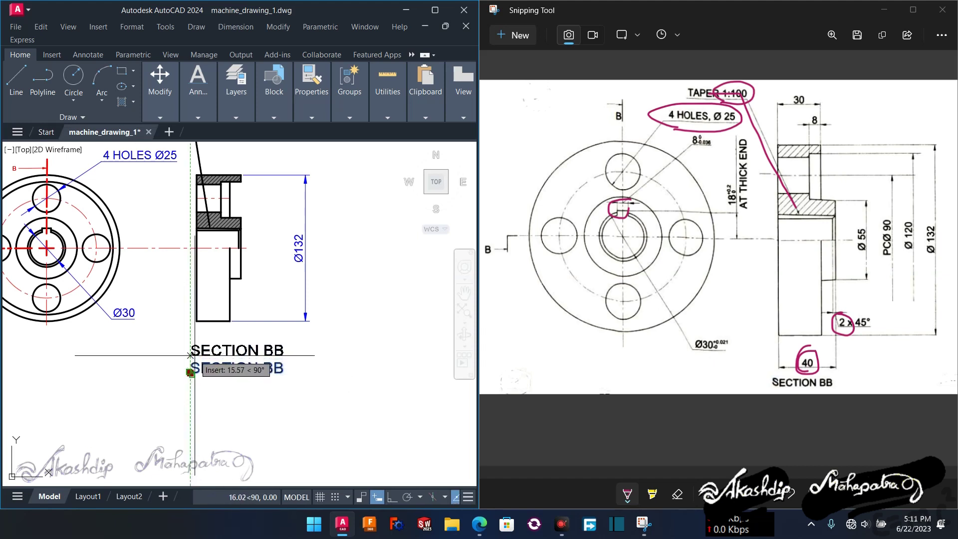
pyautogui.click(190, 352)
pyautogui.moveTo(223, 347); pyautogui.dragTo(290, 383, button='middle')
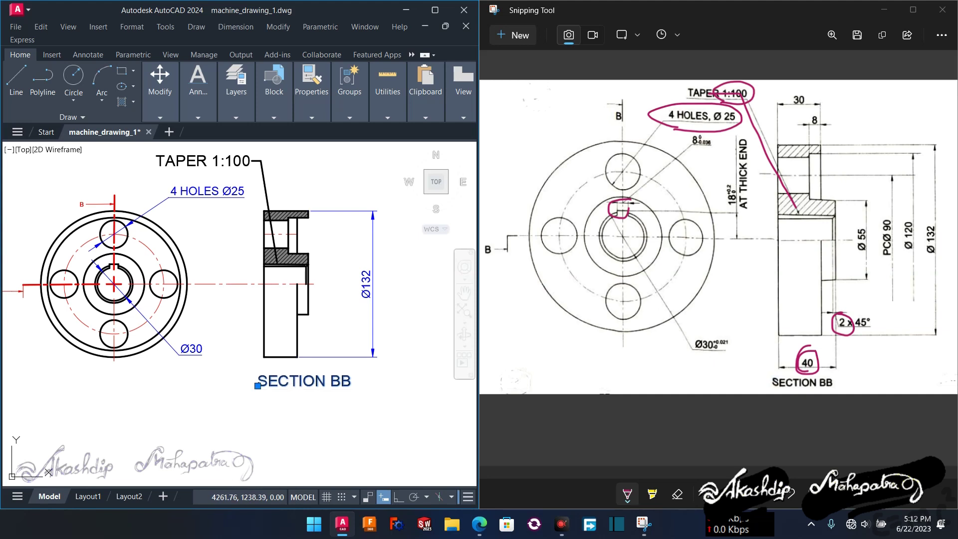
# Reduce the label to height 5 and place it just under the section view
pyautogui.hotkey('ctrl', '1')
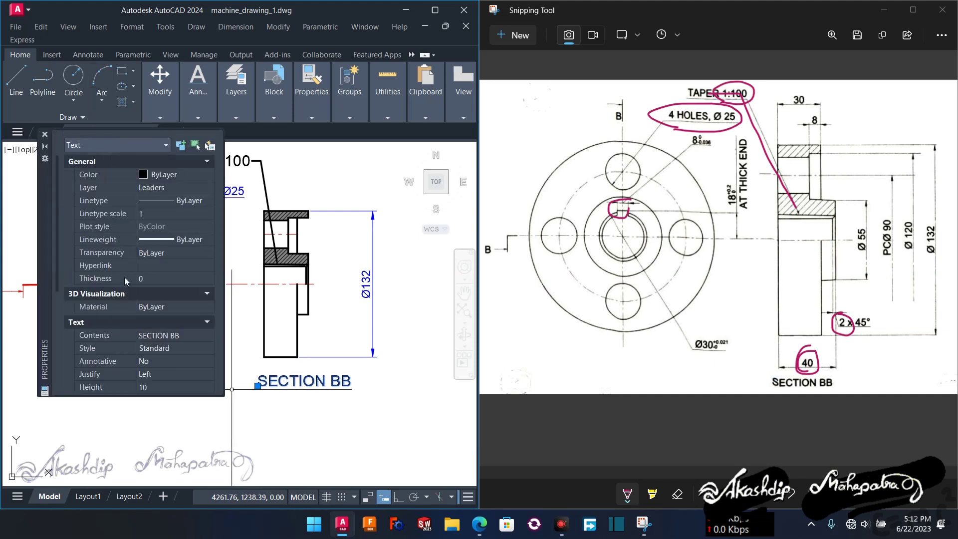
pyautogui.scroll(-5, 126, 282)
pyautogui.click(148, 258)
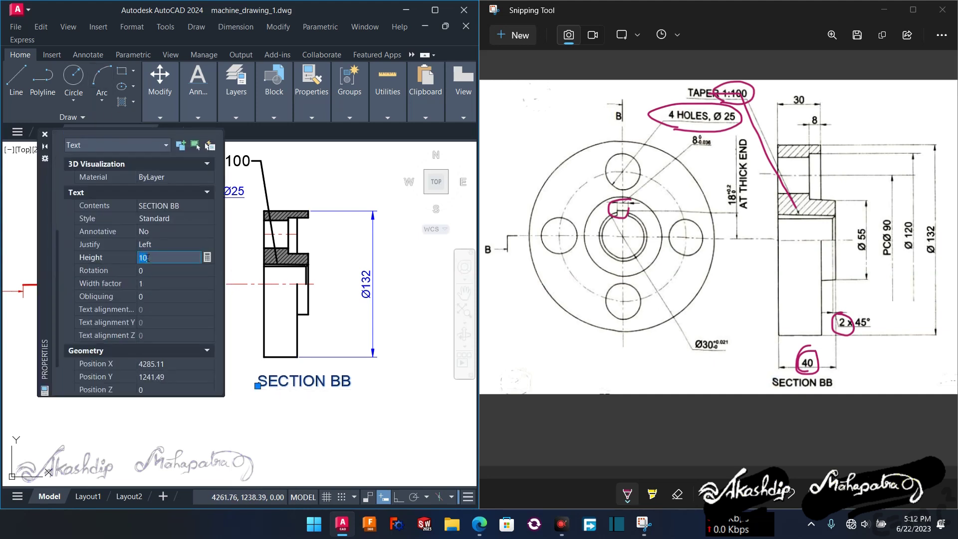
pyautogui.write('5')
pyautogui.press('Tab')
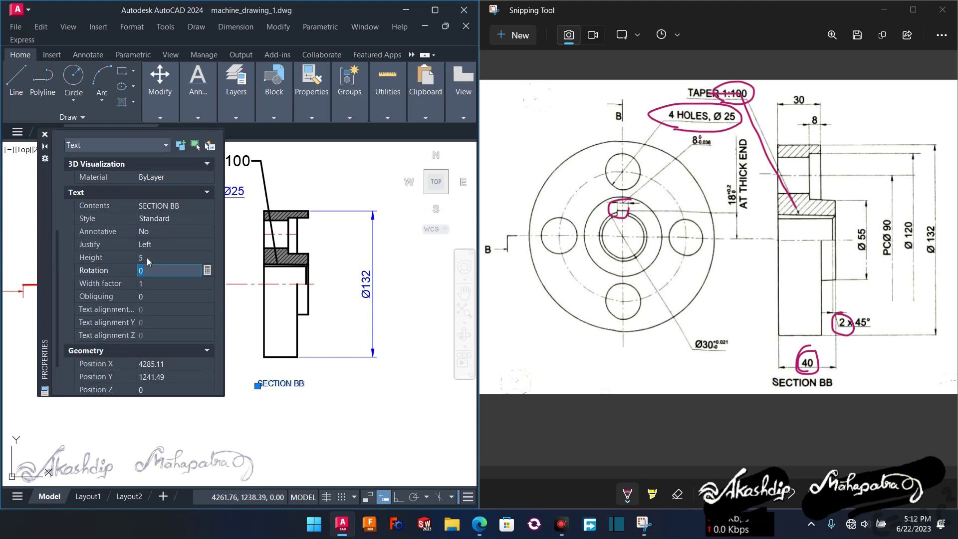
pyautogui.click(44, 133)
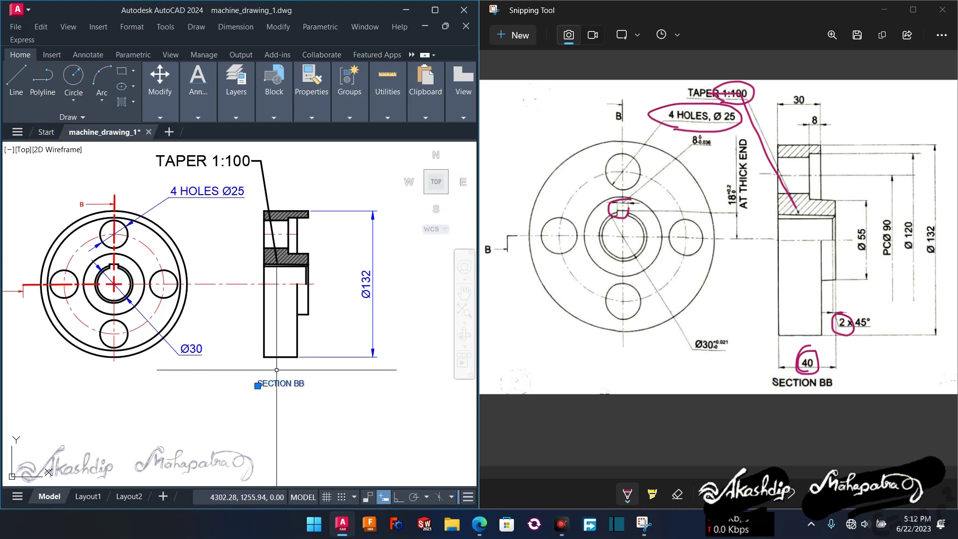
pyautogui.scroll(2, 238, 387)
pyautogui.click(238, 387)
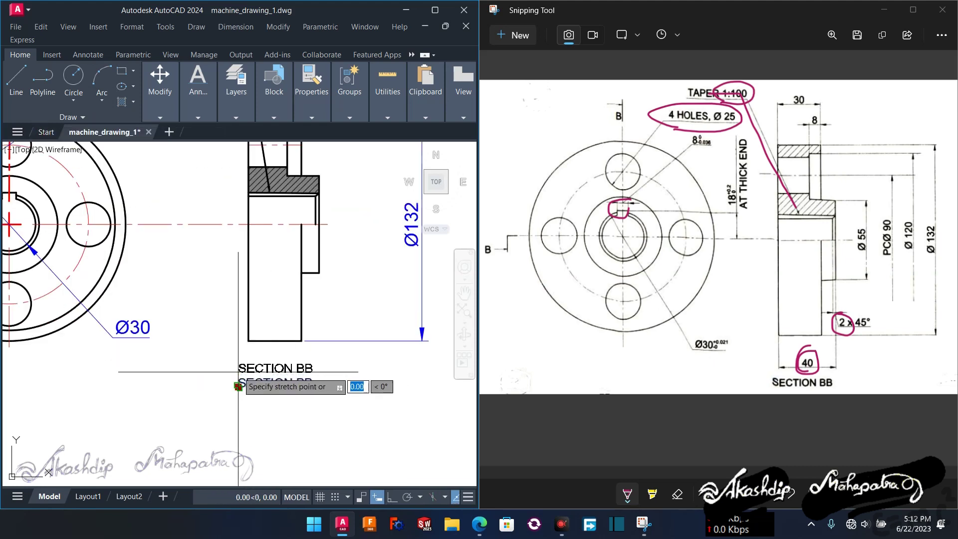
pyautogui.click(238, 387)
pyautogui.scroll(-2, 240, 387)
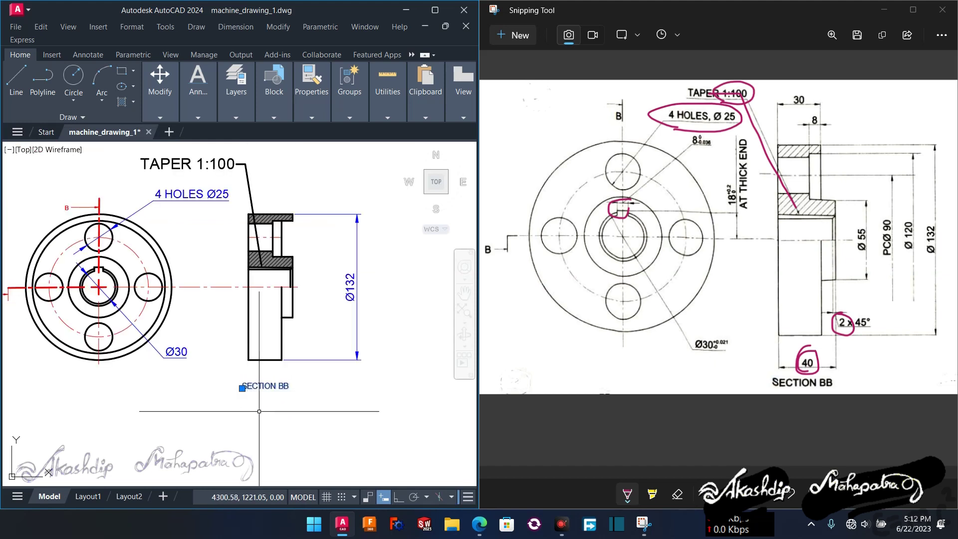
pyautogui.scroll(-2, 259, 411)
pyautogui.moveTo(279, 379); pyautogui.dragTo(283, 374, button='middle')
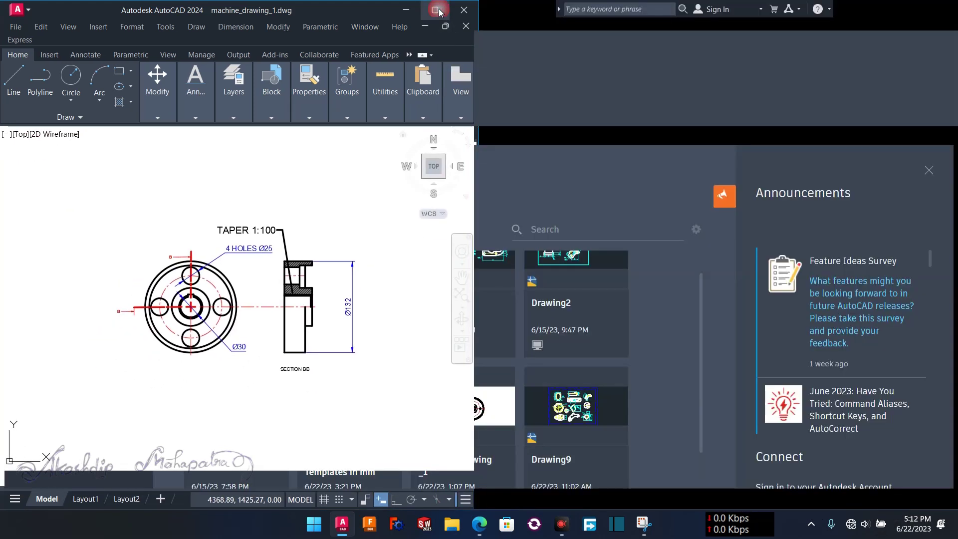
pyautogui.click(434, 10)
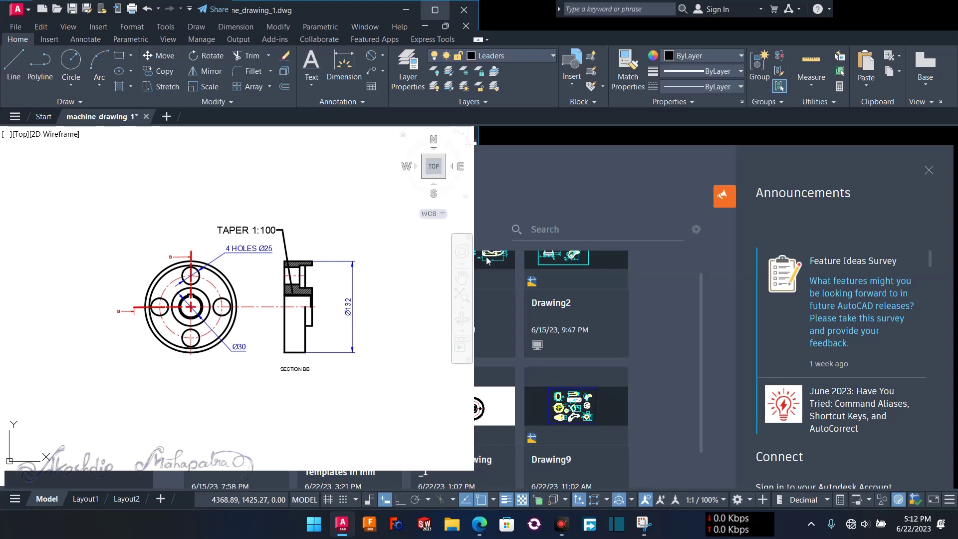
pyautogui.scroll(3, 483, 299)
pyautogui.moveTo(505, 302); pyautogui.dragTo(352, 306, button='middle')
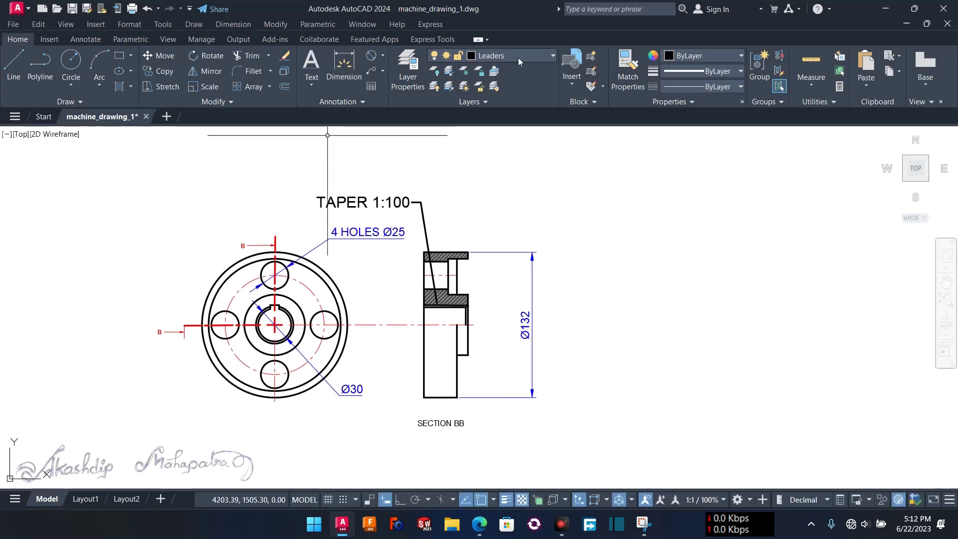
pyautogui.click(553, 56)
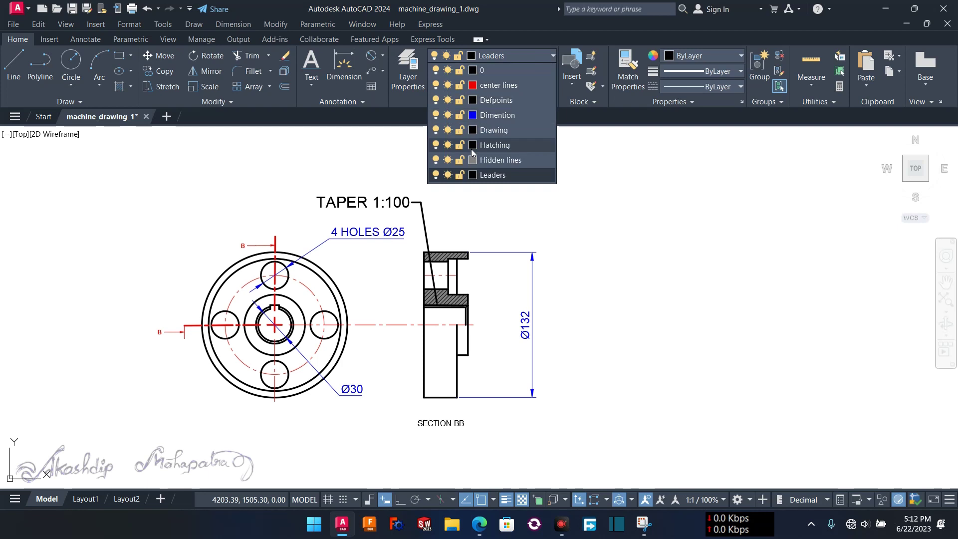
pyautogui.click(436, 175)
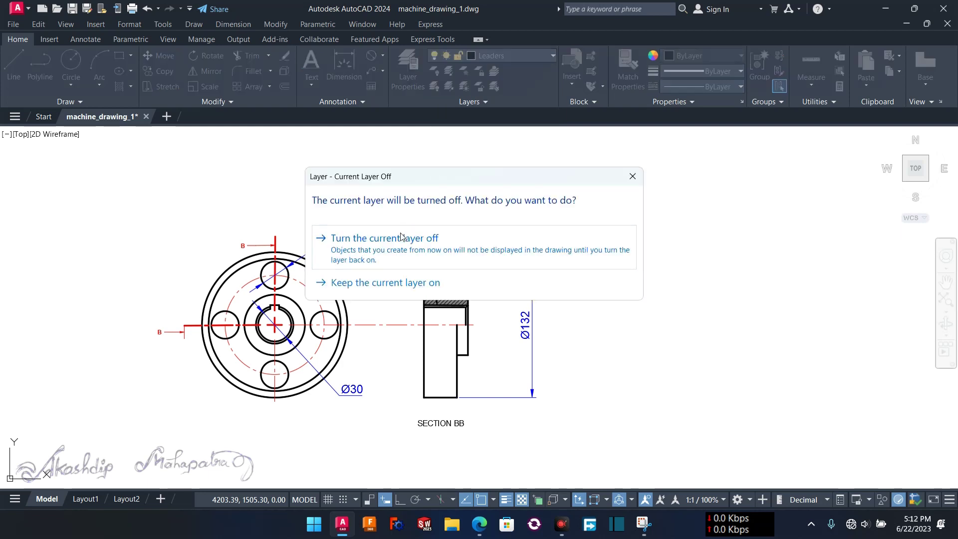
pyautogui.click(398, 249)
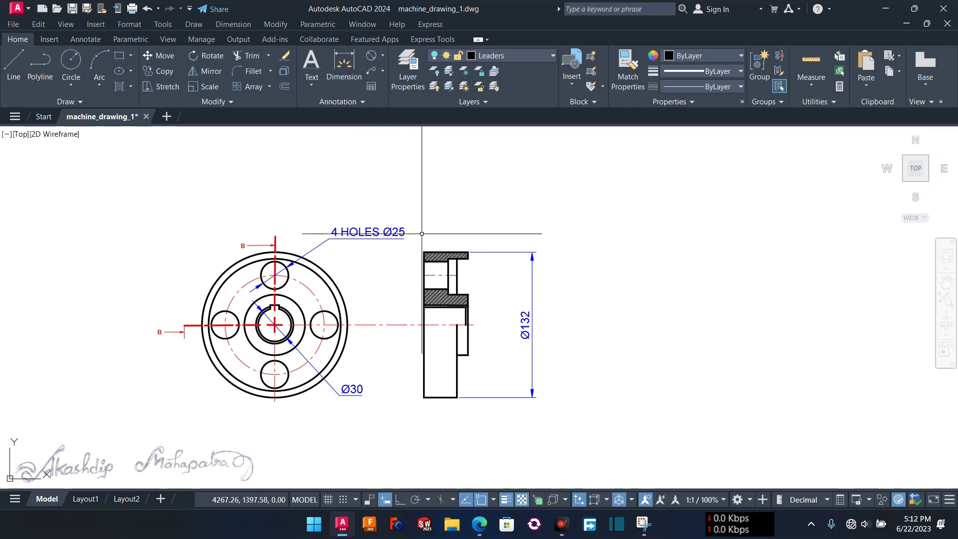
pyautogui.click(554, 56)
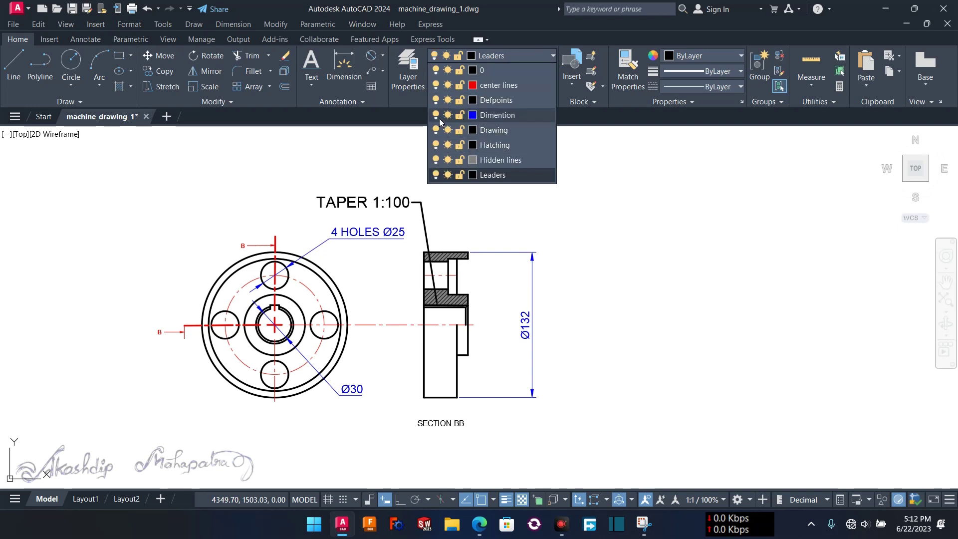
pyautogui.click(436, 116)
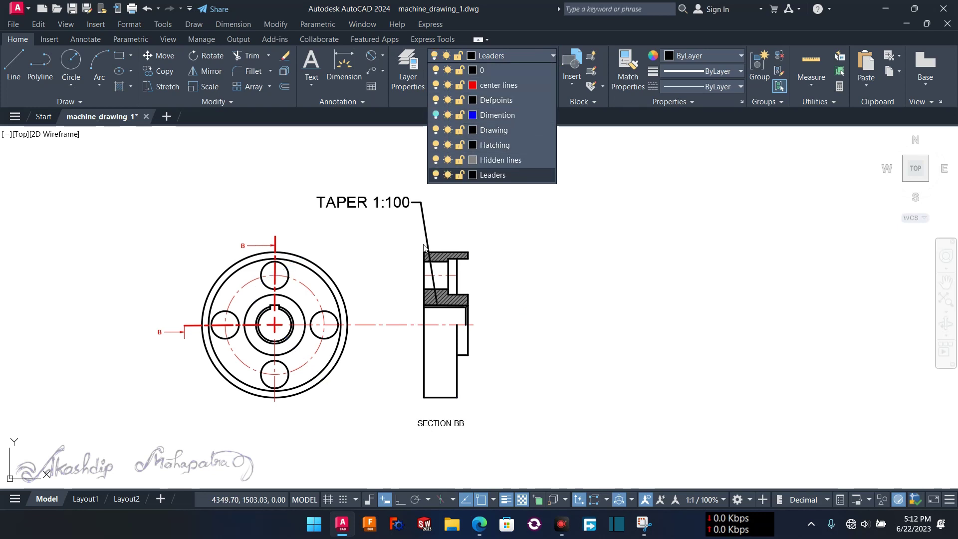
pyautogui.click(435, 174)
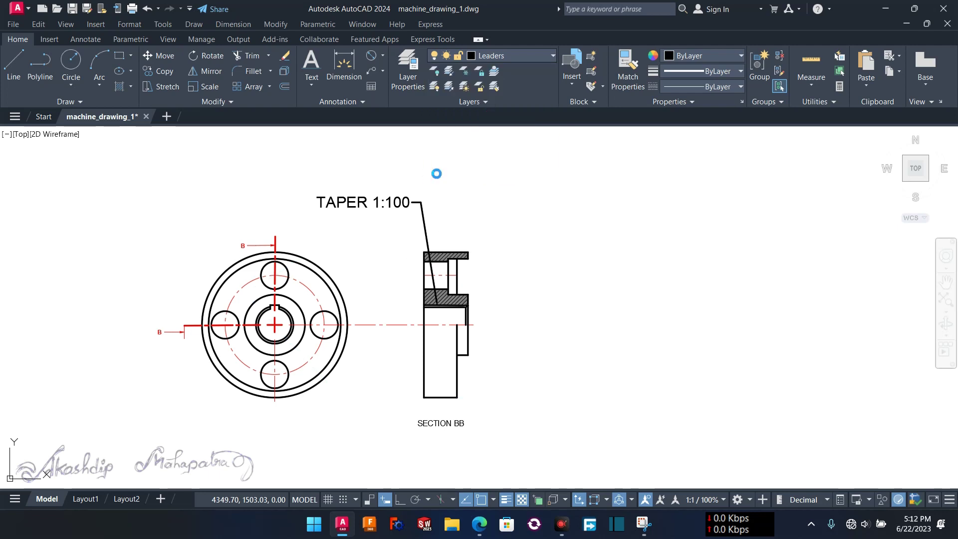
pyautogui.click(441, 245)
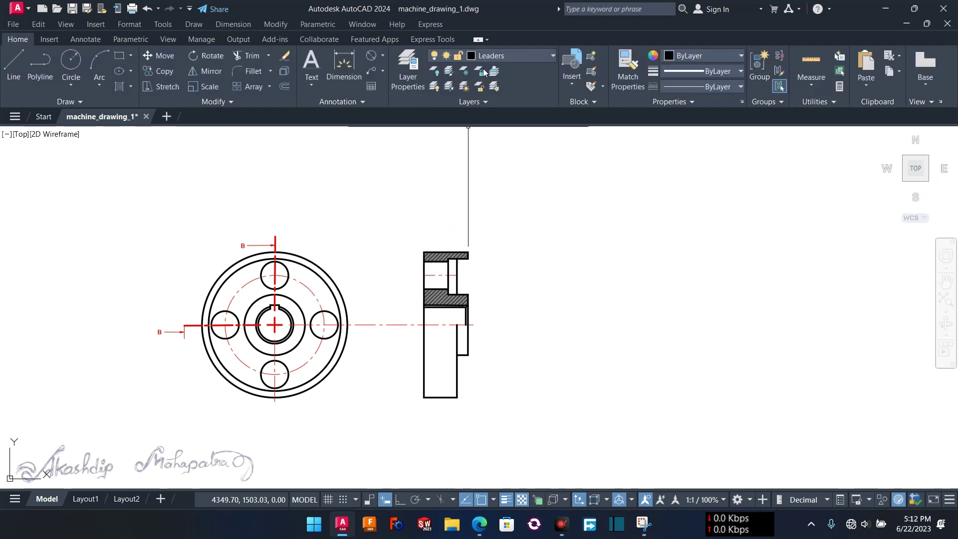
pyautogui.click(504, 55)
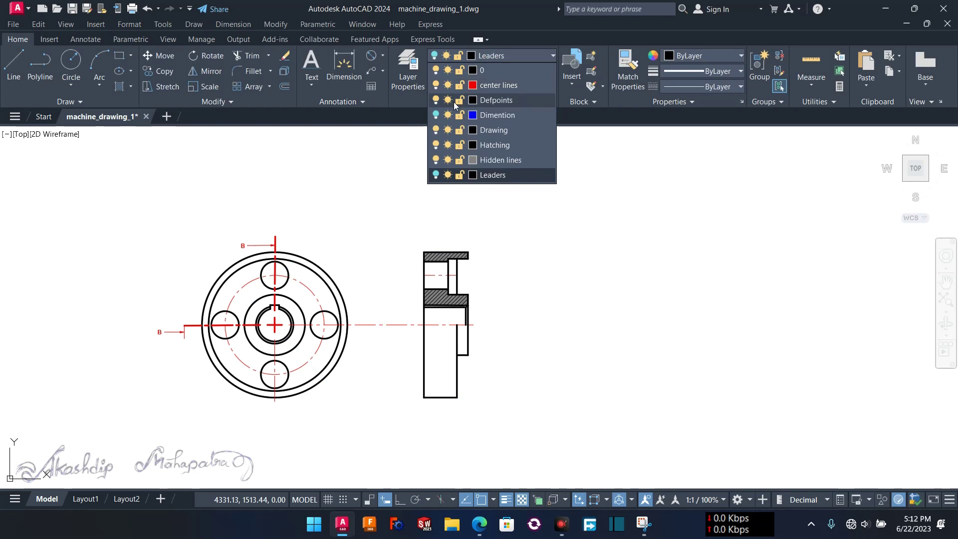
pyautogui.click(436, 86)
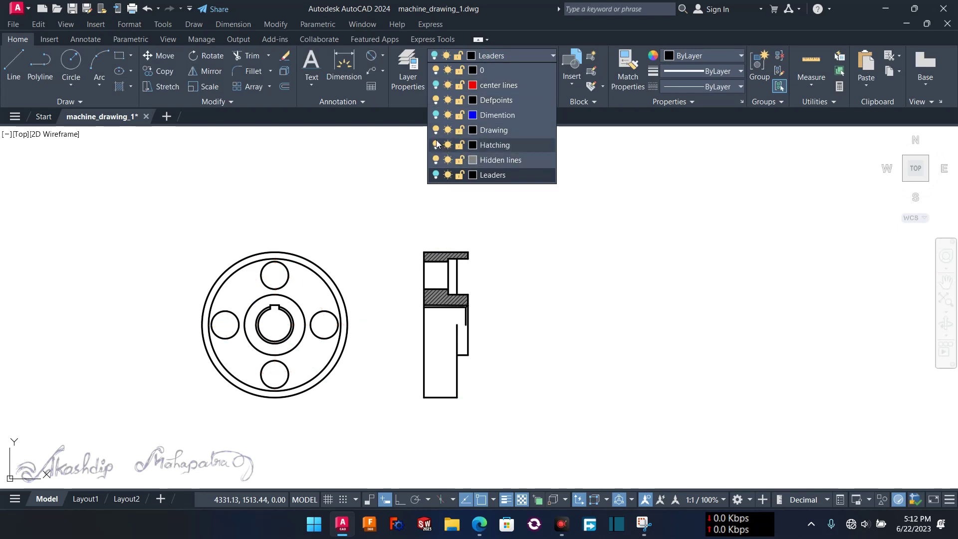
pyautogui.click(436, 145)
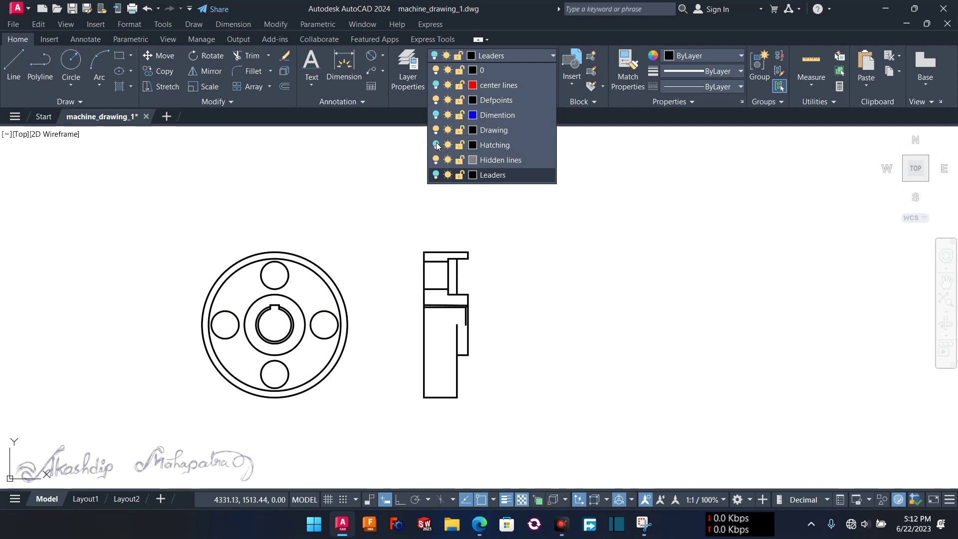
pyautogui.click(436, 145)
pyautogui.click(437, 167)
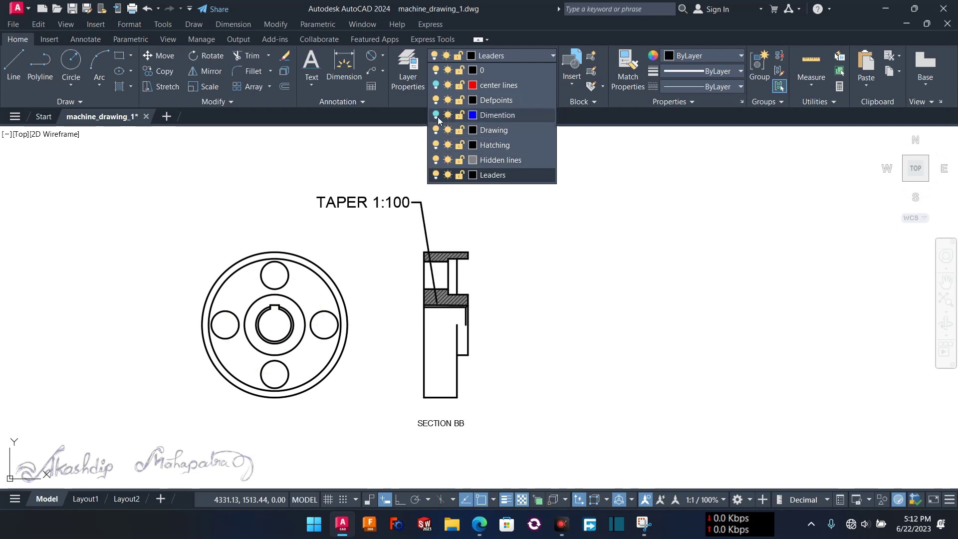
pyautogui.click(436, 115)
pyautogui.click(436, 85)
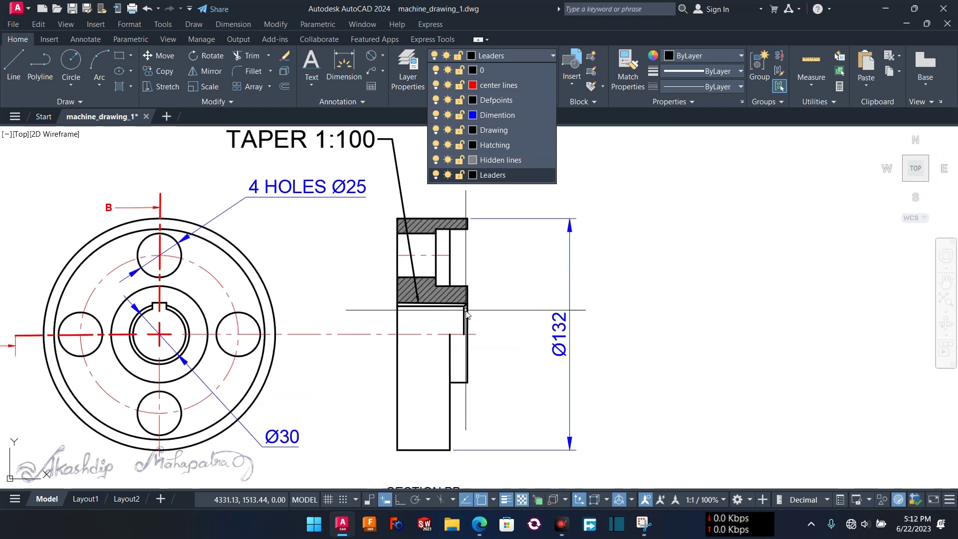
pyautogui.scroll(3, 467, 304)
pyautogui.scroll(-3, 469, 310)
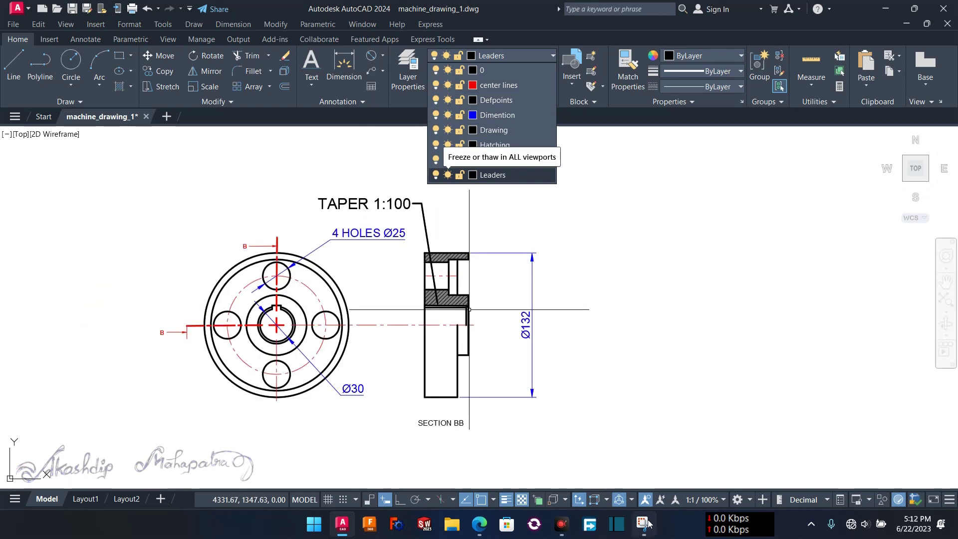
pyautogui.click(644, 523)
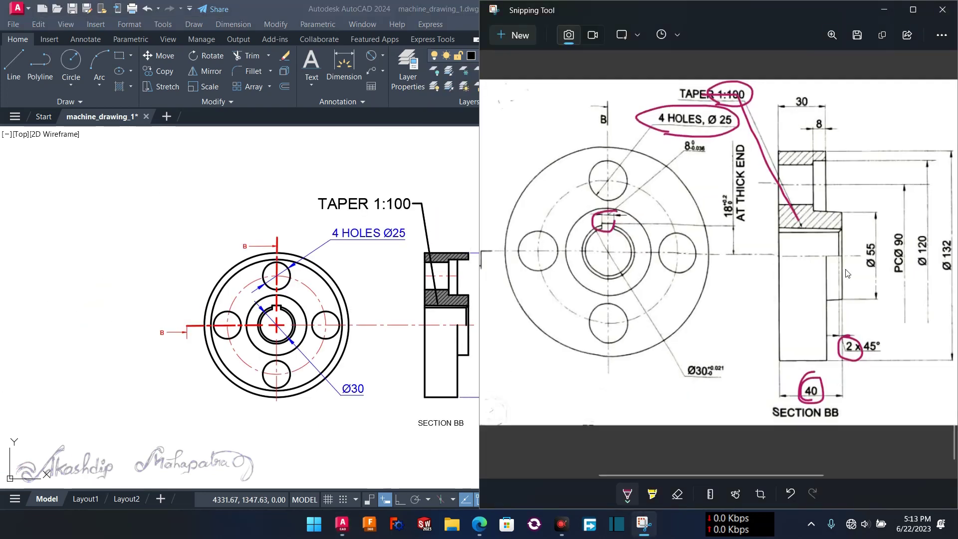
# Return from the reference image and make Hidden lines the current layer
pyautogui.keyDown('ctrl'); pyautogui.scroll(2, 854, 275); pyautogui.keyUp('ctrl')
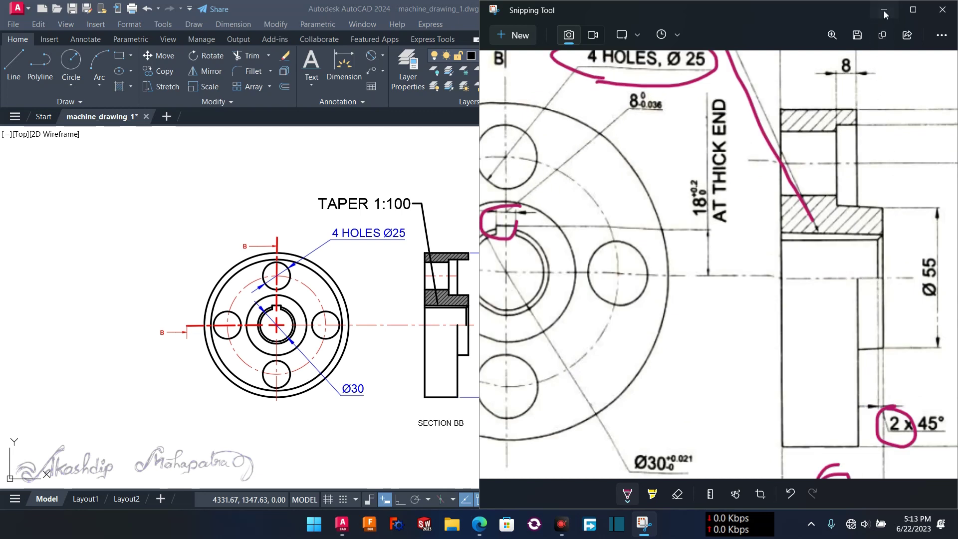
pyautogui.click(885, 11)
pyautogui.scroll(4, 472, 334)
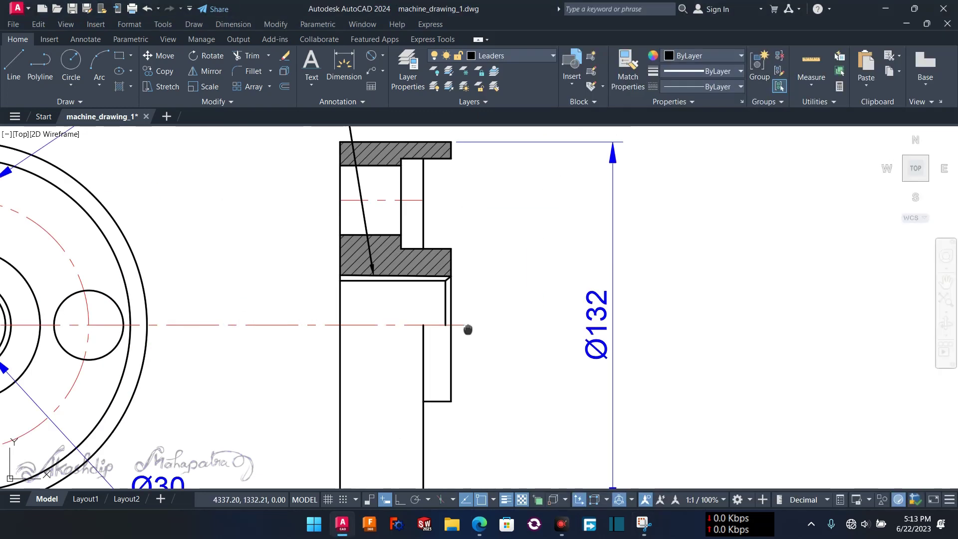
pyautogui.moveTo(468, 330); pyautogui.dragTo(507, 331, button='middle')
pyautogui.click(553, 56)
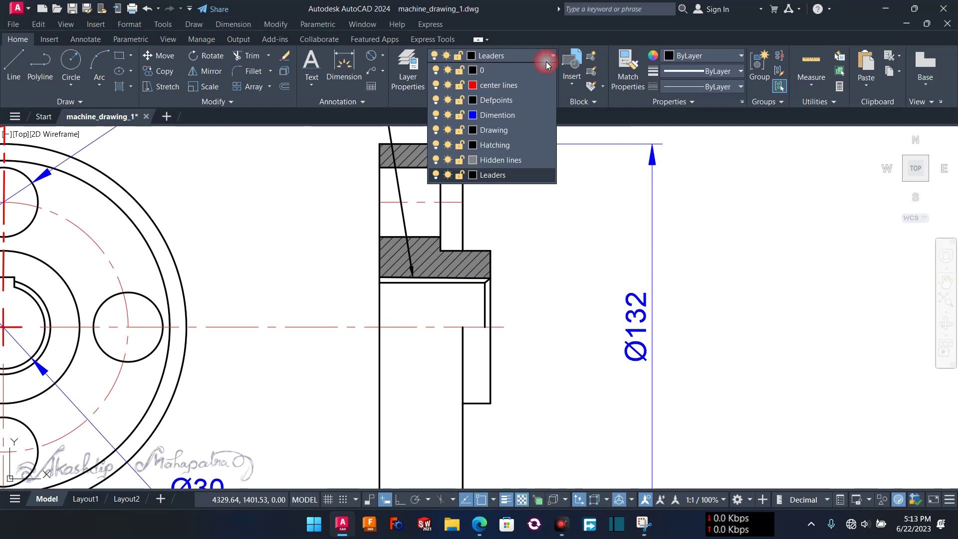
pyautogui.click(502, 159)
# Draw a vertical hidden line from the centre line down into the lower right boss
pyautogui.moveTo(510, 264); pyautogui.dragTo(514, 237, button='middle')
pyautogui.scroll(2, 501, 292)
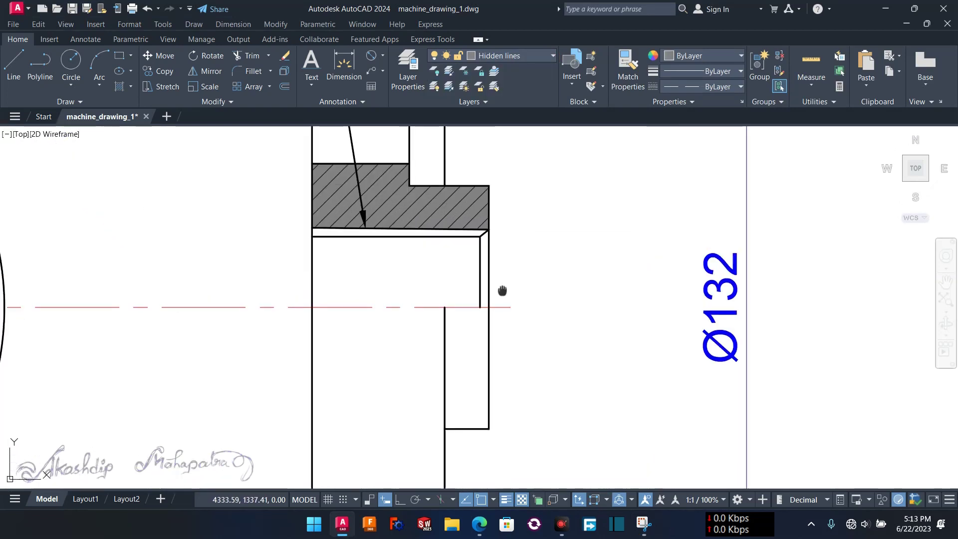
pyautogui.press('l')
pyautogui.press('Return')
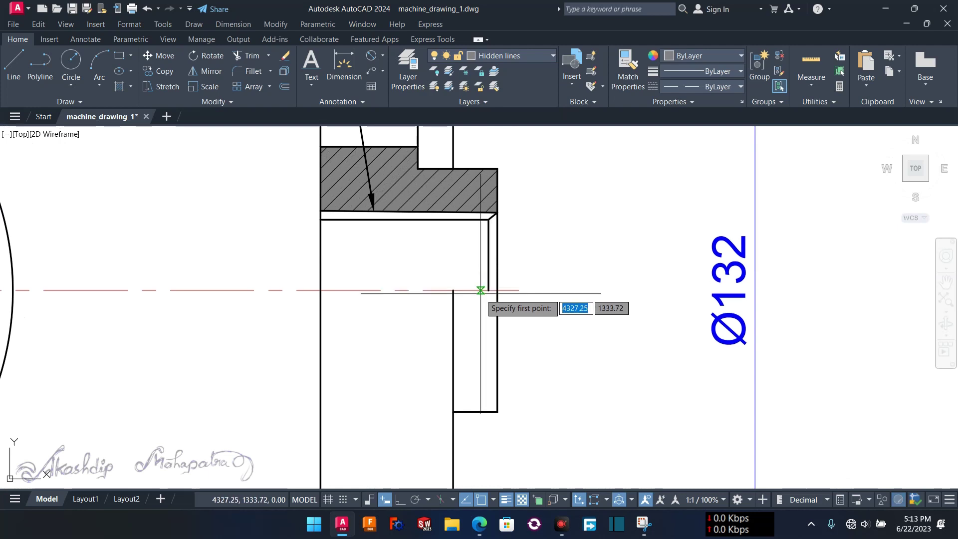
pyautogui.click(488, 290)
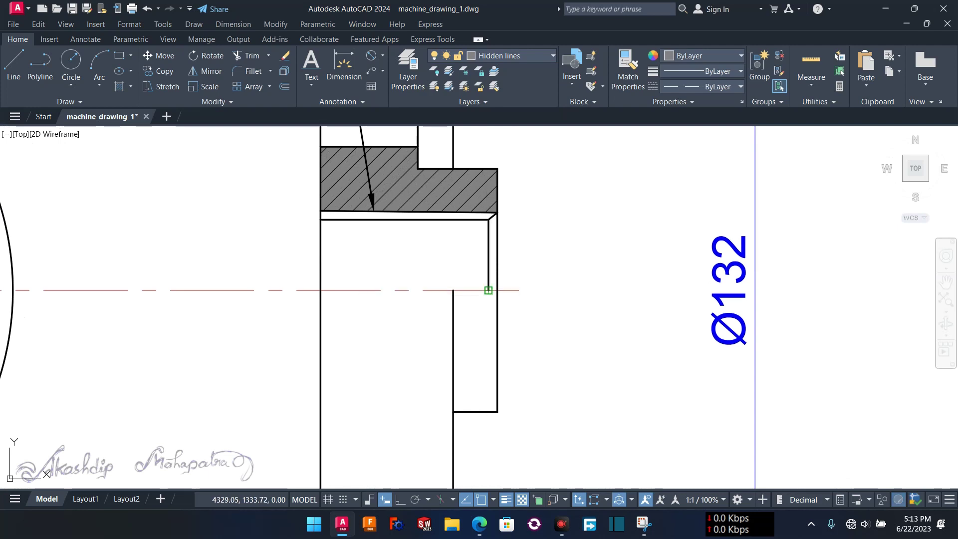
pyautogui.click(489, 412)
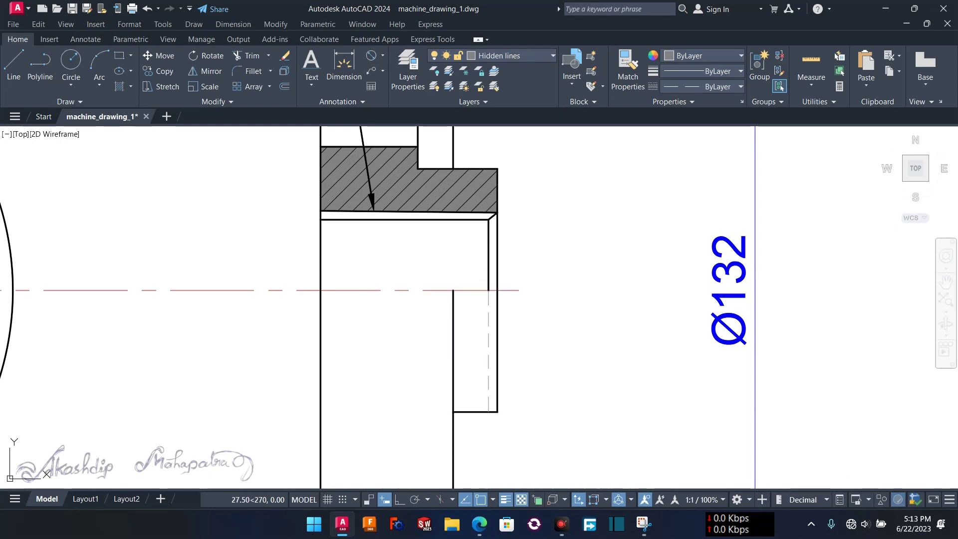
pyautogui.press('Escape')
# Recentre the whole drawing and check the layer list without changes
pyautogui.scroll(-4, 520, 385)
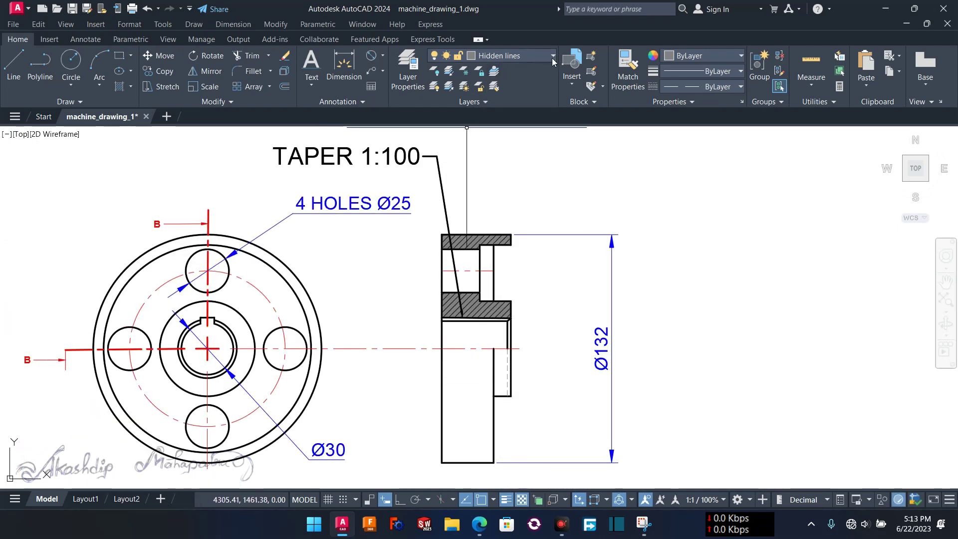
pyautogui.moveTo(482, 291); pyautogui.dragTo(522, 274, button='middle')
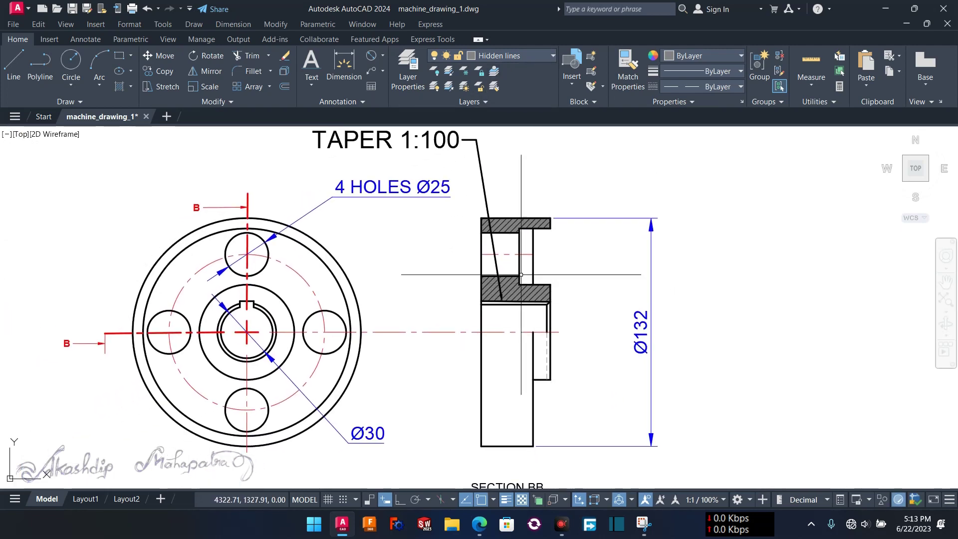
pyautogui.click(549, 56)
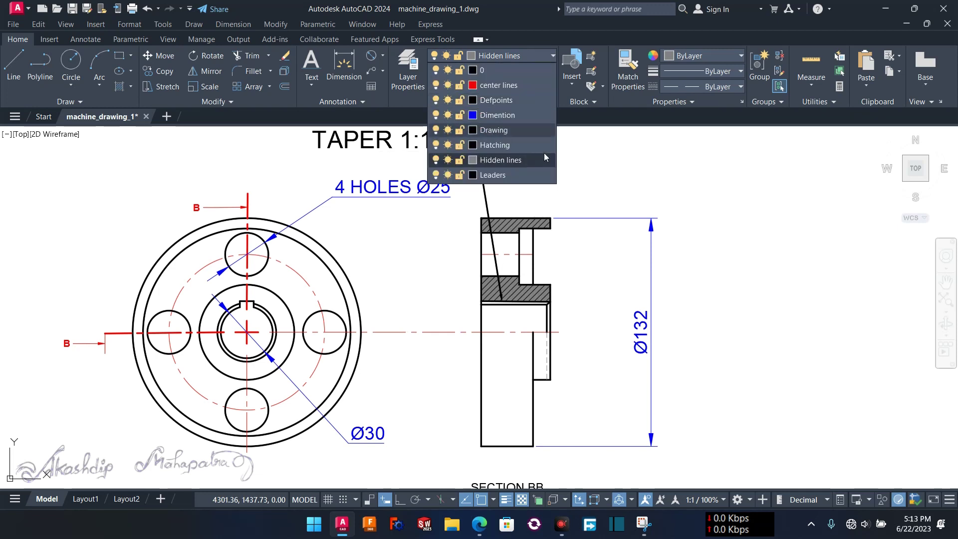
pyautogui.click(618, 180)
pyautogui.scroll(-2, 606, 185)
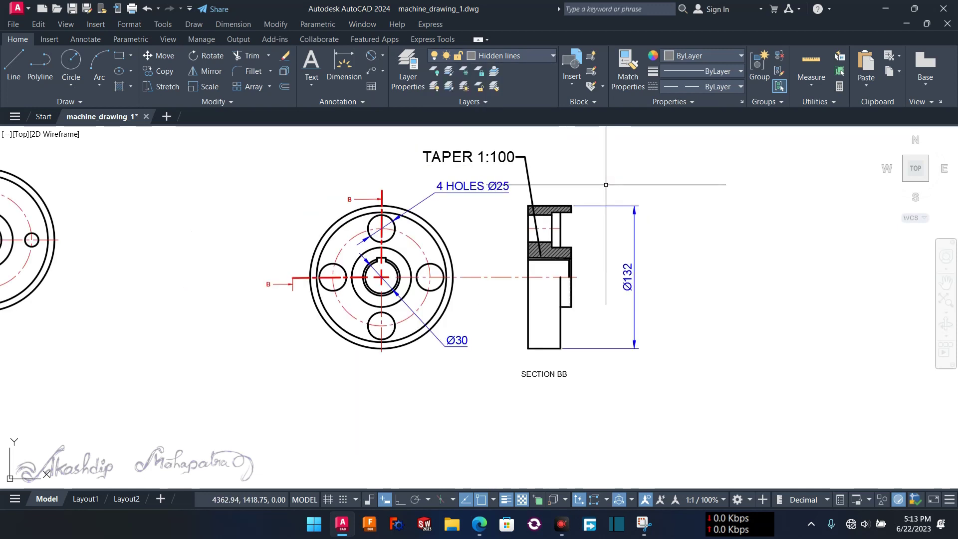
pyautogui.scroll(2, 606, 185)
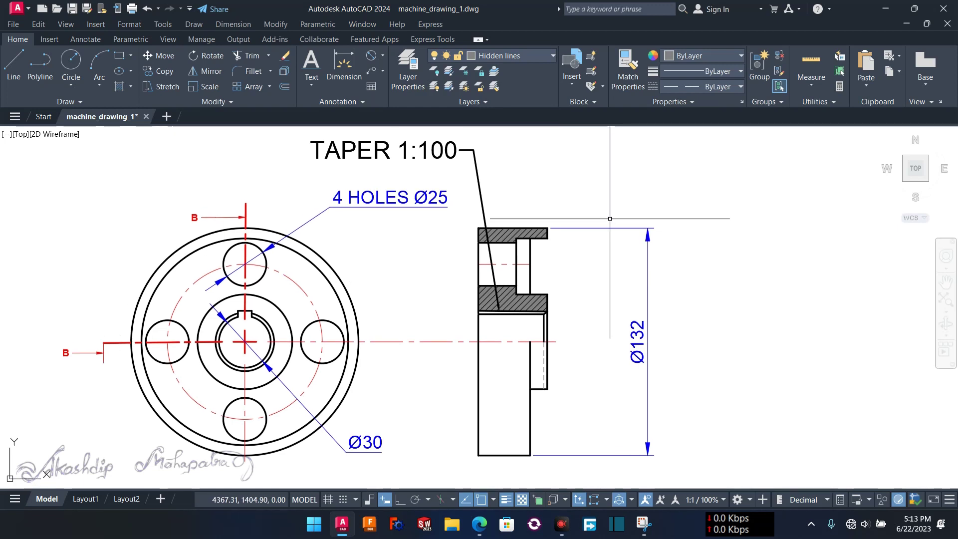